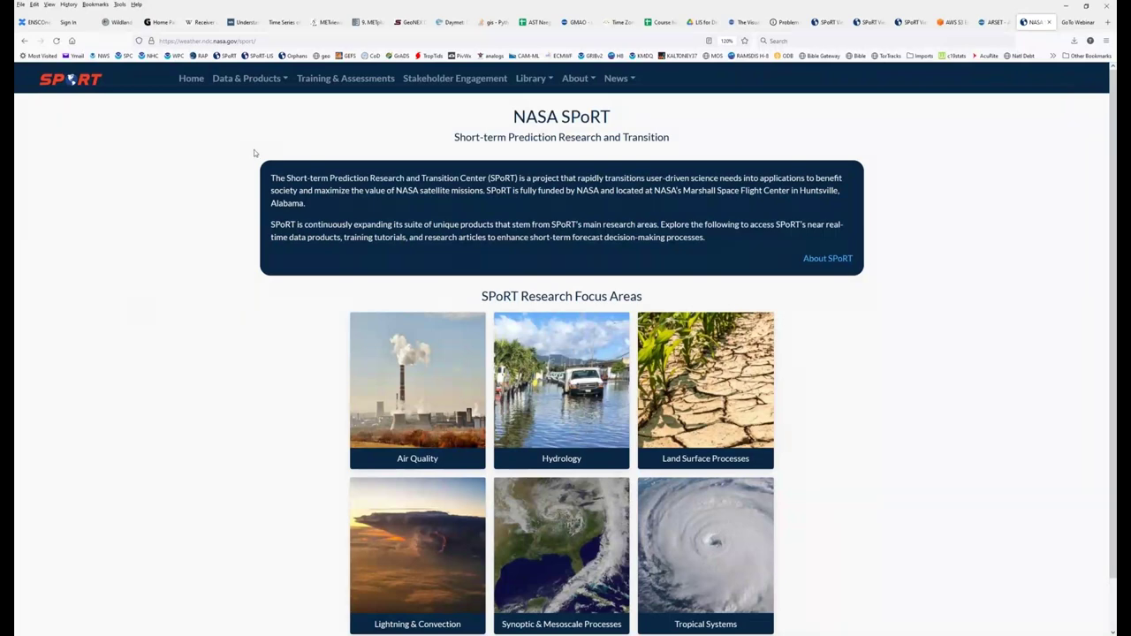
- Open the SPoRT Viewer and load the Continental US region of the LIS dataset
click(250, 79)
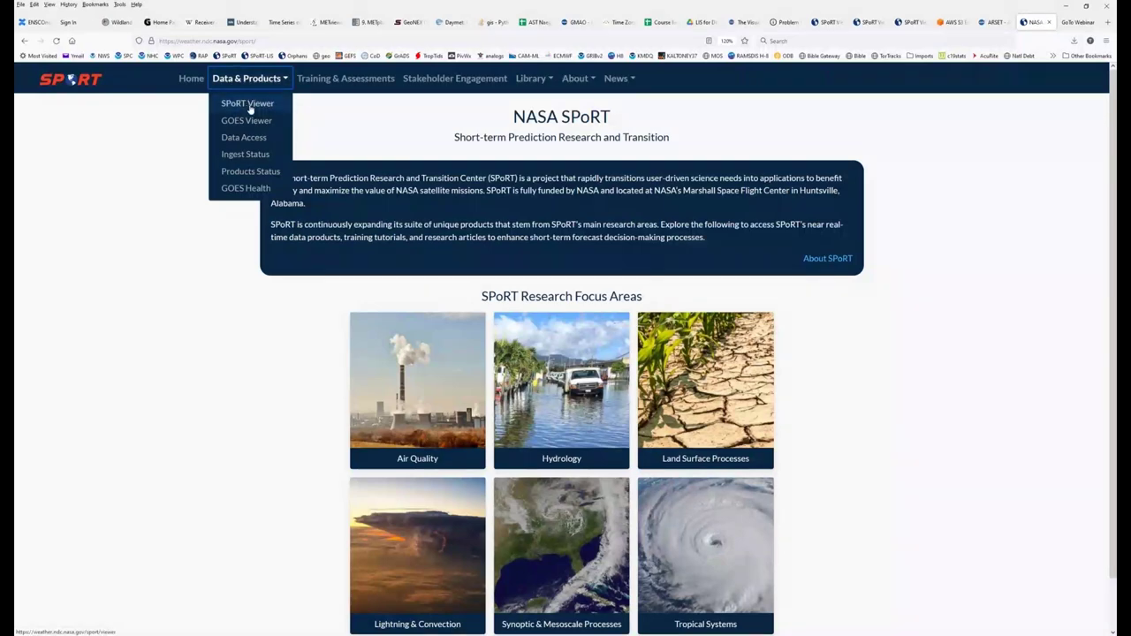
click(248, 105)
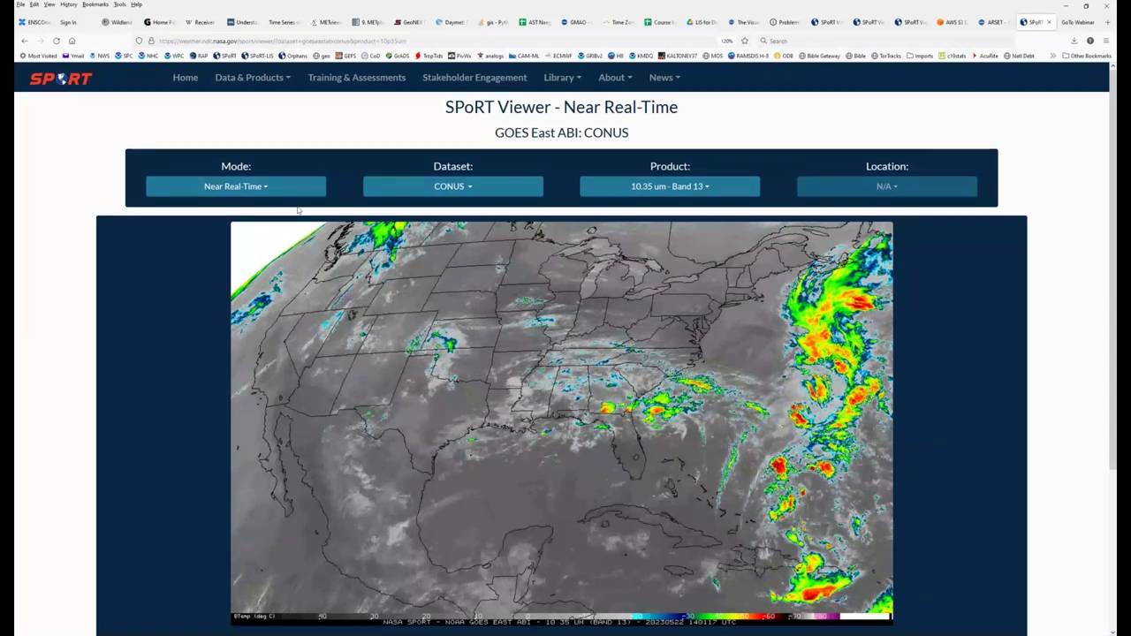
click(448, 188)
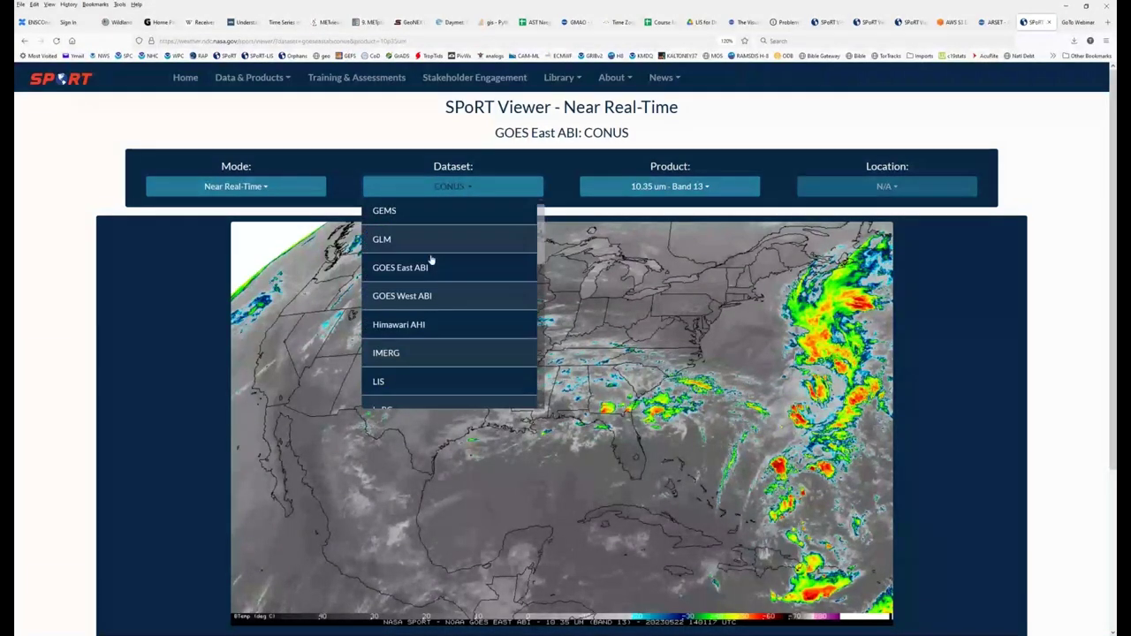
click(419, 375)
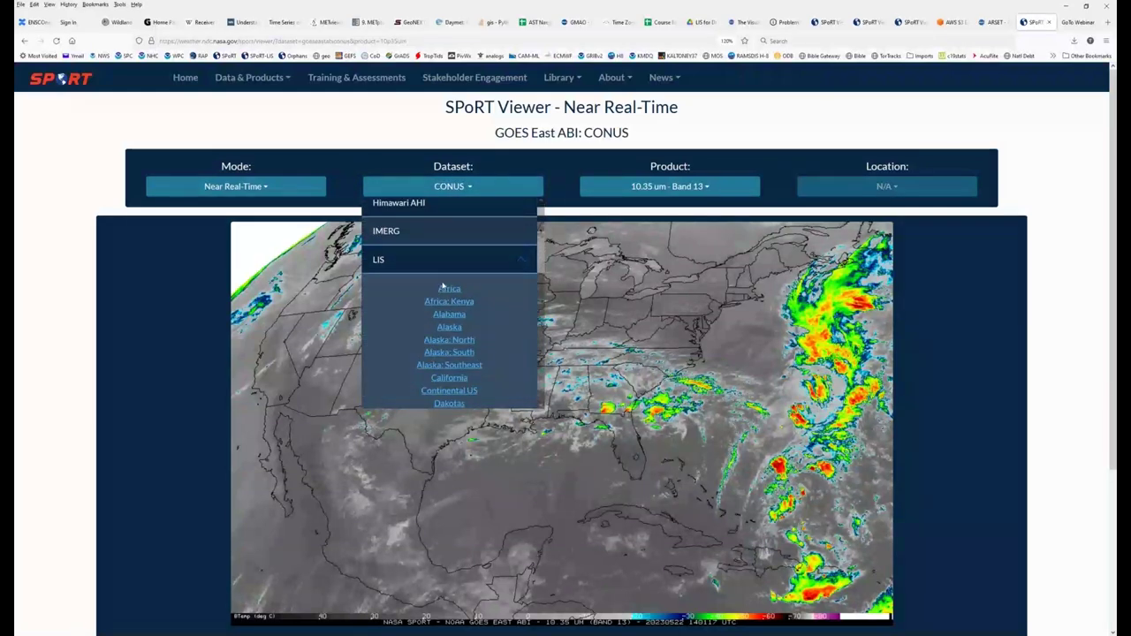
scroll(461, 293, down, 8)
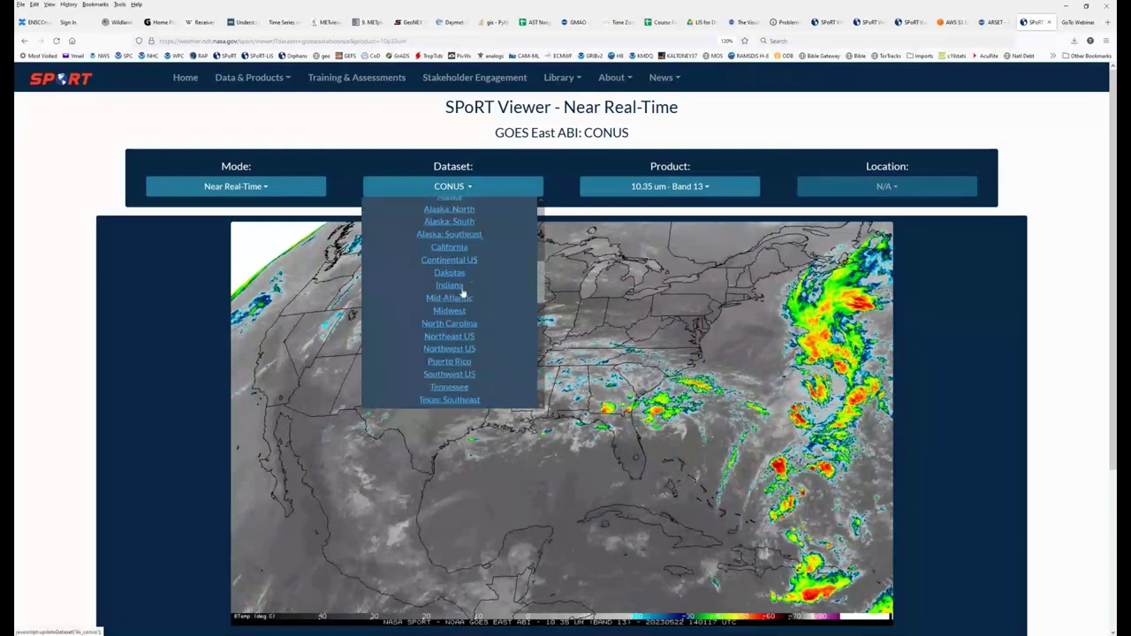
scroll(462, 293, up, 5)
scroll(461, 292, up, 1)
scroll(461, 293, down, 1)
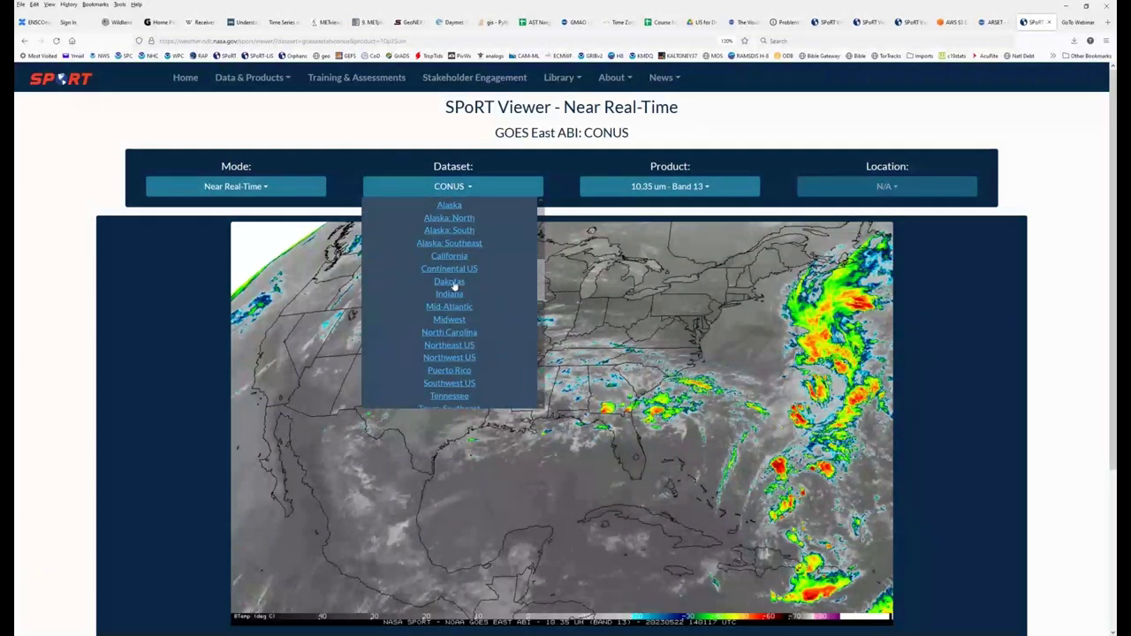
click(450, 270)
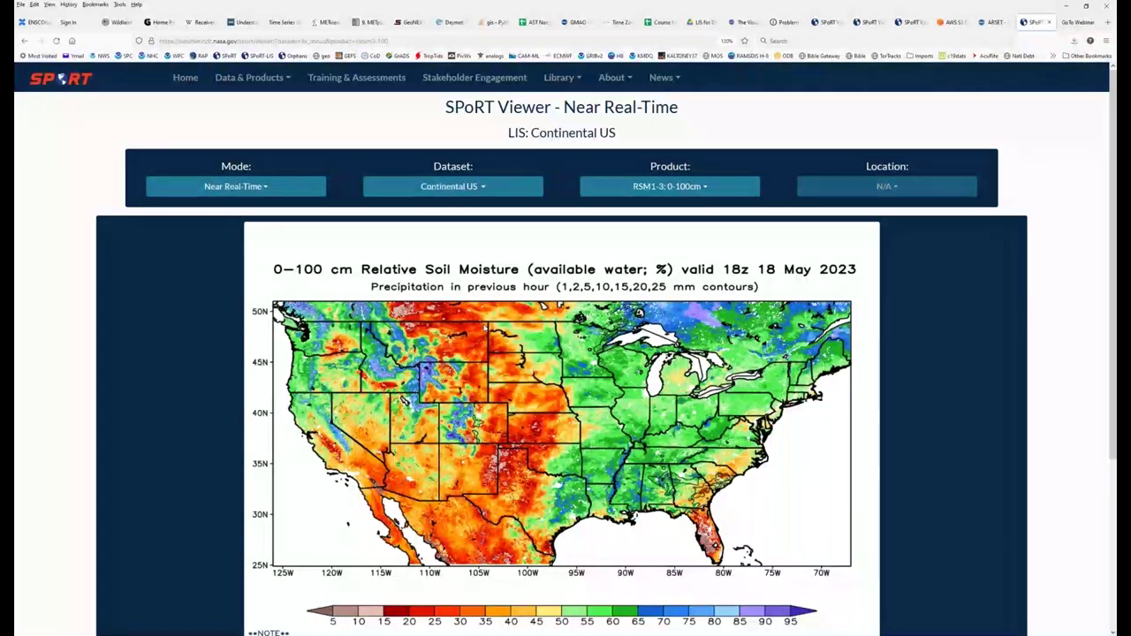
- Play the Continental US relative soil moisture animation and pause it on the May 17, 2023 - 23z frame
scroll(484, 327, down, 1)
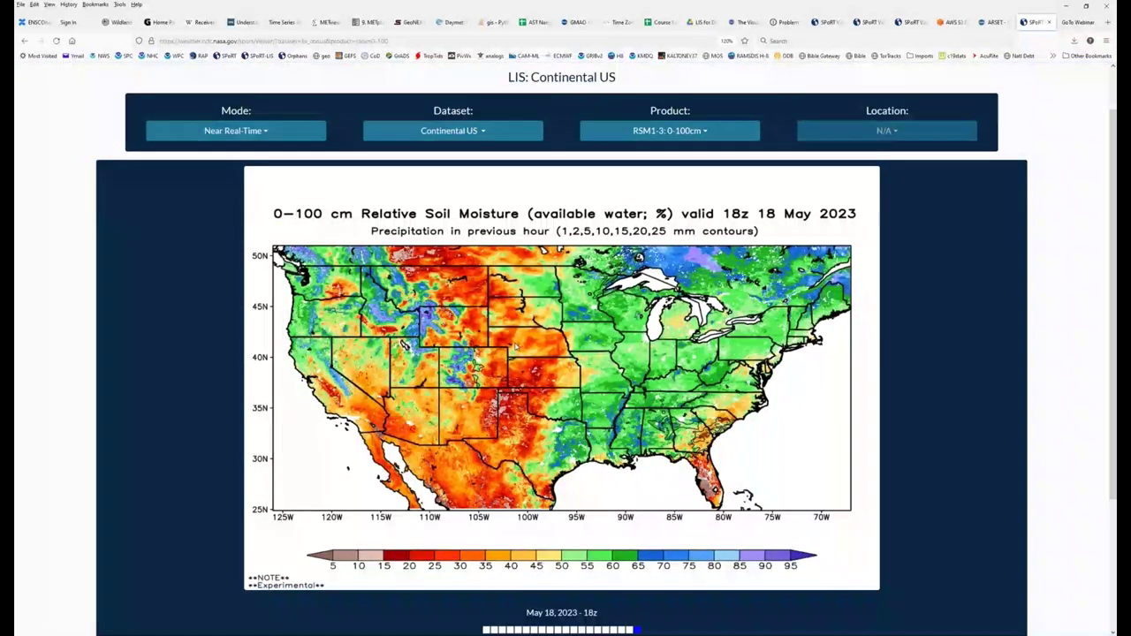
scroll(513, 349, down, 1)
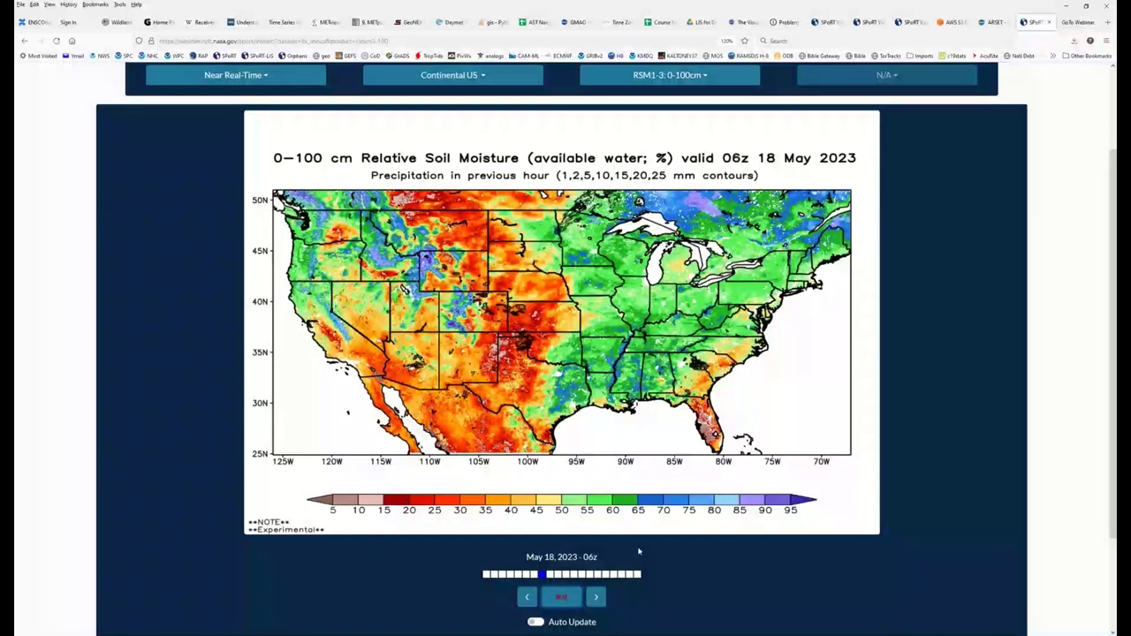
click(562, 597)
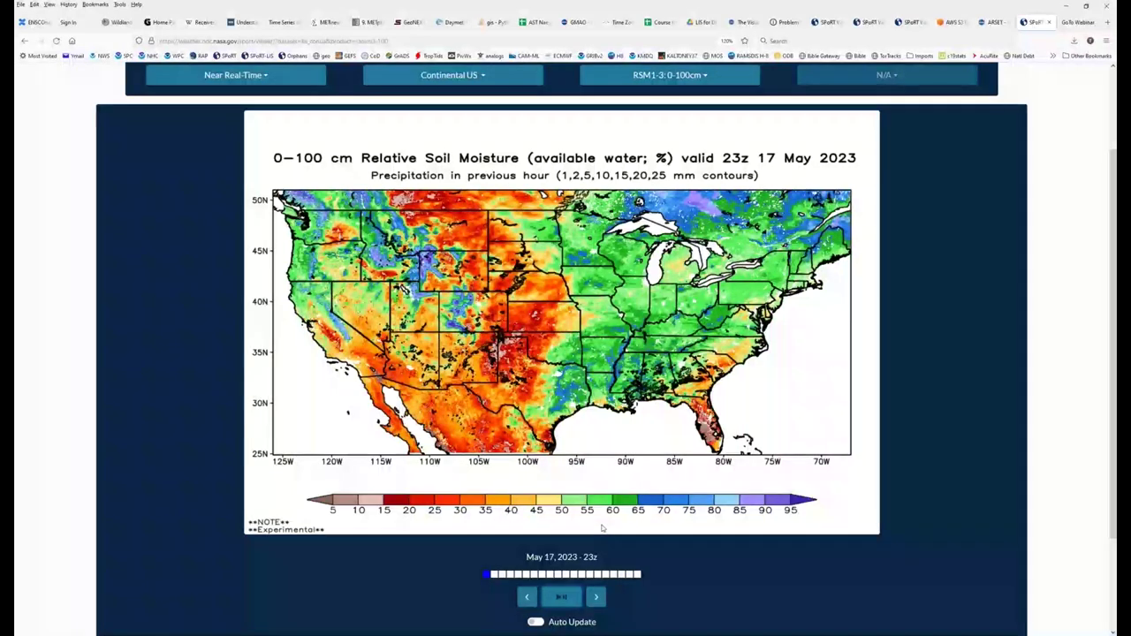
- Look through the products offered for the LIS Continental US dataset without changing the selected product
scroll(603, 526, up, 3)
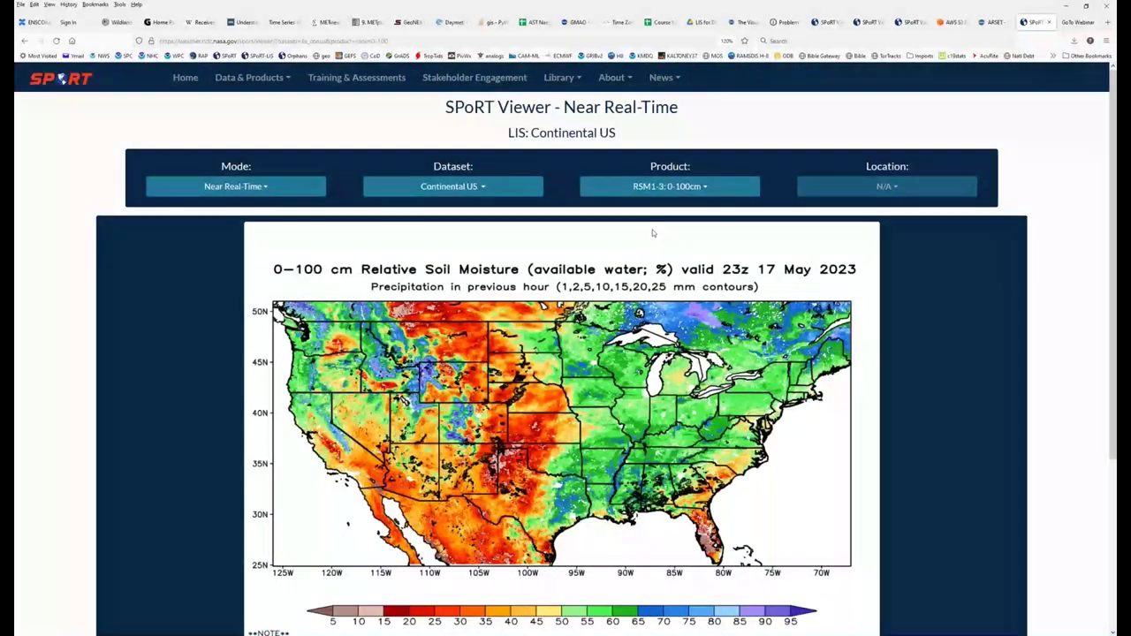
click(678, 187)
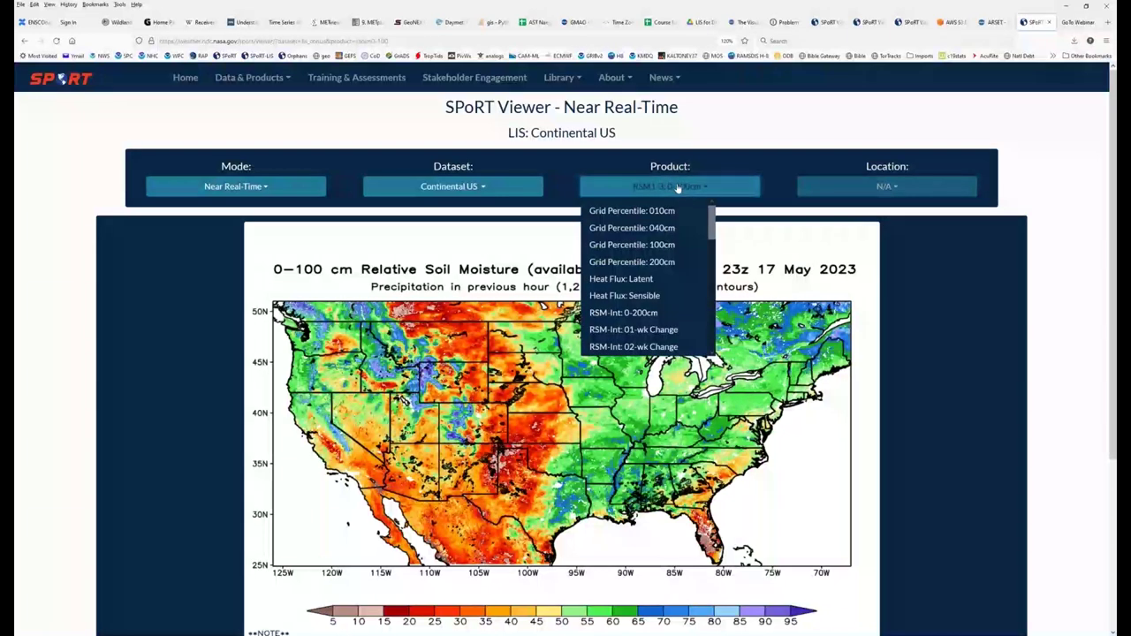
mouse_move(714, 221)
mouse_down()
mouse_move(714, 329)
mouse_move(714, 226)
mouse_up()
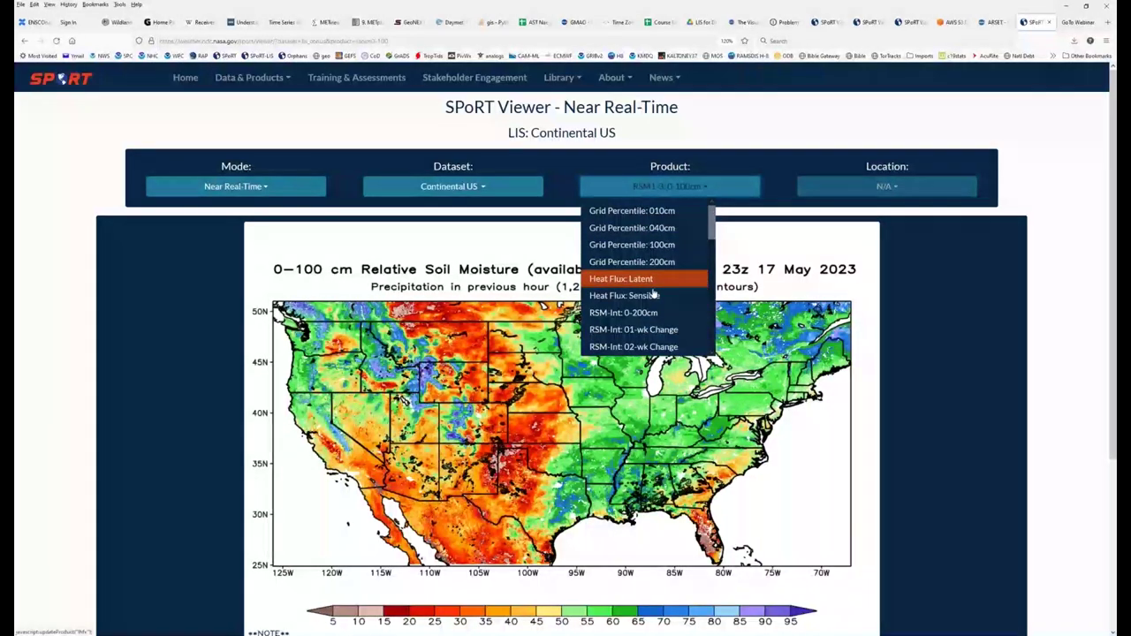
click(872, 317)
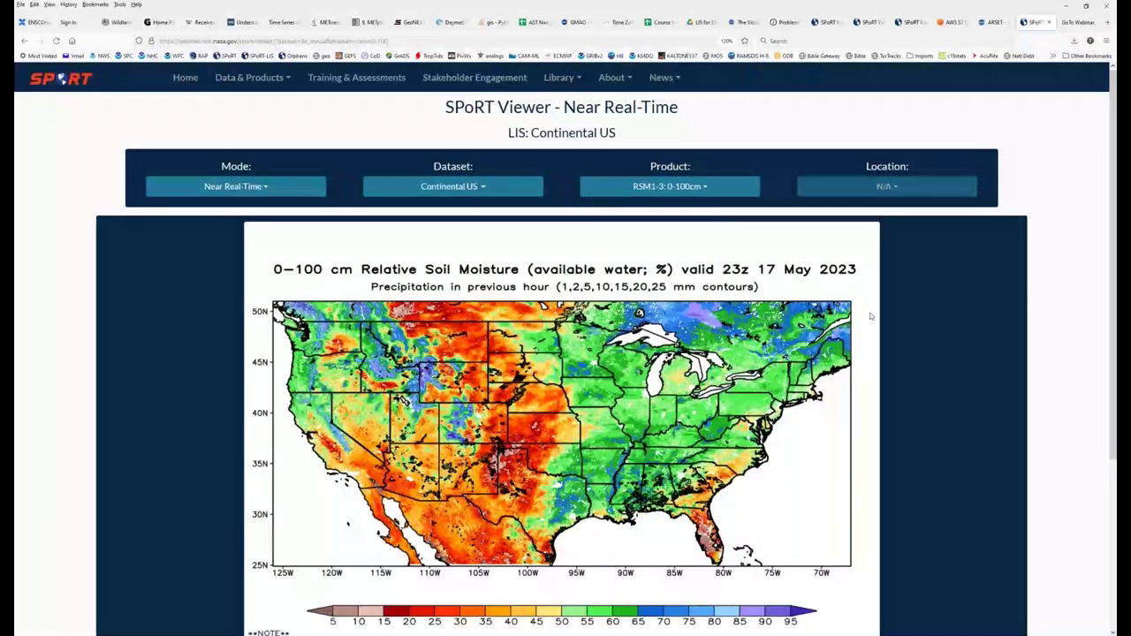
- Set the animation's starting image to May 01, 2023 - 00z
scroll(871, 316, down, 1)
scroll(871, 316, down, 1)
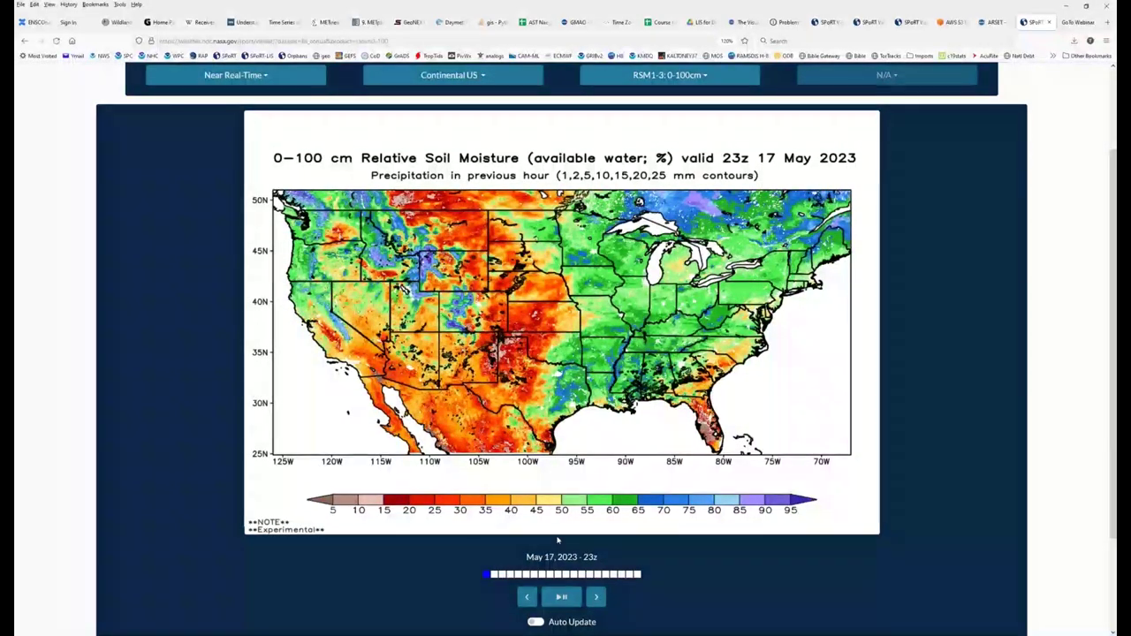
scroll(561, 594, down, 2)
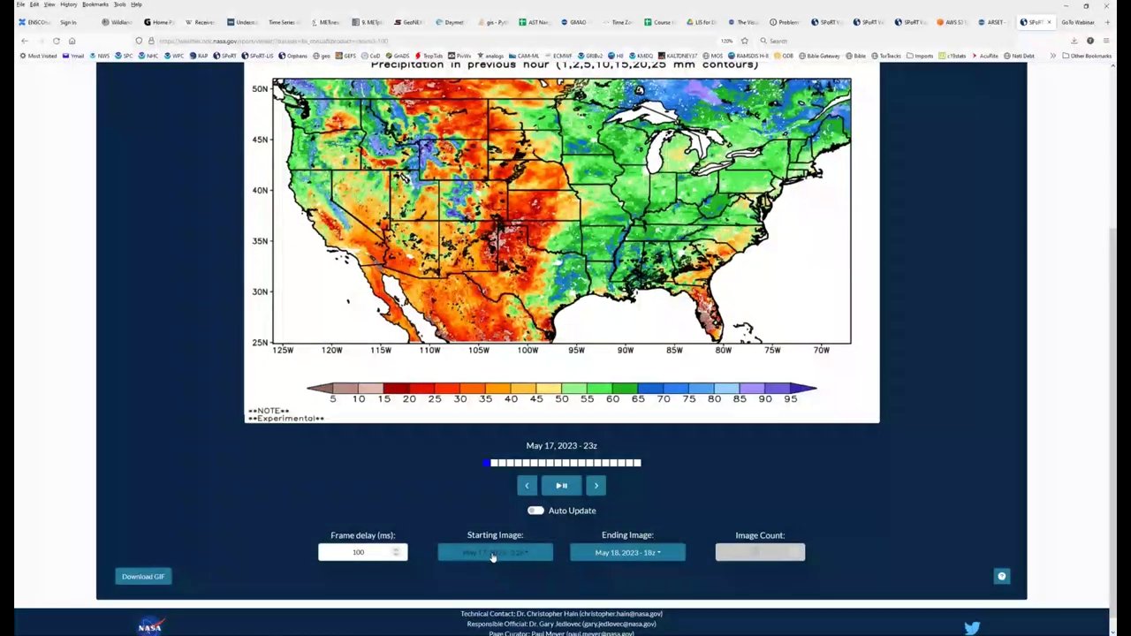
click(493, 549)
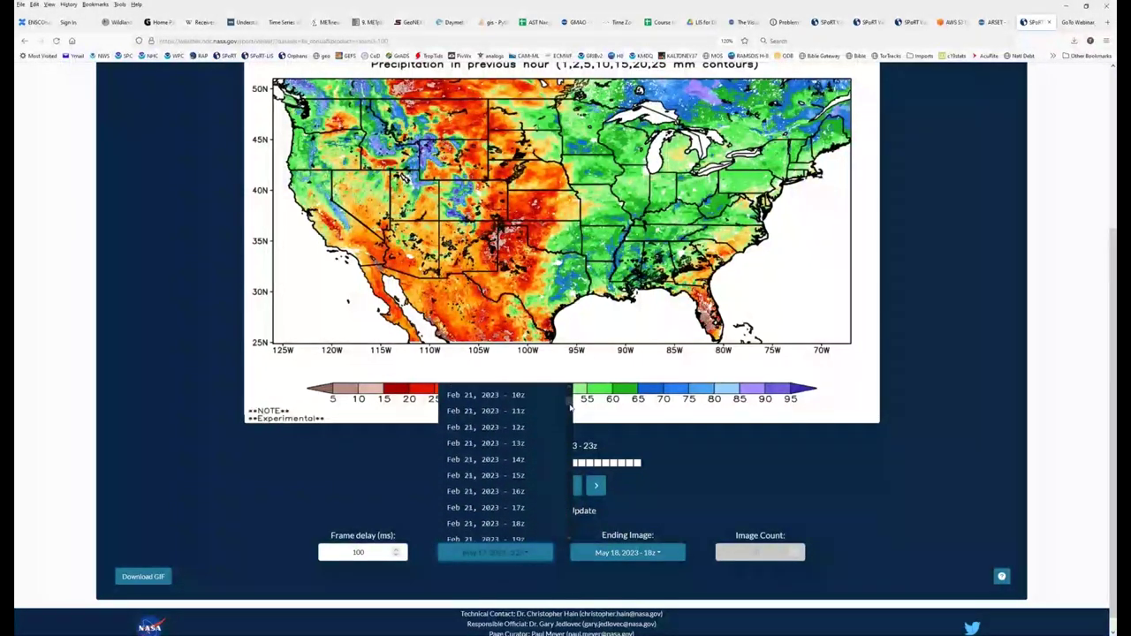
drag(571, 409, 570, 508)
scroll(526, 477, down, 3)
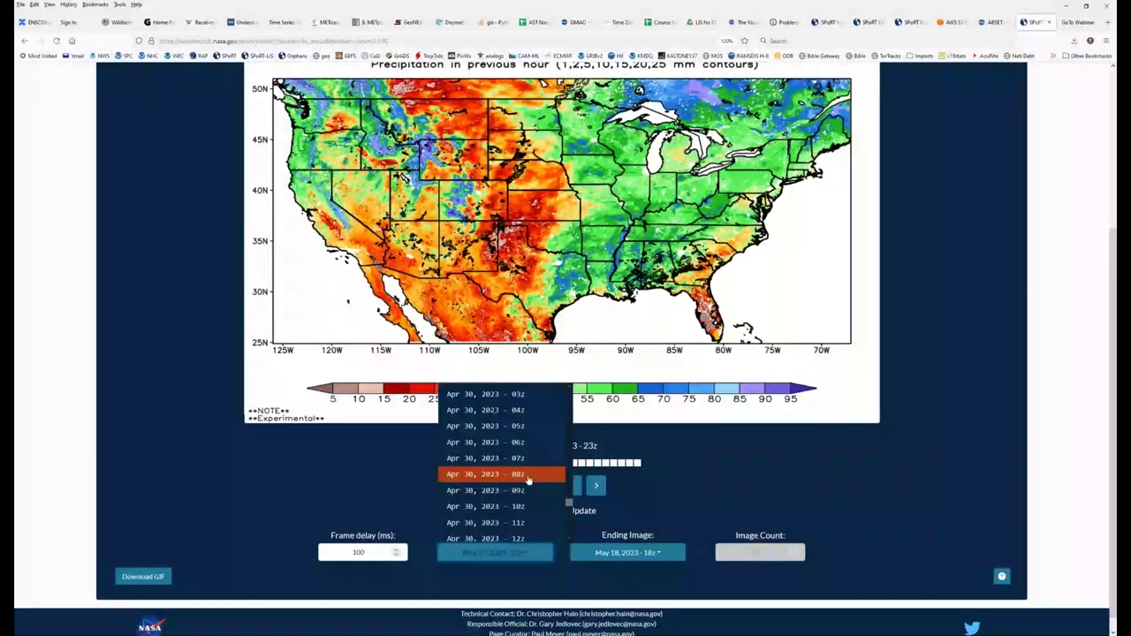
scroll(526, 477, down, 3)
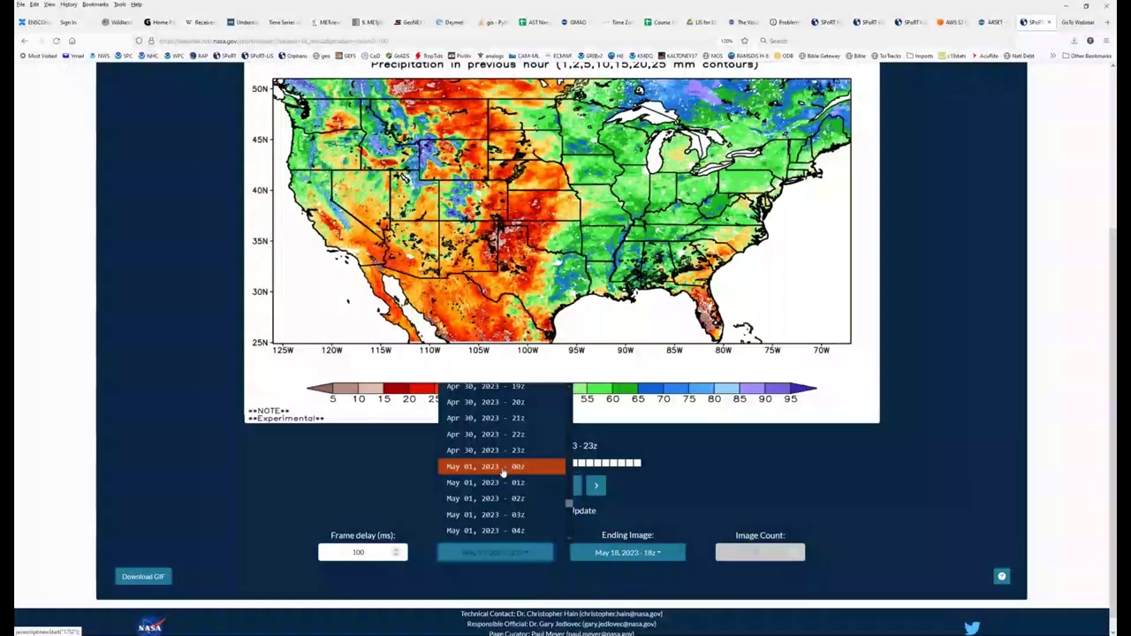
key(Escape)
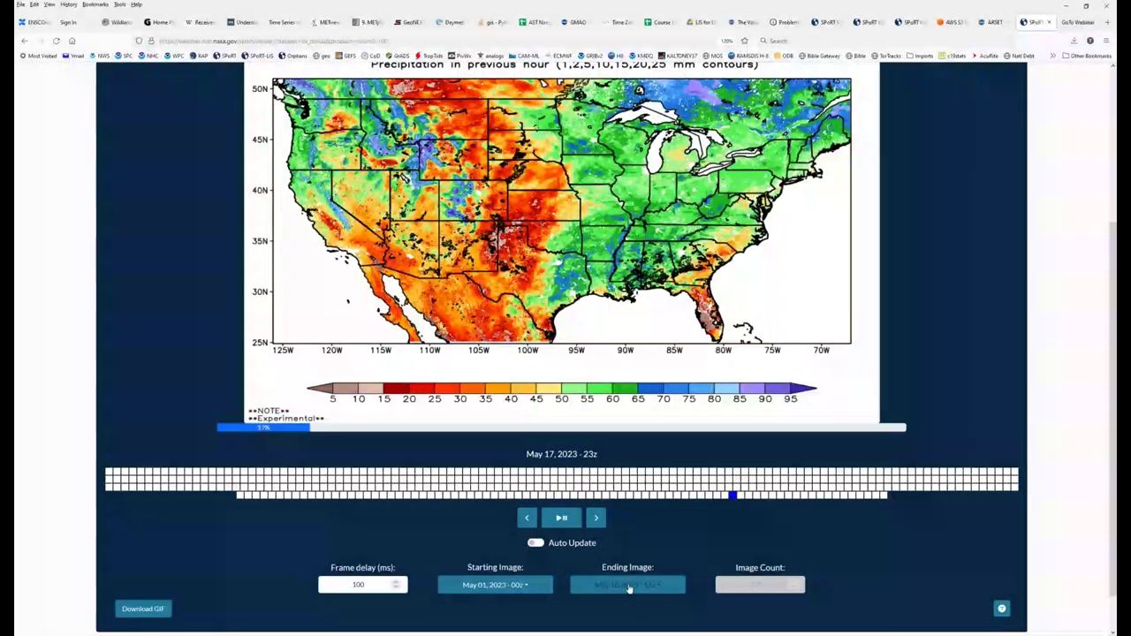
- Set the animation's ending image to May 15, 2023 - 00z and play the soil moisture loop
click(630, 585)
drag(701, 431, 710, 555)
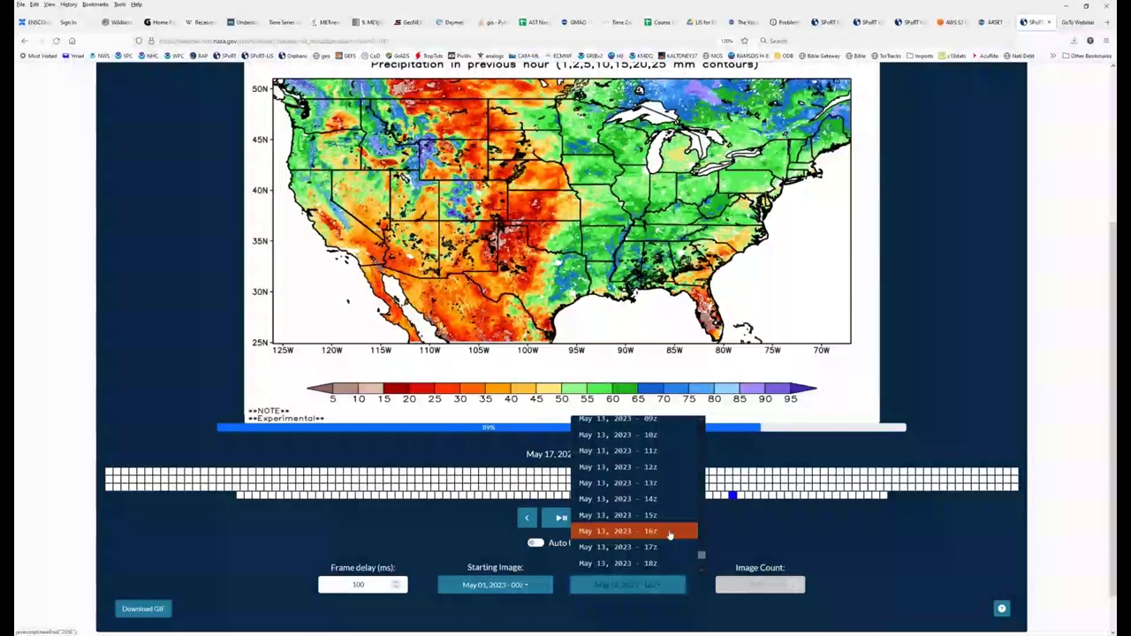
scroll(646, 508, down, 1)
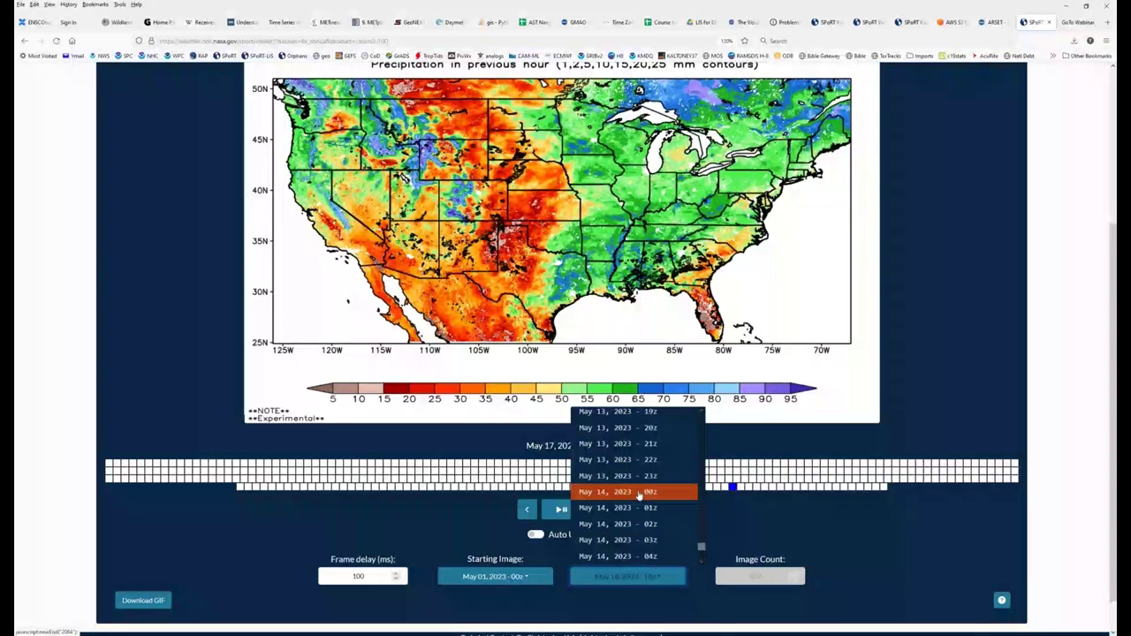
scroll(636, 496, down, 8)
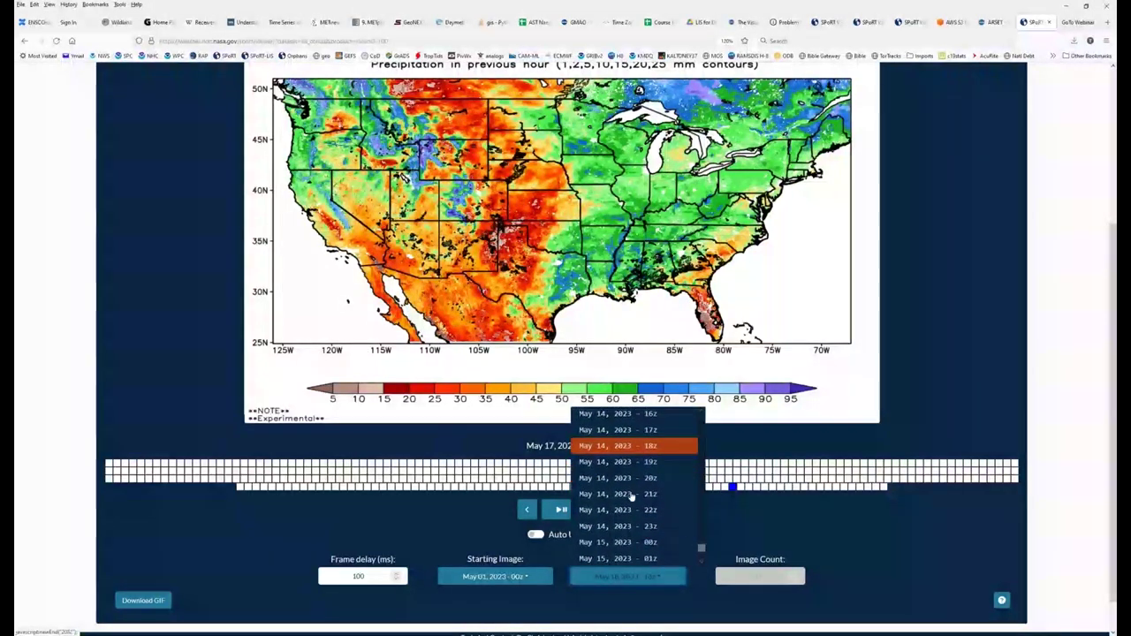
scroll(632, 488, down, 1)
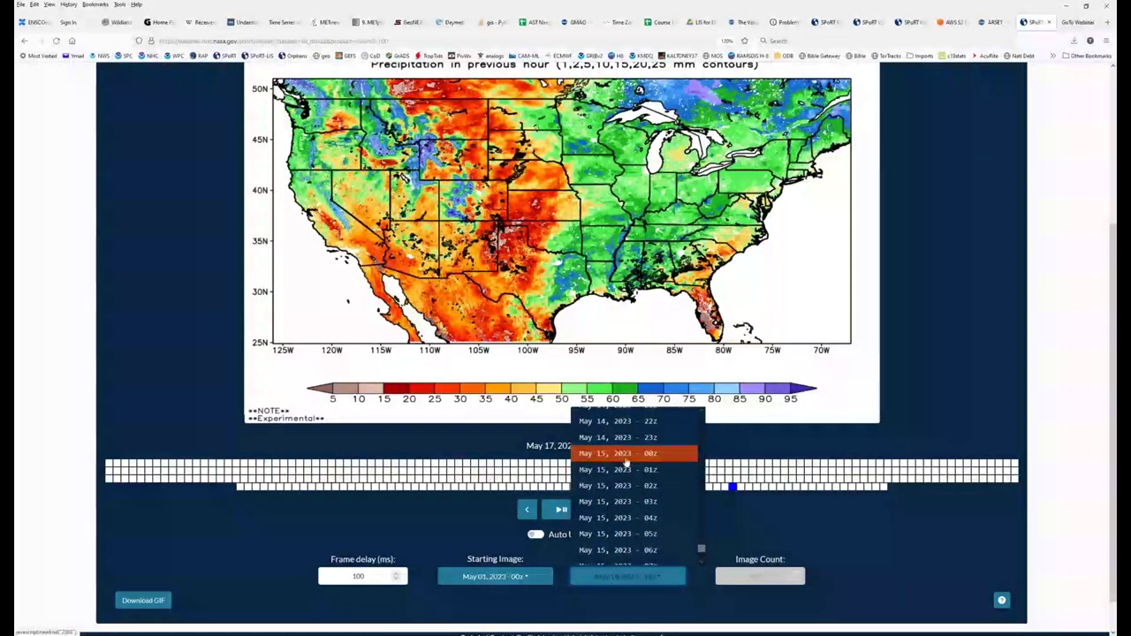
scroll(633, 483, up, 1)
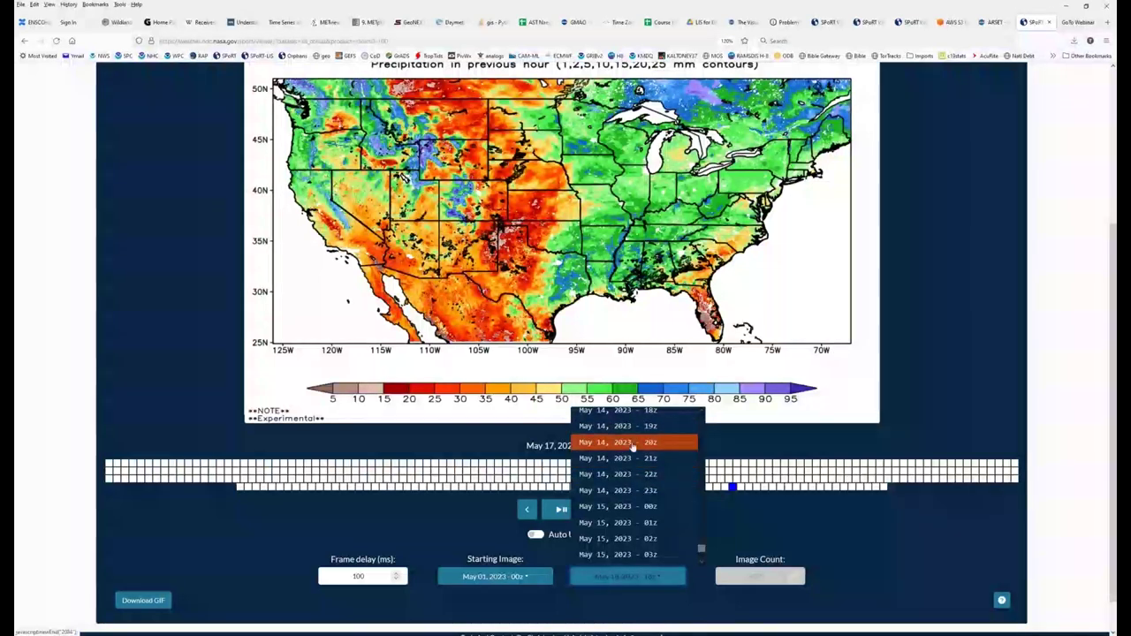
click(641, 507)
scroll(641, 513, up, 1)
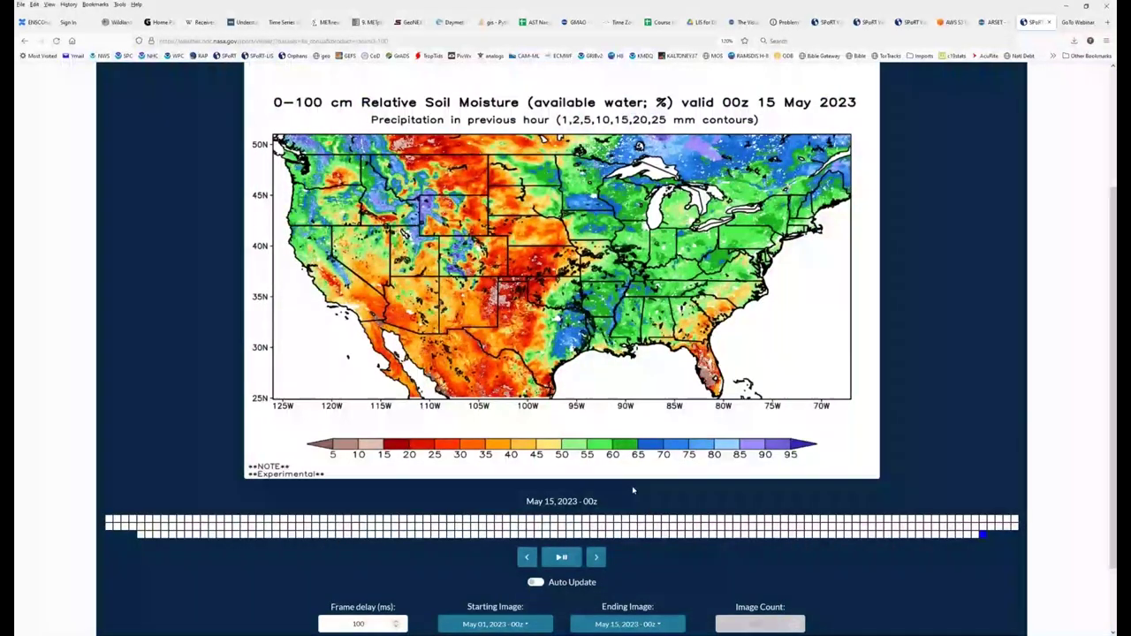
click(560, 557)
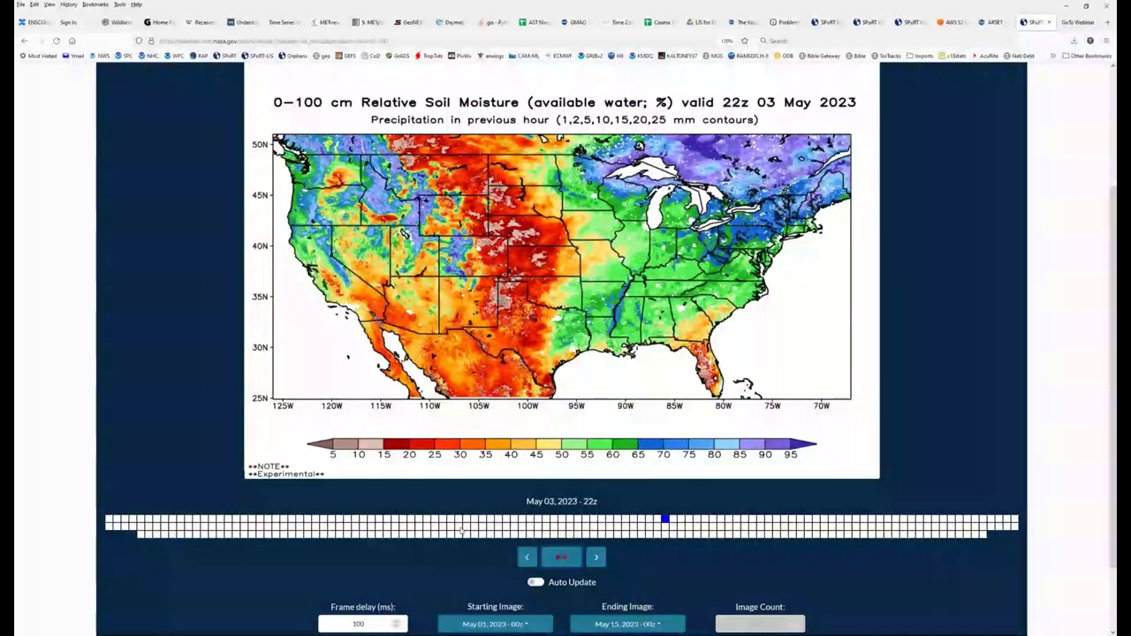
- Try a frame delay of 500 ms for the running animation and restore it to 100 ms
scroll(451, 526, down, 1)
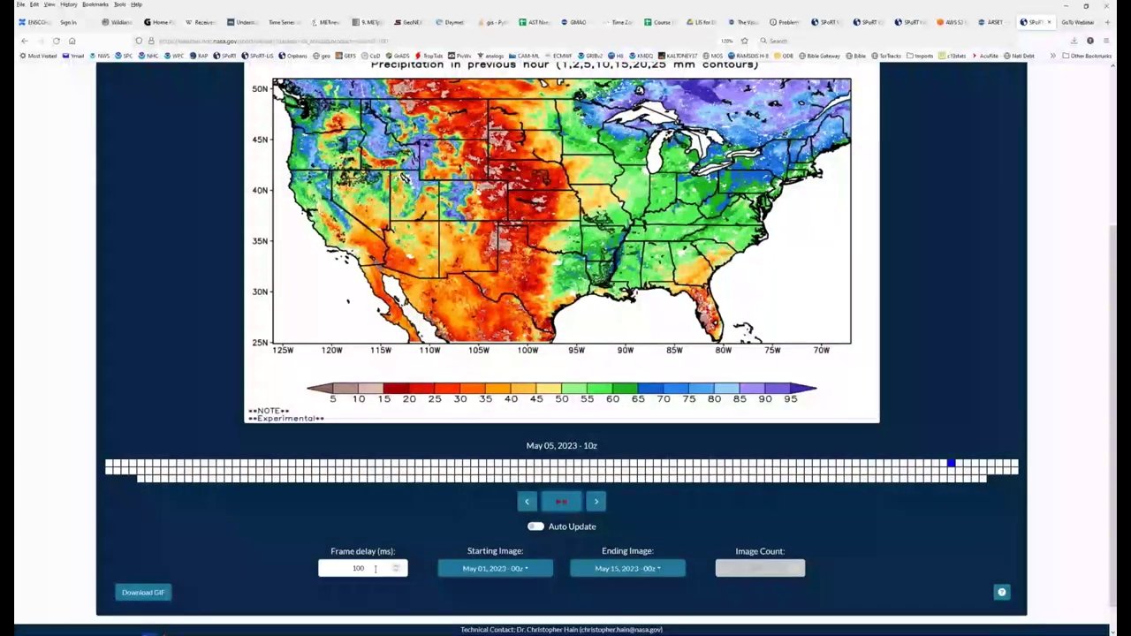
double_click(332, 565)
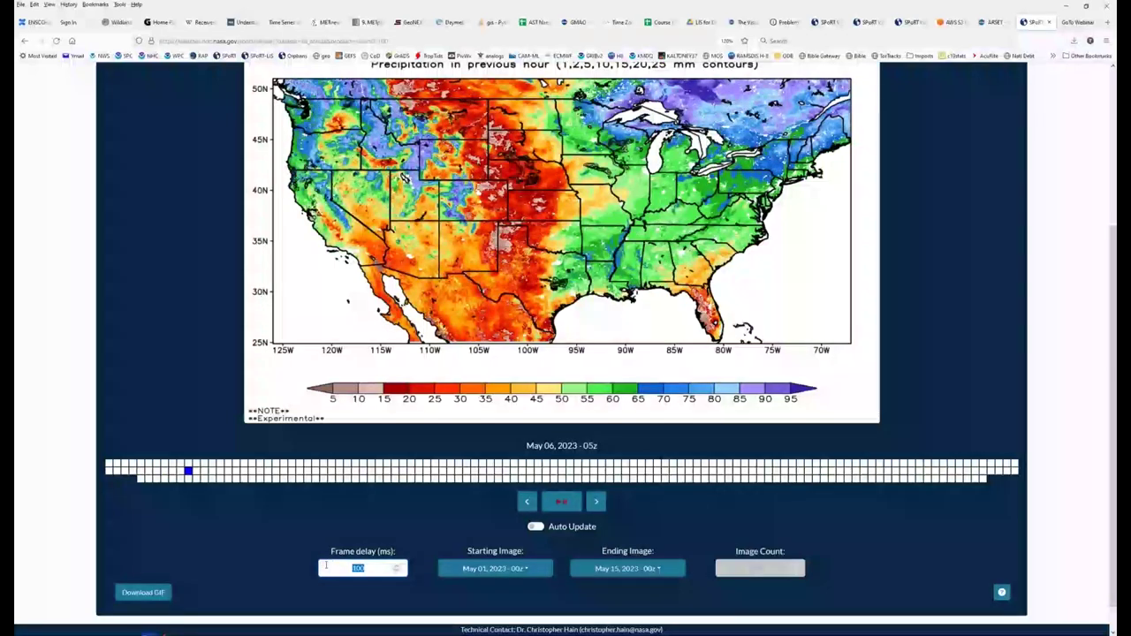
text(500)
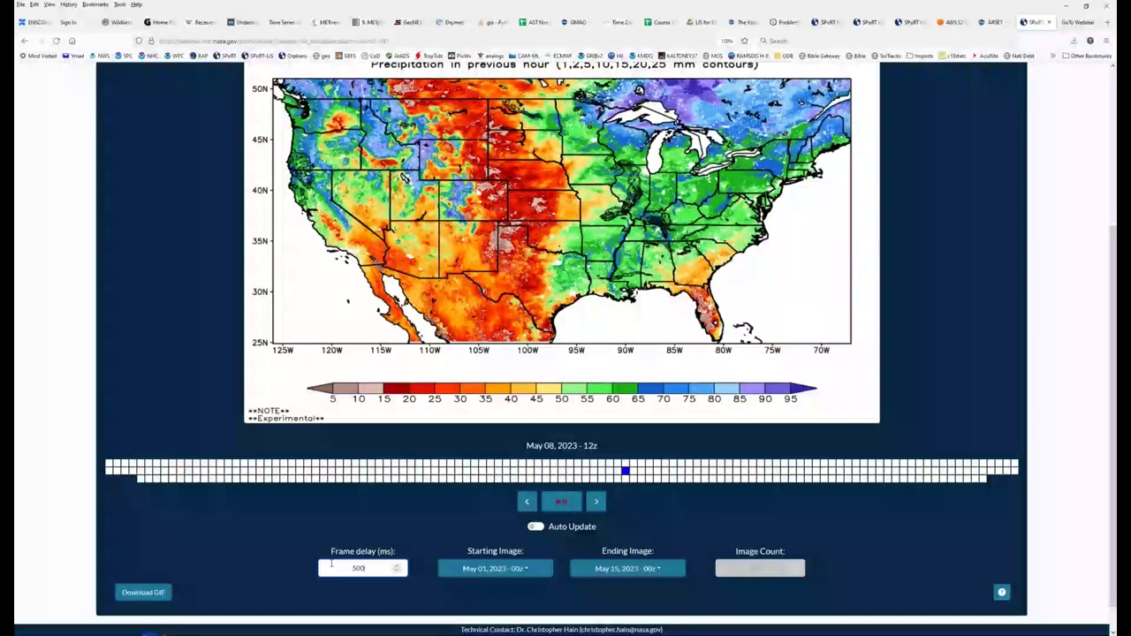
key(BackSpace)
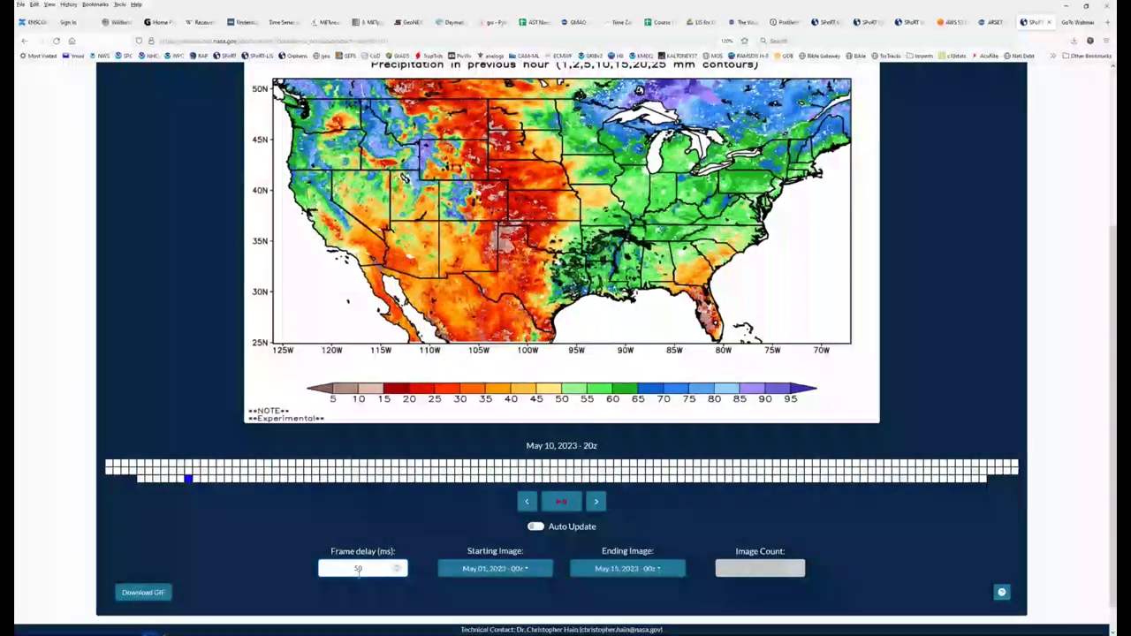
key(BackSpace)
key(BackSpace)
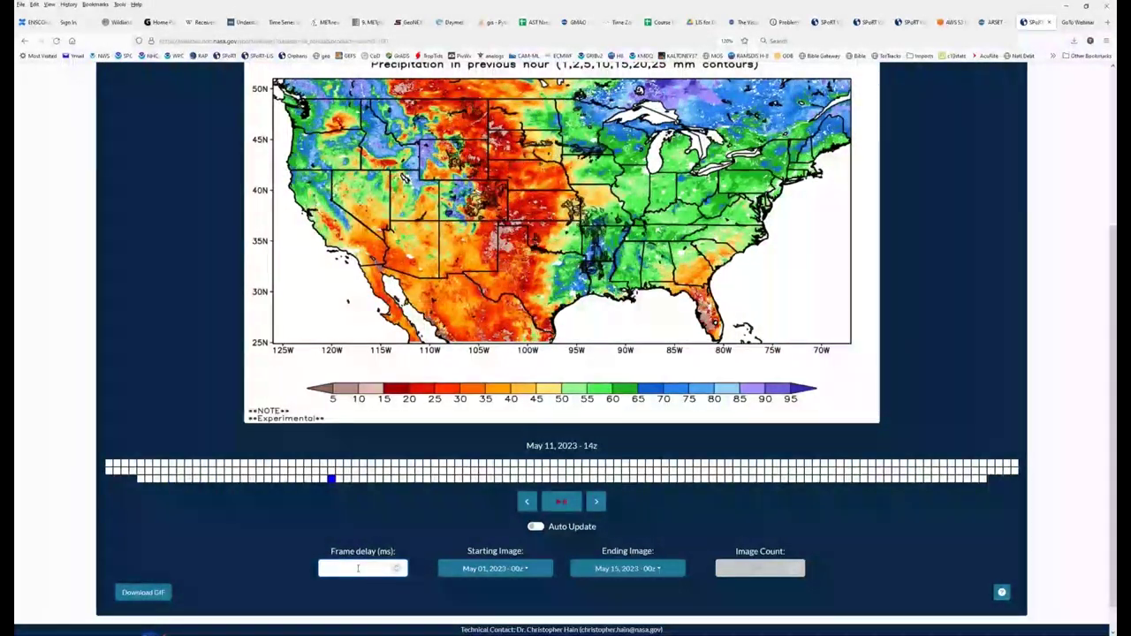
text(100)
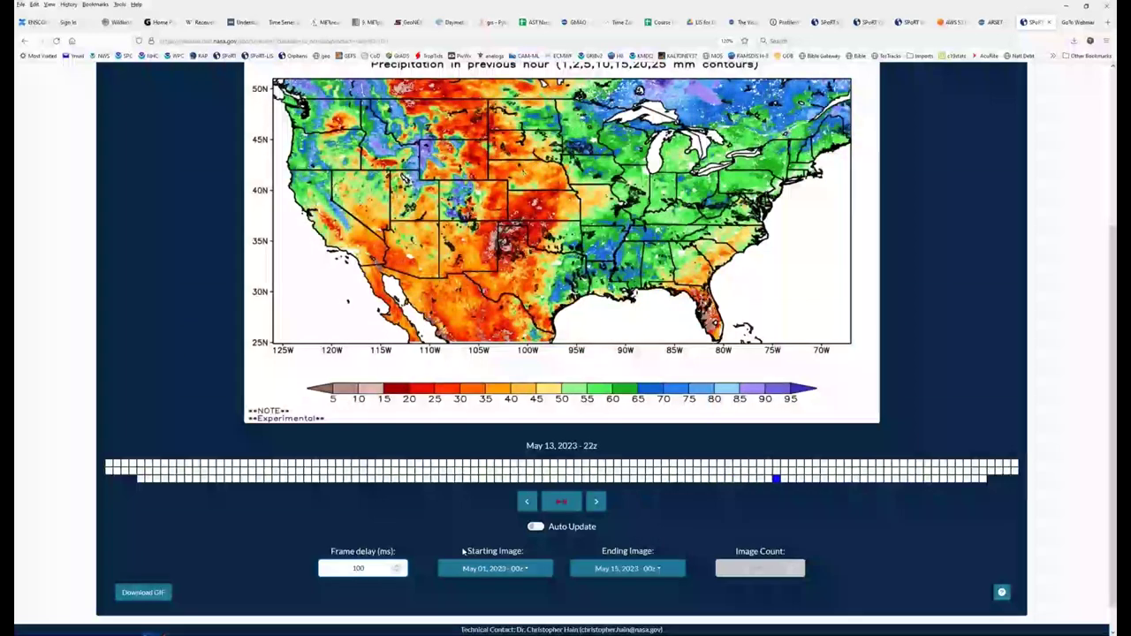
- Pause the animation on the May 14, 2023 - 08z frame and return to the product selection
click(558, 502)
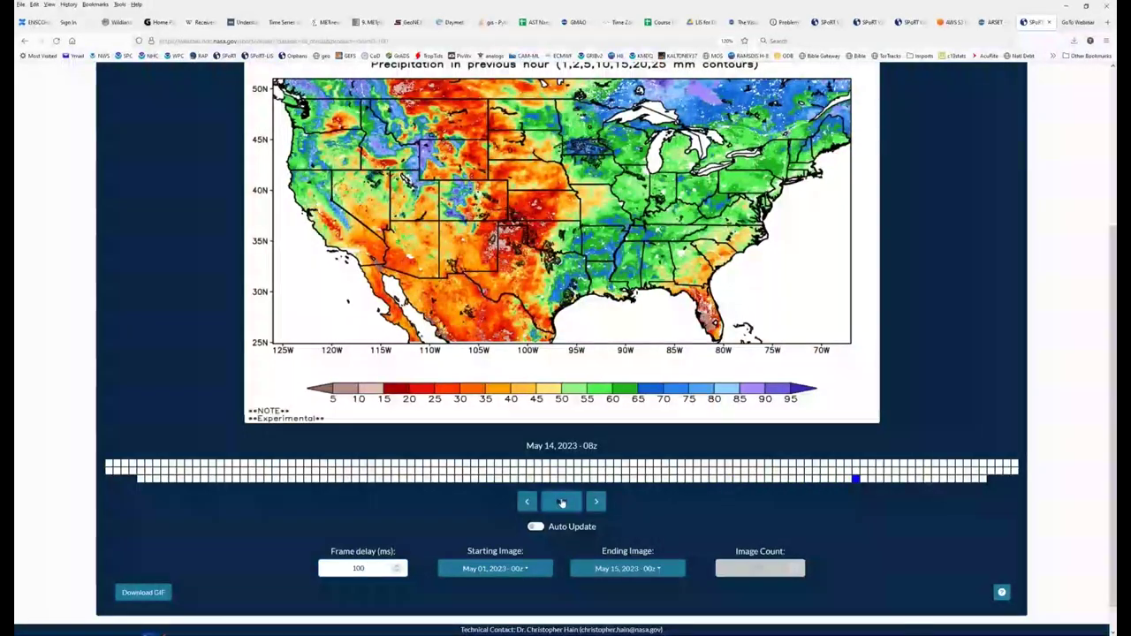
scroll(569, 500, up, 5)
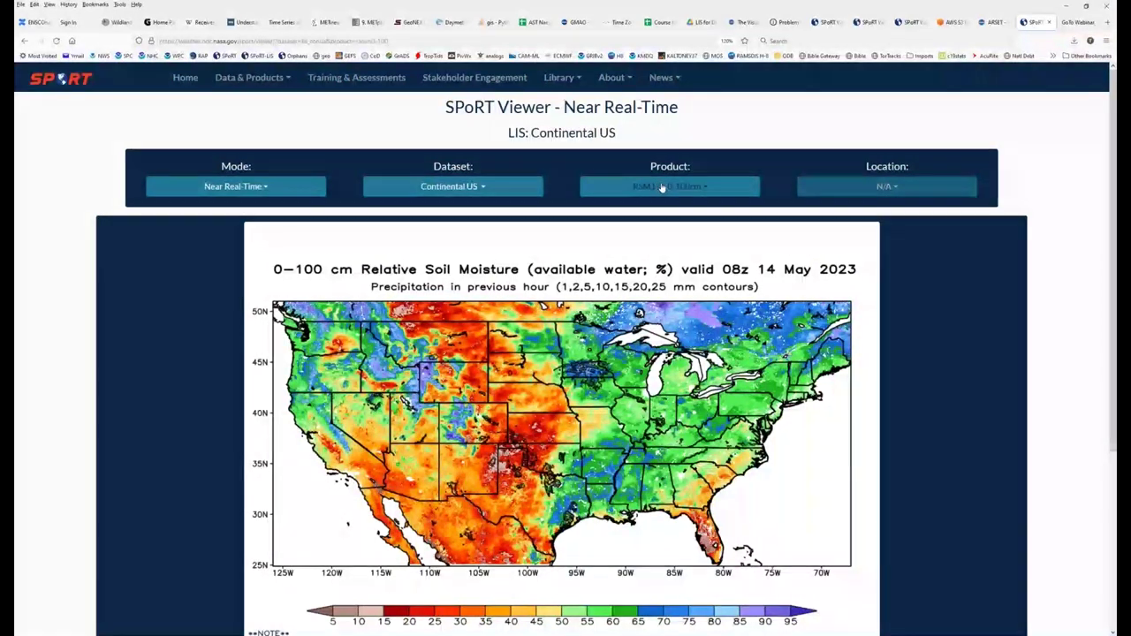
- Switch the Continental US product to RSM-Int: 0-200cm
click(660, 187)
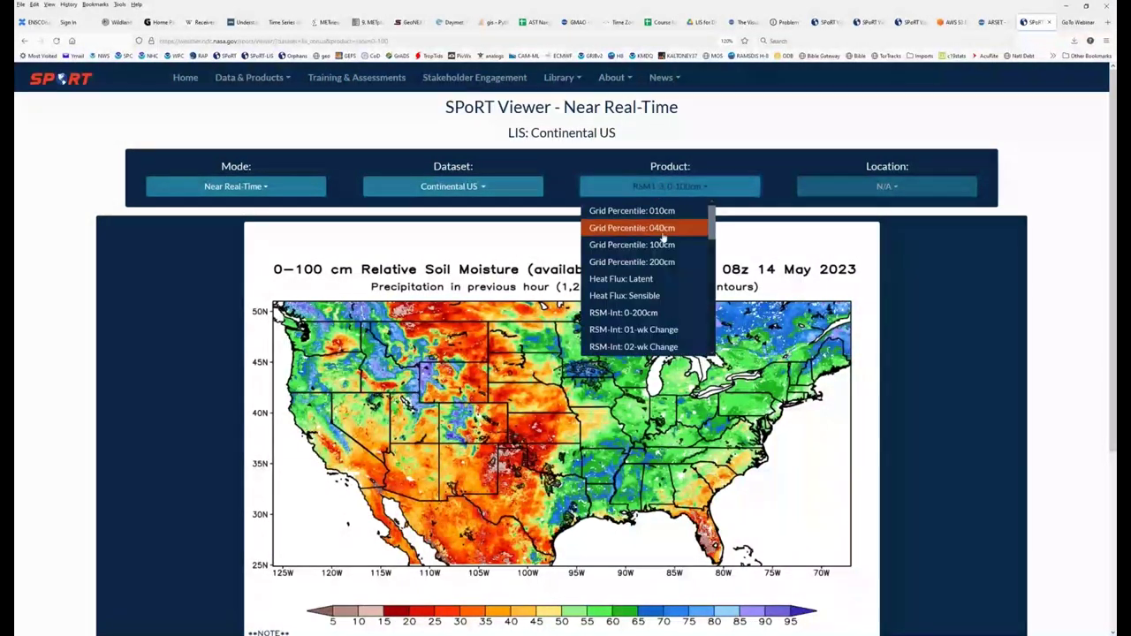
scroll(668, 265, down, 3)
scroll(663, 283, down, 2)
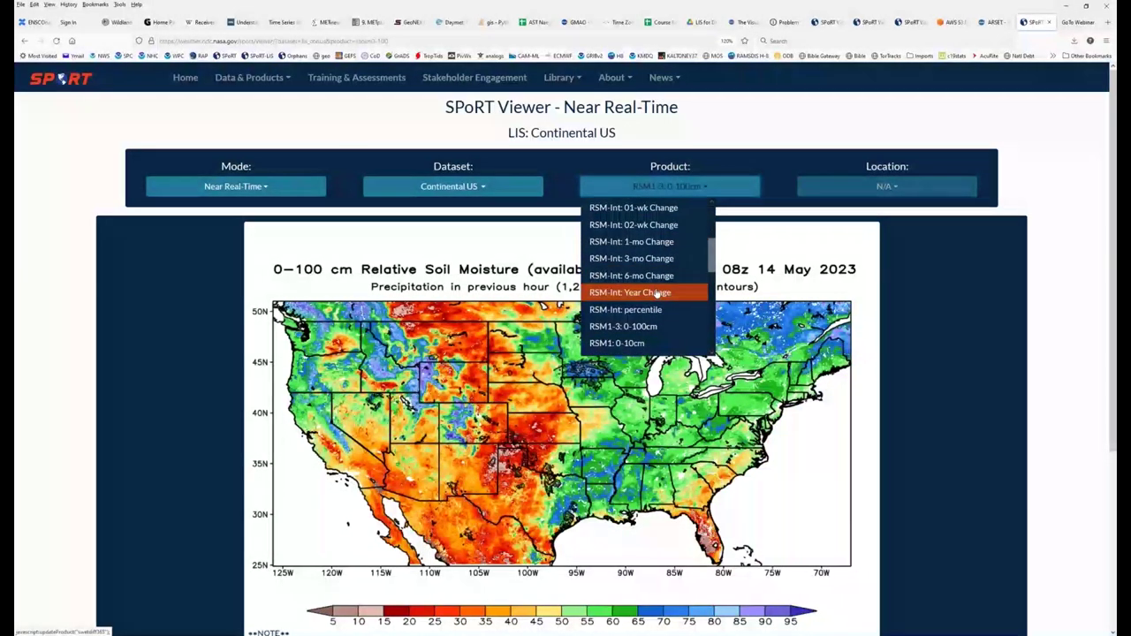
scroll(646, 292, up, 2)
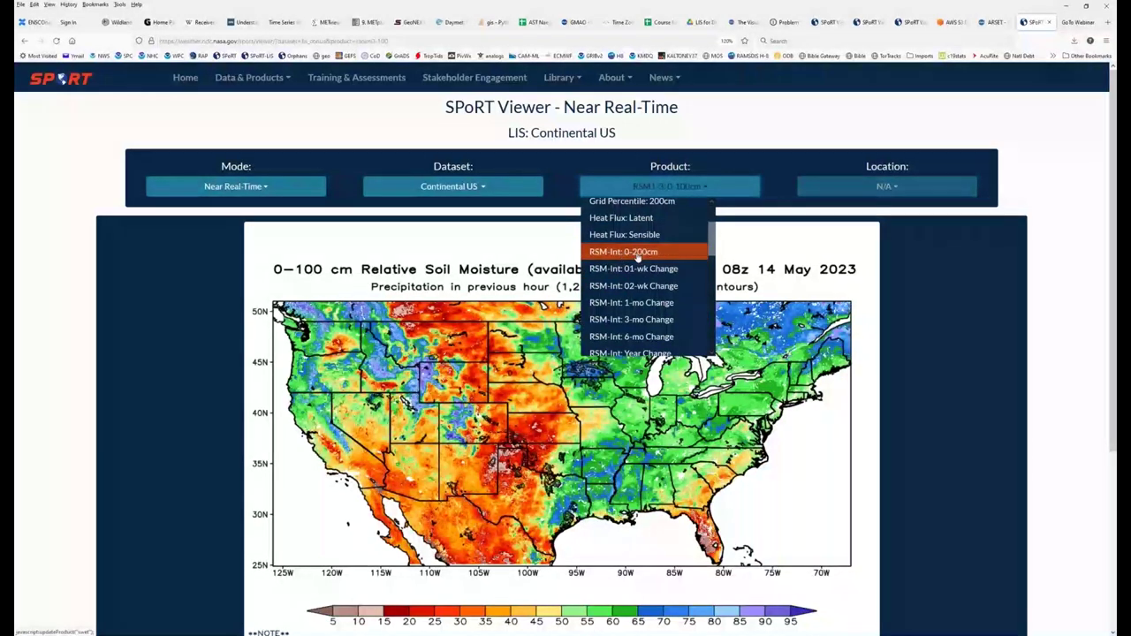
click(637, 253)
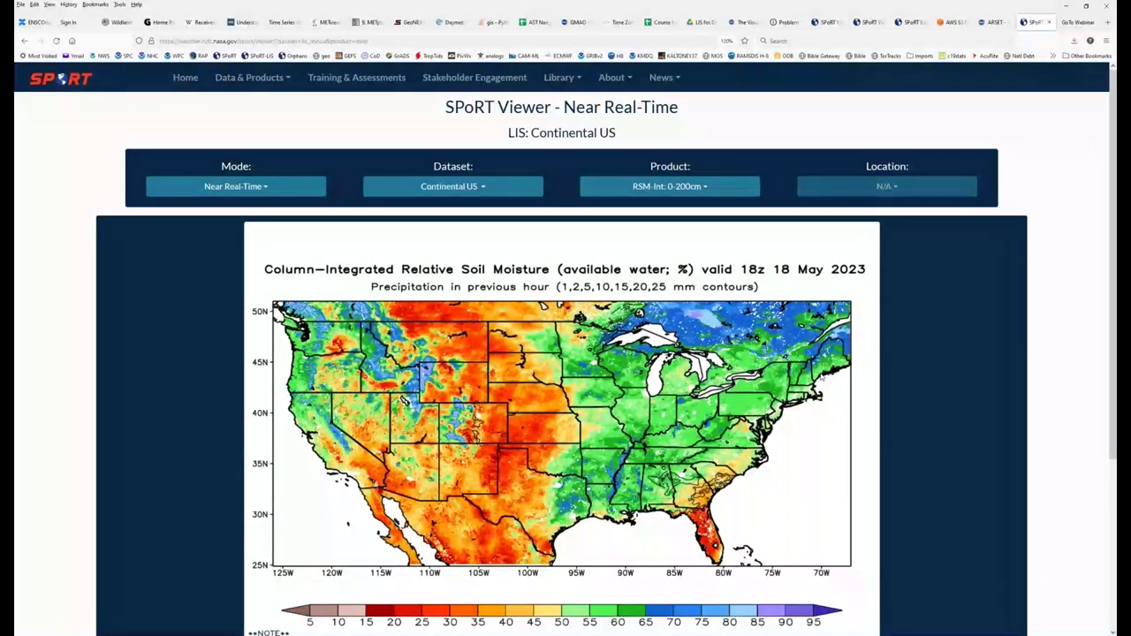
- Set the column-integrated soil moisture animation to start at May 01, 2023 - 00z and end at May 15, 2023 - 00z
scroll(864, 416, down, 3)
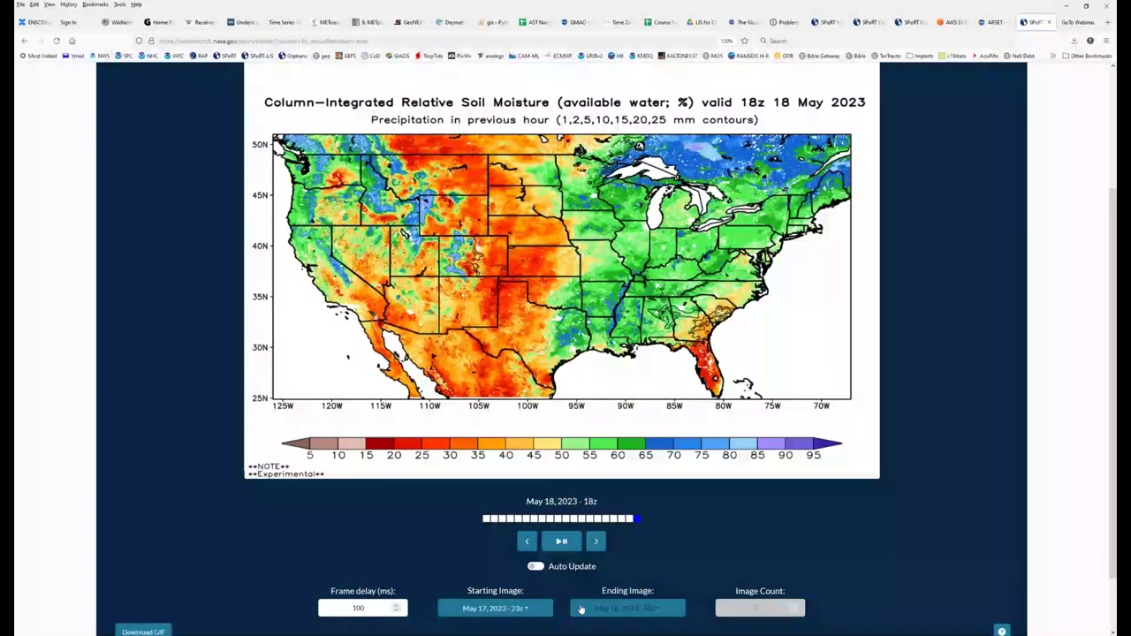
click(495, 608)
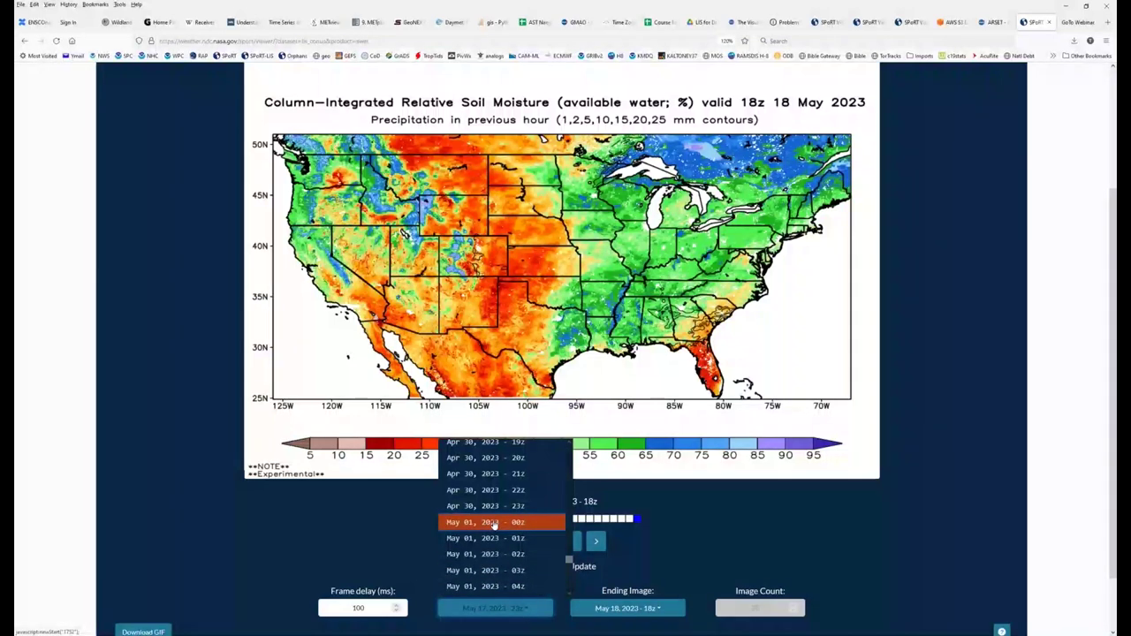
click(493, 522)
scroll(600, 599, down, 1)
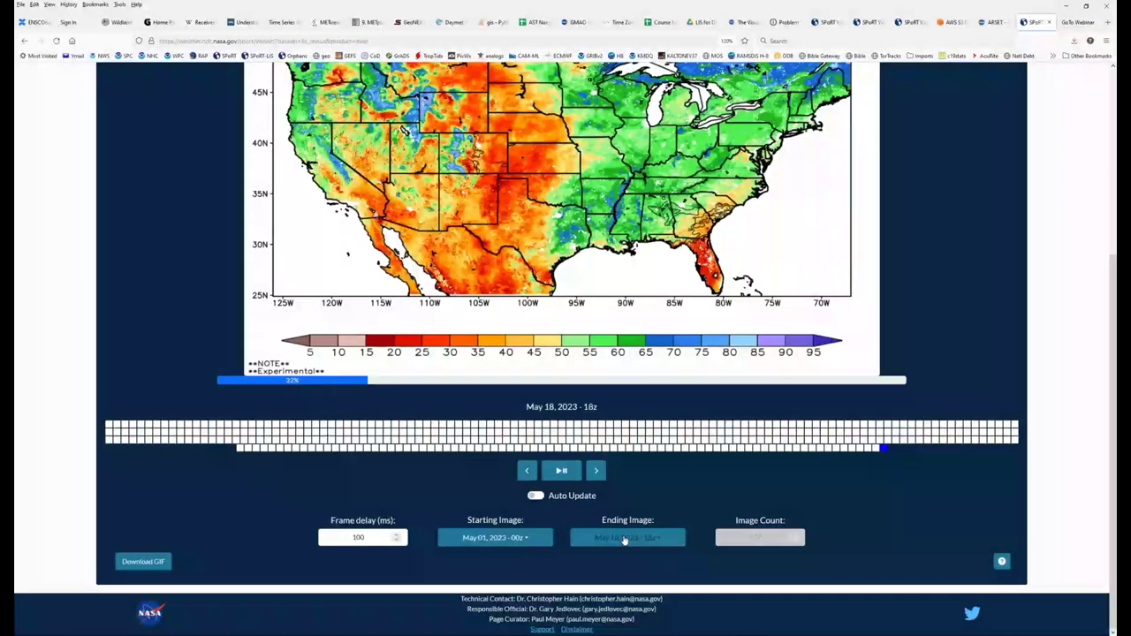
click(627, 537)
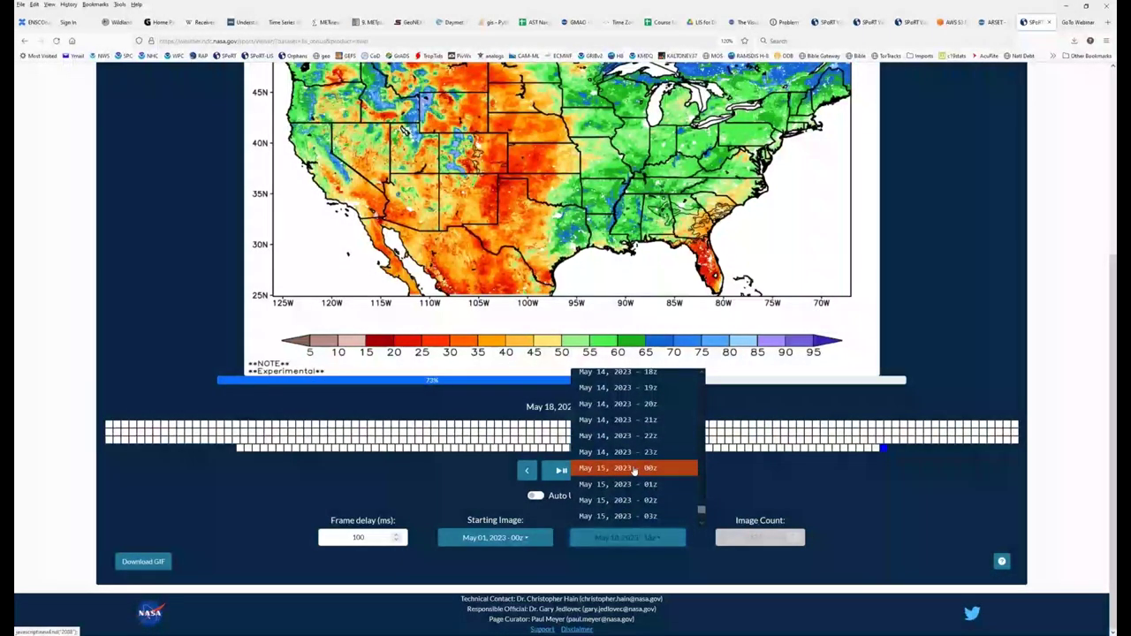
click(610, 467)
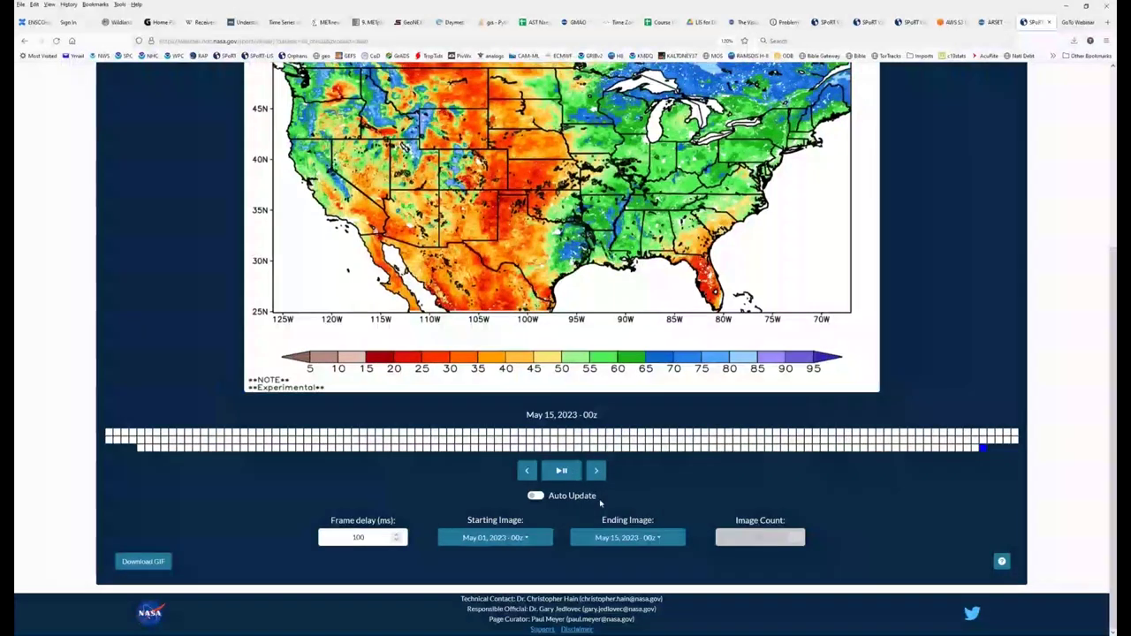
- Play the column-integrated soil moisture loop and pause it on the May 03, 2023 - 06z frame
scroll(607, 476, up, 1)
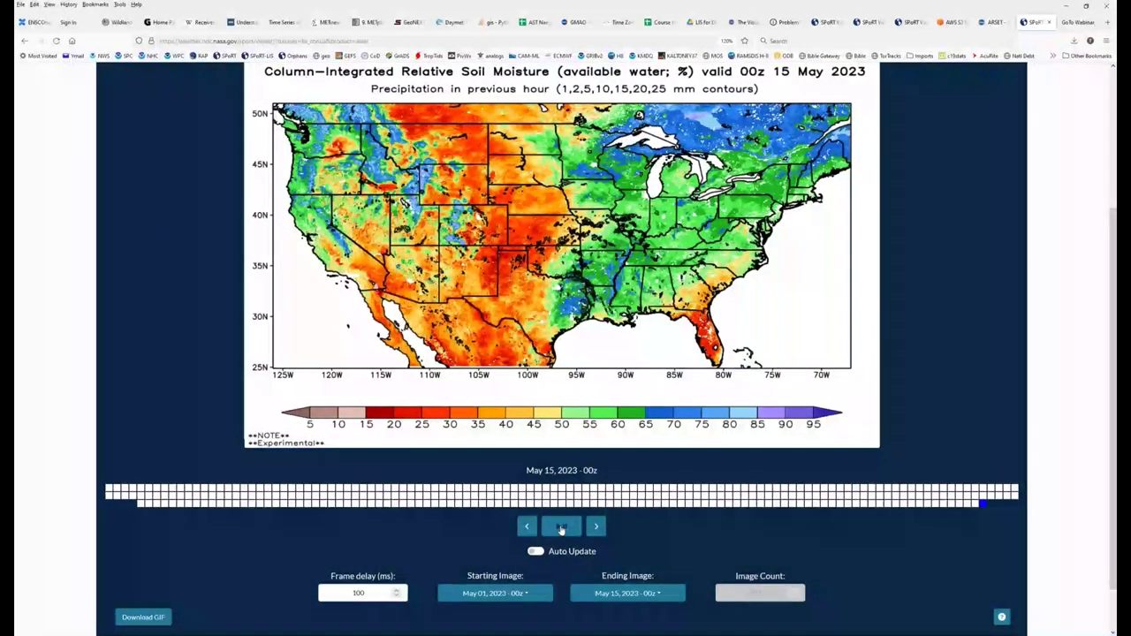
click(562, 528)
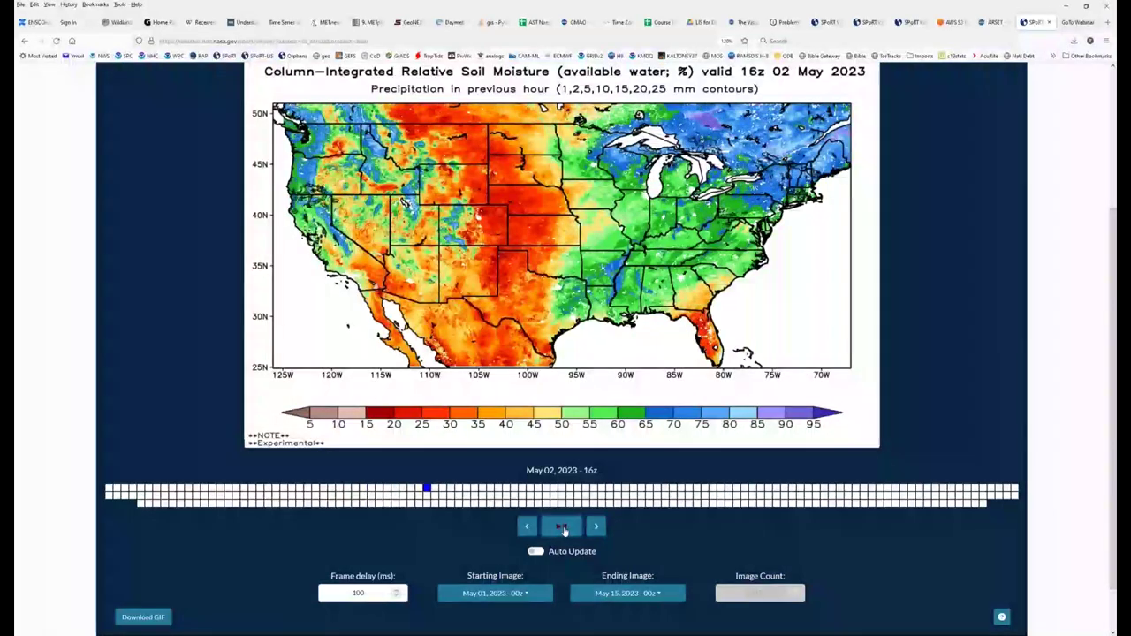
click(562, 528)
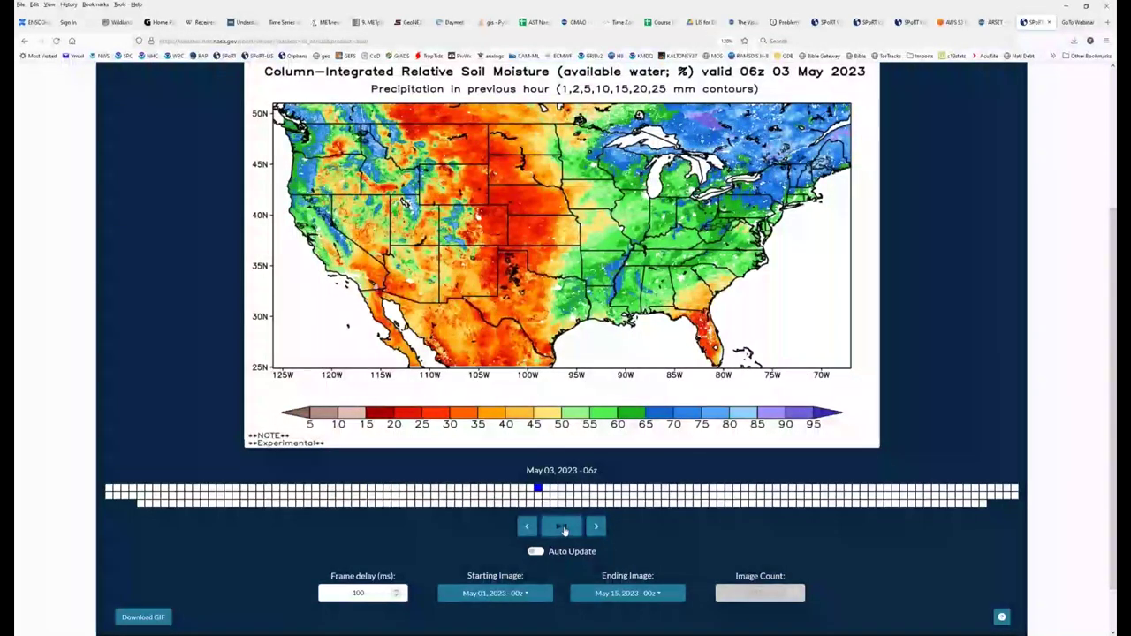
- Switch the dataset to the Midwest region of LIS
scroll(487, 310, up, 2)
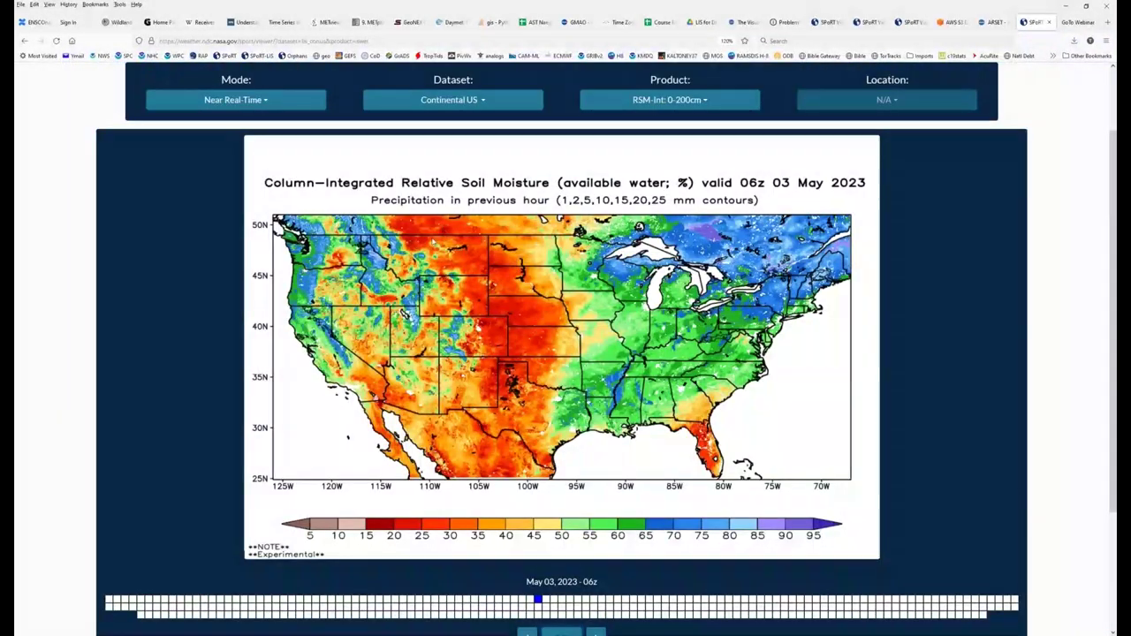
click(454, 101)
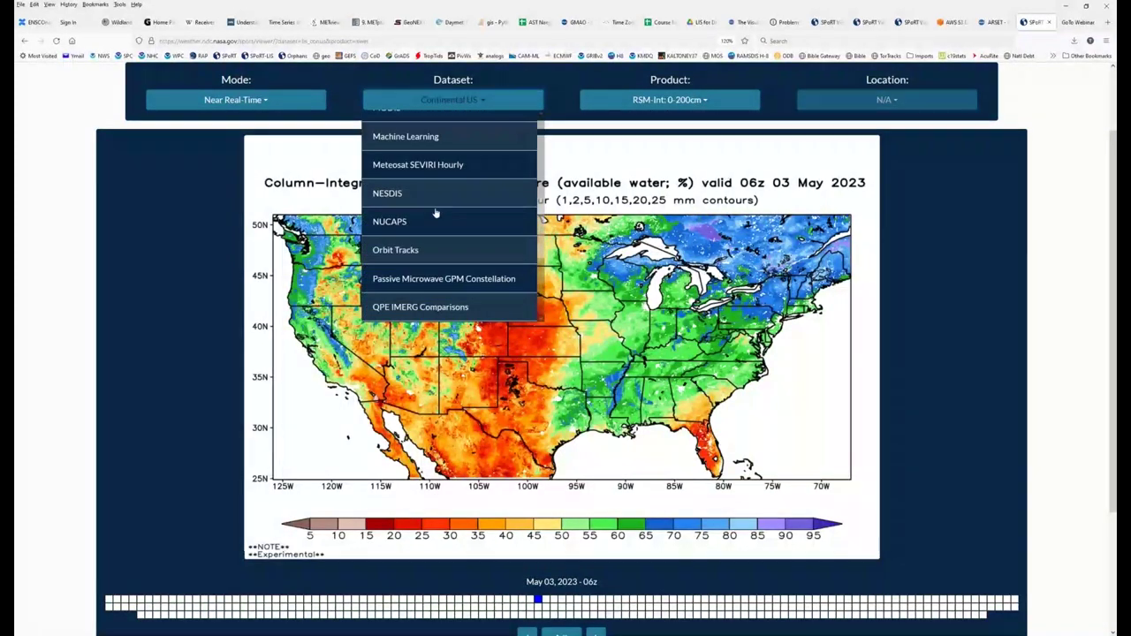
scroll(411, 216, up, 3)
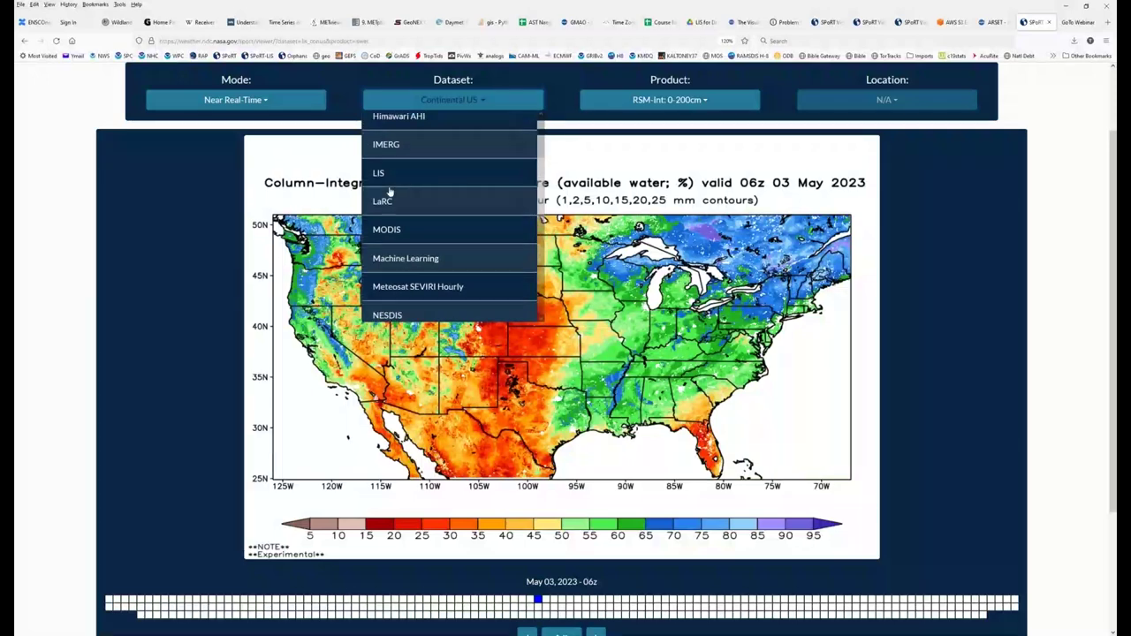
click(380, 176)
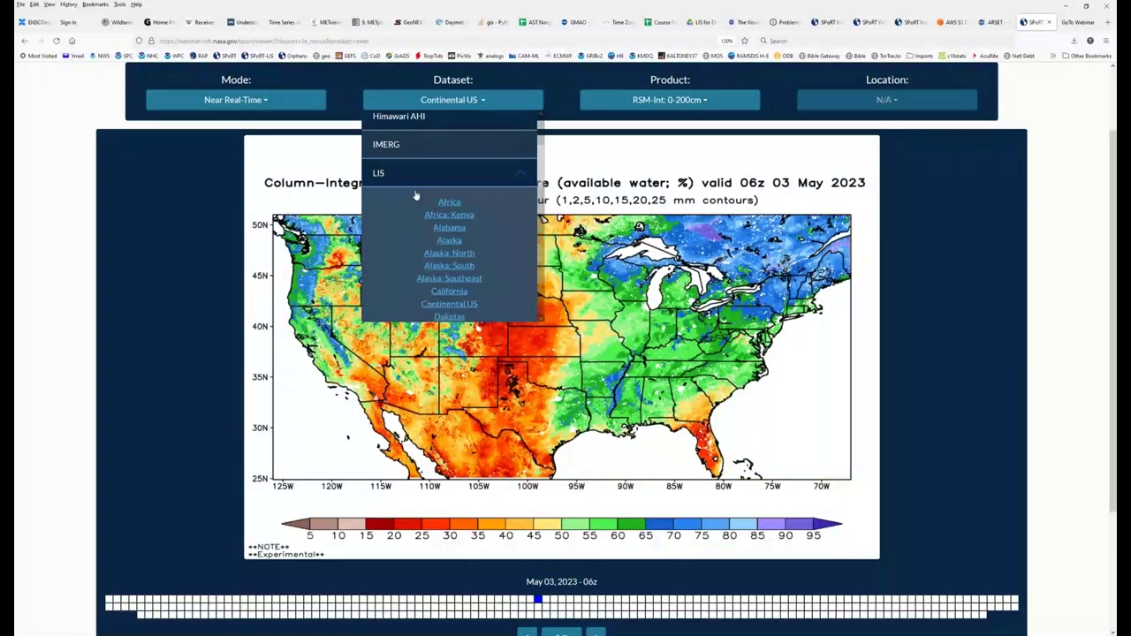
scroll(442, 217, down, 3)
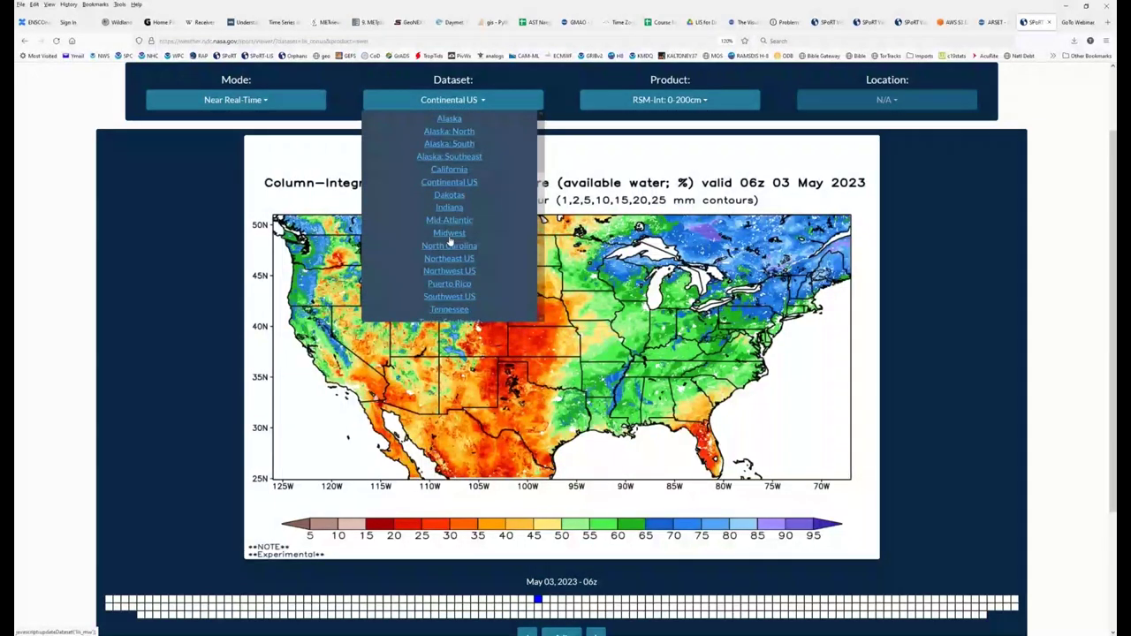
click(448, 233)
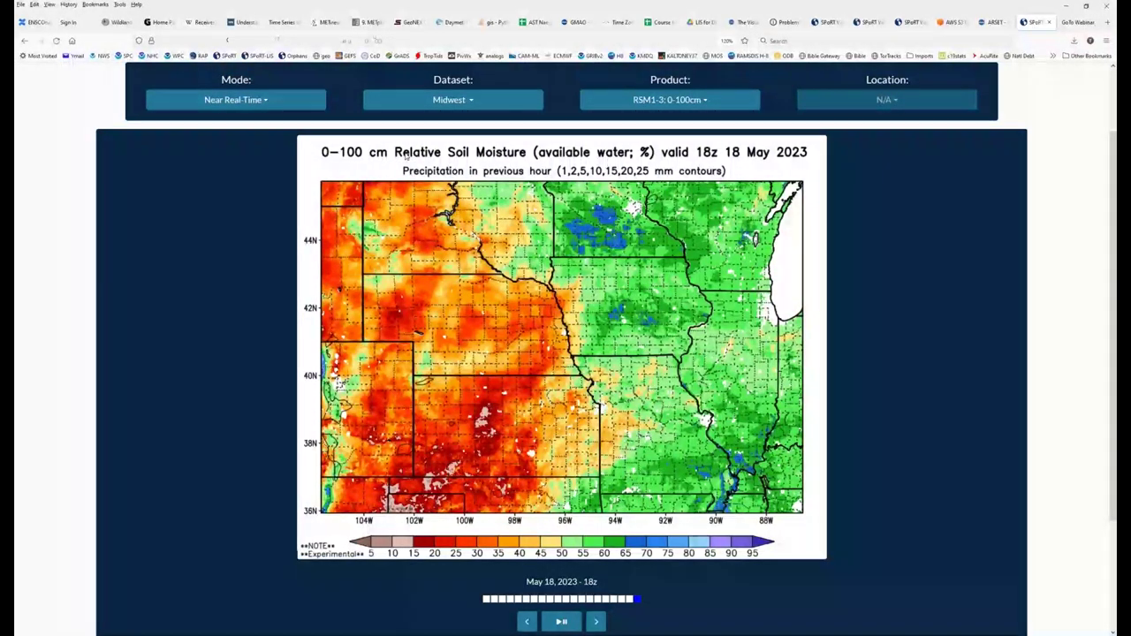
- Look over the Midwest 0-100 cm relative soil moisture map and change the product to Grid Percentile: 100cm
scroll(404, 156, down, 1)
scroll(552, 552, down, 1)
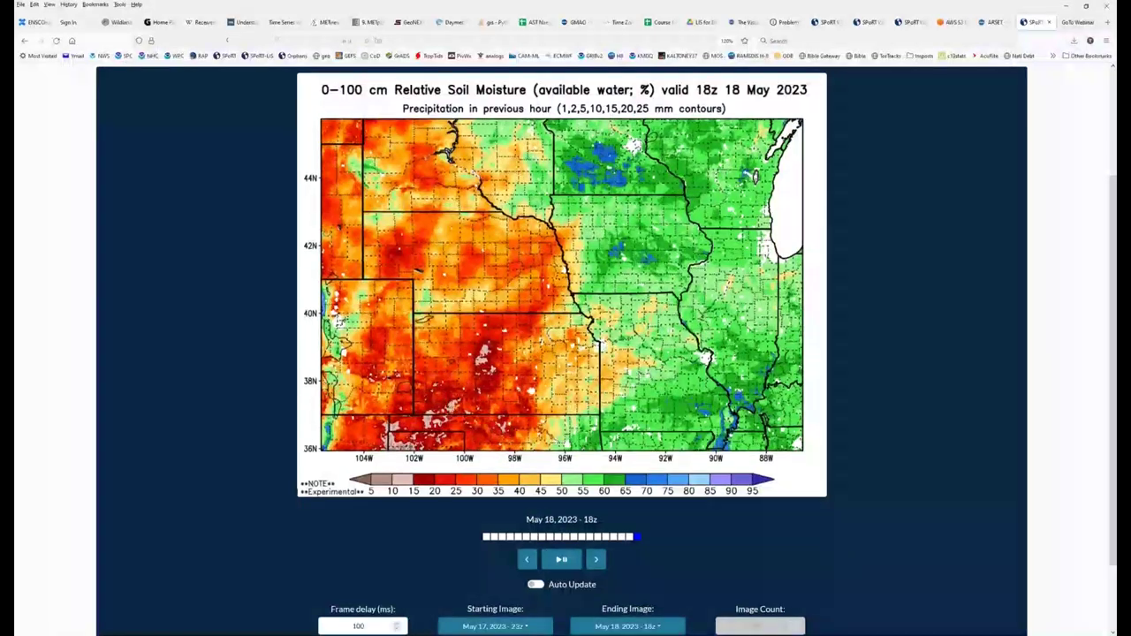
scroll(648, 484, up, 1)
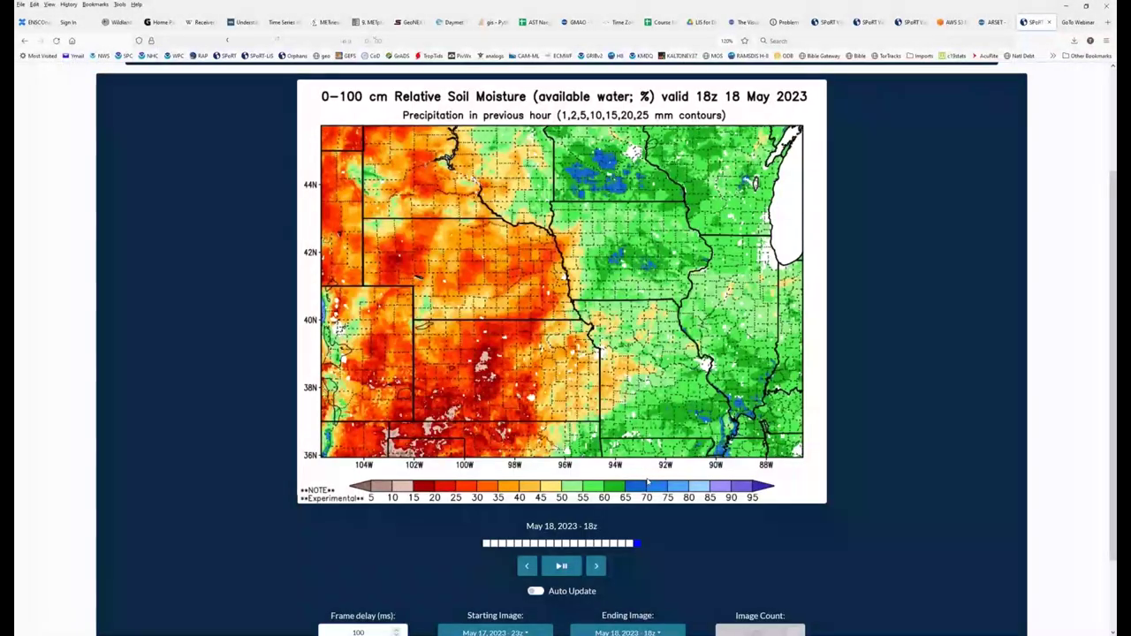
scroll(648, 484, up, 2)
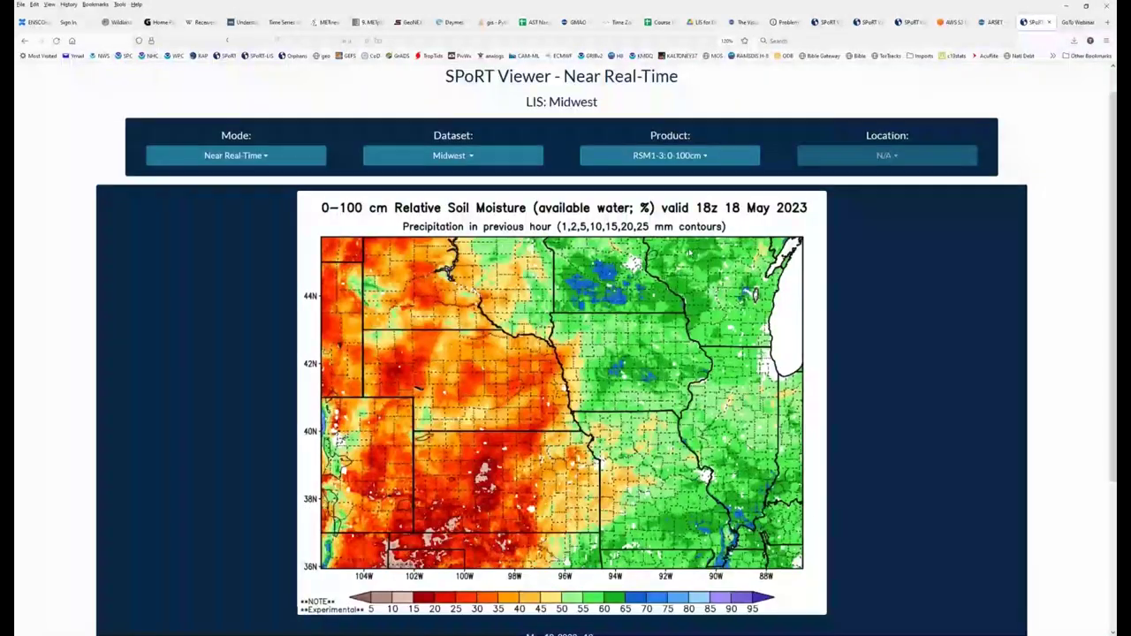
click(695, 155)
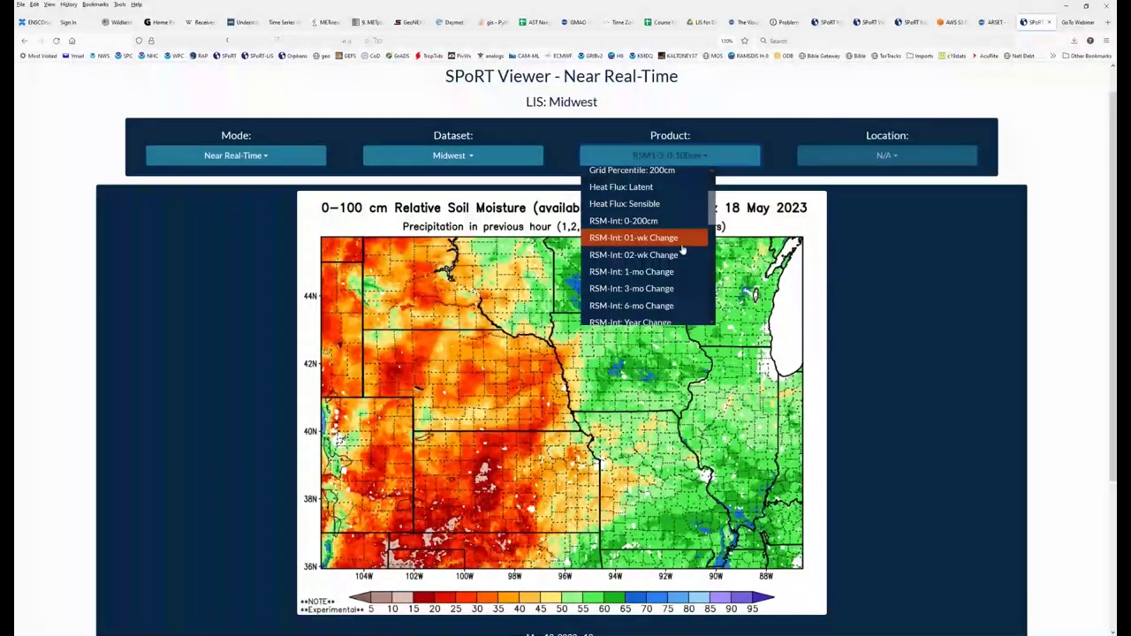
scroll(677, 247, up, 1)
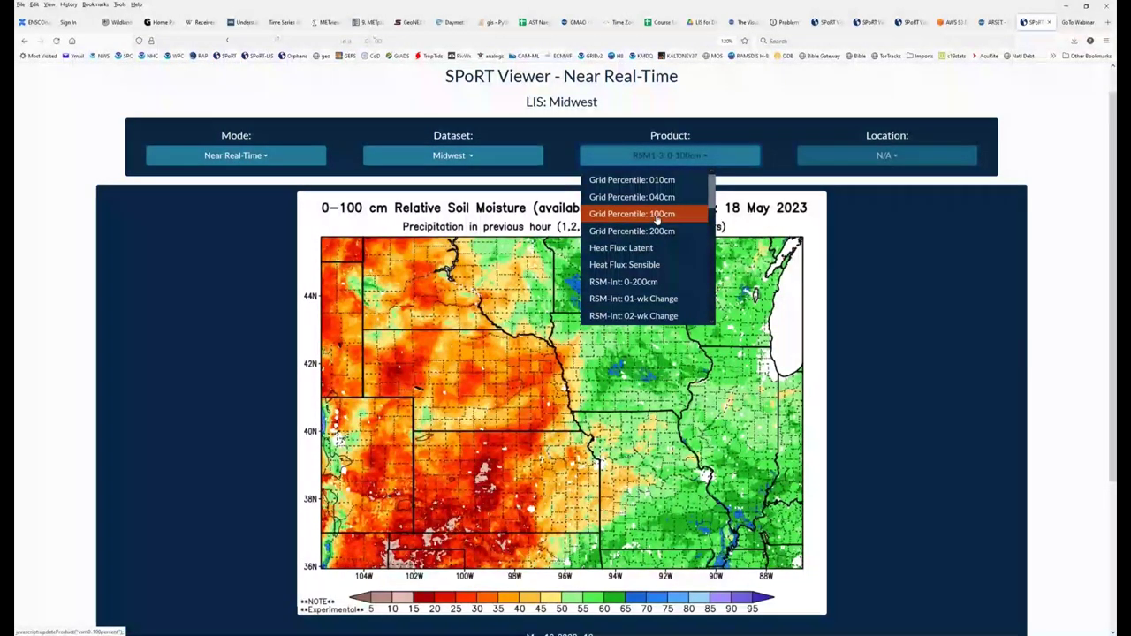
click(658, 215)
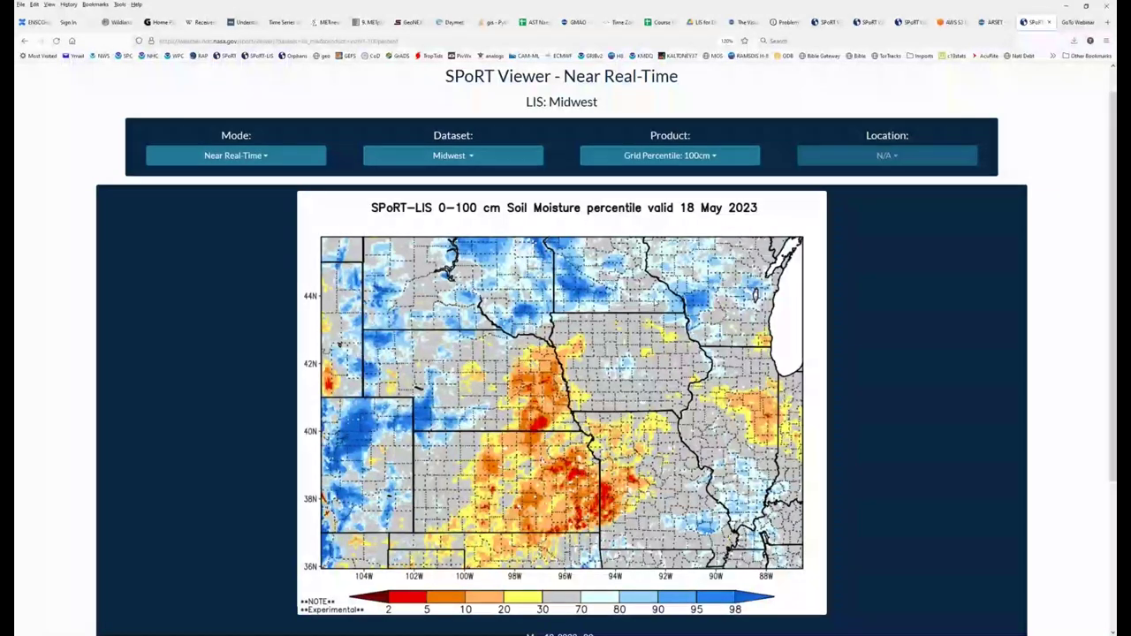
- Examine the Midwest 0-100 cm soil moisture percentile map and browse the other products offered for the region
scroll(566, 353, down, 1)
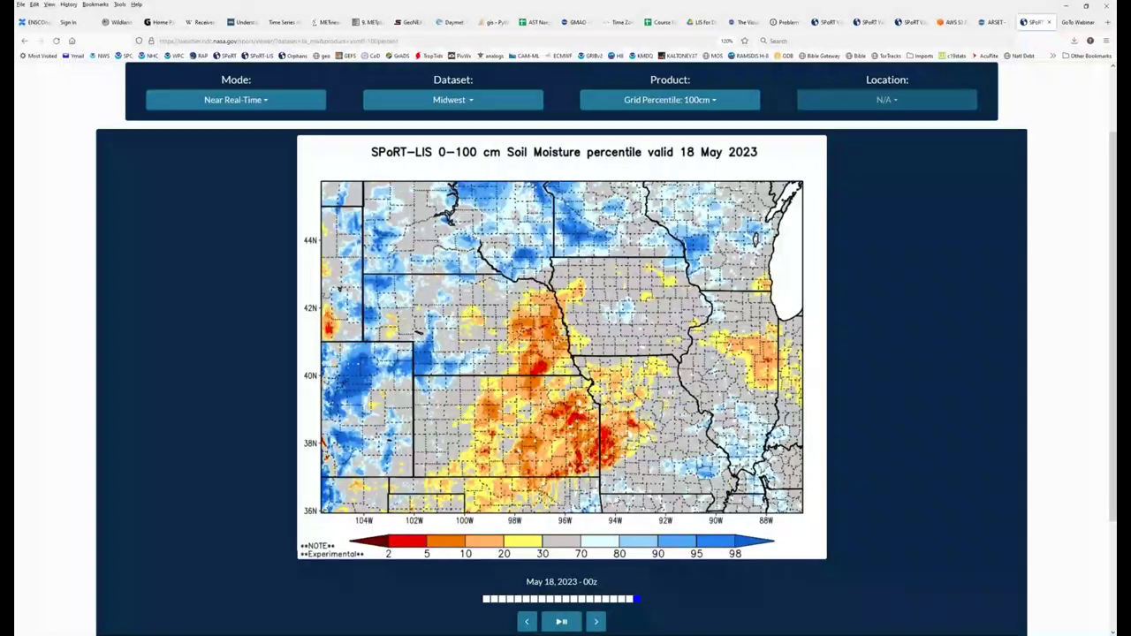
scroll(566, 354, down, 1)
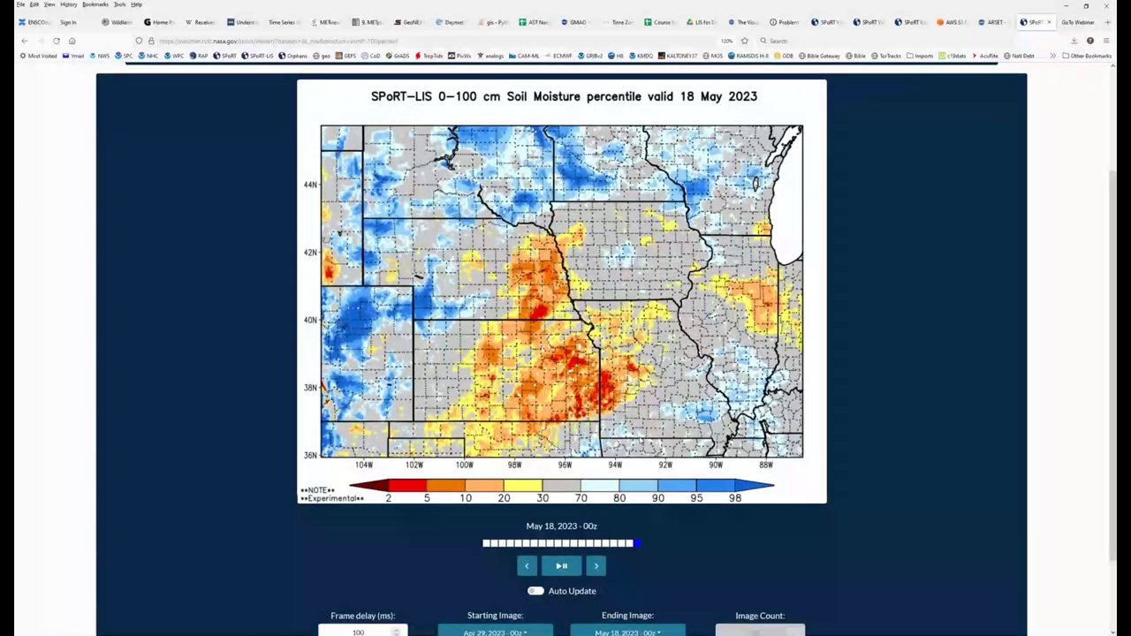
scroll(681, 466, down, 1)
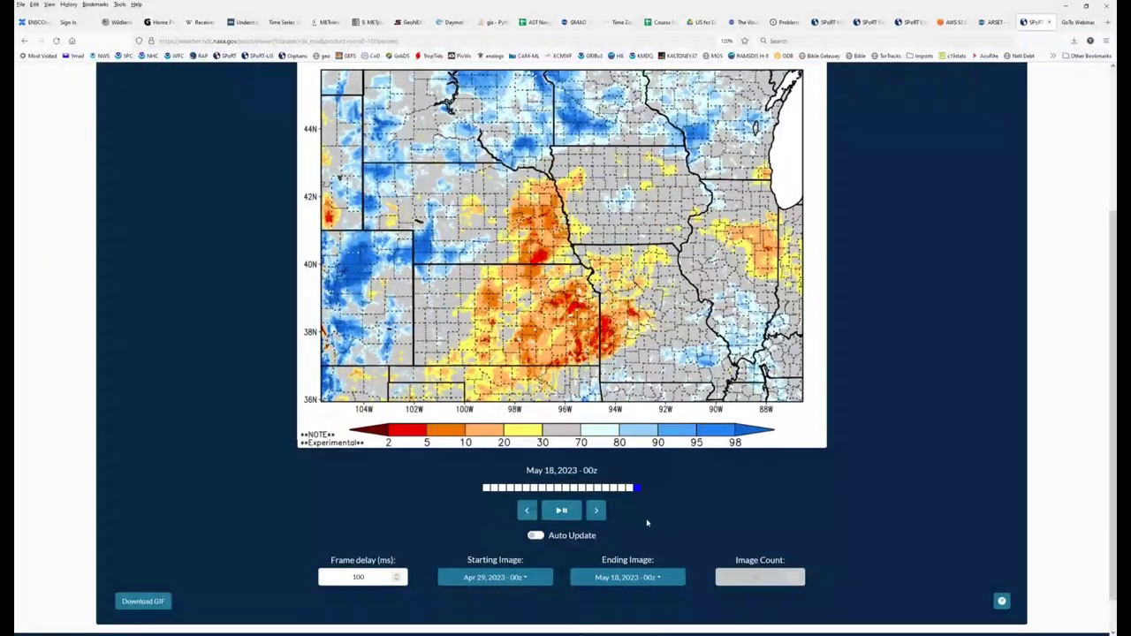
scroll(655, 518, up, 3)
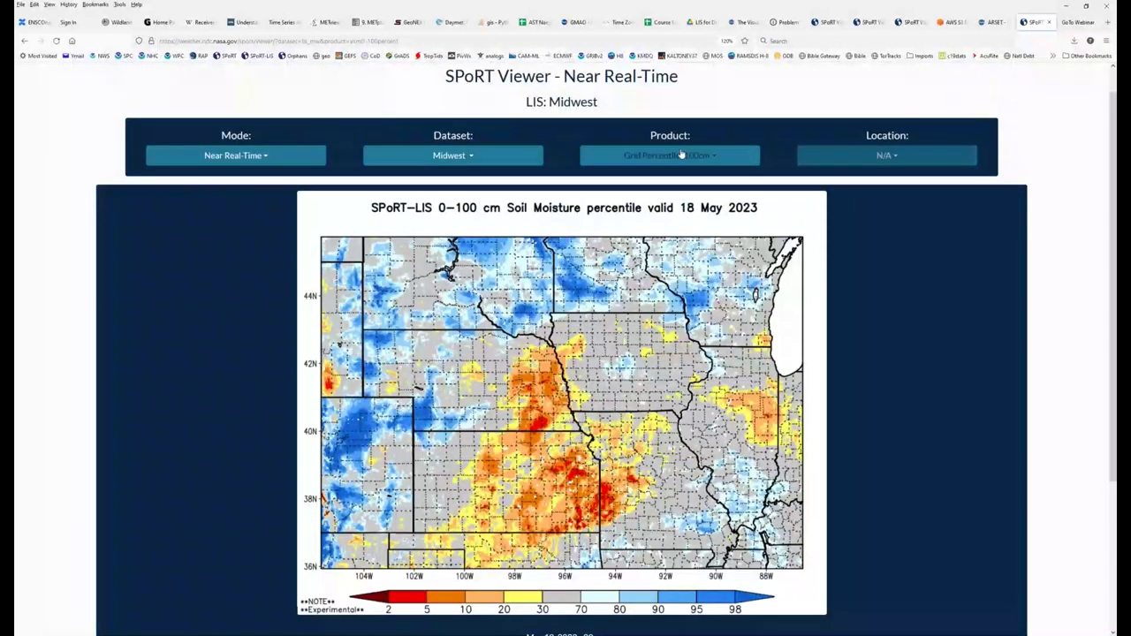
click(682, 154)
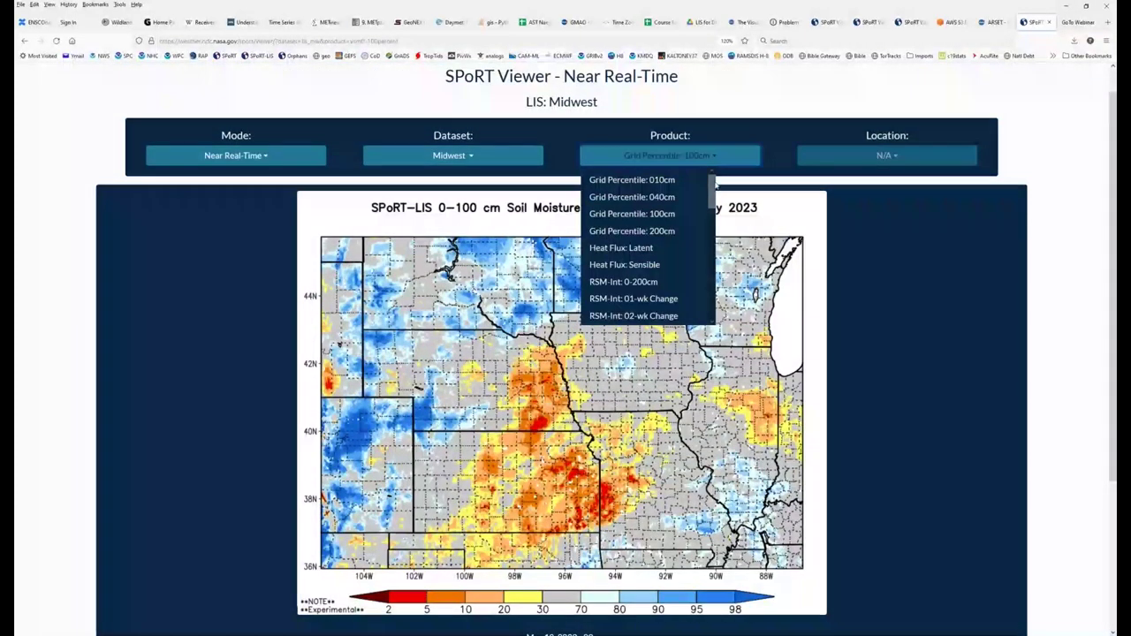
scroll(648, 248, down, 5)
scroll(648, 247, up, 1)
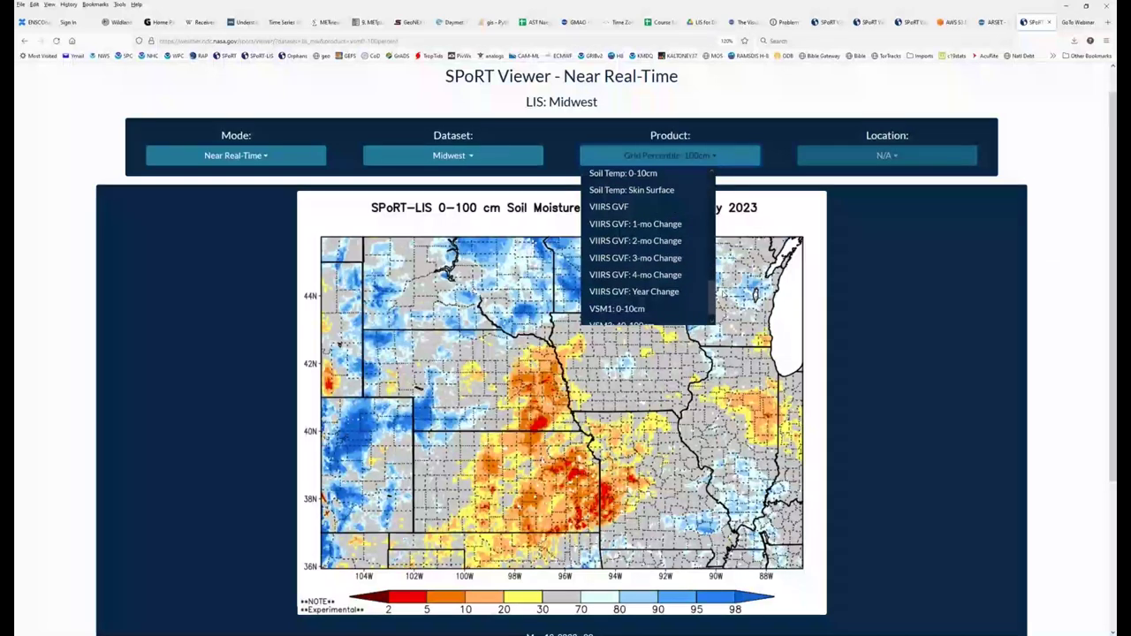
scroll(648, 247, up, 5)
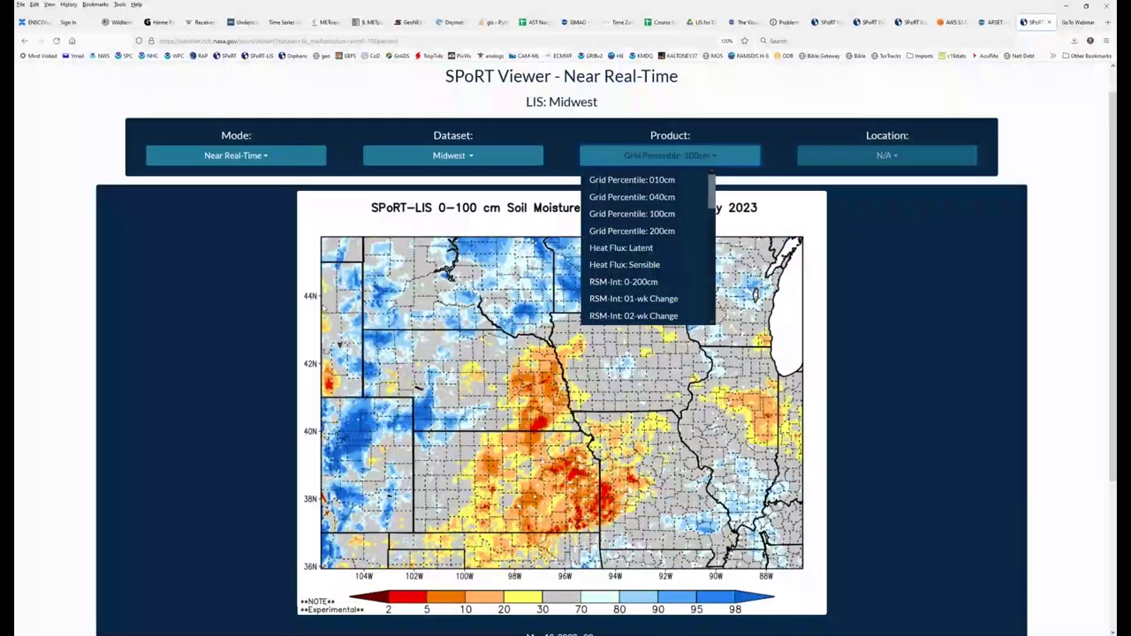
click(259, 320)
- Set the Midwest 100 cm percentile loop to start at May 01, 2023 - 00z and end at May 15, 2023 - 00z
scroll(259, 320, down, 3)
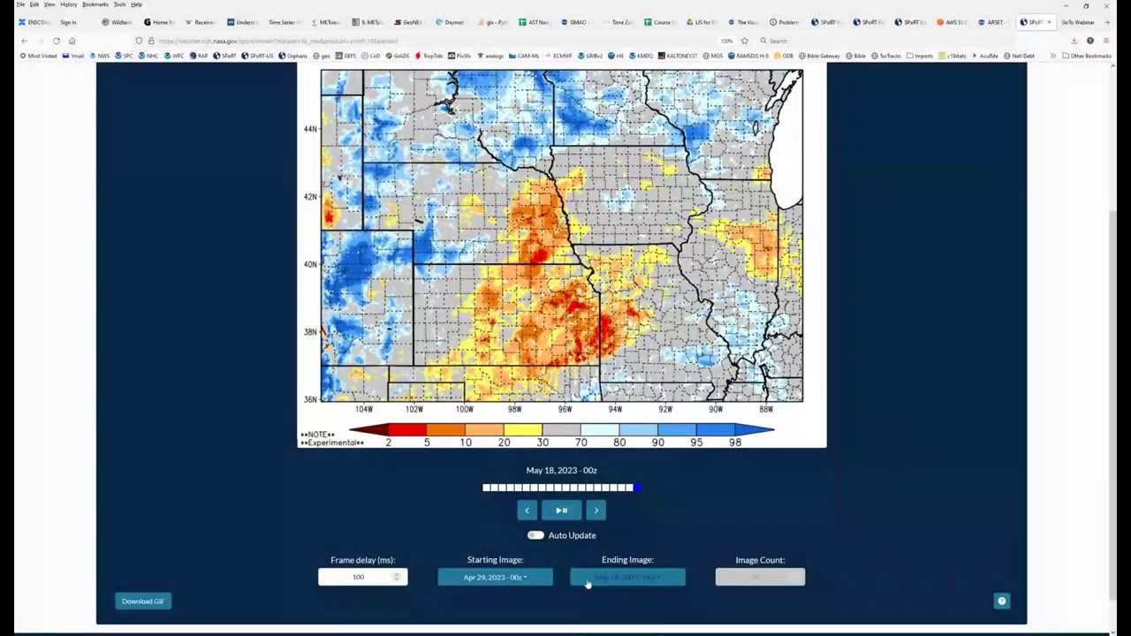
click(506, 579)
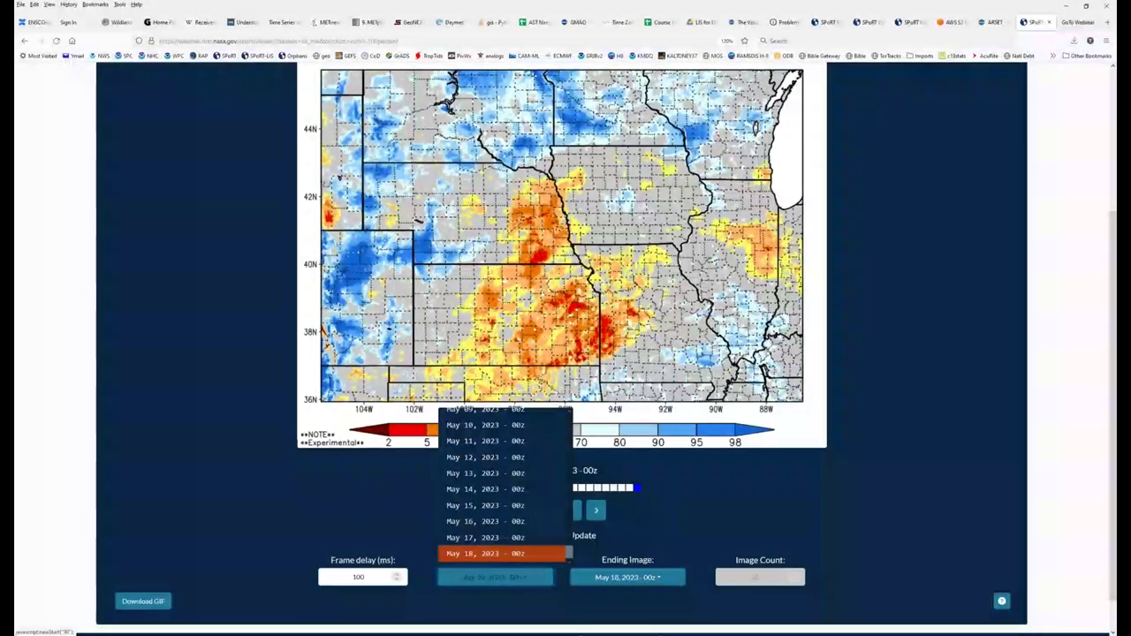
scroll(497, 526, up, 4)
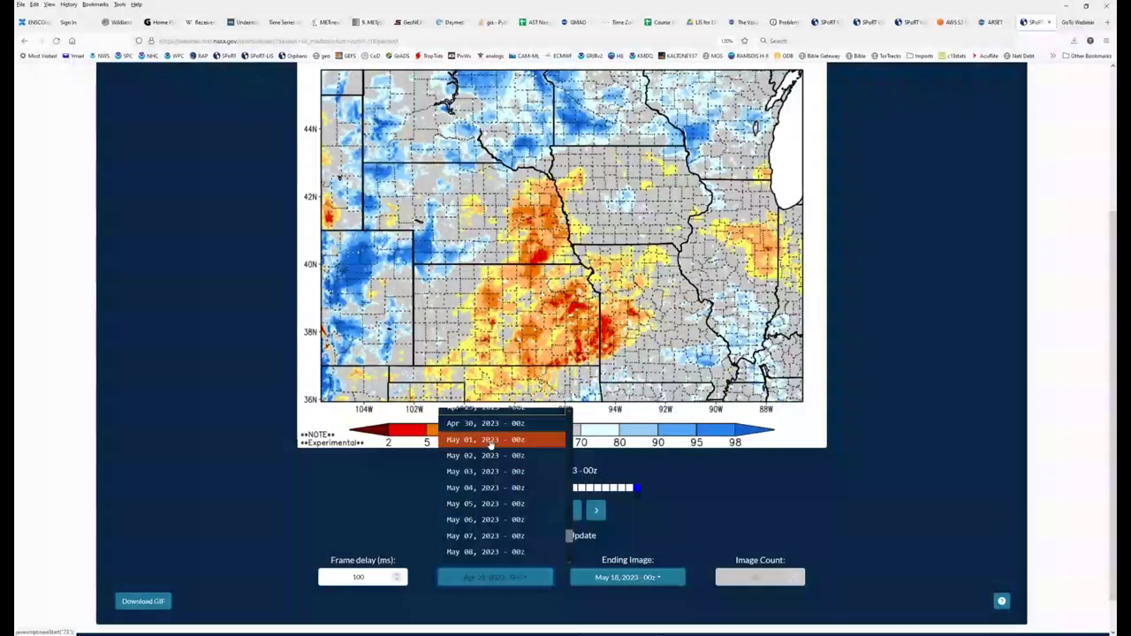
click(492, 442)
click(621, 575)
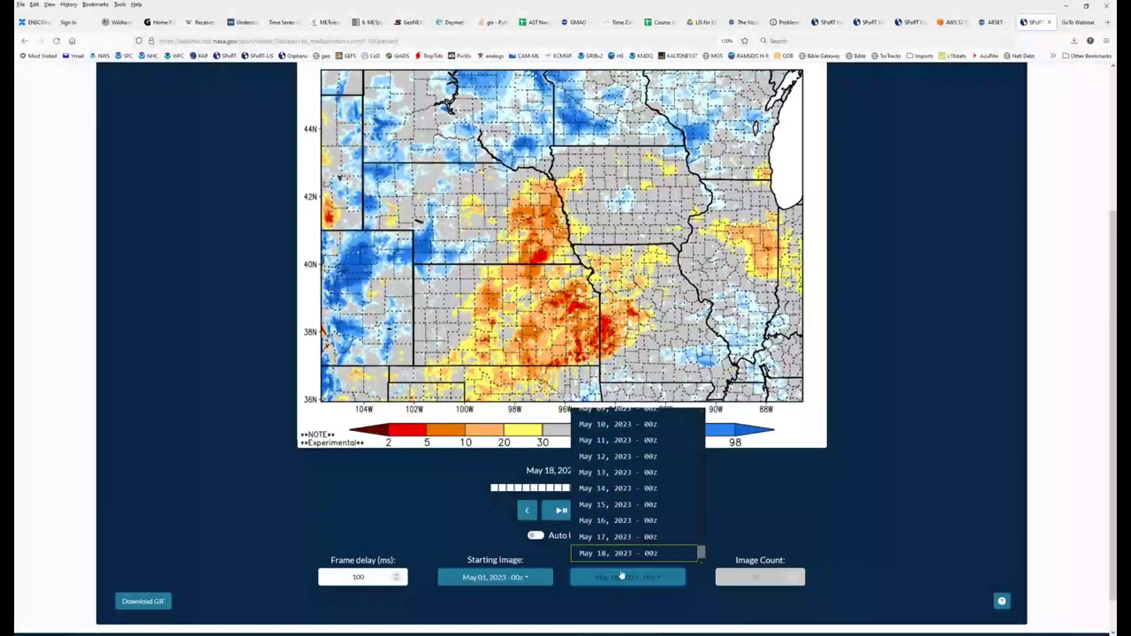
click(620, 505)
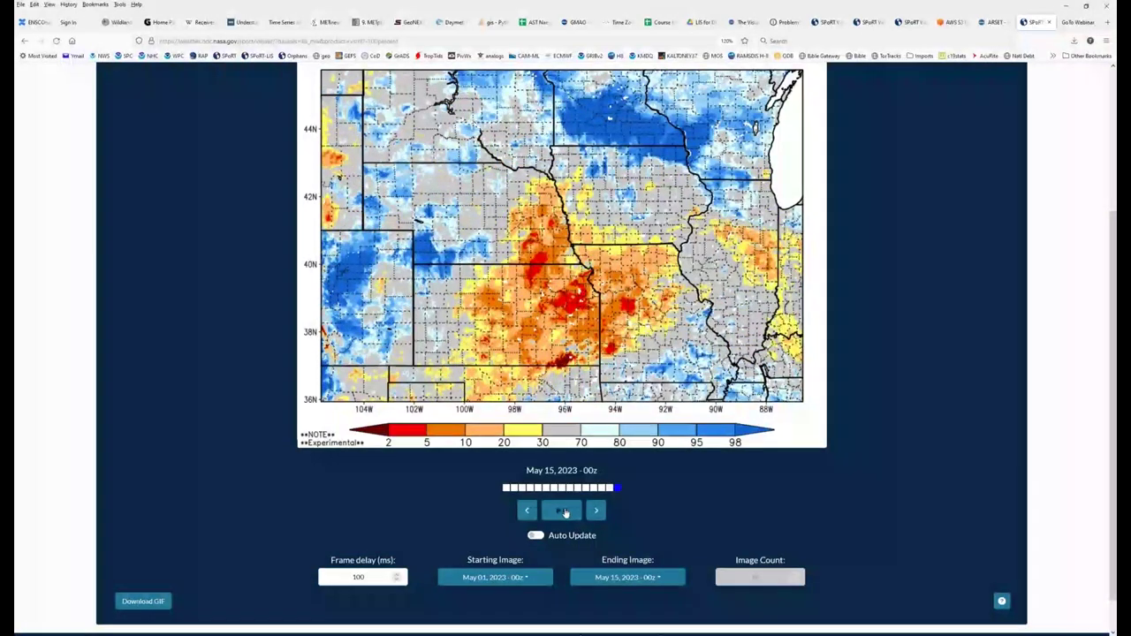
- Play the Midwest soil moisture percentile loop and set its frame delay to 500 ms
scroll(539, 499, up, 1)
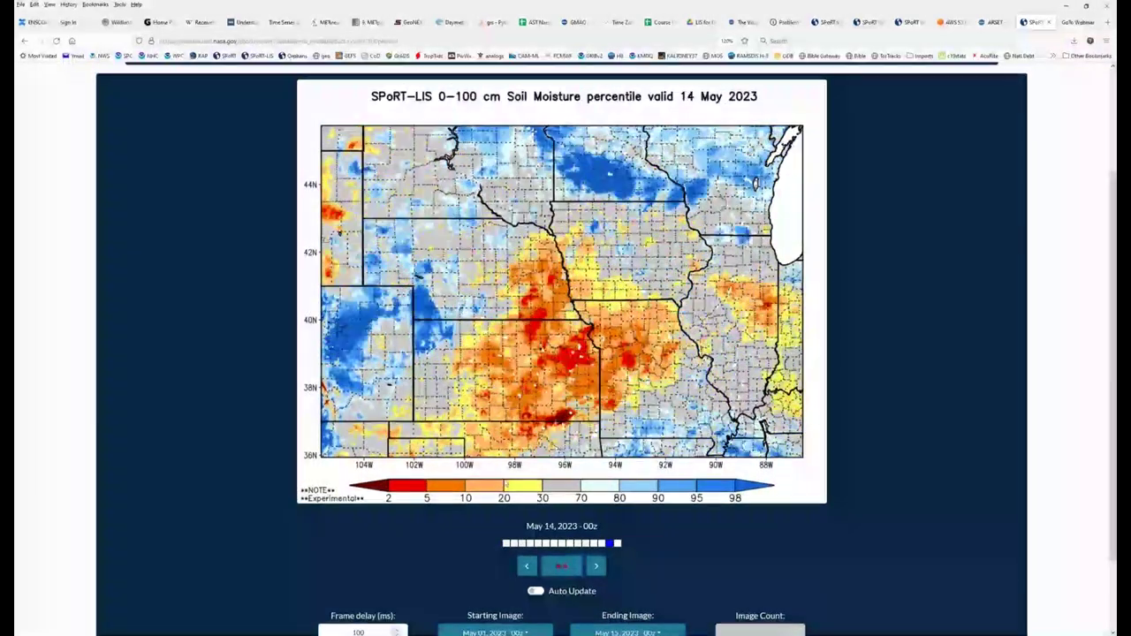
scroll(442, 531, down, 1)
double_click(376, 575)
text(50)
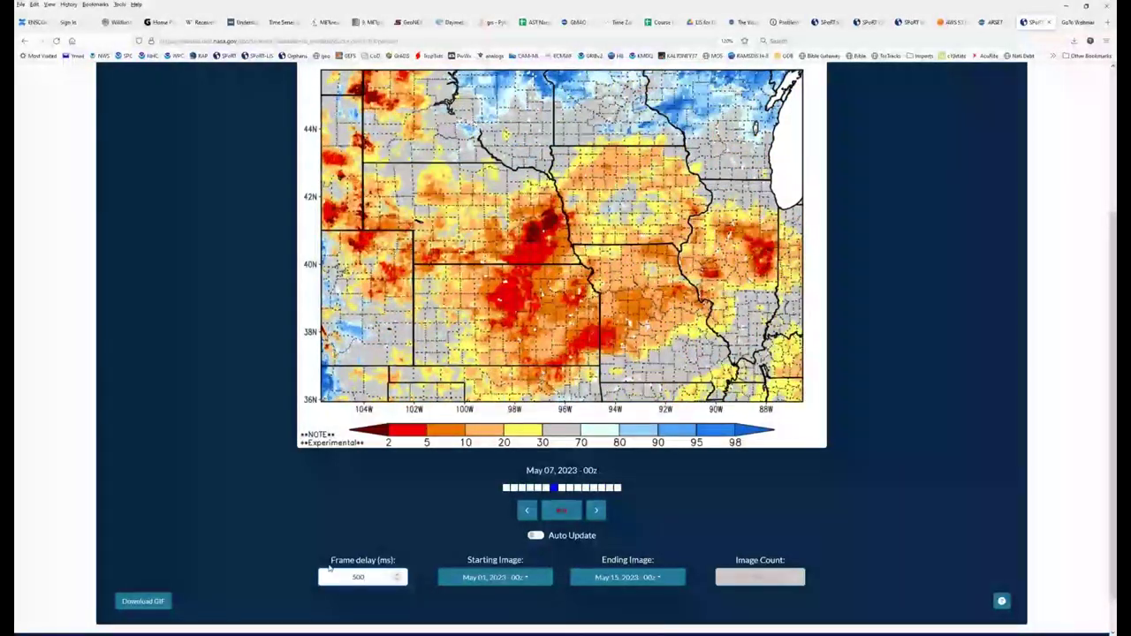
scroll(303, 486, up, 2)
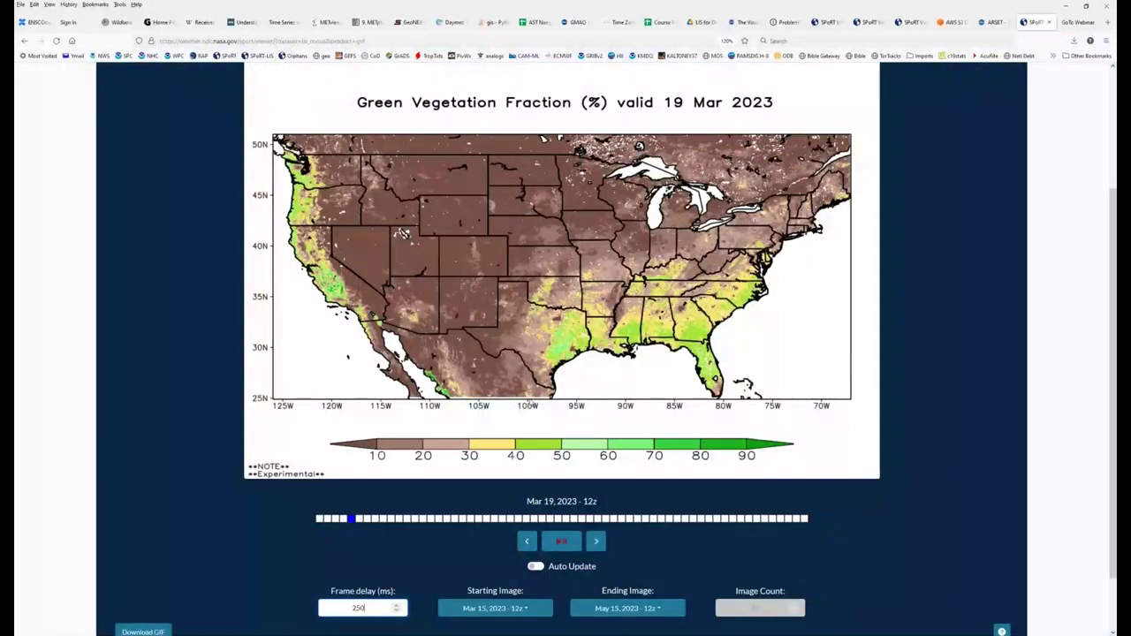
- Open the animation generator for the Continental US green vegetation fraction loop and enlarge the page to 130%
scroll(397, 442, down, 1)
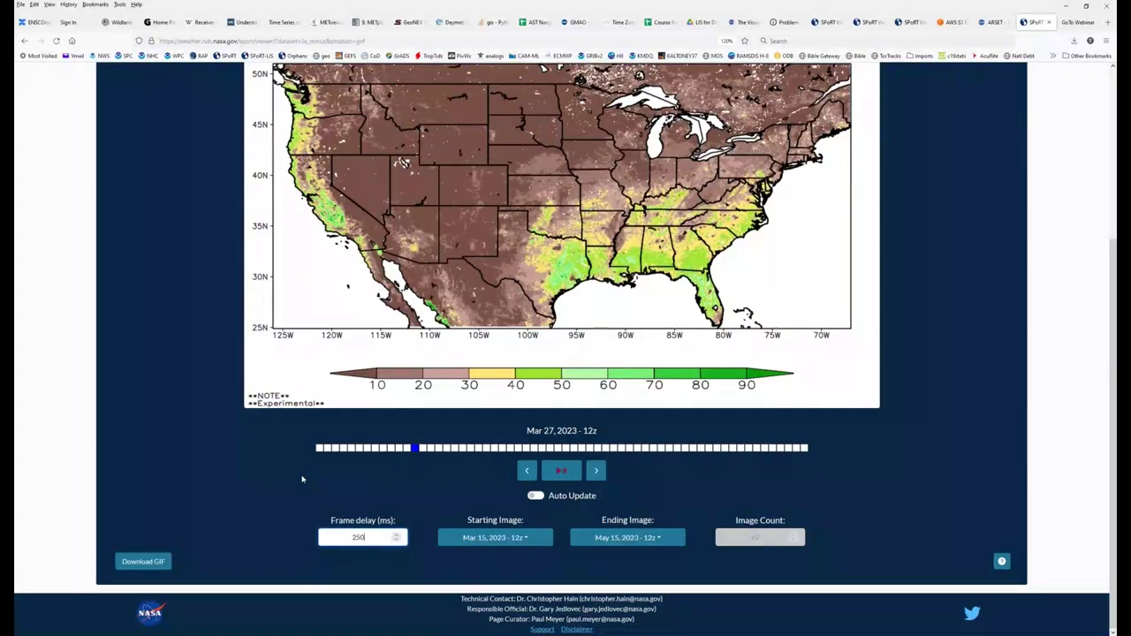
click(150, 562)
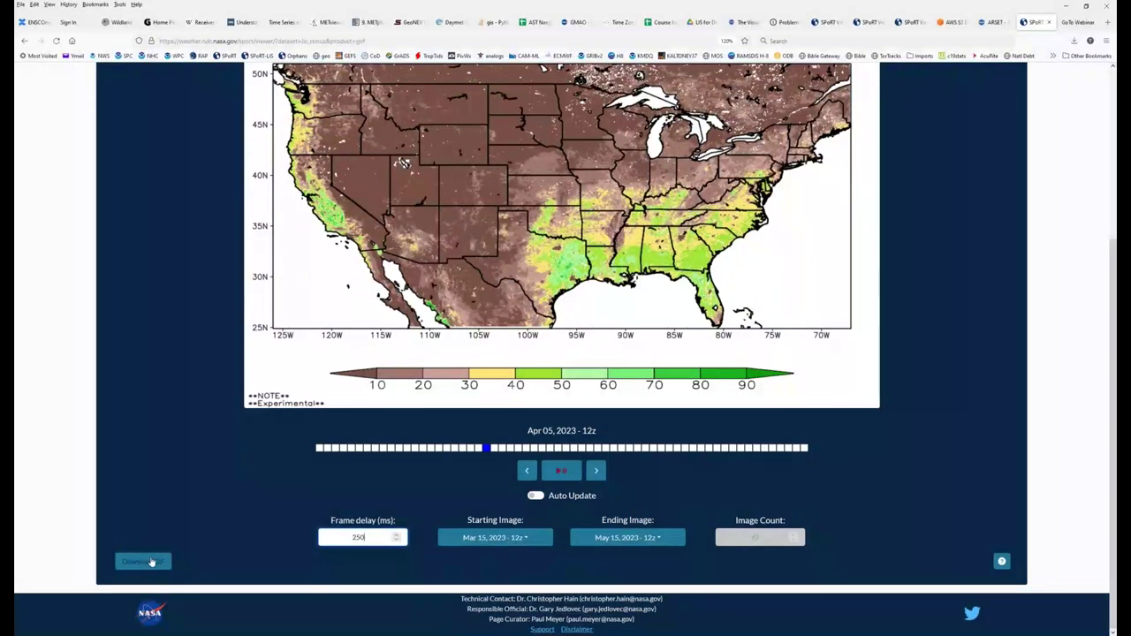
scroll(205, 521, up, 1)
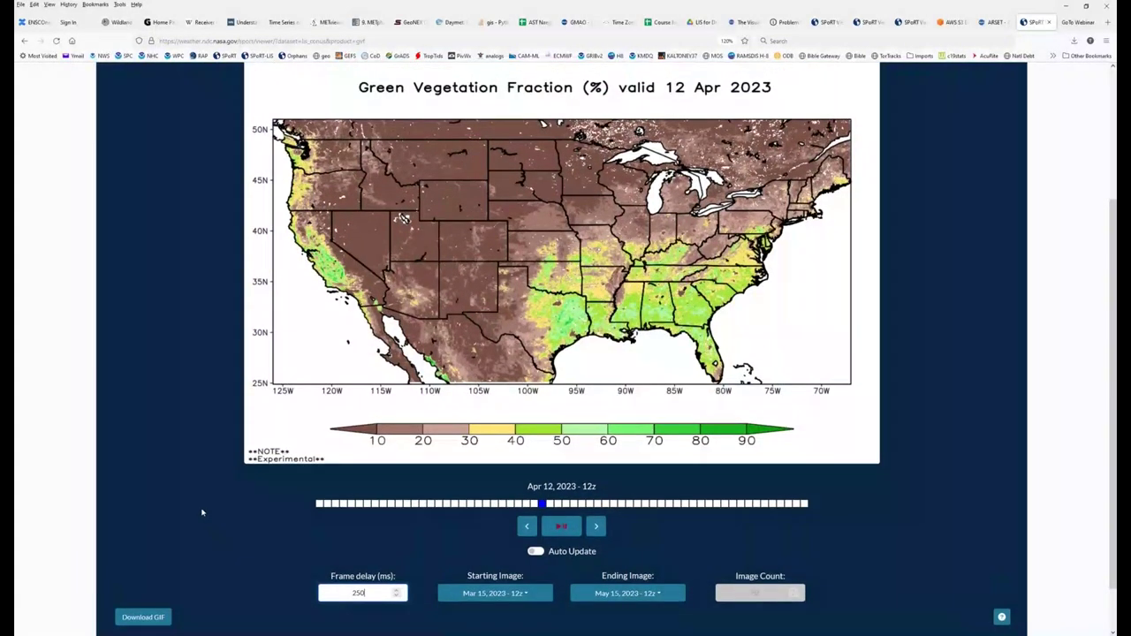
scroll(203, 511, down, 1)
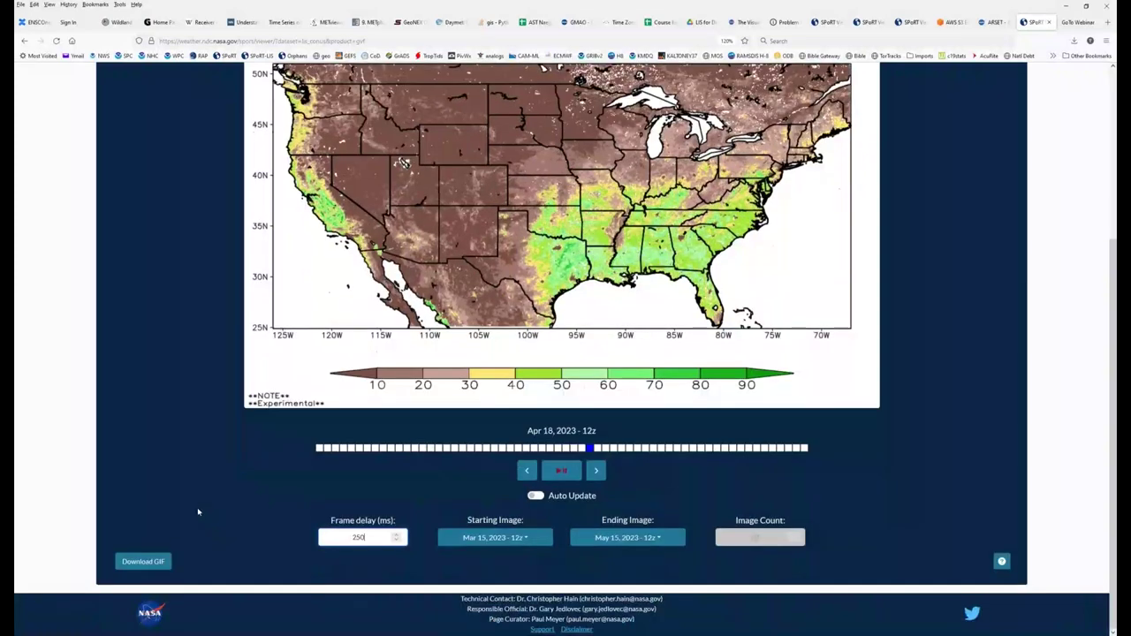
click(143, 563)
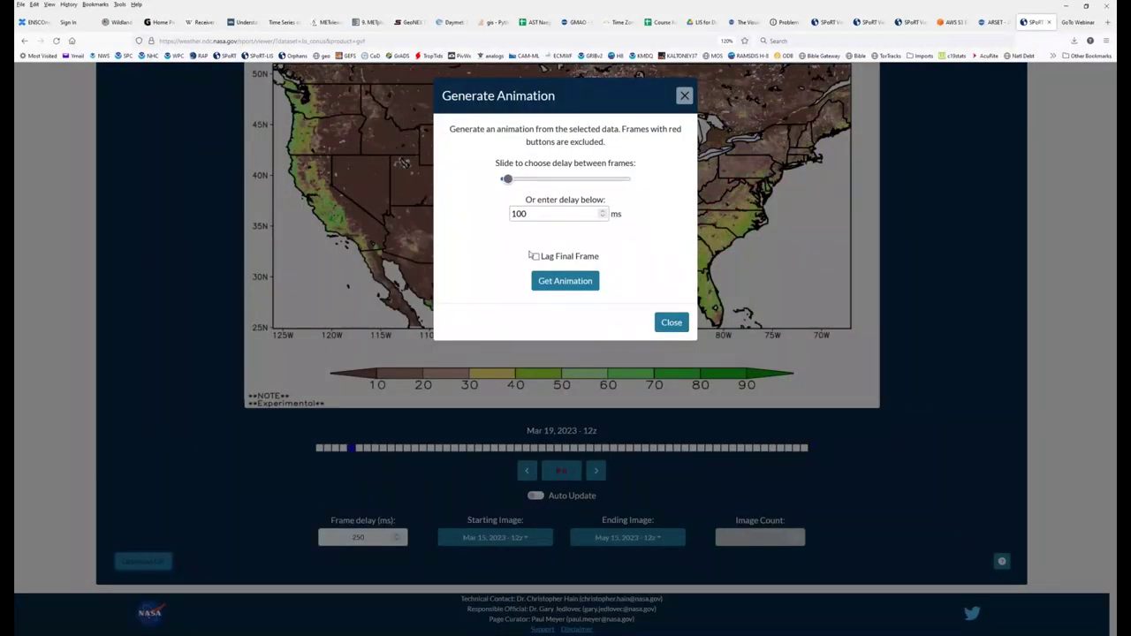
key(ctrl+plus)
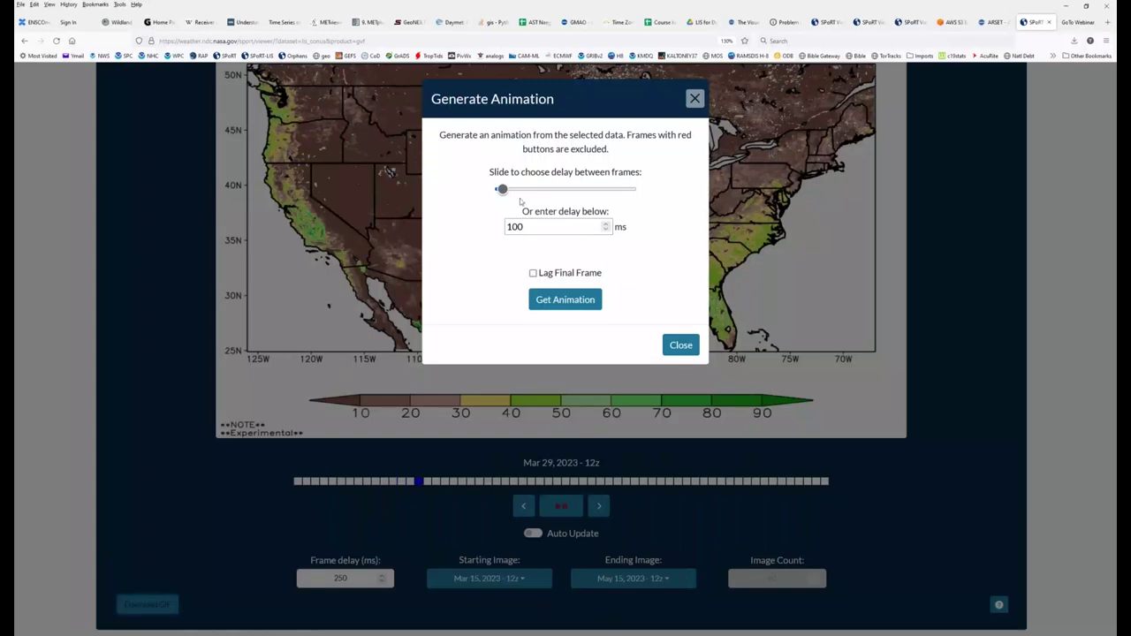
- Generate the green vegetation fraction animation with a 100 ms delay between frames and the final frame lagged
mouse_move(503, 191)
mouse_down()
mouse_move(599, 199)
mouse_move(507, 203)
mouse_up()
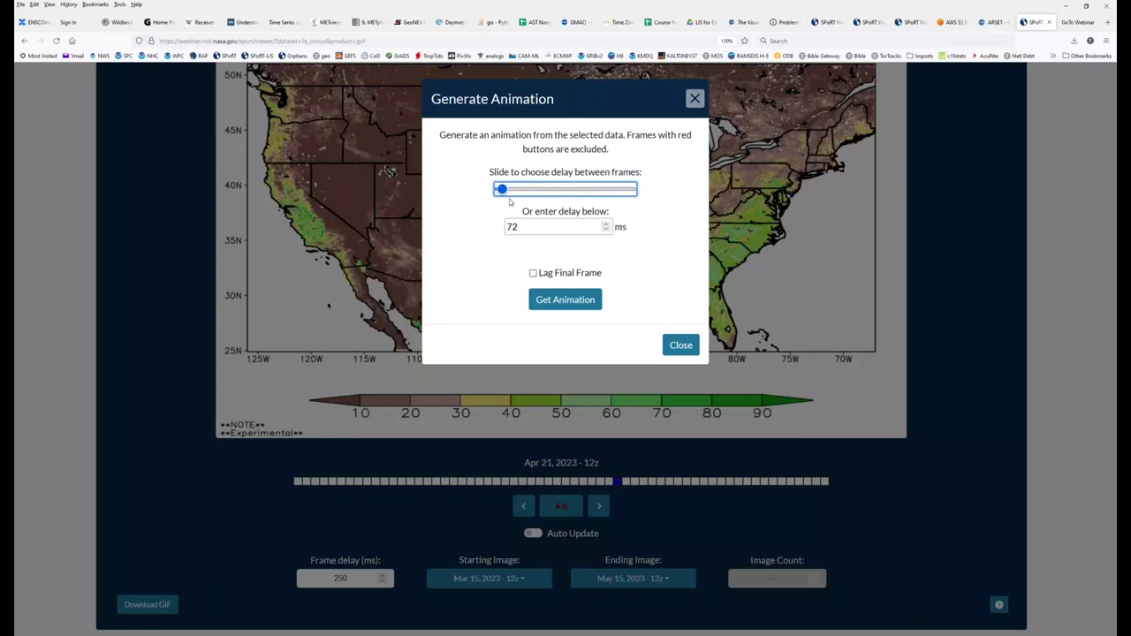
key(Tab)
text(100)
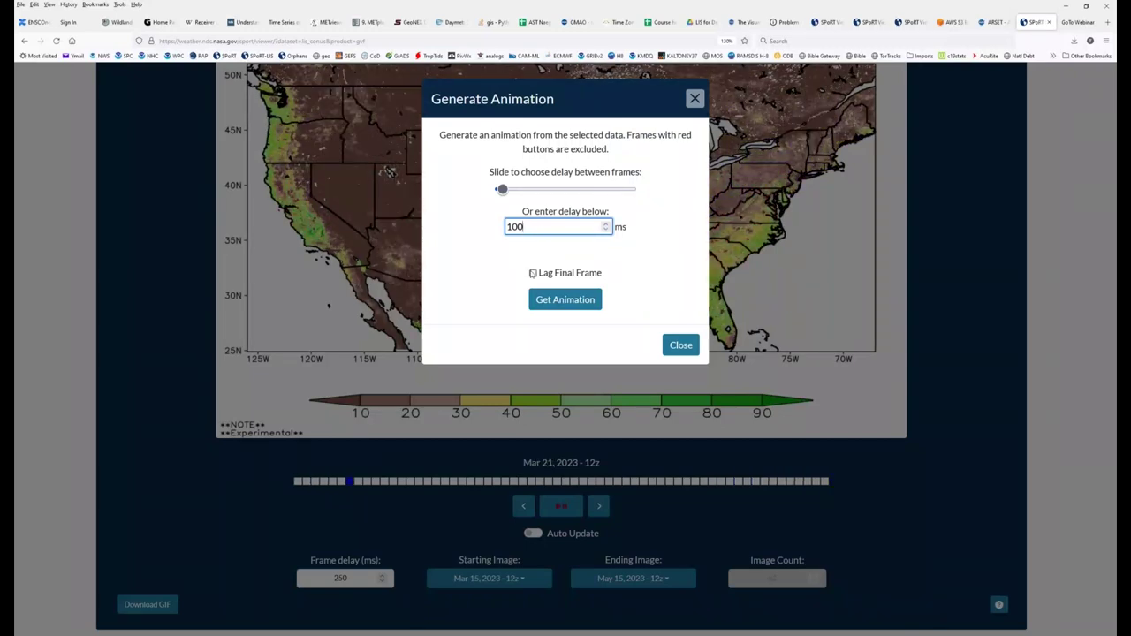
click(533, 274)
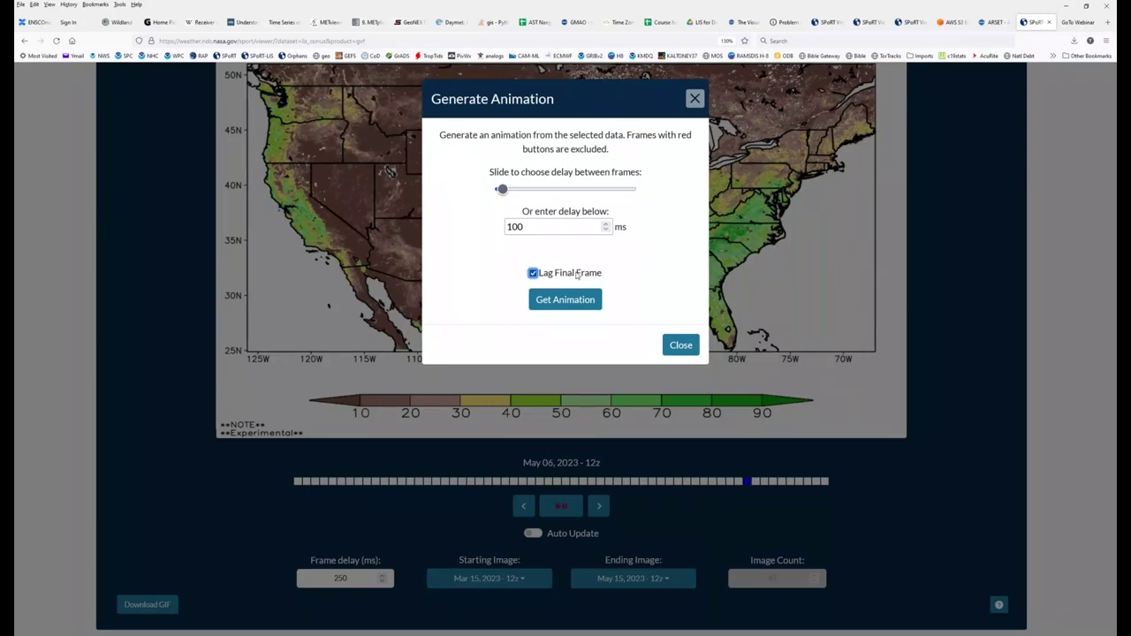
click(558, 303)
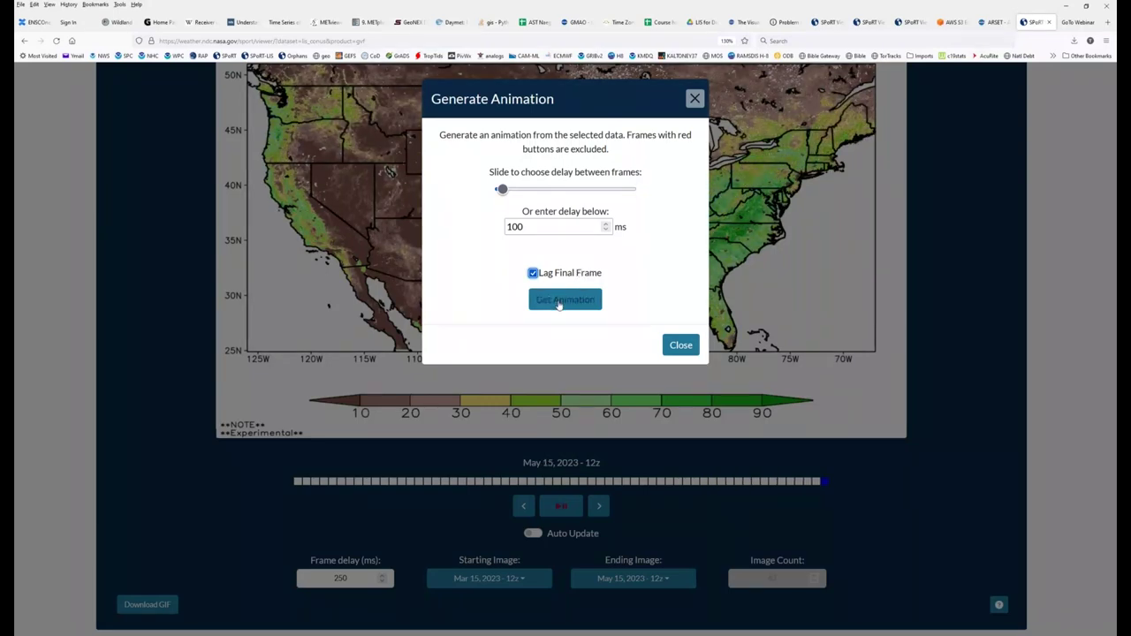
click(558, 302)
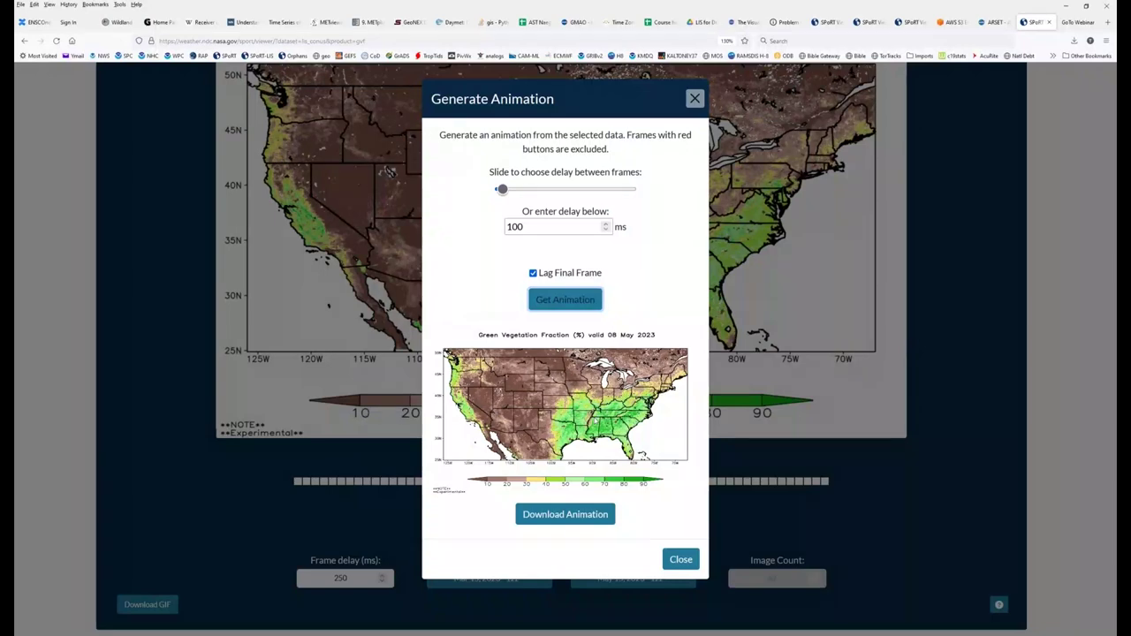
- Download the animation as a GIF image into the ARSET2023 folder and close the animation generator
click(572, 517)
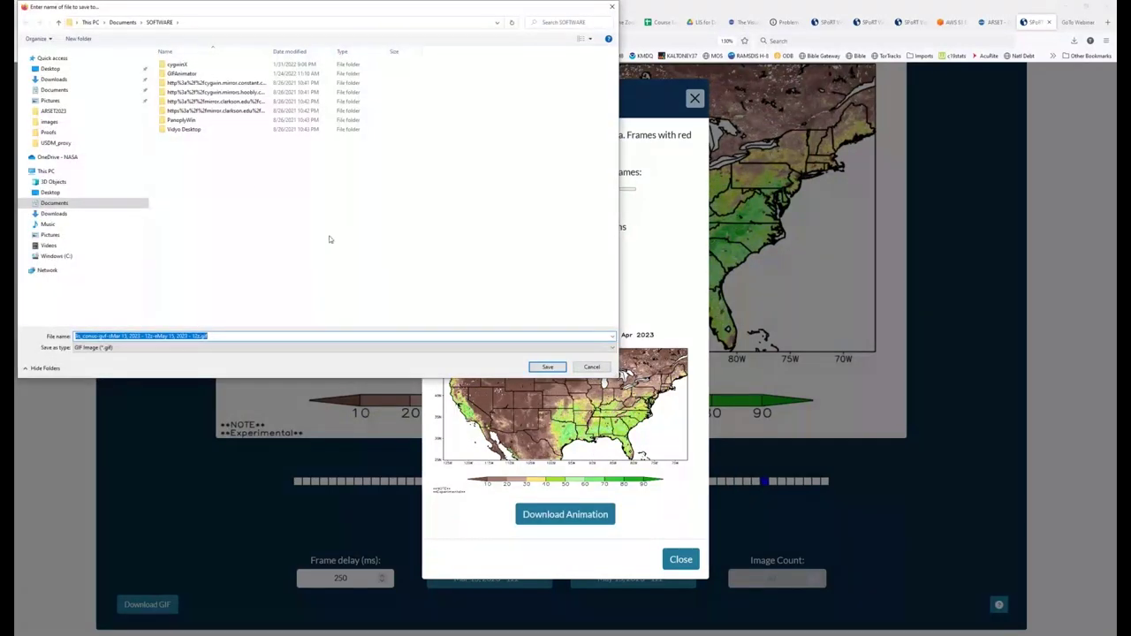
click(125, 112)
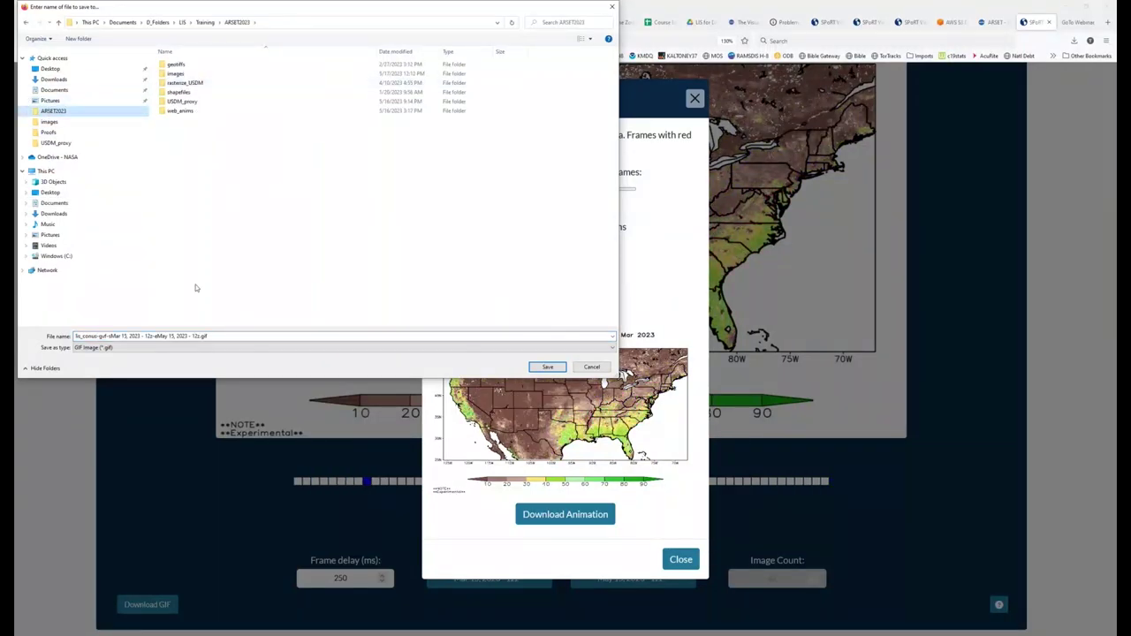
click(546, 366)
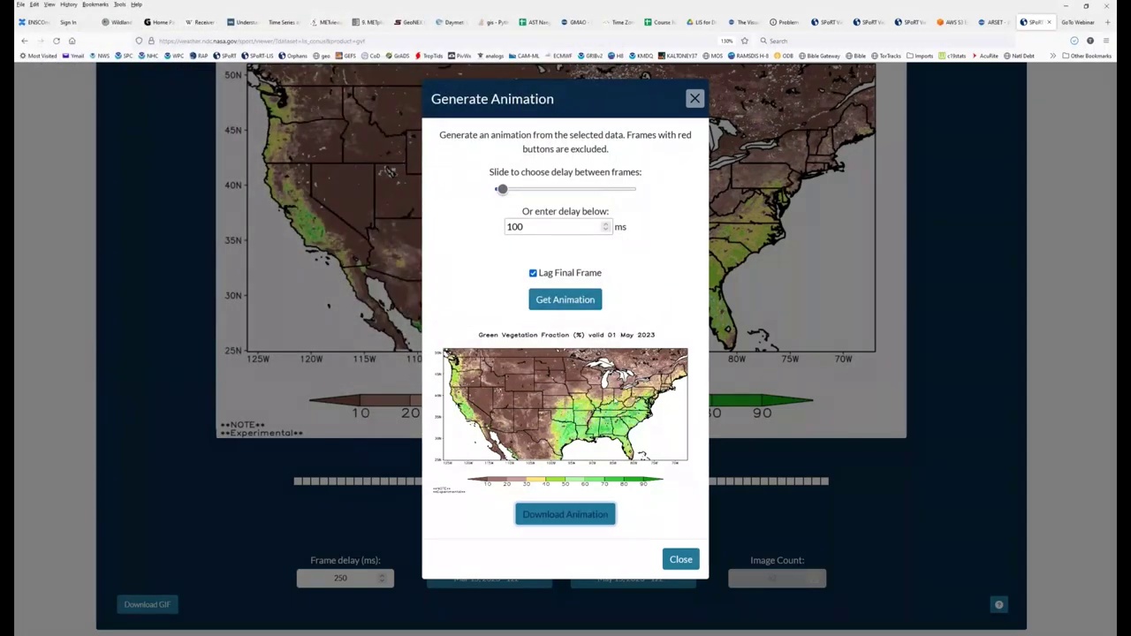
click(681, 562)
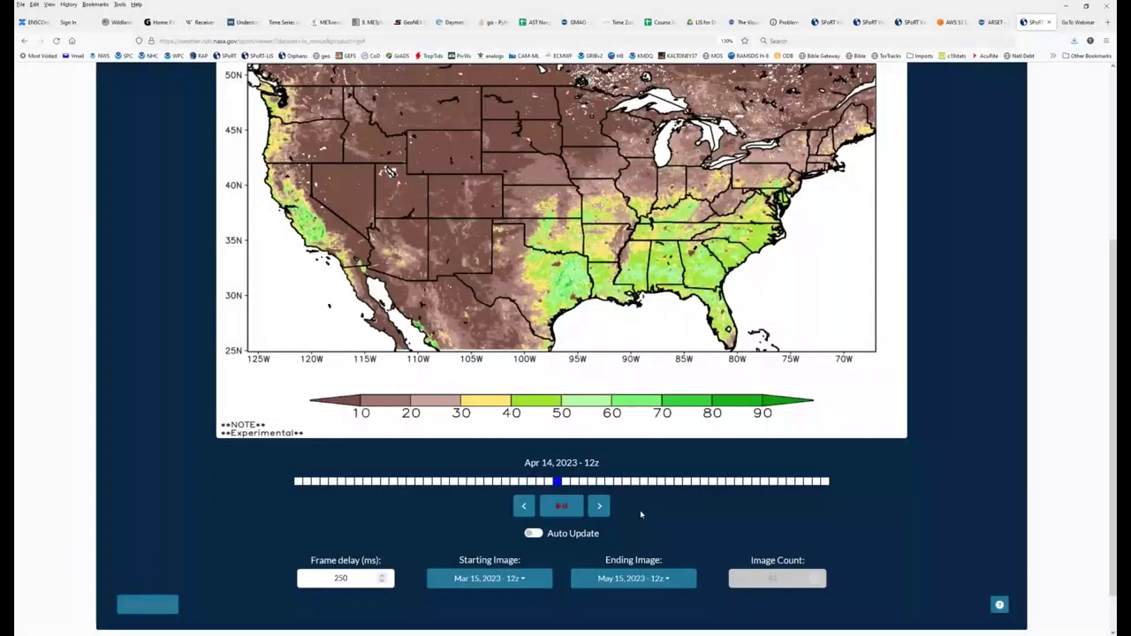
- Reduce the page zoom to 110%, browse the available LIS regions and switch the dataset to Africa
key(ctrl+minus)
key(ctrl+minus)
click(398, 118)
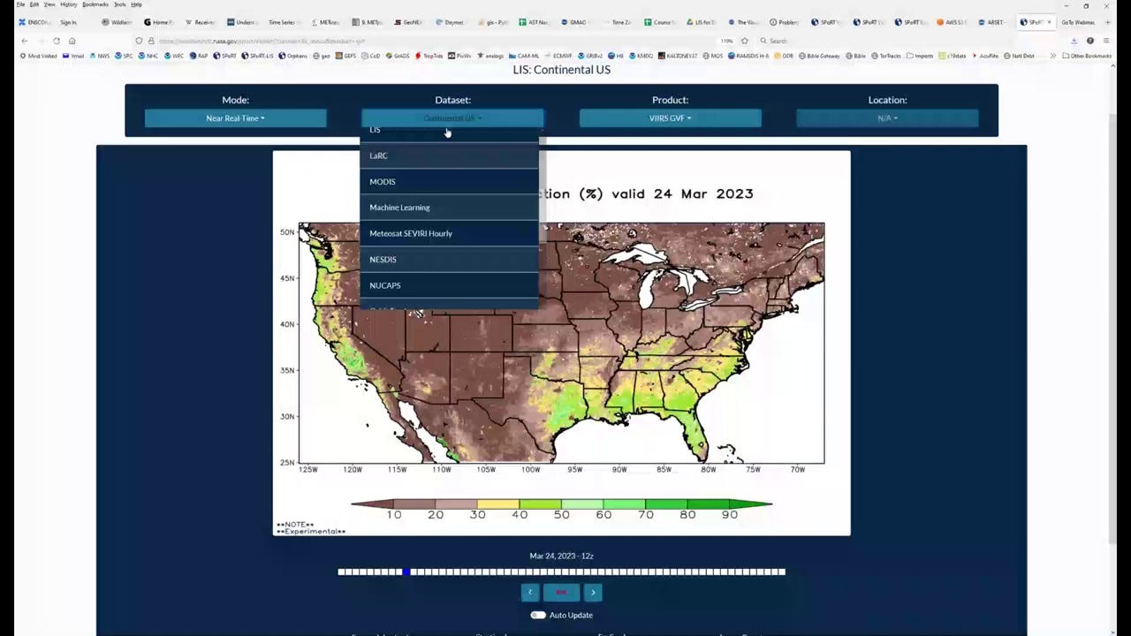
click(378, 140)
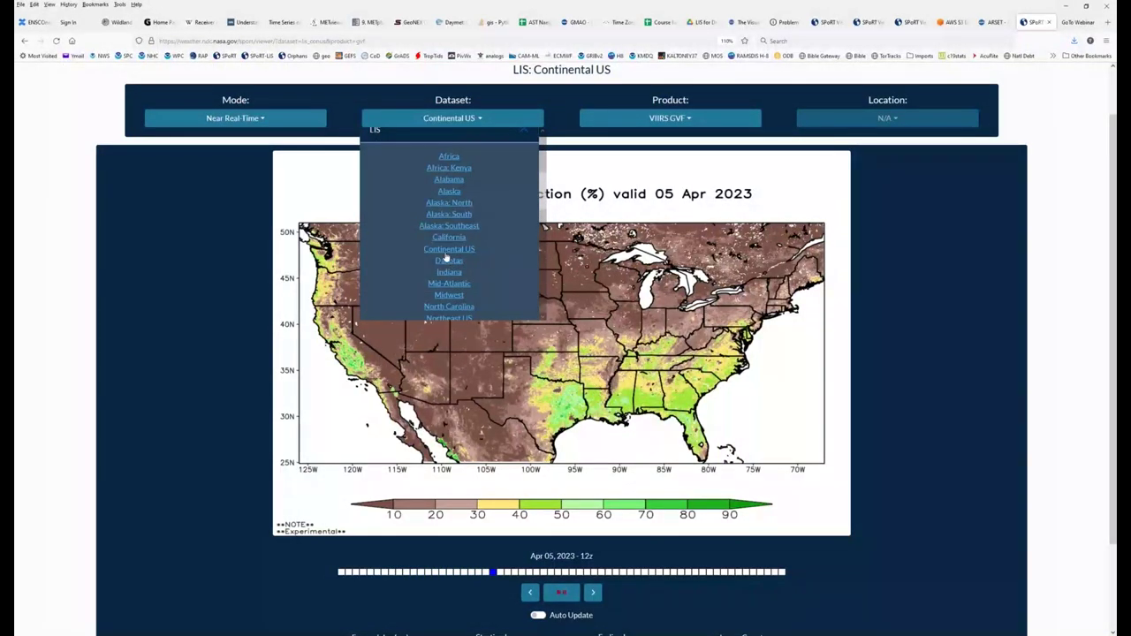
scroll(444, 255, down, 1)
scroll(444, 256, down, 3)
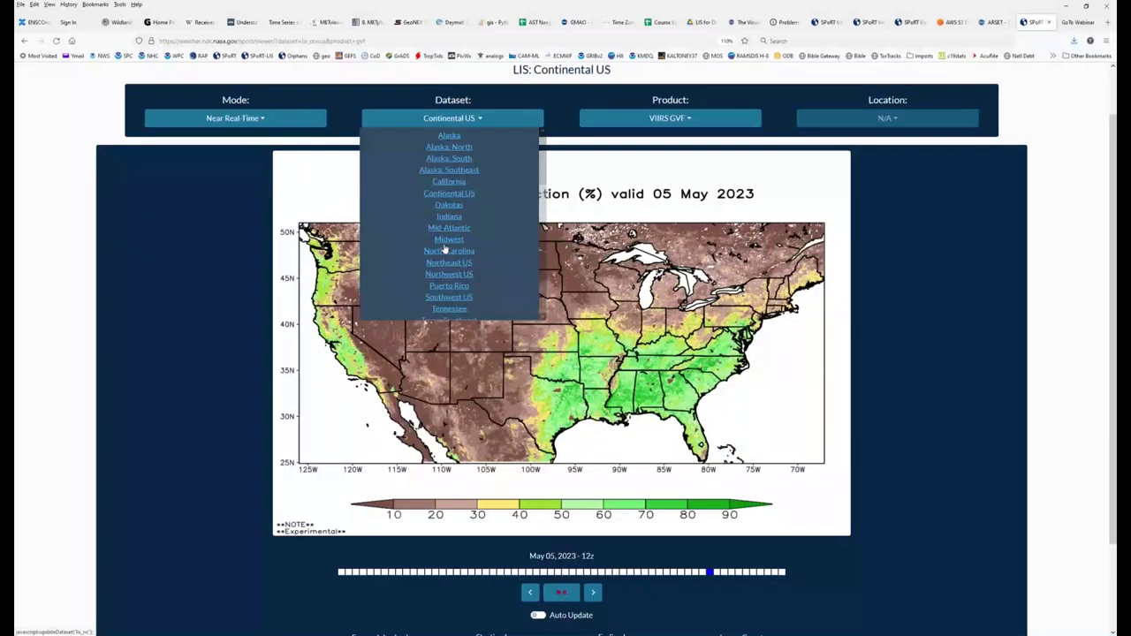
scroll(449, 256, down, 2)
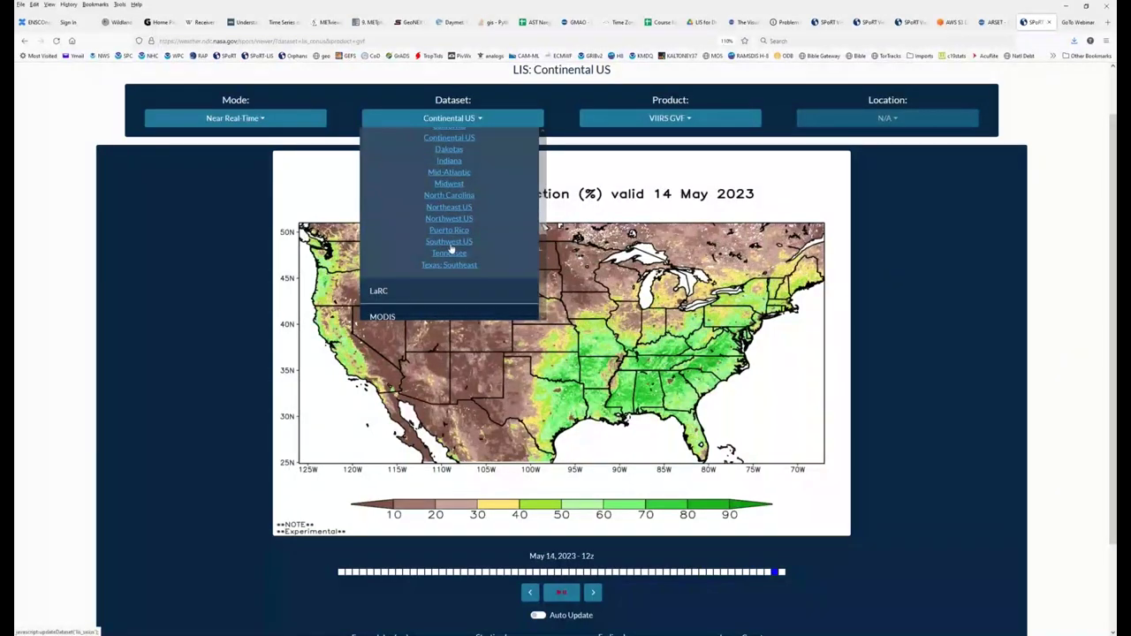
scroll(449, 258, up, 3)
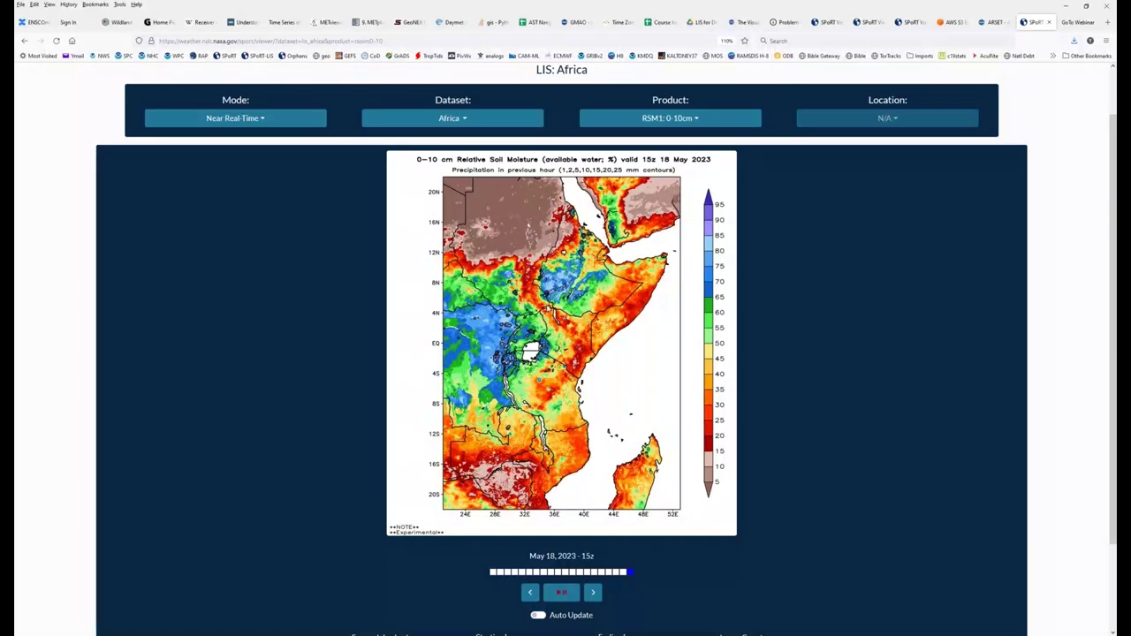
- Browse the products offered for Africa and switch the LIS dataset to Africa: Kenya
click(659, 126)
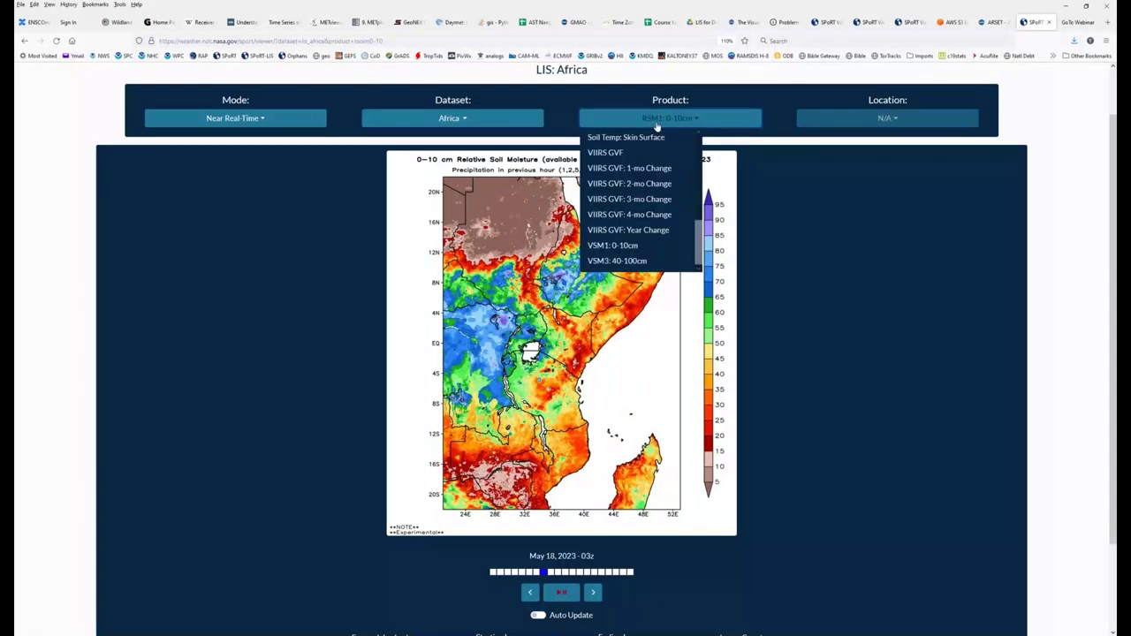
drag(697, 243, 696, 141)
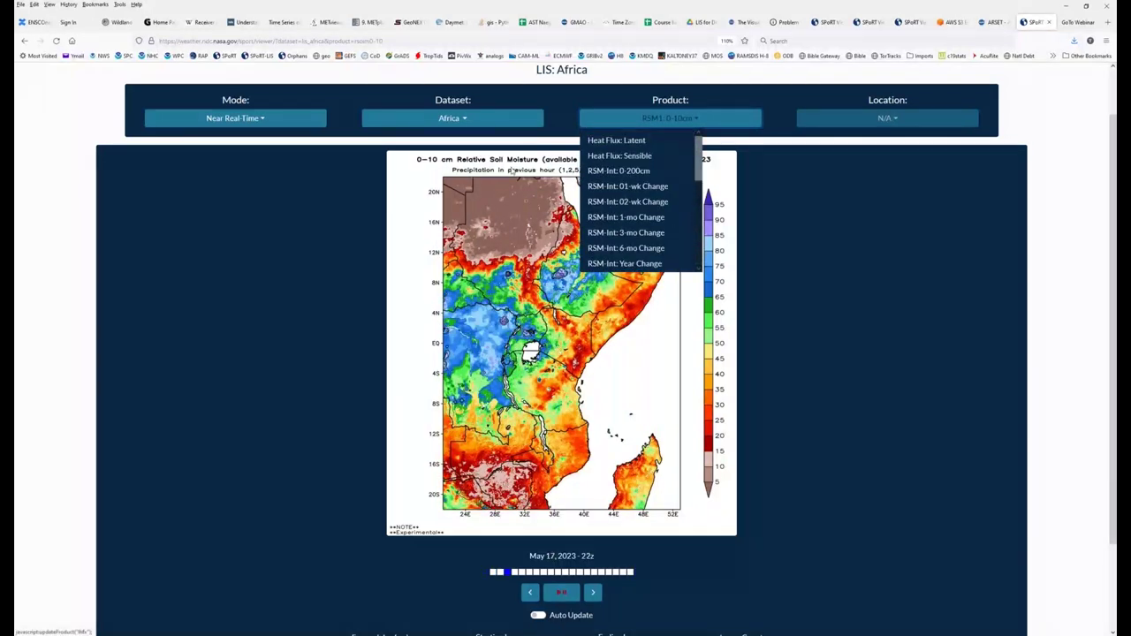
click(445, 118)
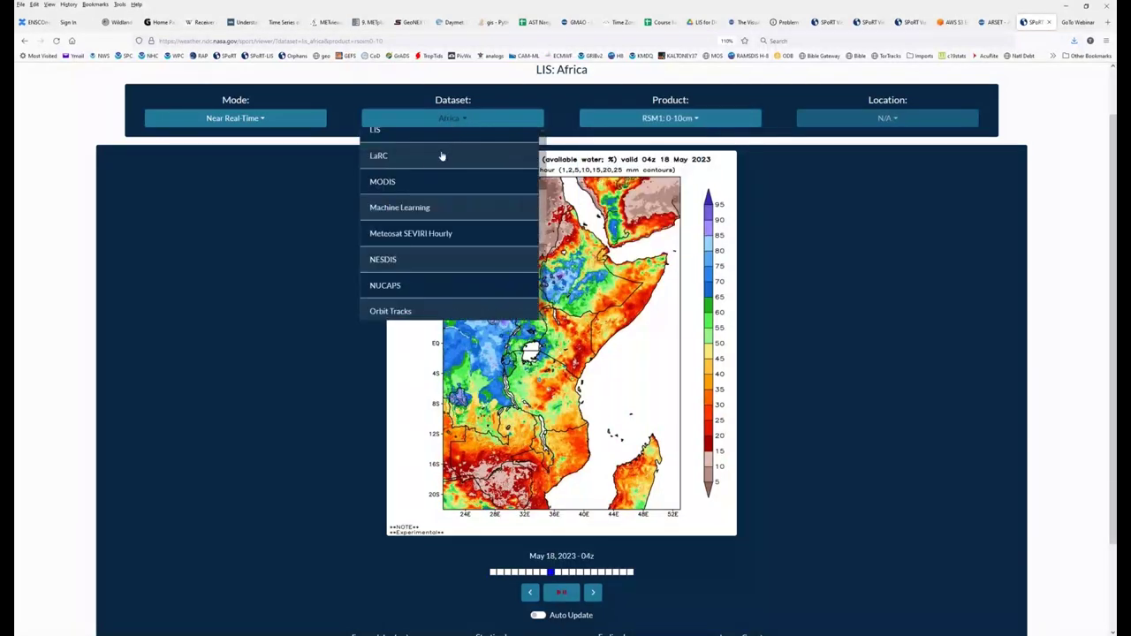
click(381, 135)
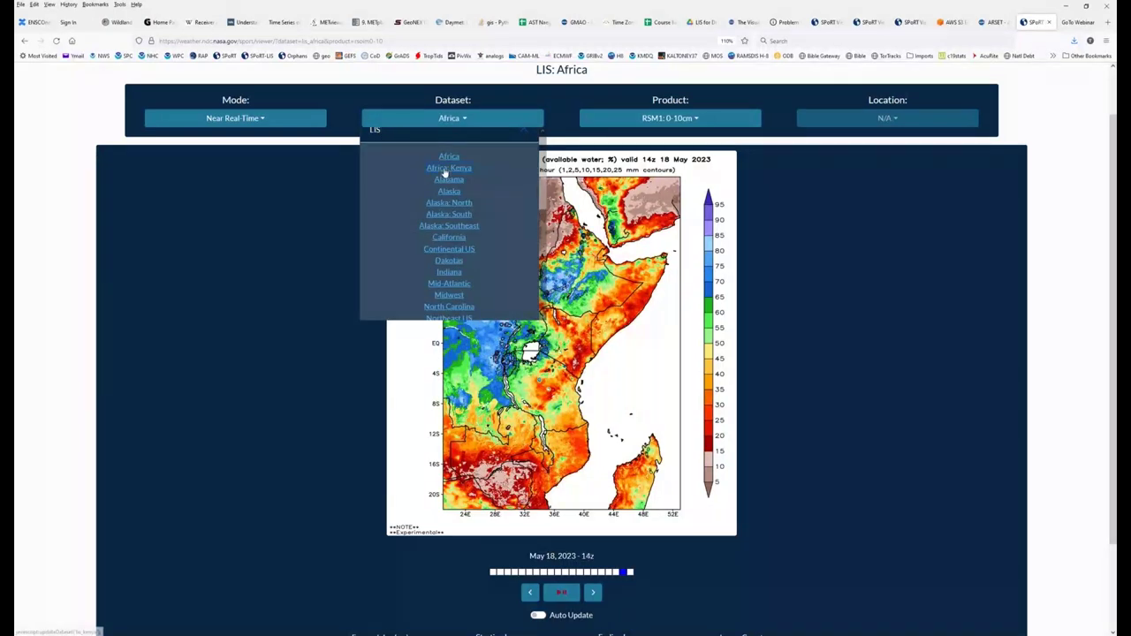
click(446, 168)
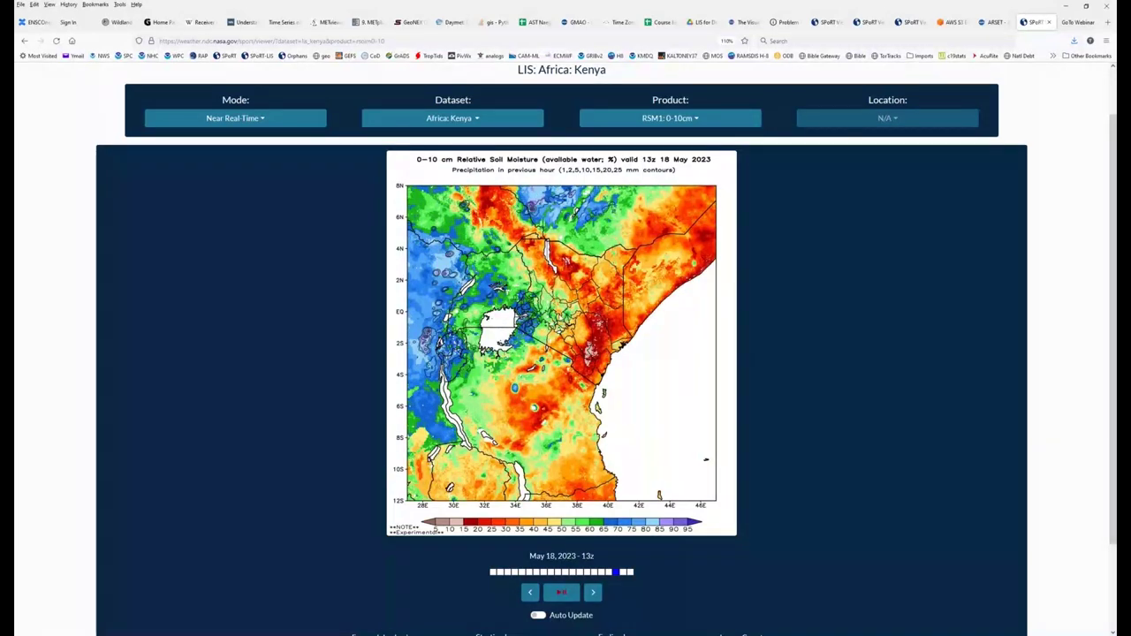
- Switch the LIS dataset from Kenya to Alaska to view its 0-10 cm relative soil moisture
click(453, 117)
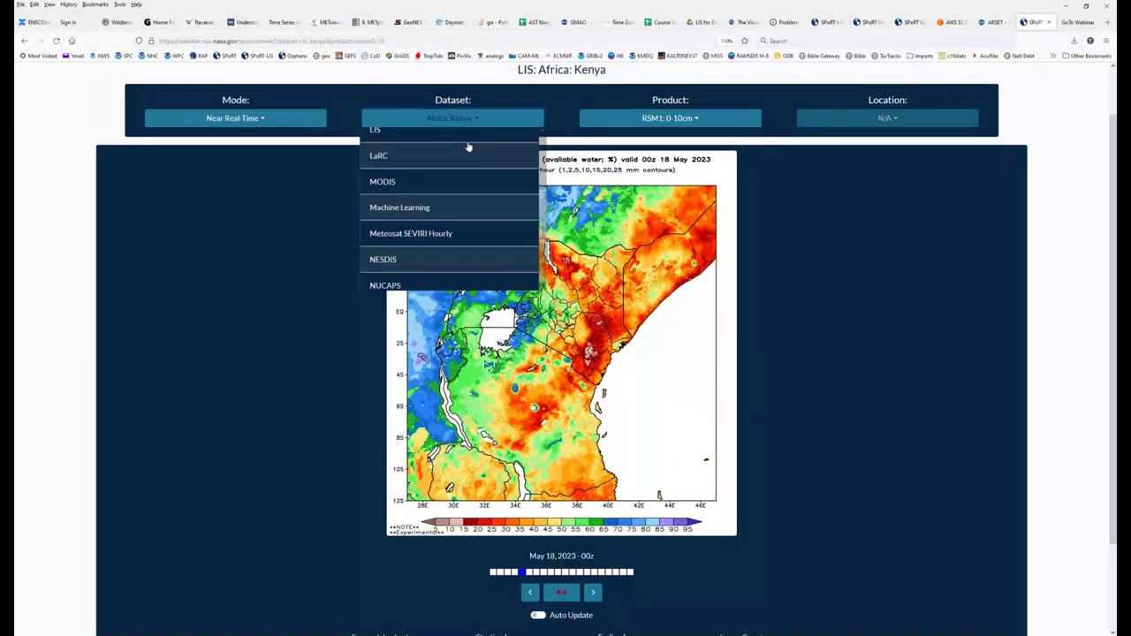
click(376, 132)
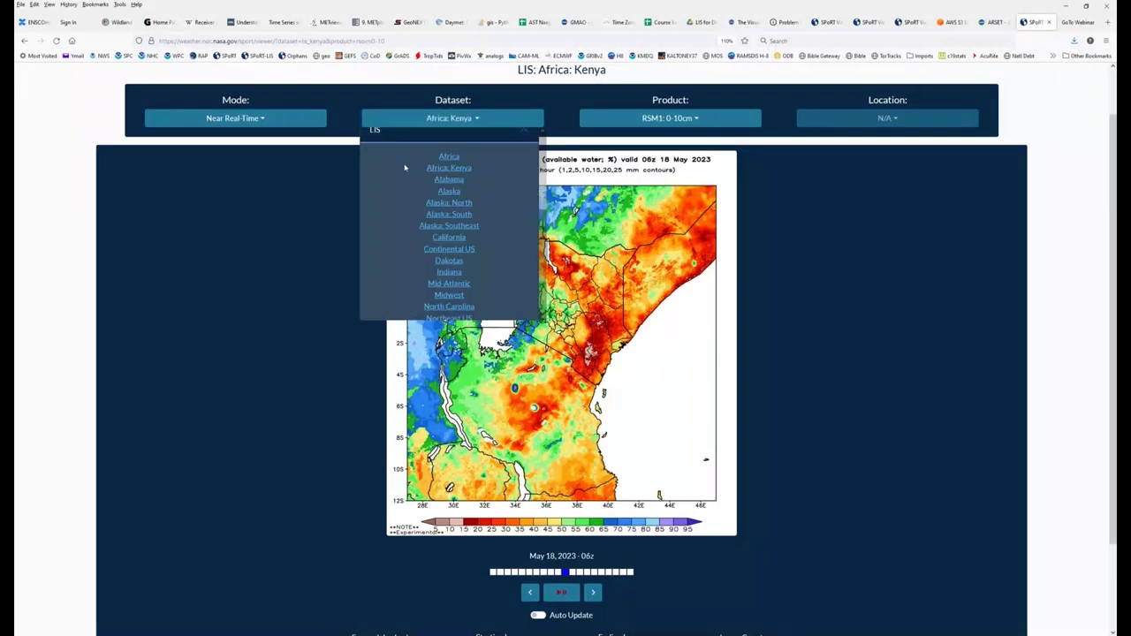
click(449, 192)
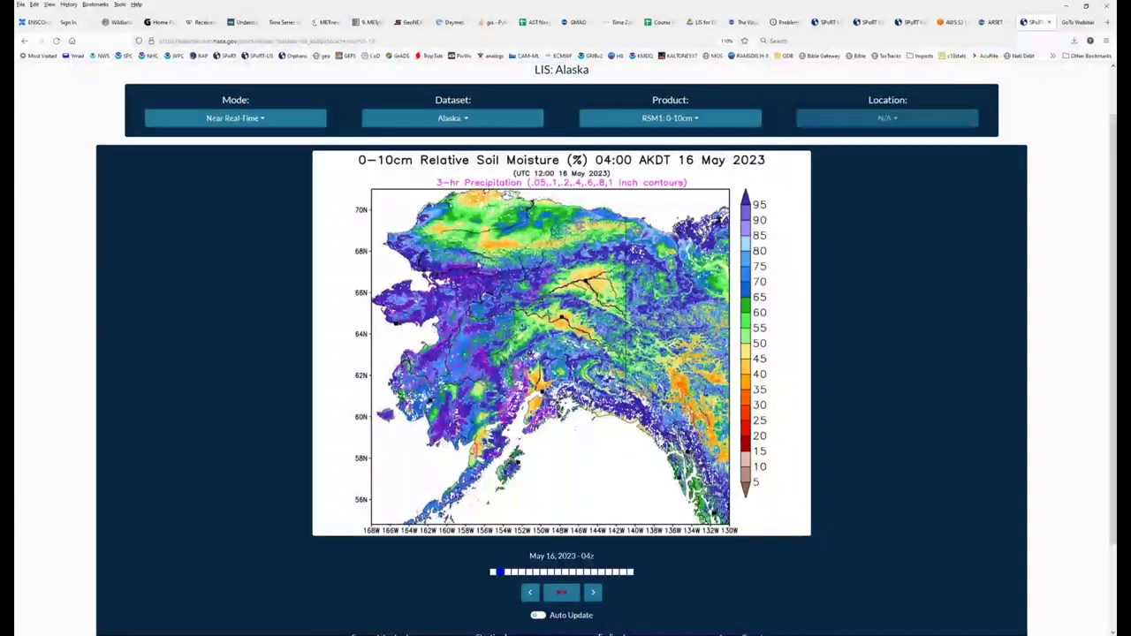
- Browse the available LIS regions and switch the dataset to Puerto Rico
click(453, 121)
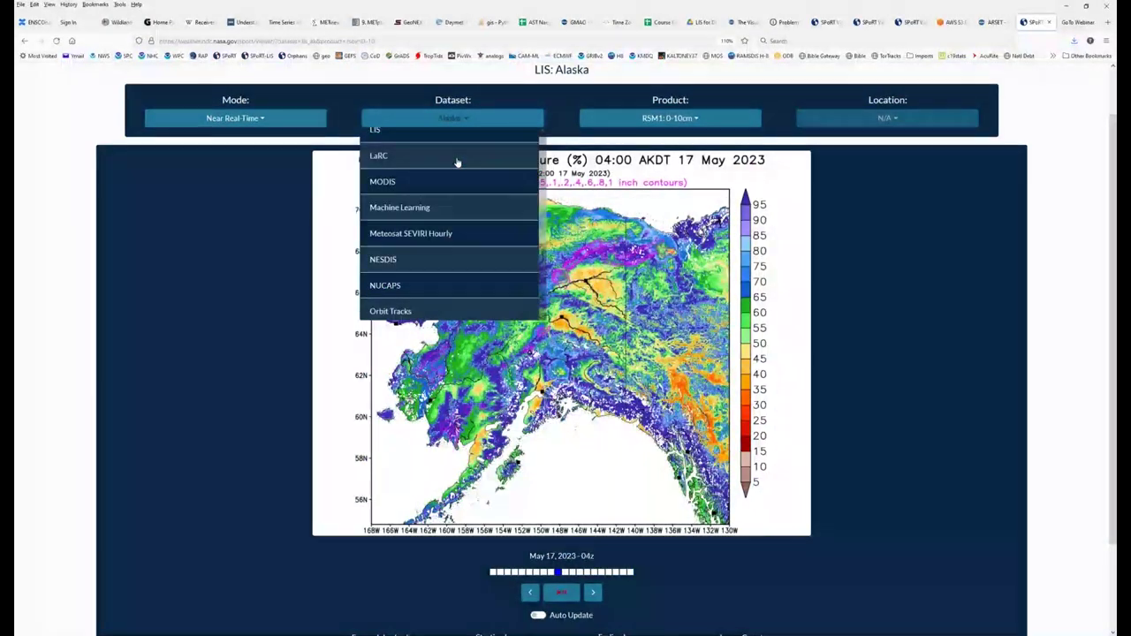
click(379, 134)
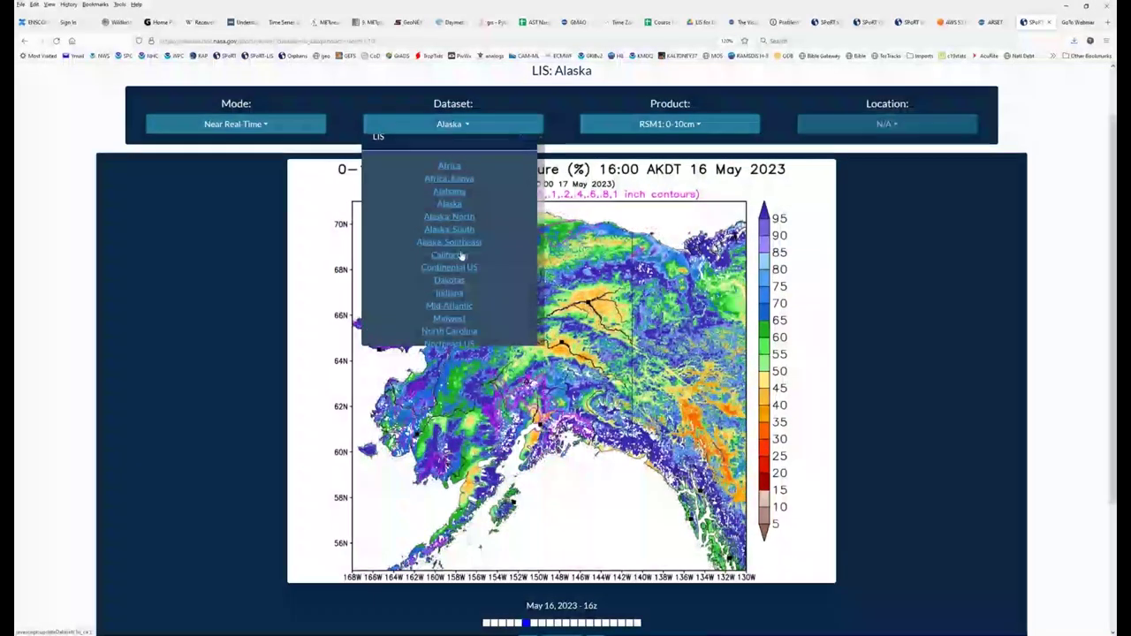
scroll(466, 256, down, 3)
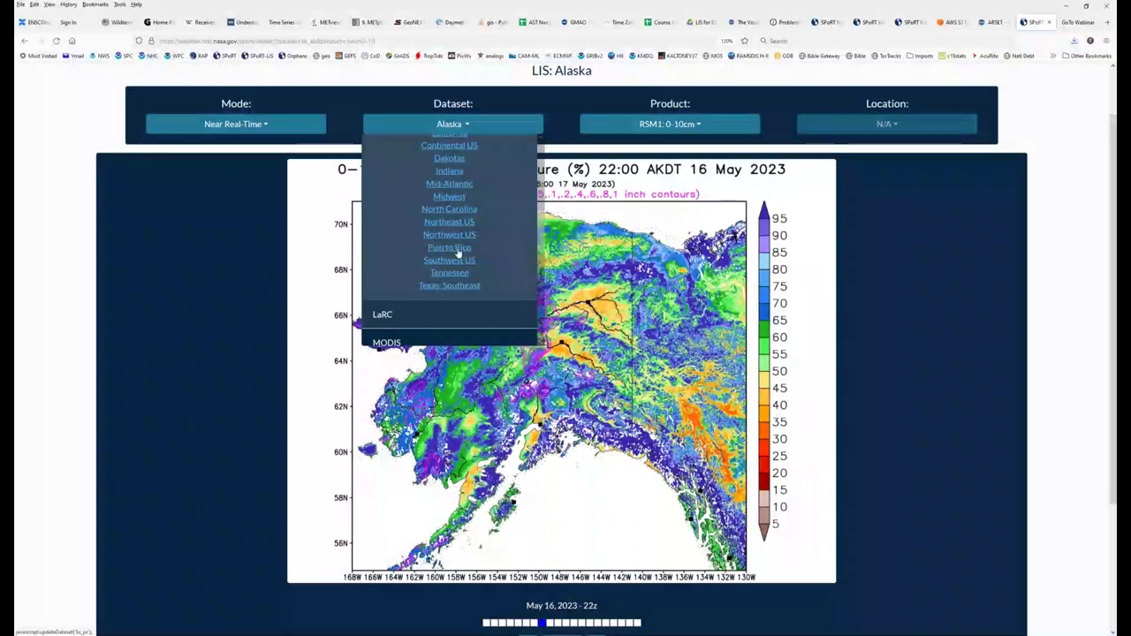
click(458, 251)
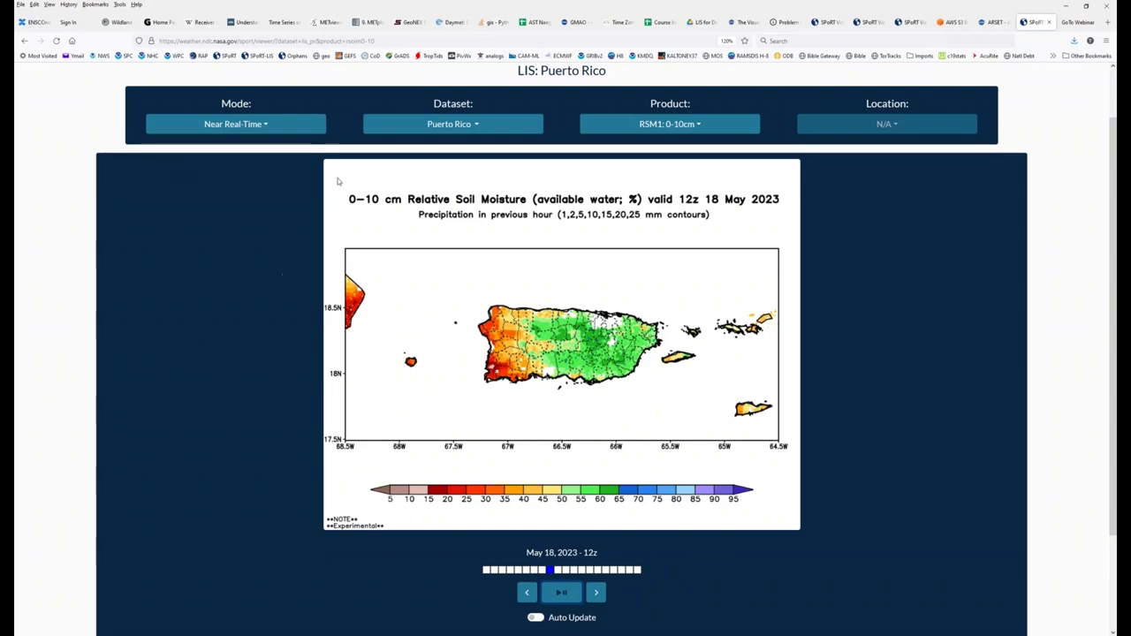
- Switch the LIS dataset from Puerto Rico to Continental US
click(389, 123)
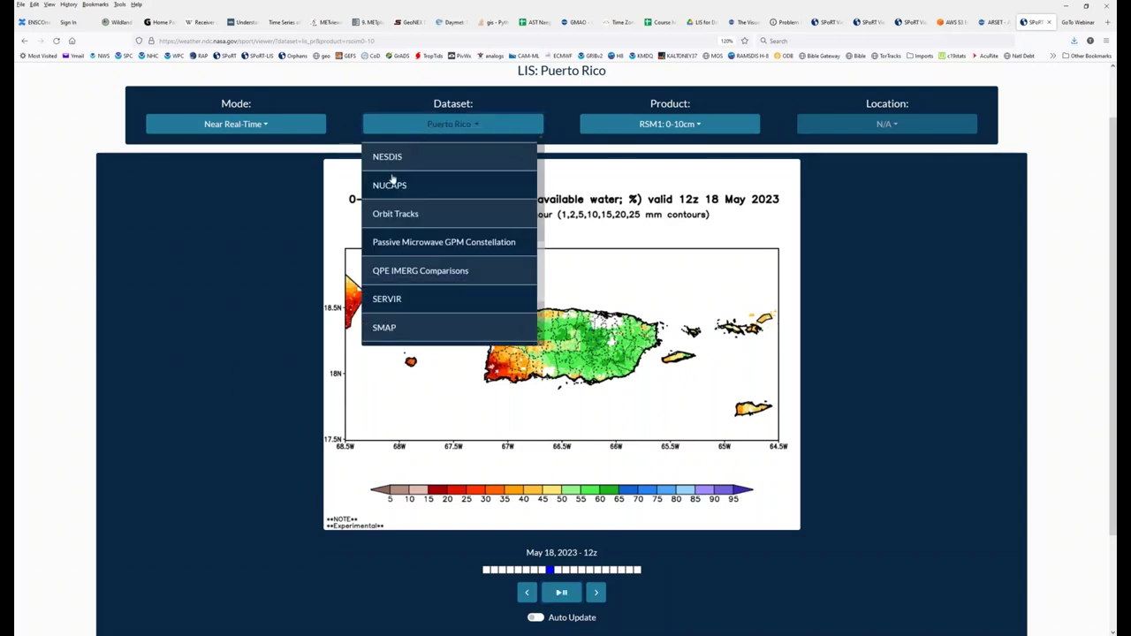
scroll(397, 202, up, 5)
click(384, 197)
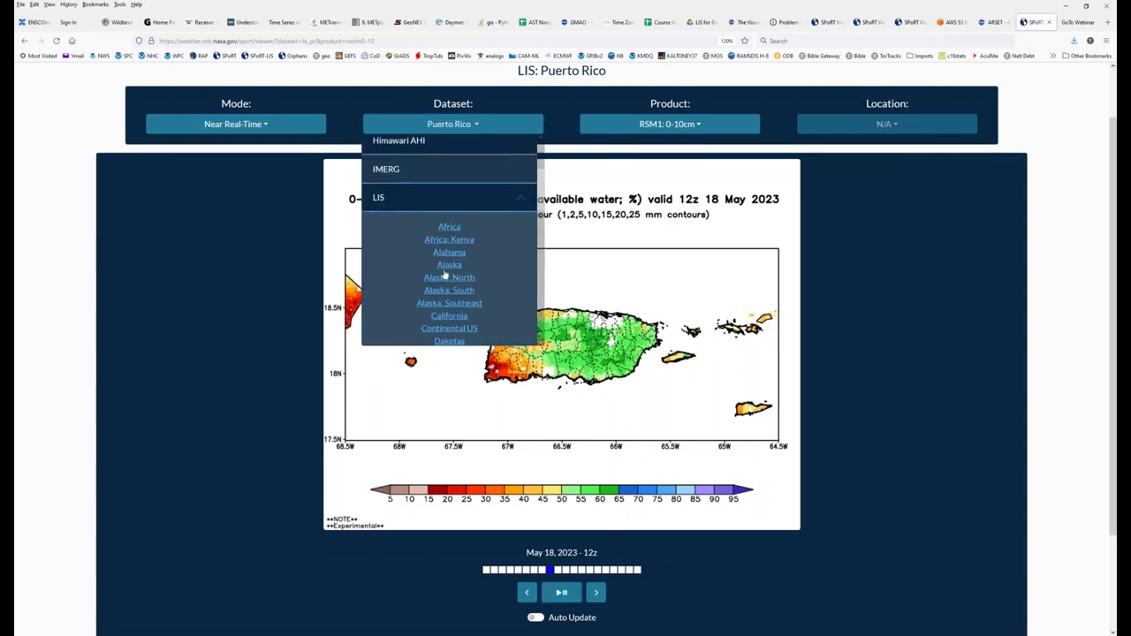
click(451, 329)
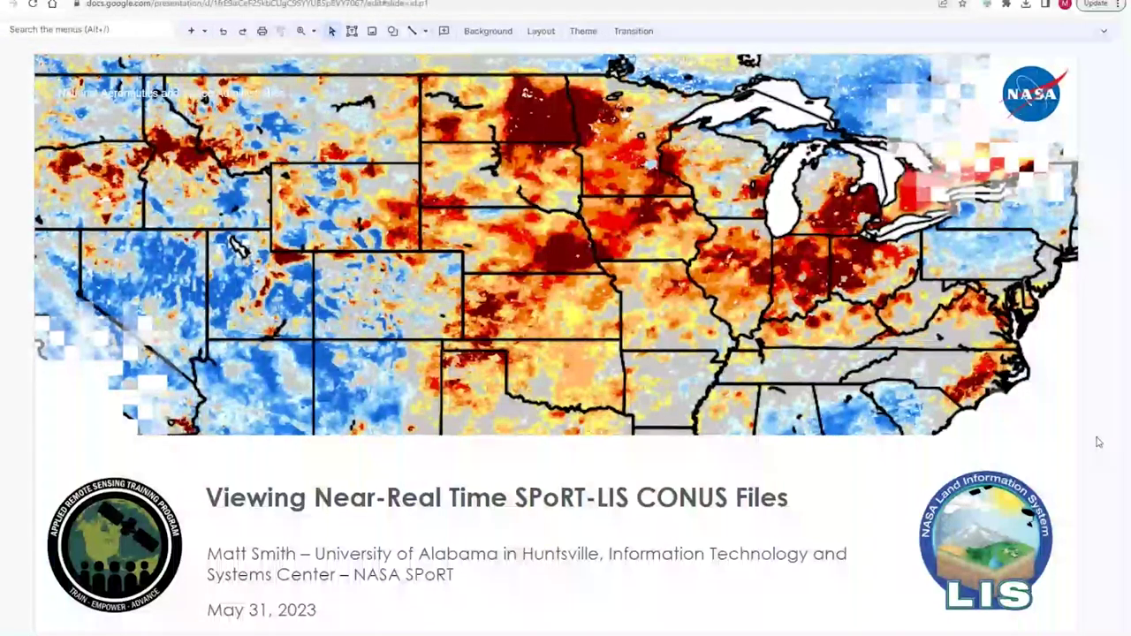
key(Down)
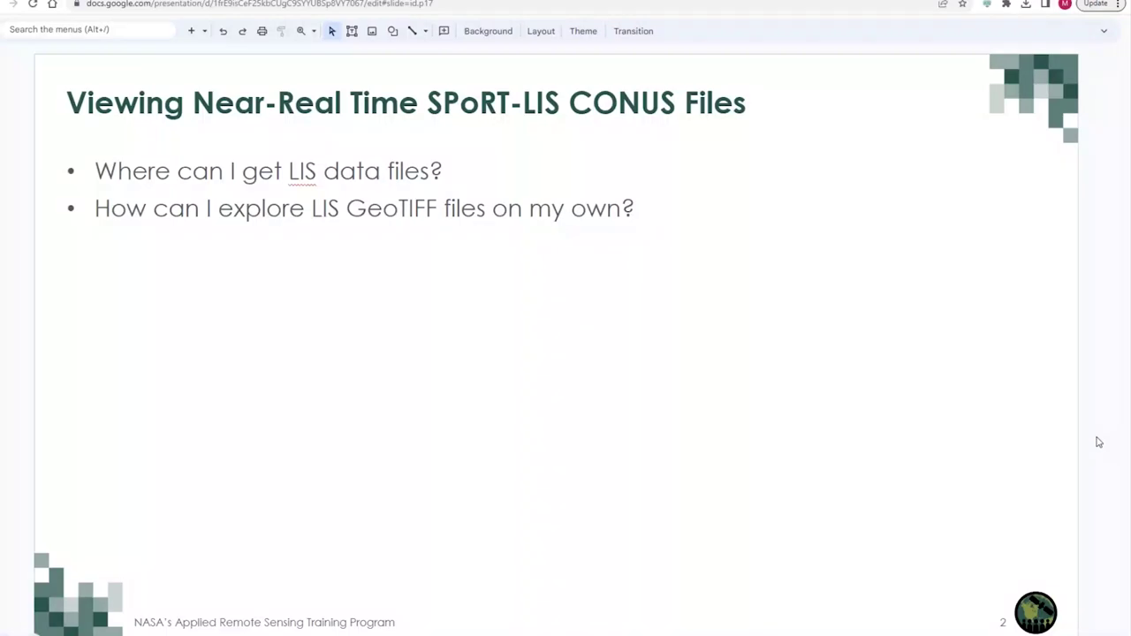
key(Down)
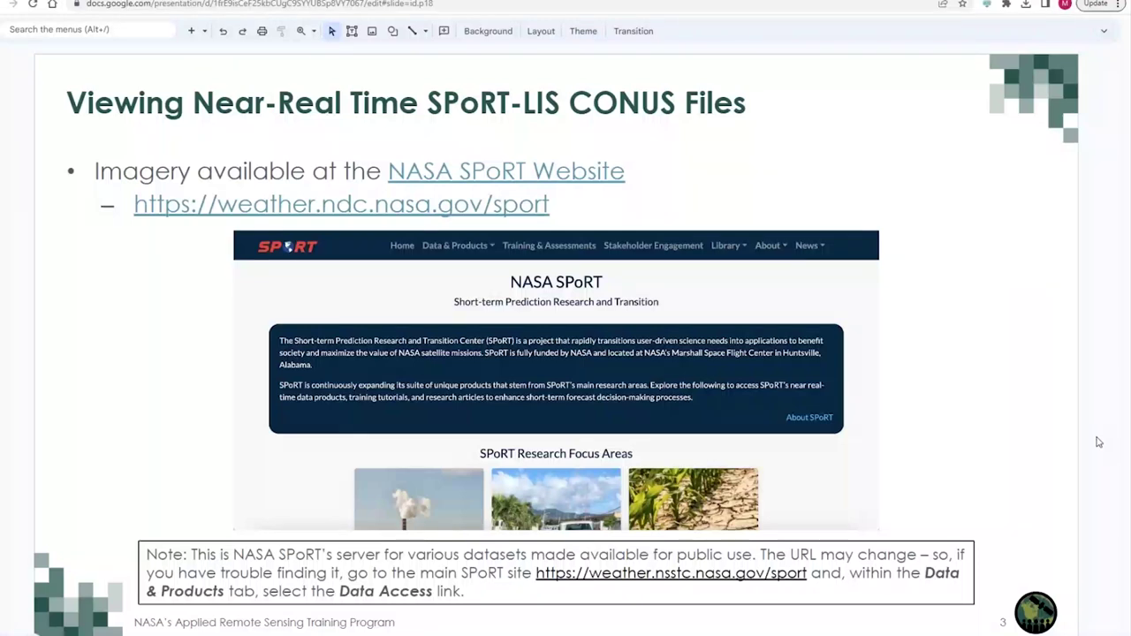
key(Down)
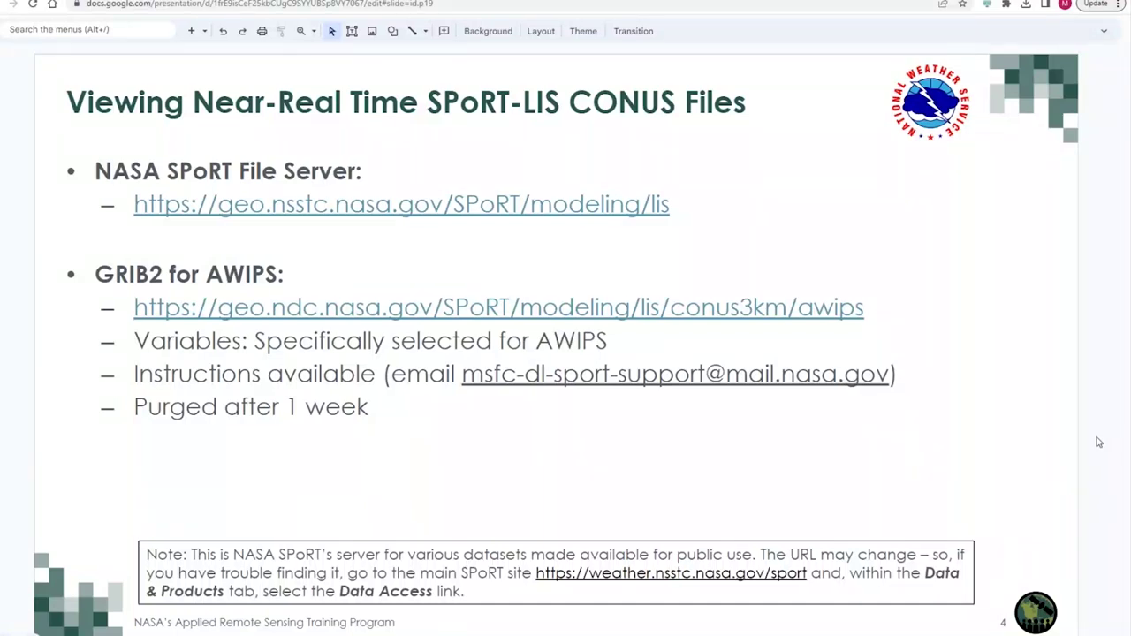
key(Up)
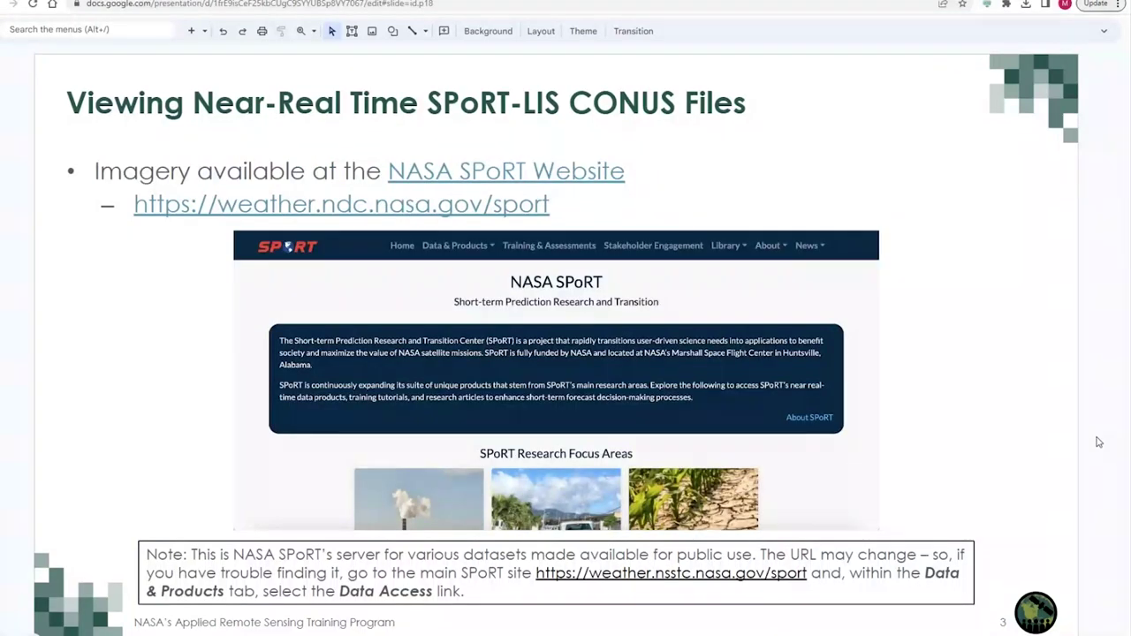
key(Down)
key(Down)
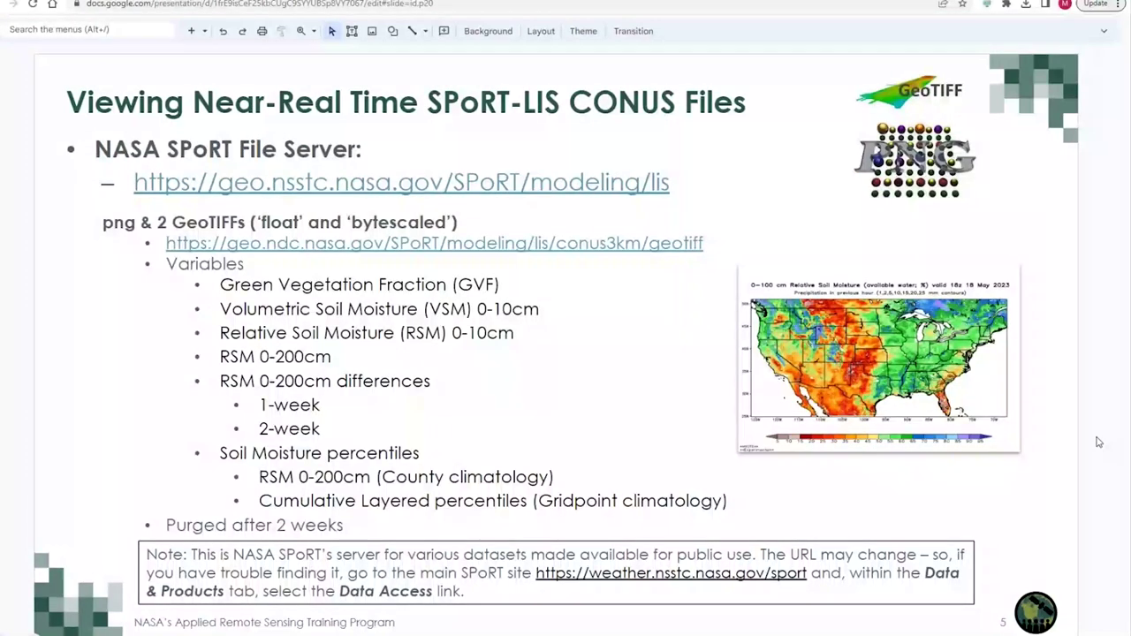
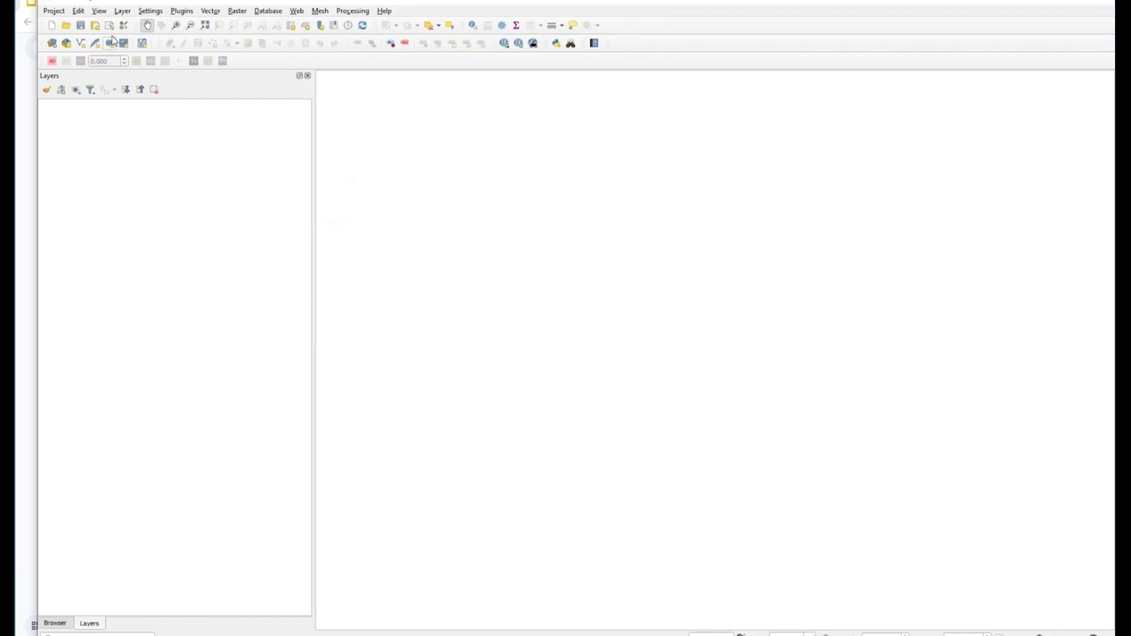
- In QGIS, add both GeoTIFFs from the ARSET LIS4Drought Demo folder, the rsm0-2m percentile and nws_precip_mtd_20230501_conus.tif, as raster layers
click(123, 10)
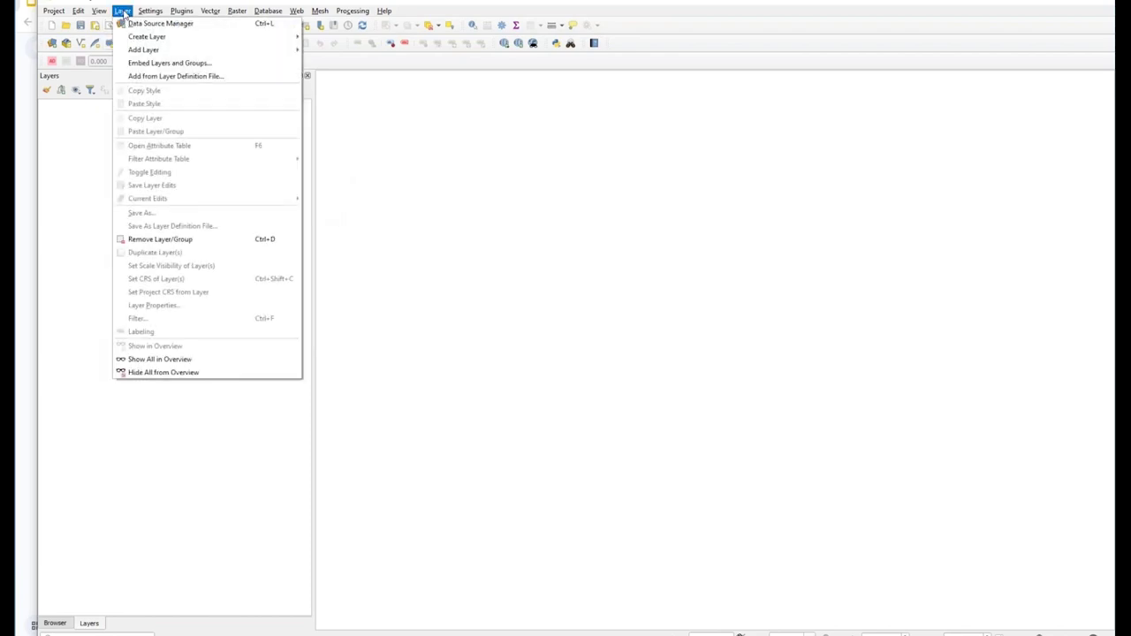
mouse_move(133, 50)
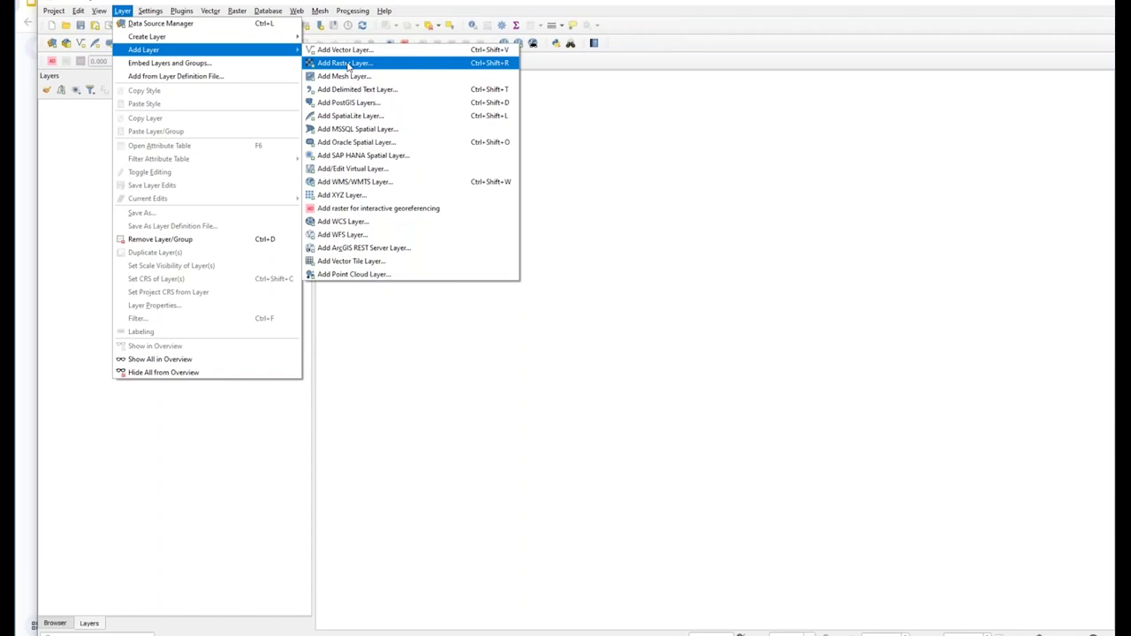
click(348, 64)
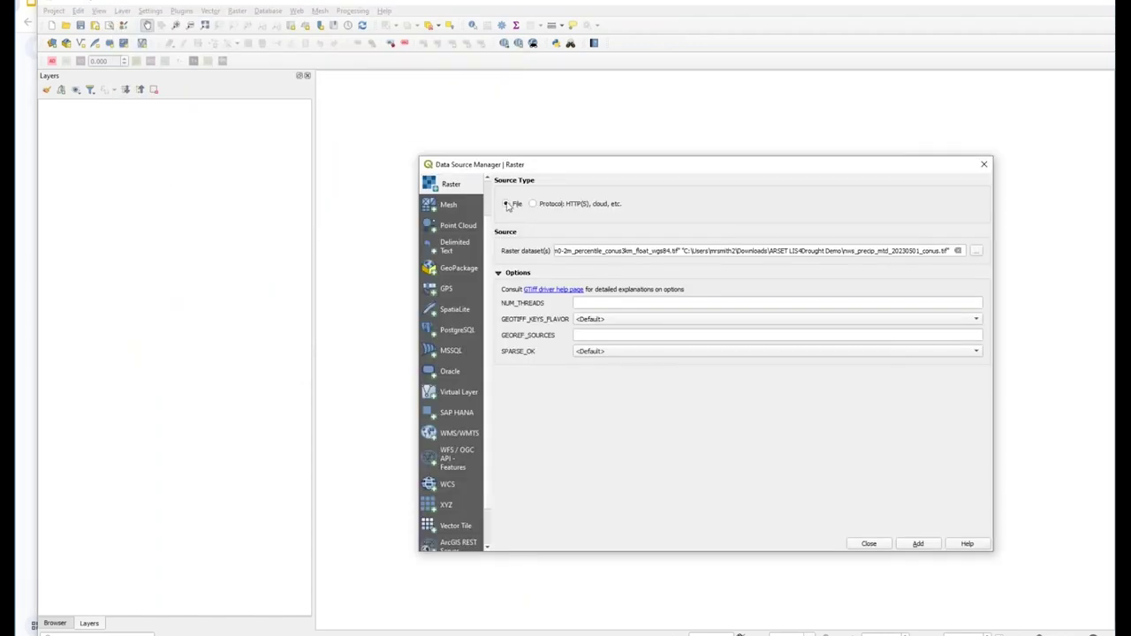
click(977, 253)
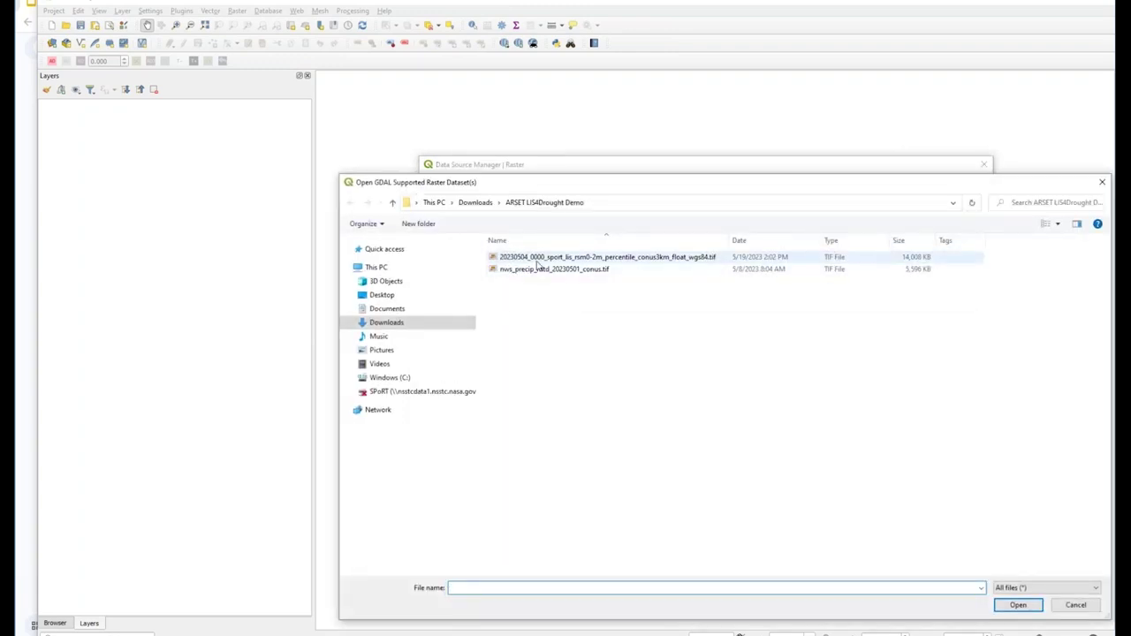
click(536, 258)
shift+click(543, 269)
click(1019, 606)
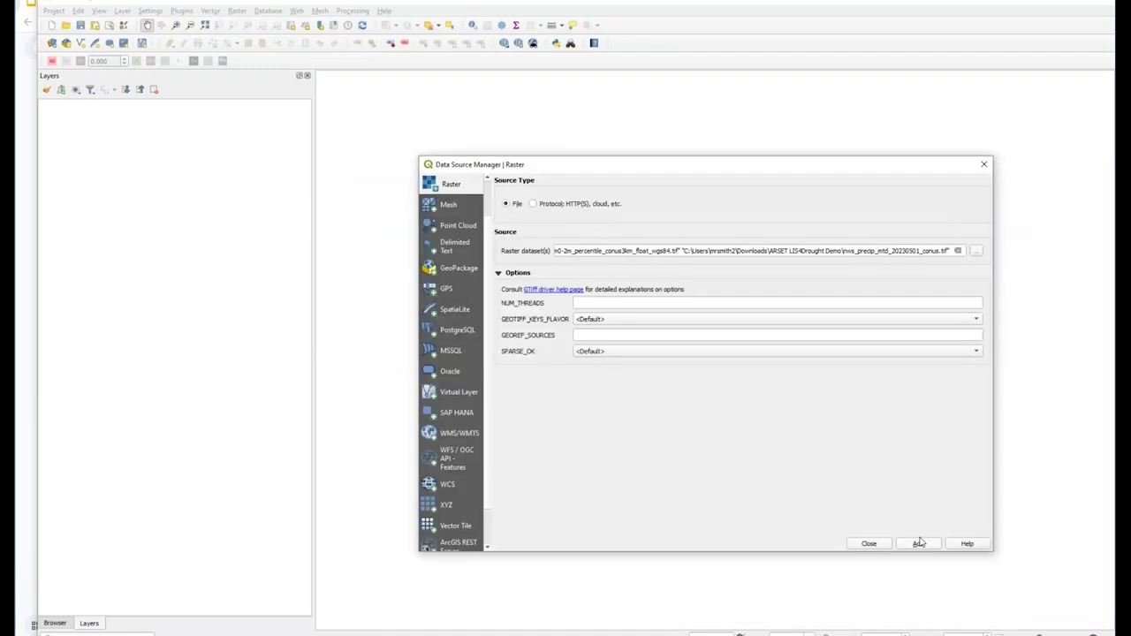
click(917, 545)
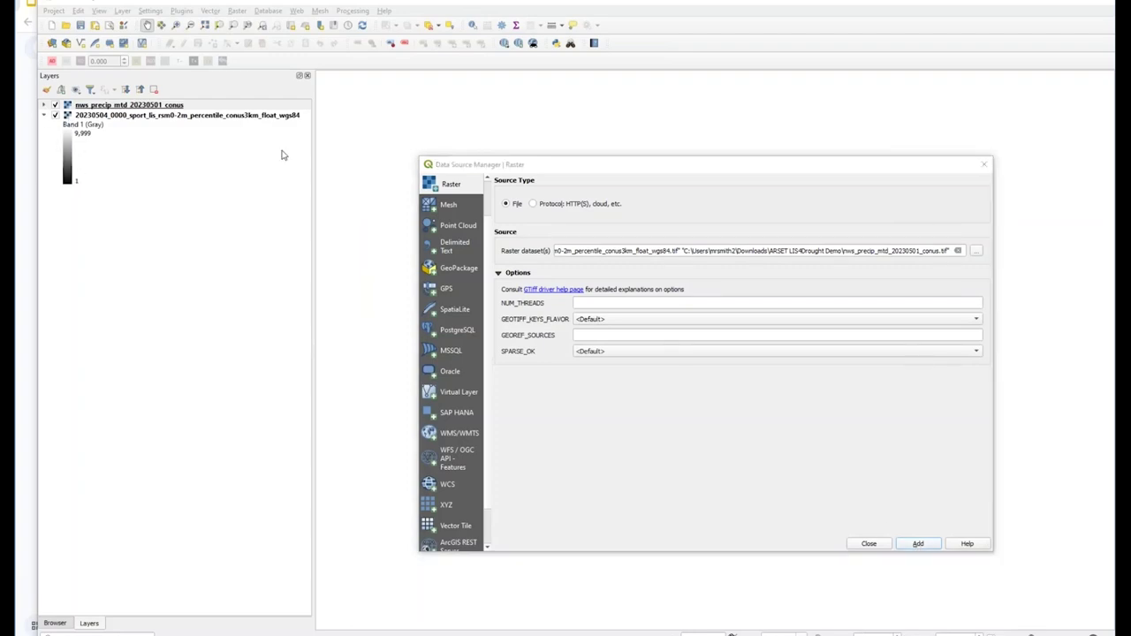
click(870, 543)
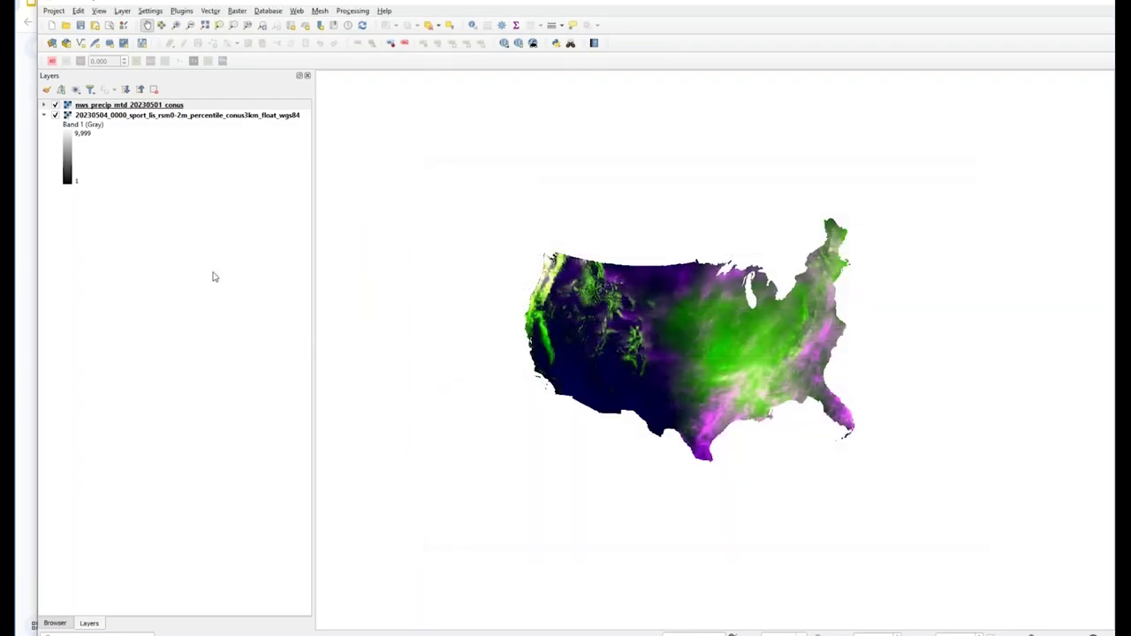
- Collapse the legend of the soil moisture percentile layer and hide the nws_precip_mtd_20230501_conus layer
click(44, 116)
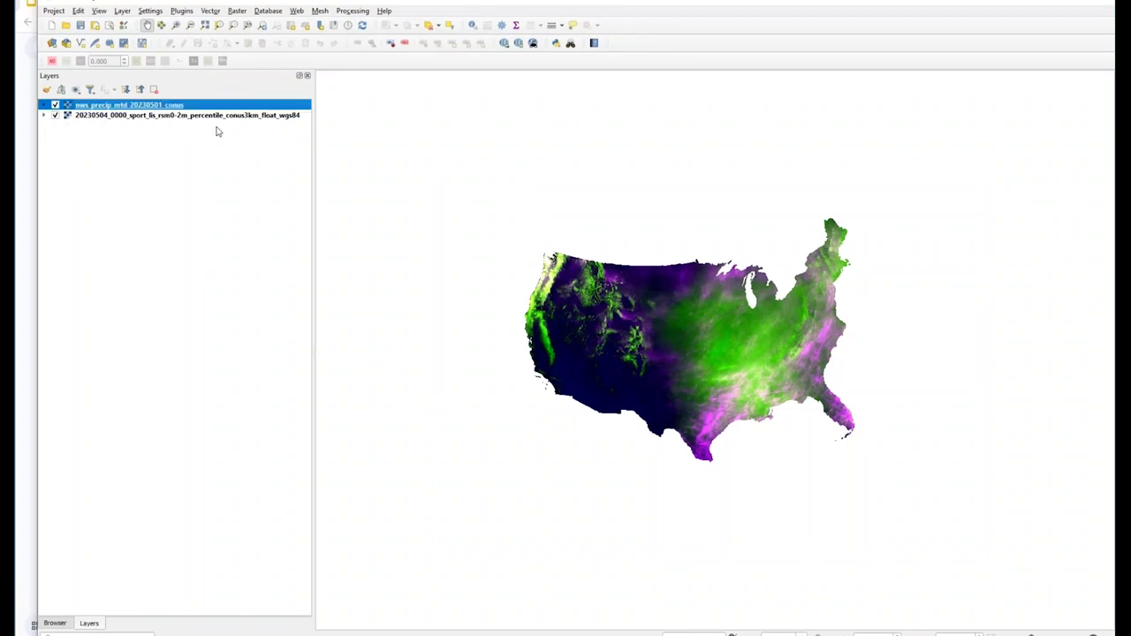
click(208, 118)
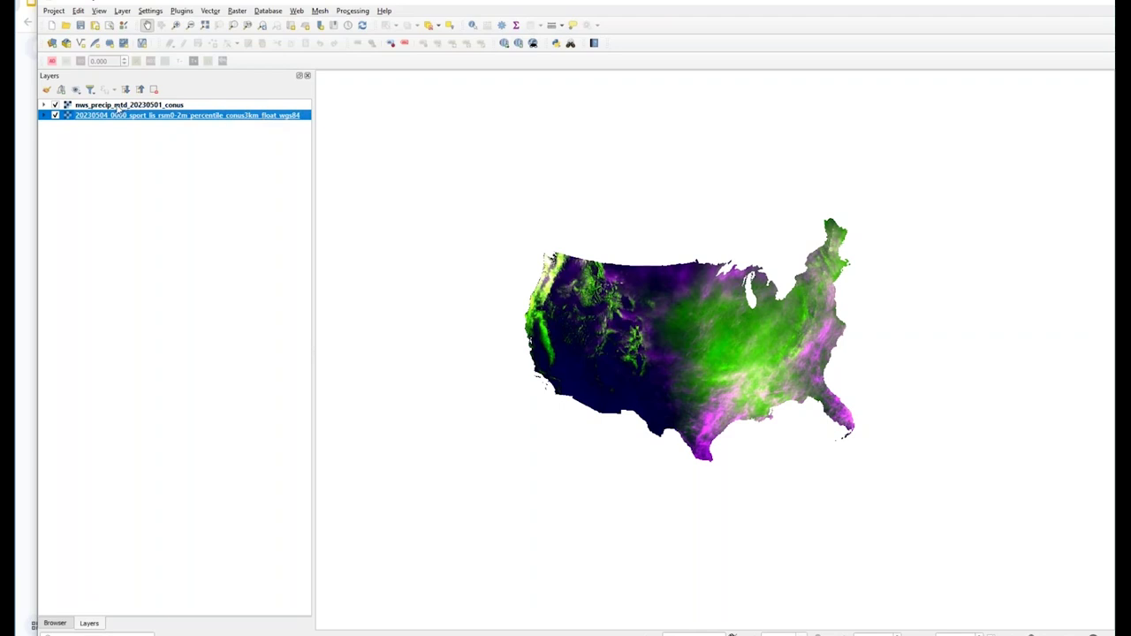
click(117, 106)
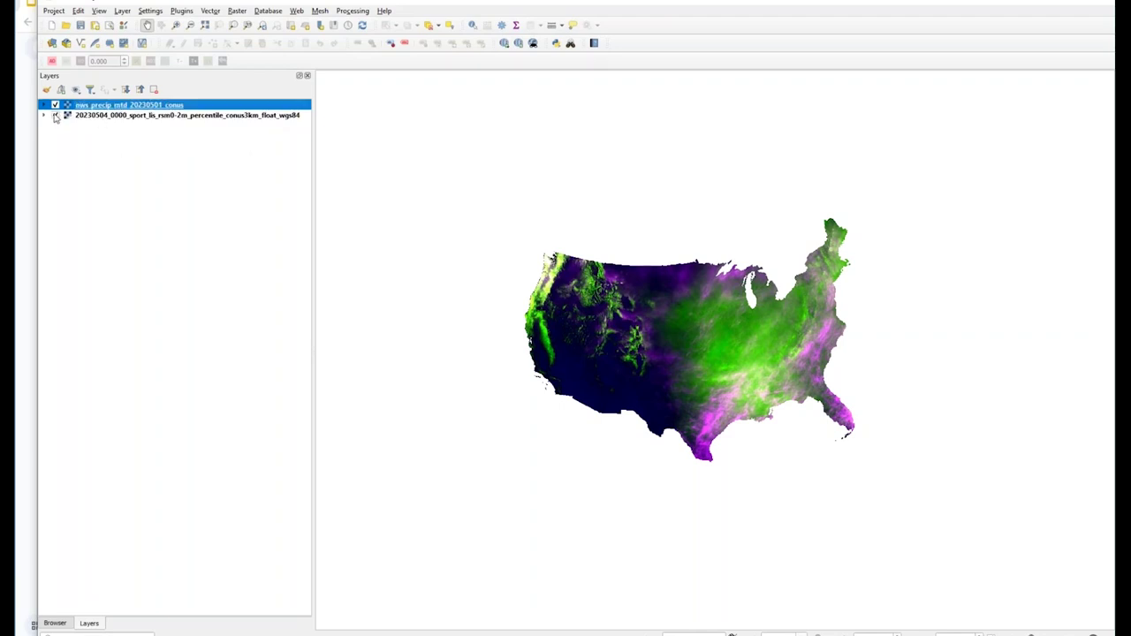
click(54, 105)
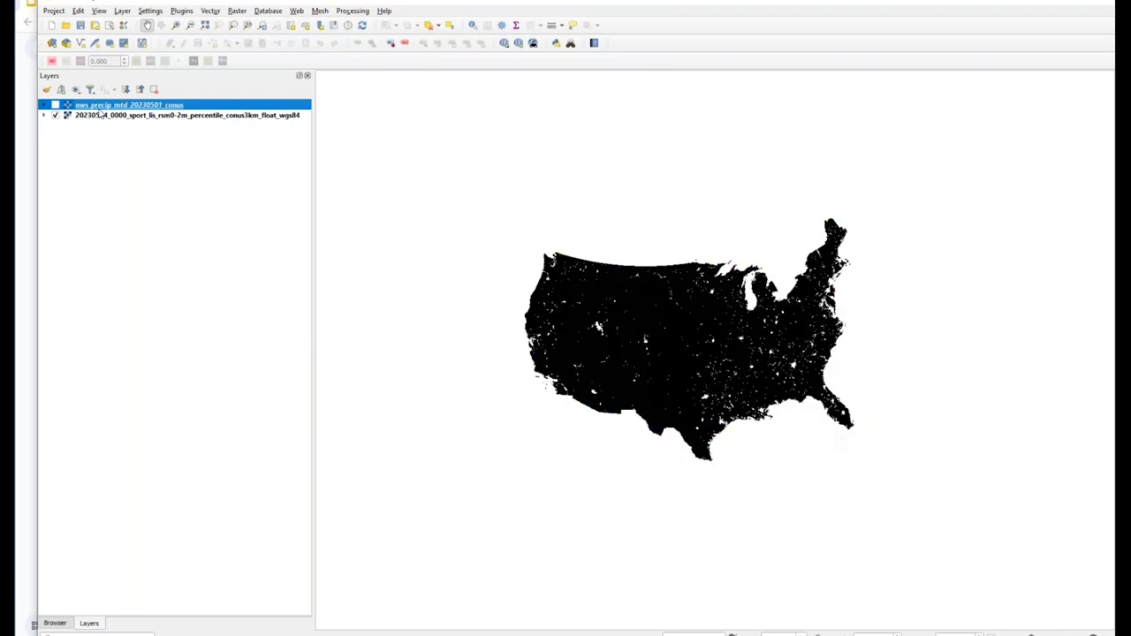
- Render the soil moisture percentile layer as singleband pseudocolor with a maximum value of 100
double_click(146, 116)
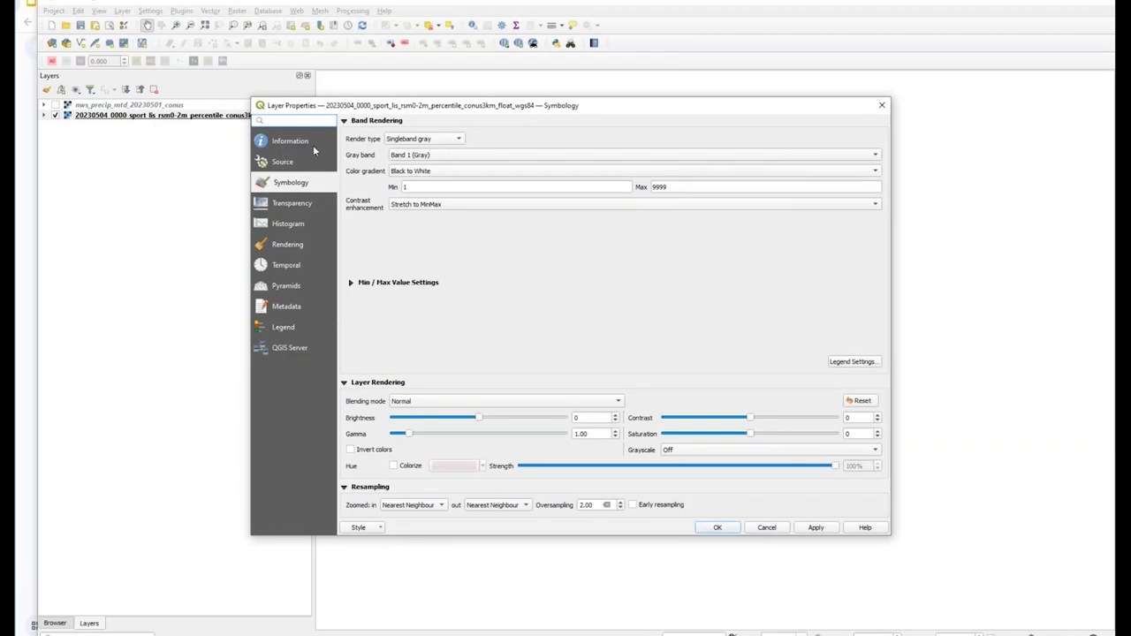
click(287, 204)
click(286, 182)
click(459, 143)
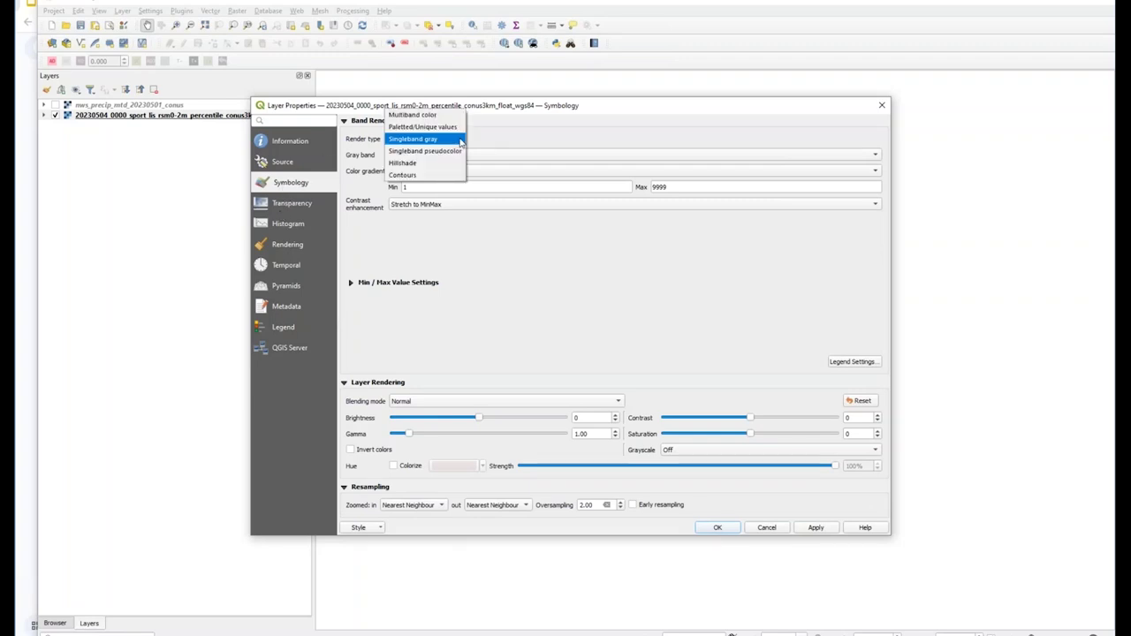
click(425, 152)
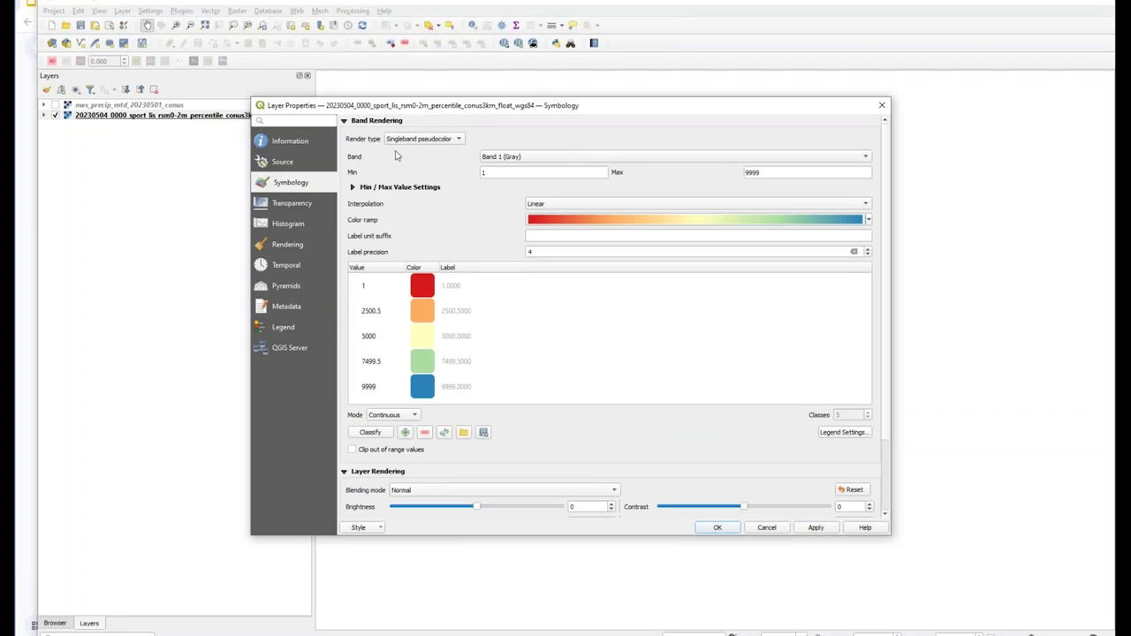
click(763, 171)
double_click(768, 171)
text(100)
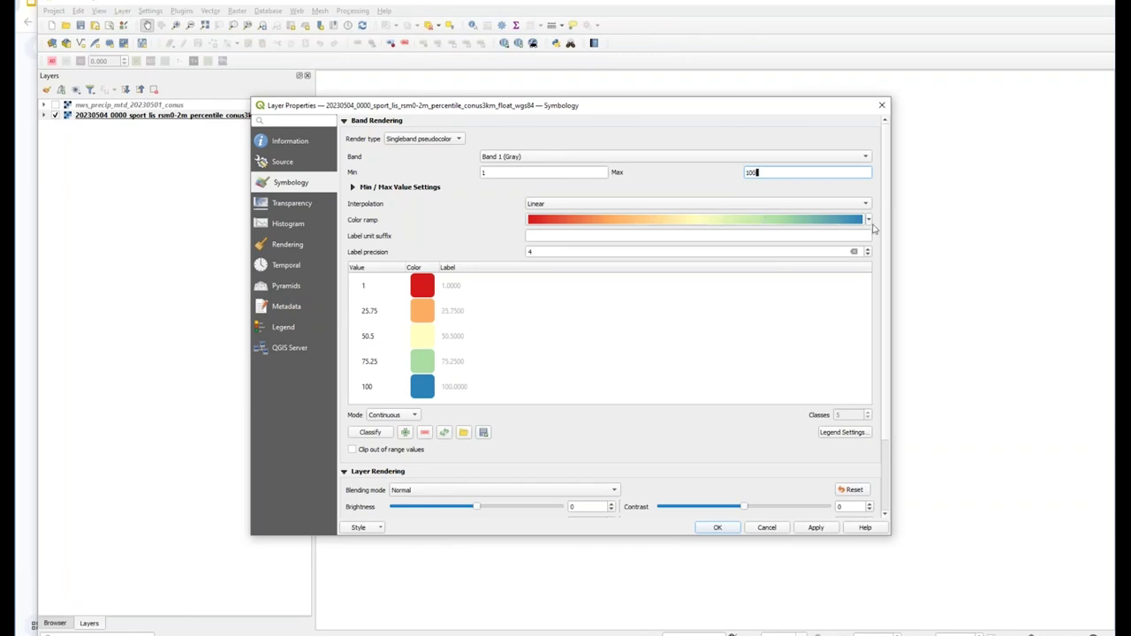
click(718, 528)
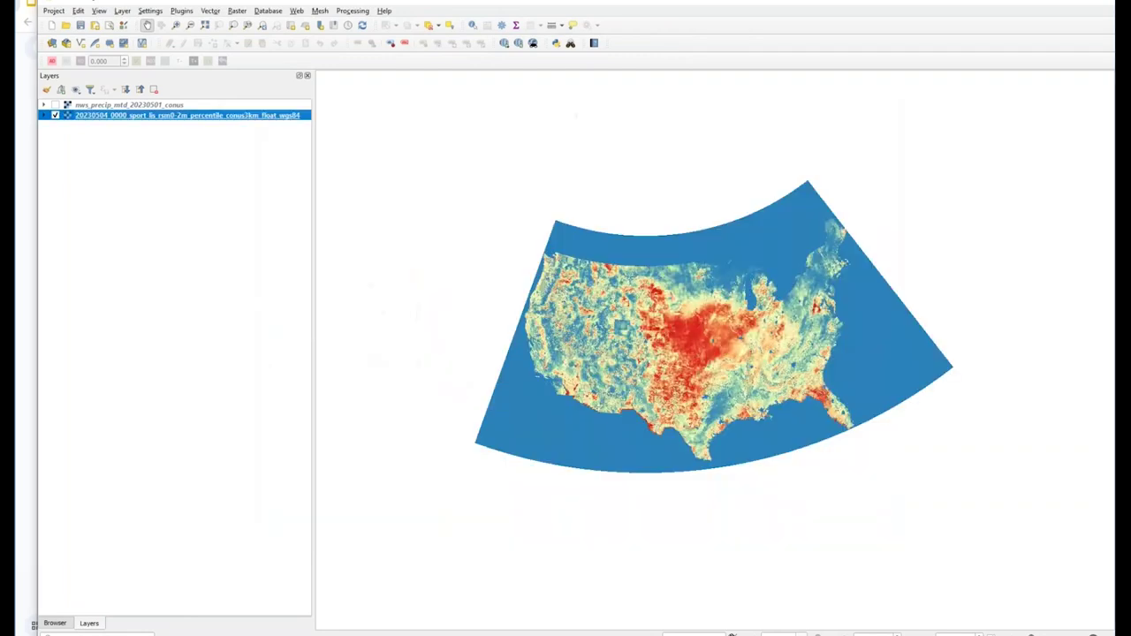
- Show nws_precip_mtd_20230501_conus instead of the soil moisture percentile layer and render it as singleband pseudocolor using Band 1 (Gray)
click(56, 116)
click(56, 106)
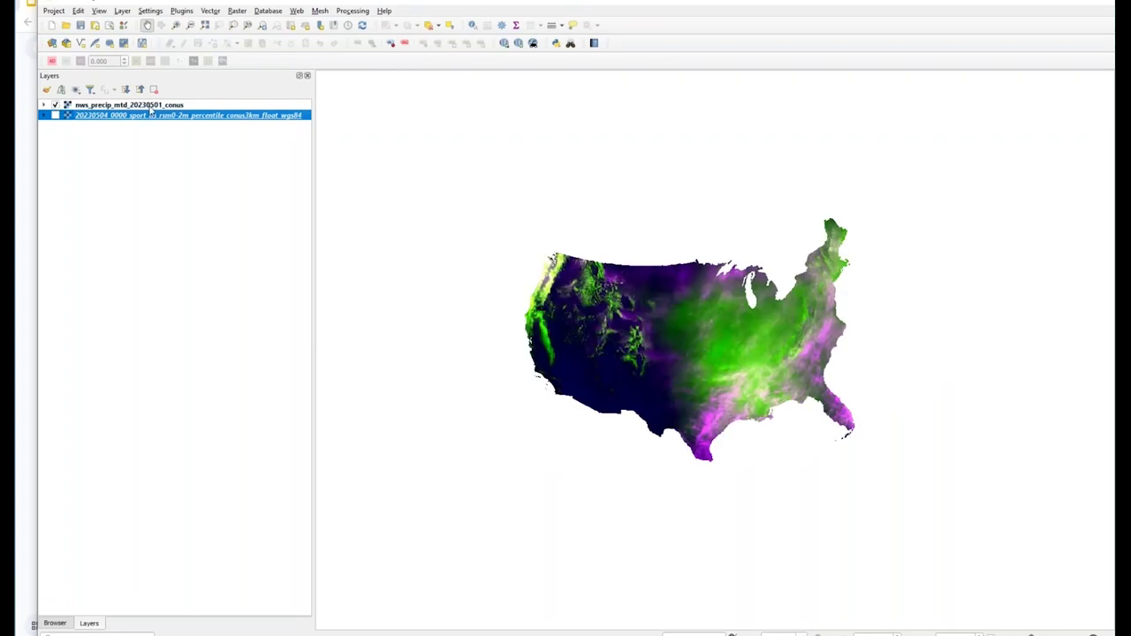
double_click(154, 105)
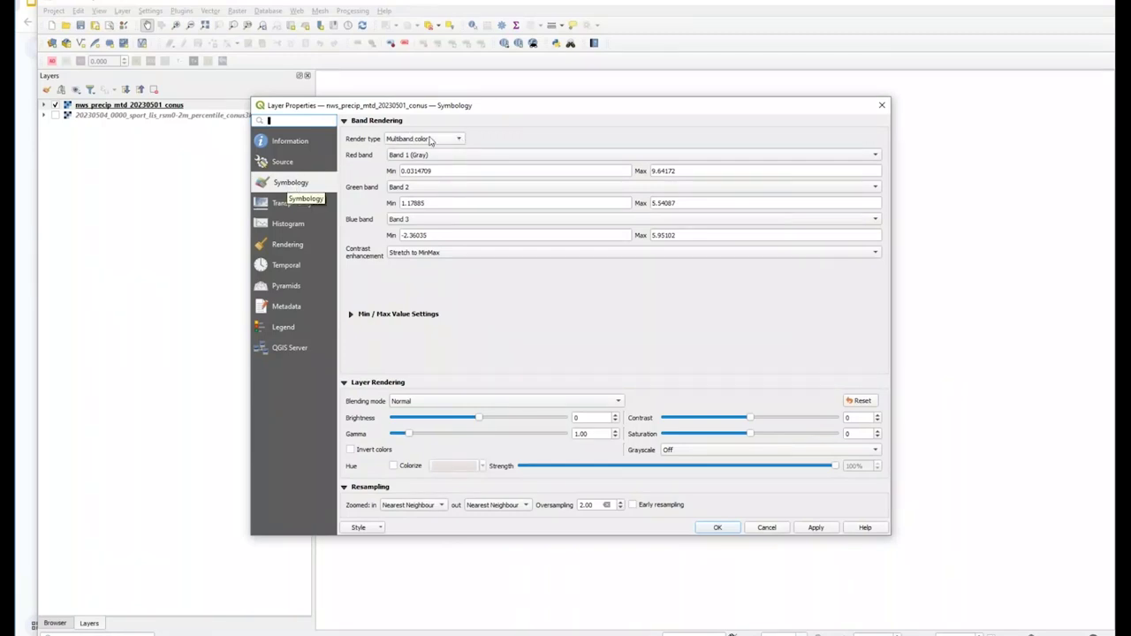
click(458, 141)
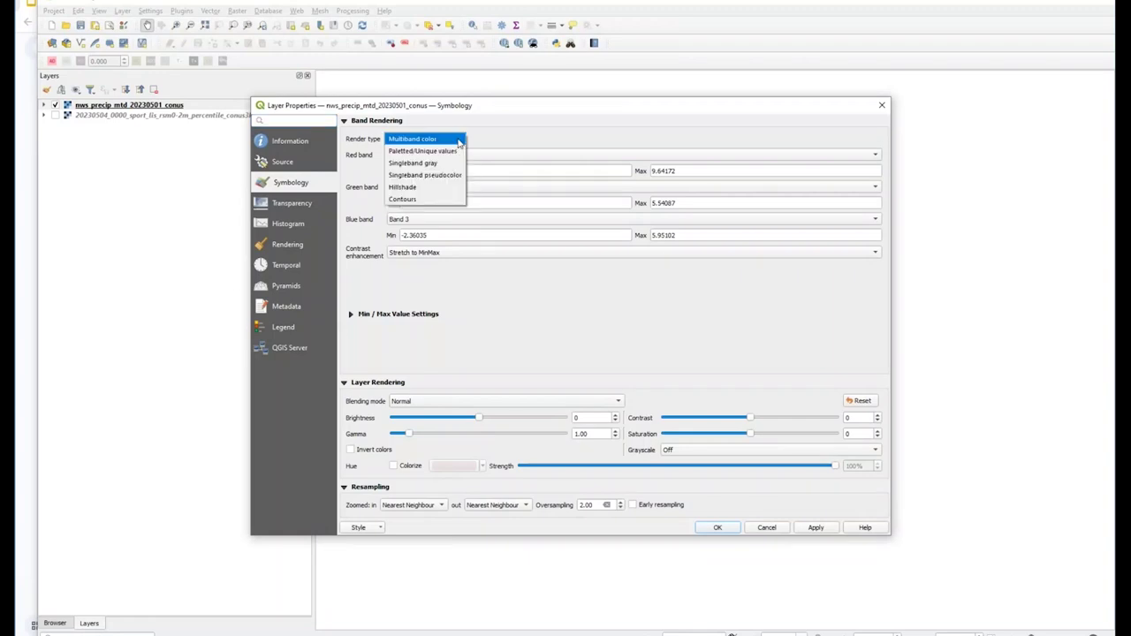
click(417, 178)
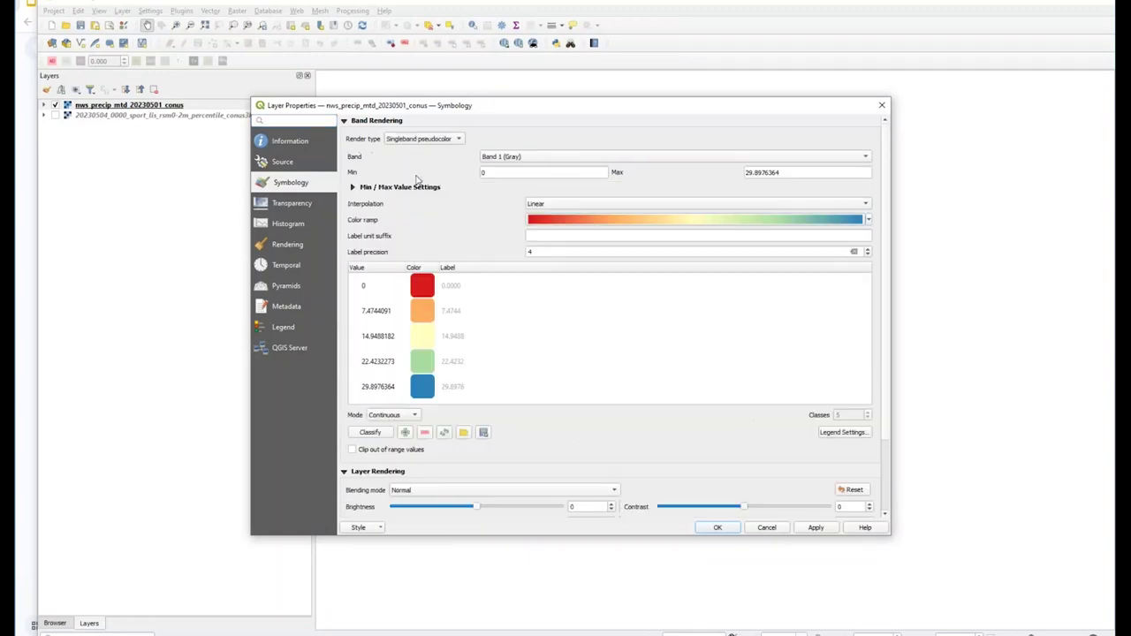
click(536, 160)
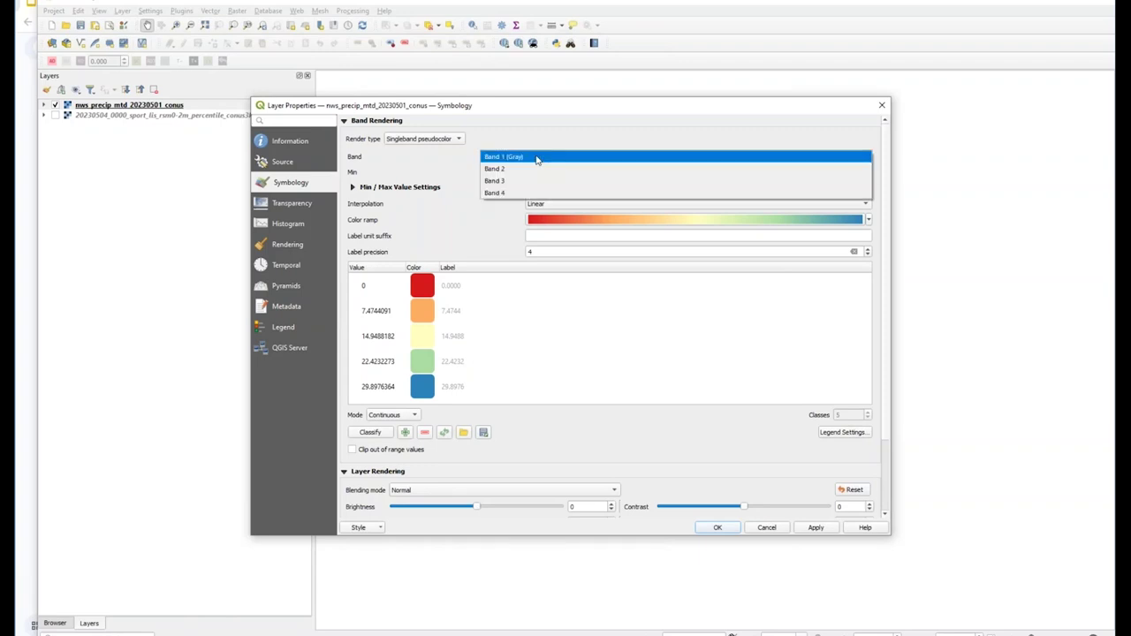
click(537, 159)
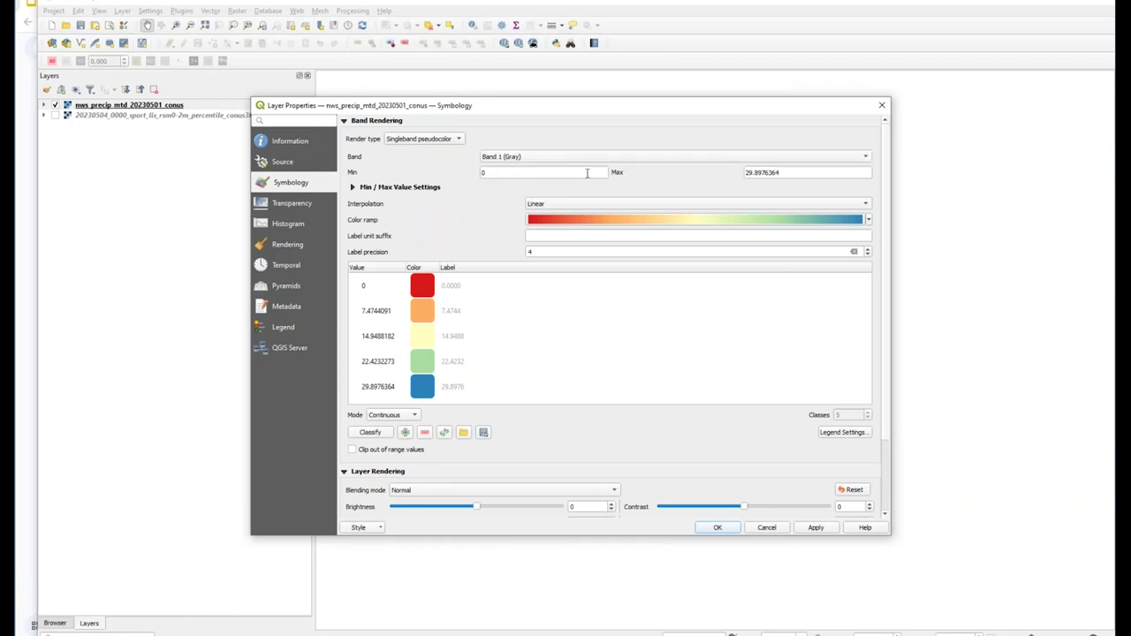
- Set the precipitation layer's maximum value to 10, apply the styling, and turn the soil moisture percentile layer's visibility back on
drag(746, 172, 790, 172)
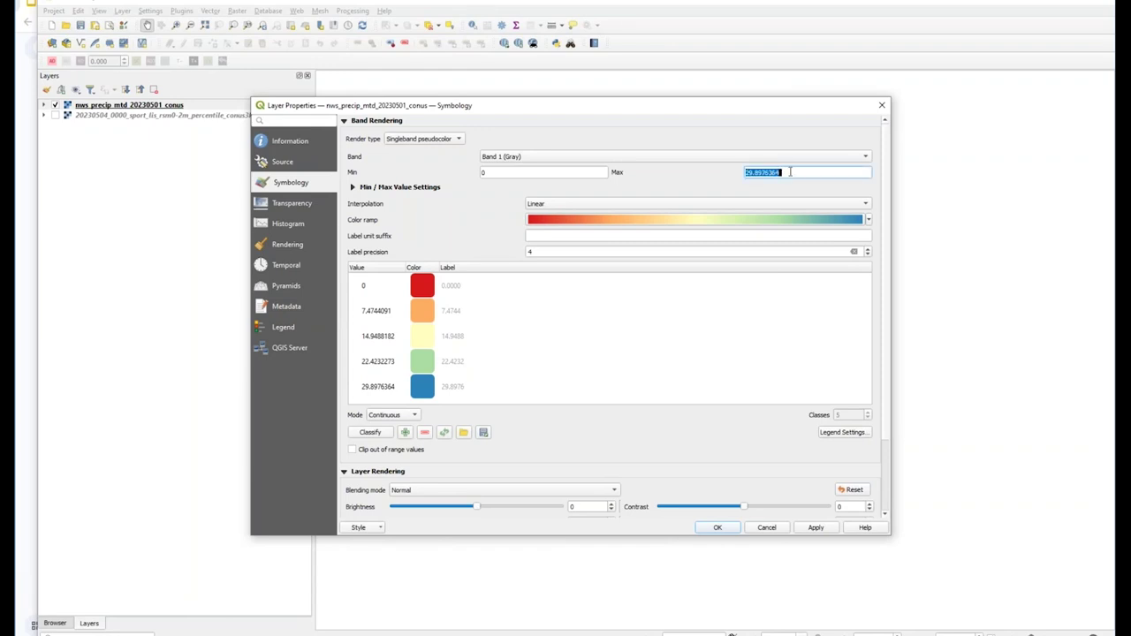
text(10)
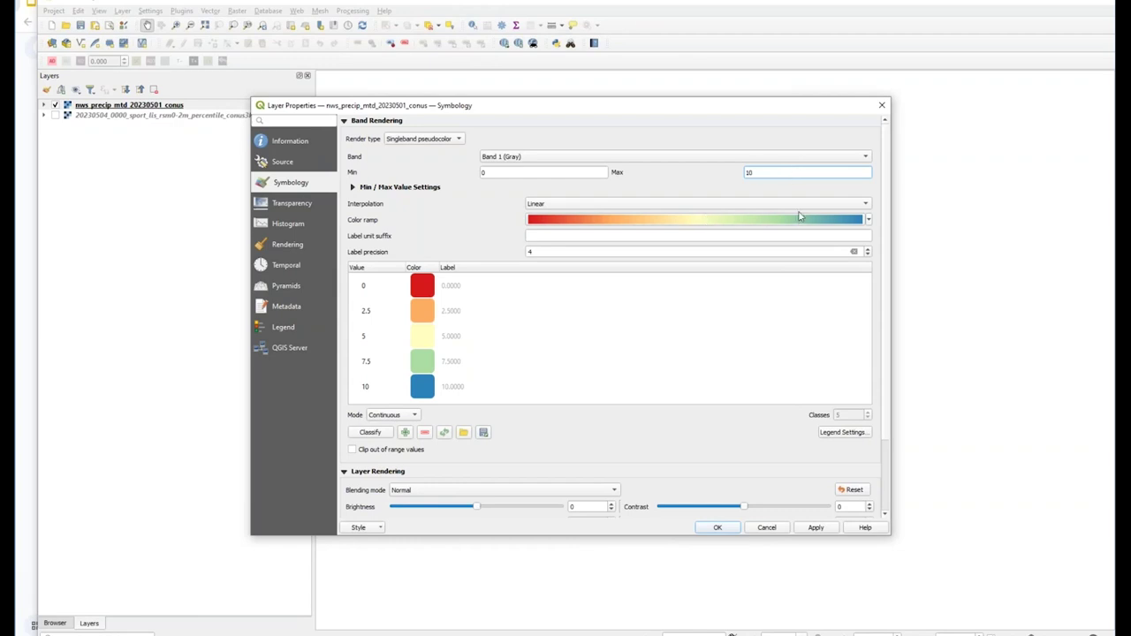
click(728, 531)
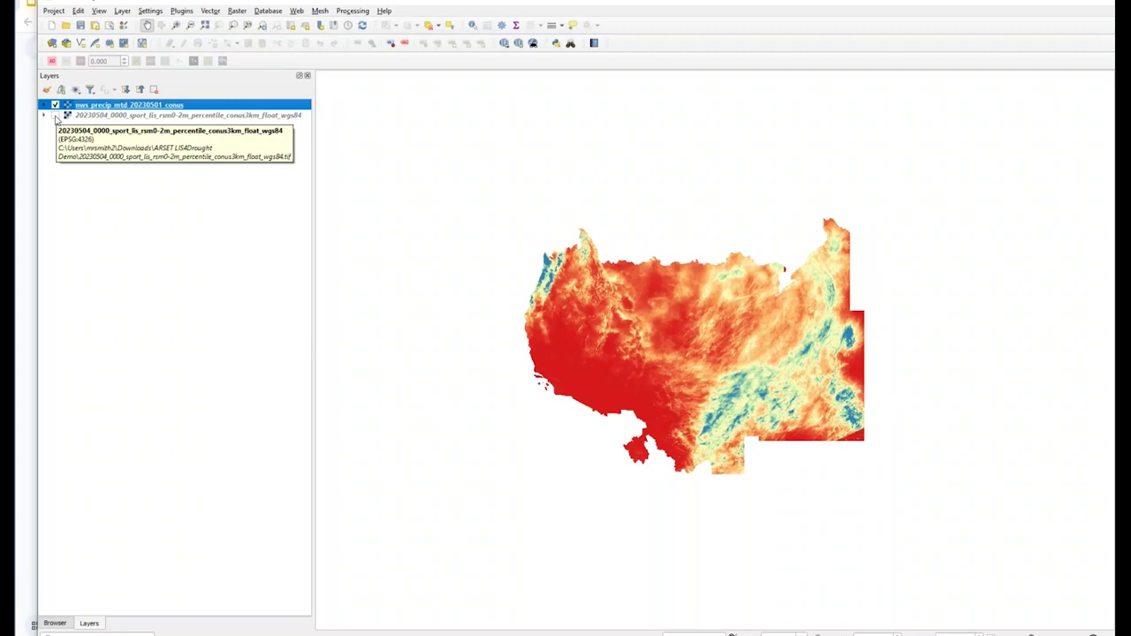
click(55, 116)
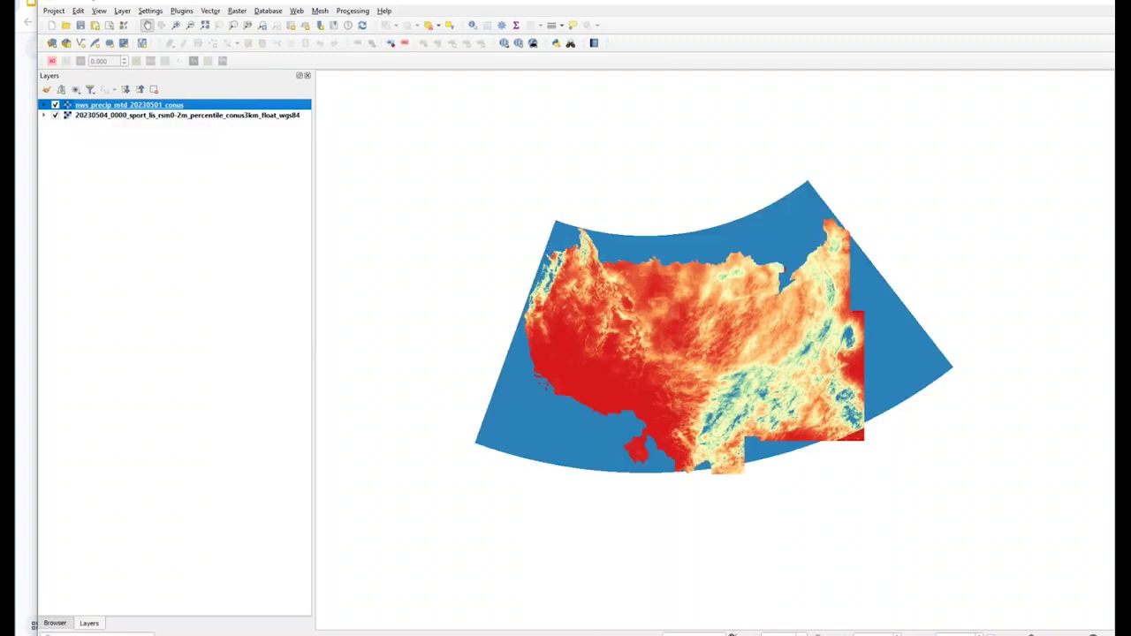
- In Chrome, look through the NASA Disasters Mapping Portal homepage and its Near Real-Time Products page for the LIS layers
mouse_move(224, 632)
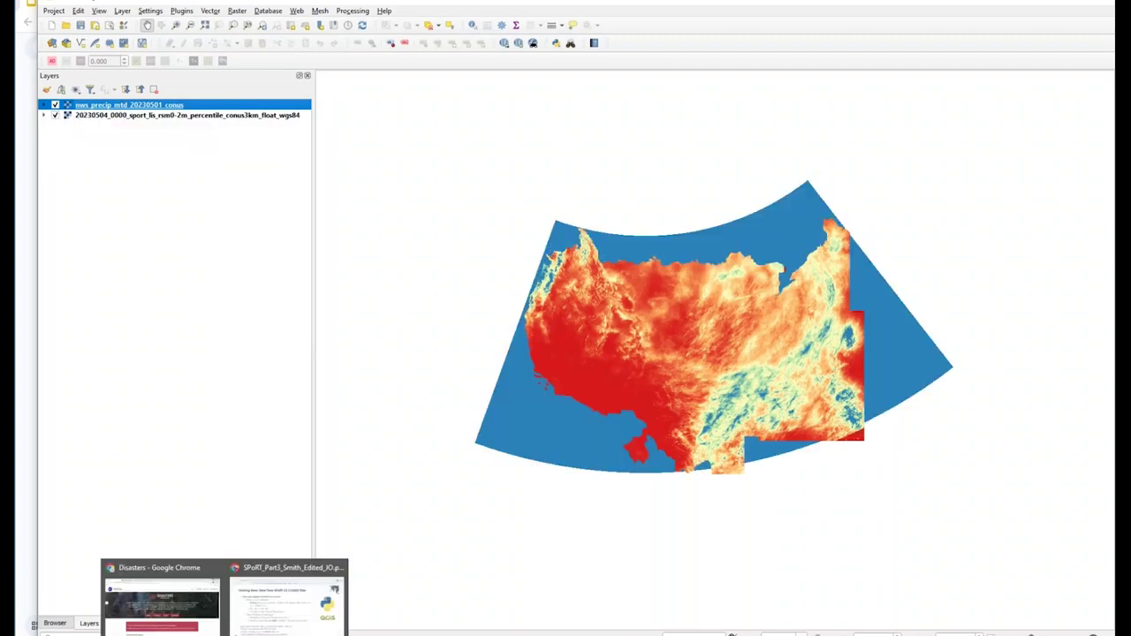
click(161, 601)
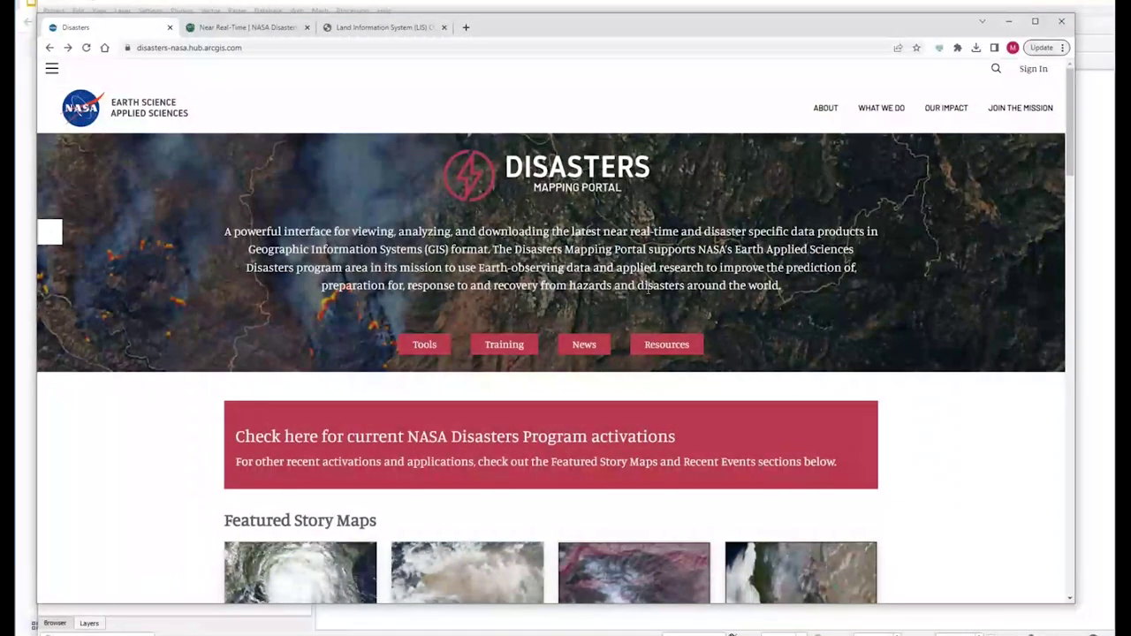
scroll(555, 353, down, 20)
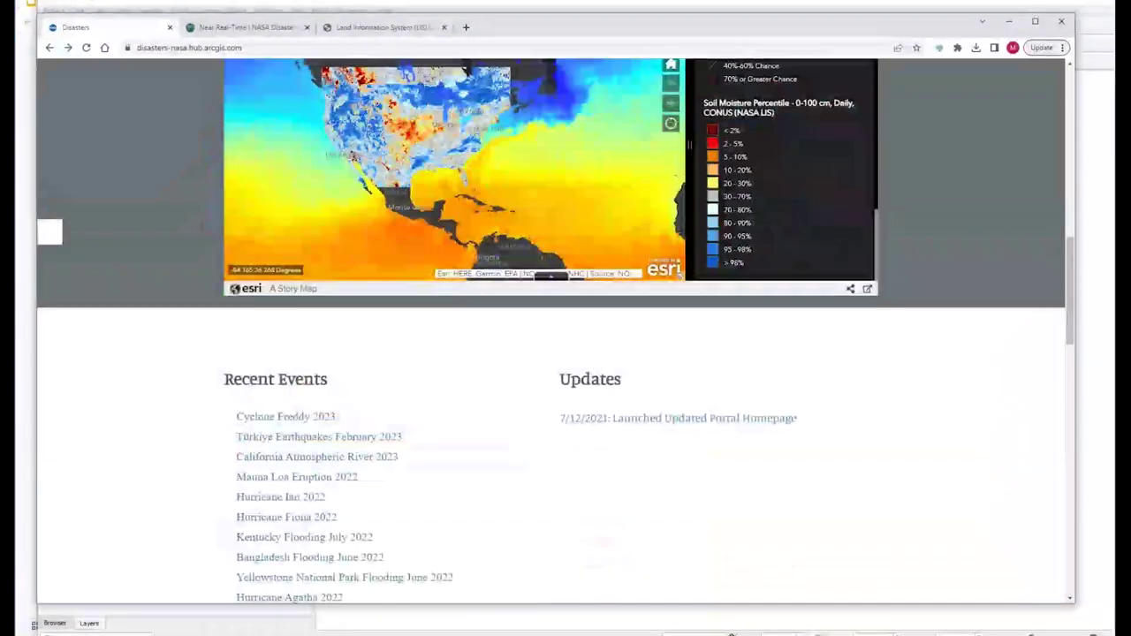
scroll(555, 354, down, 3)
scroll(555, 353, up, 3)
scroll(760, 442, down, 3)
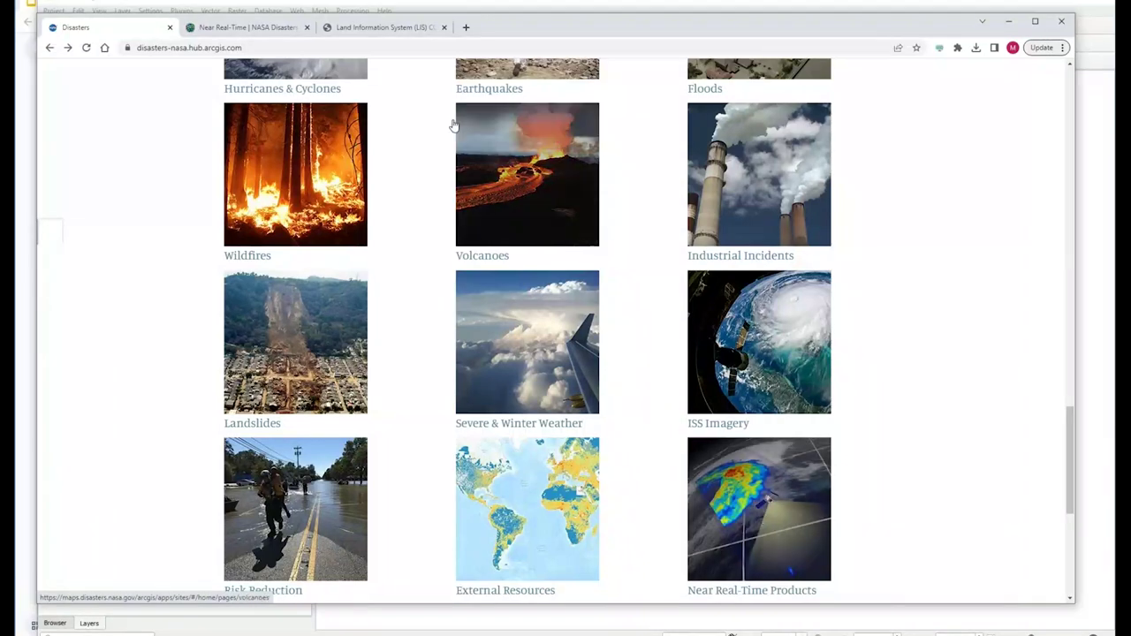
click(269, 31)
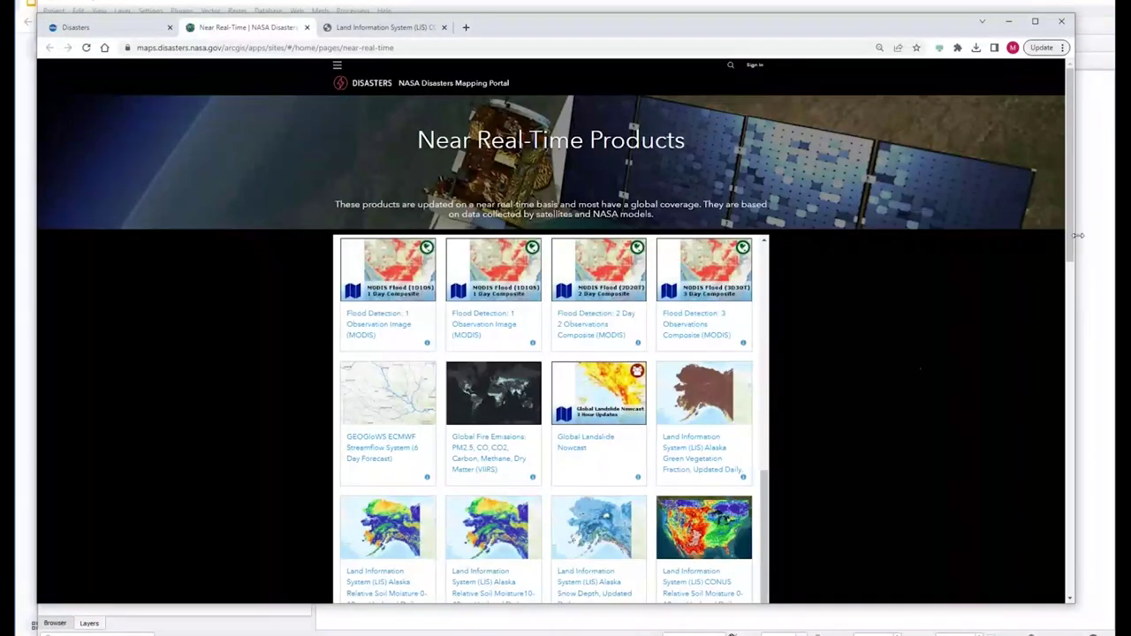
scroll(1057, 327, down, 3)
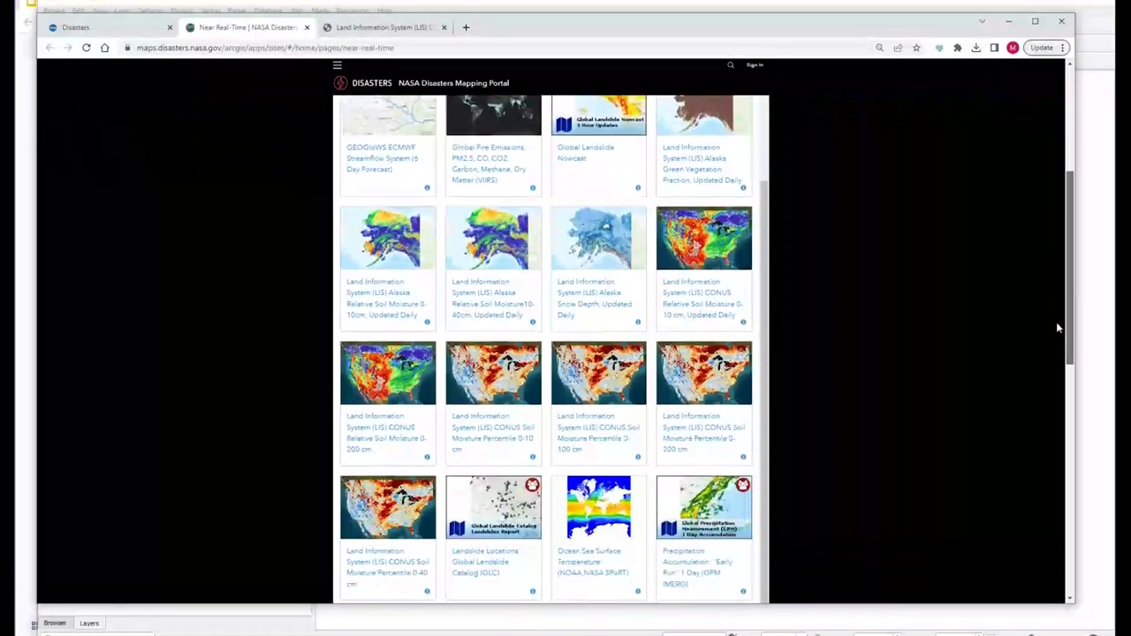
scroll(1057, 327, down, 2)
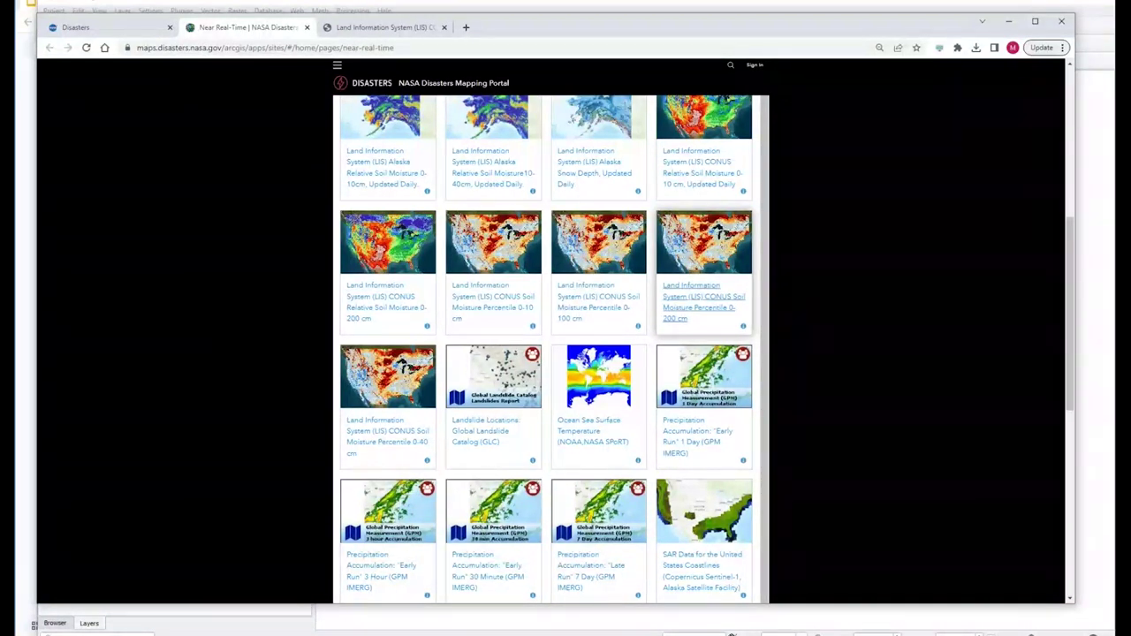
- Review the Land Information System (LIS) CONUS Soil Moisture Percentile 0-200 cm item page and copy its service URL
click(401, 28)
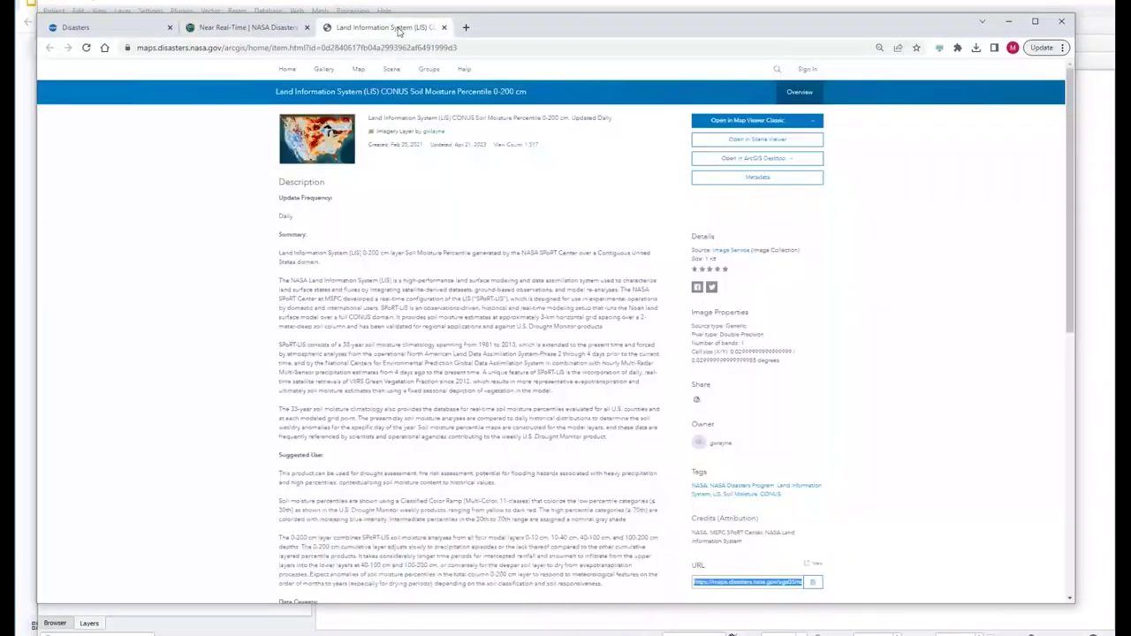
scroll(499, 354, down, 6)
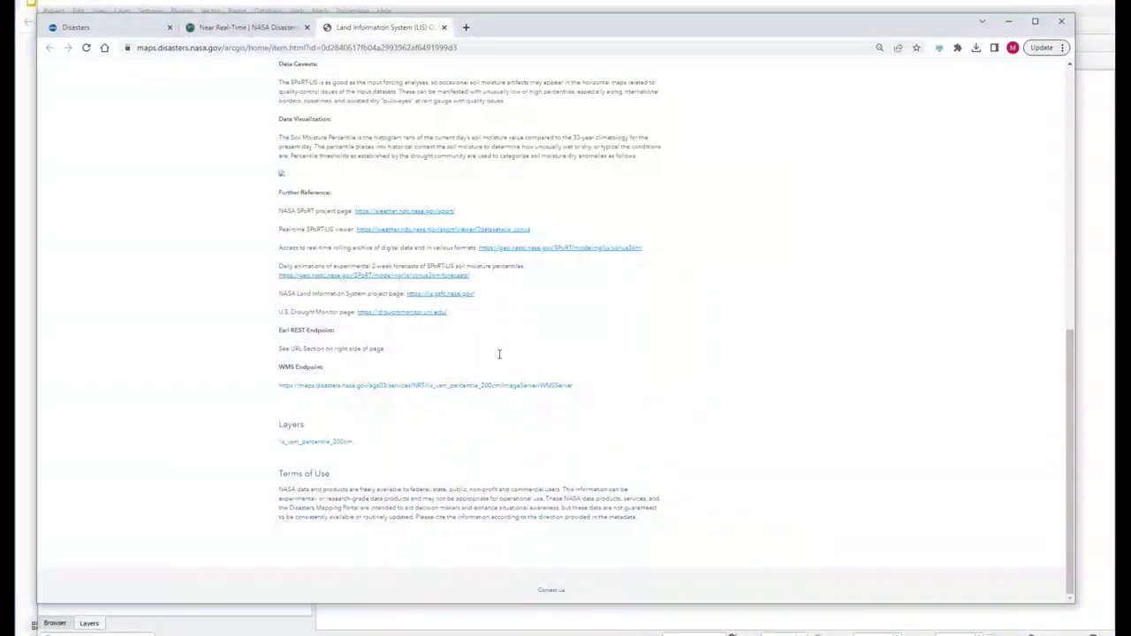
scroll(499, 354, up, 3)
scroll(500, 354, up, 5)
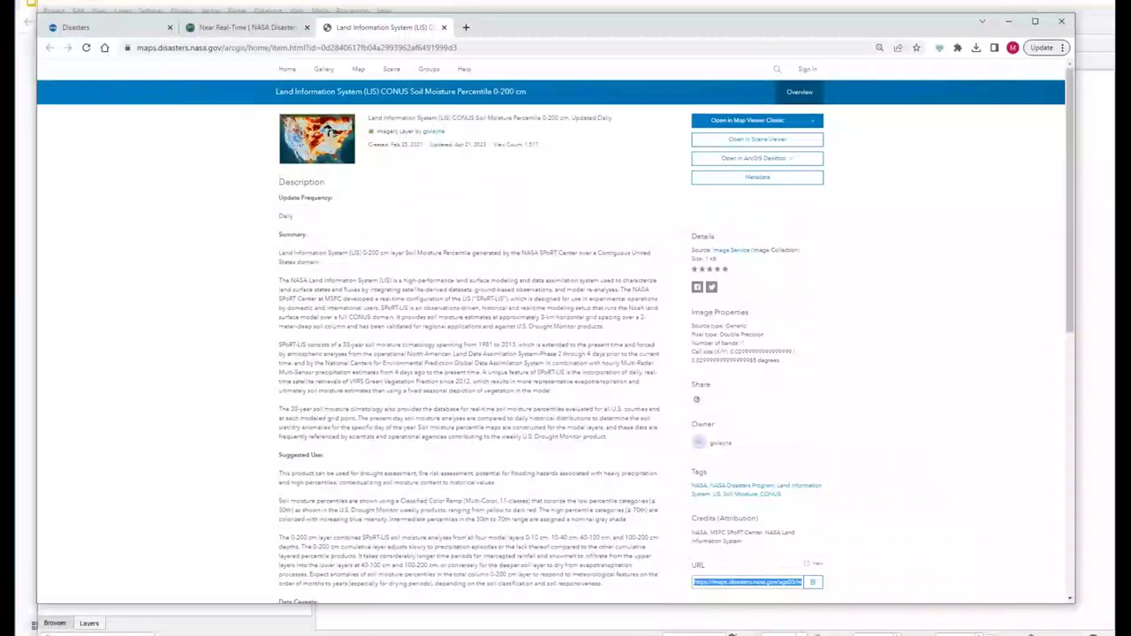
scroll(667, 378, down, 5)
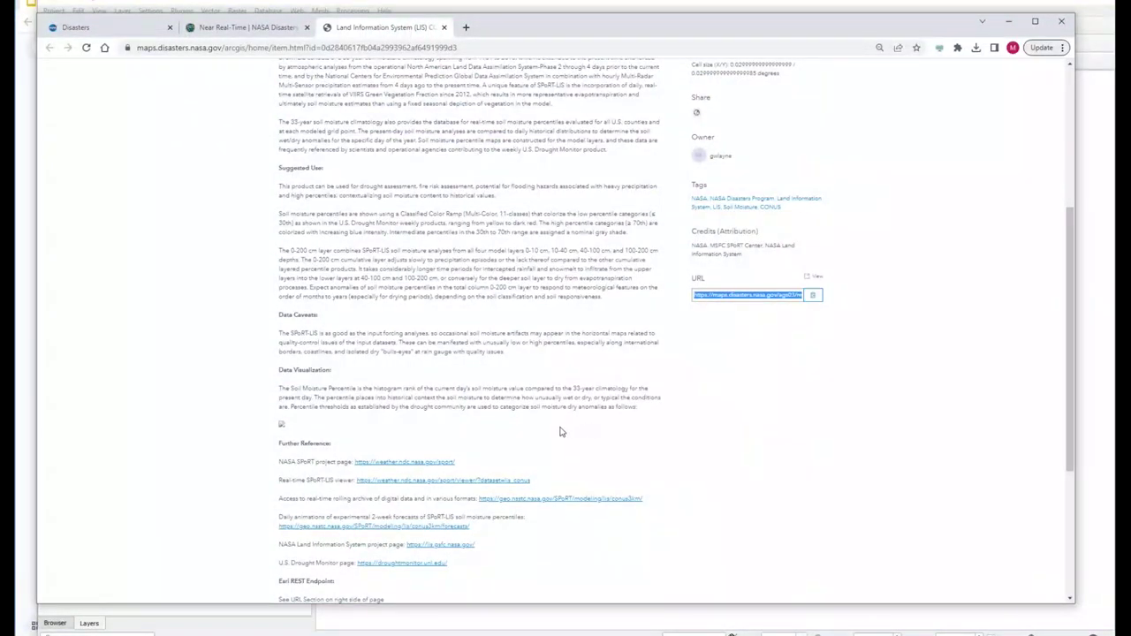
click(290, 591)
scroll(398, 495, down, 2)
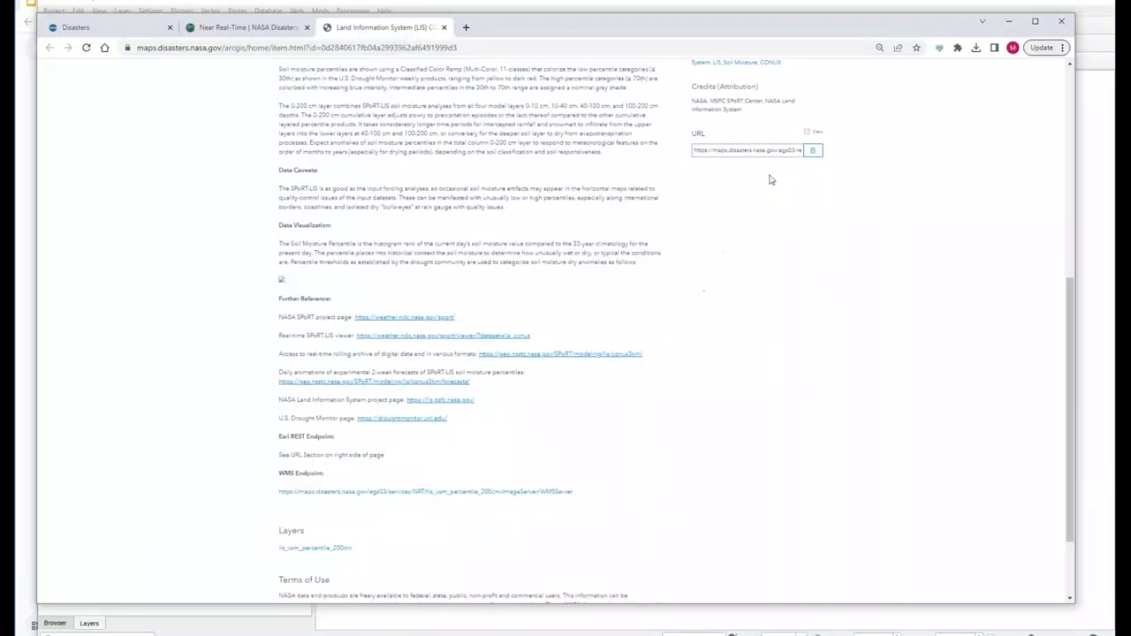
click(814, 151)
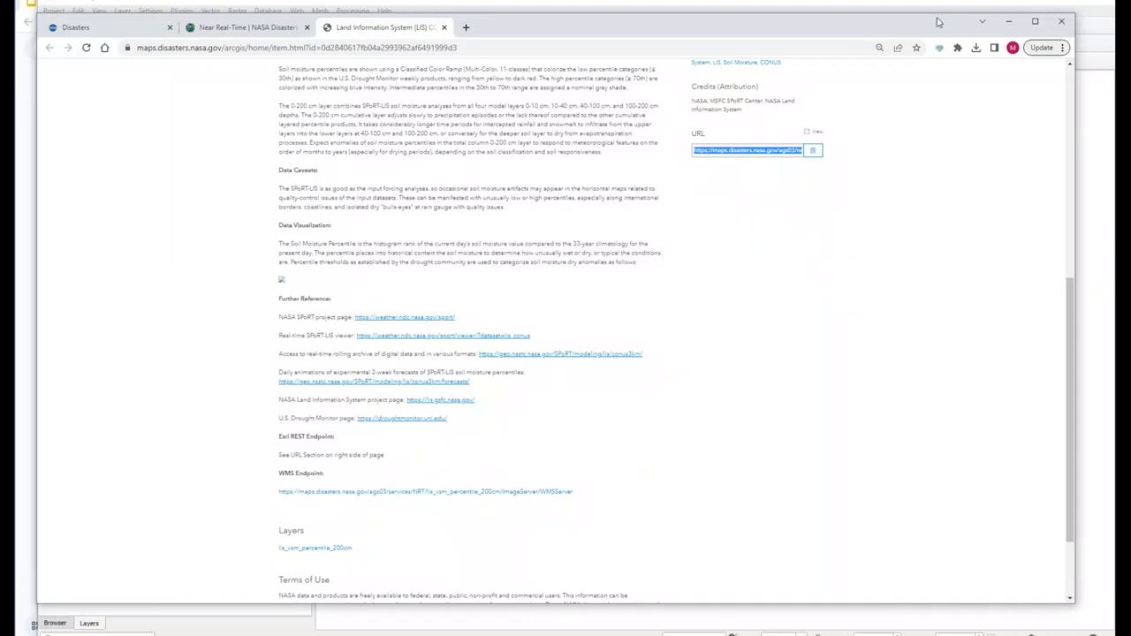
- Back in QGIS, create an ArcGIS REST Server connection named "test" with the copied lis_vsm_percentile_200cm ImageServer URL
click(1009, 20)
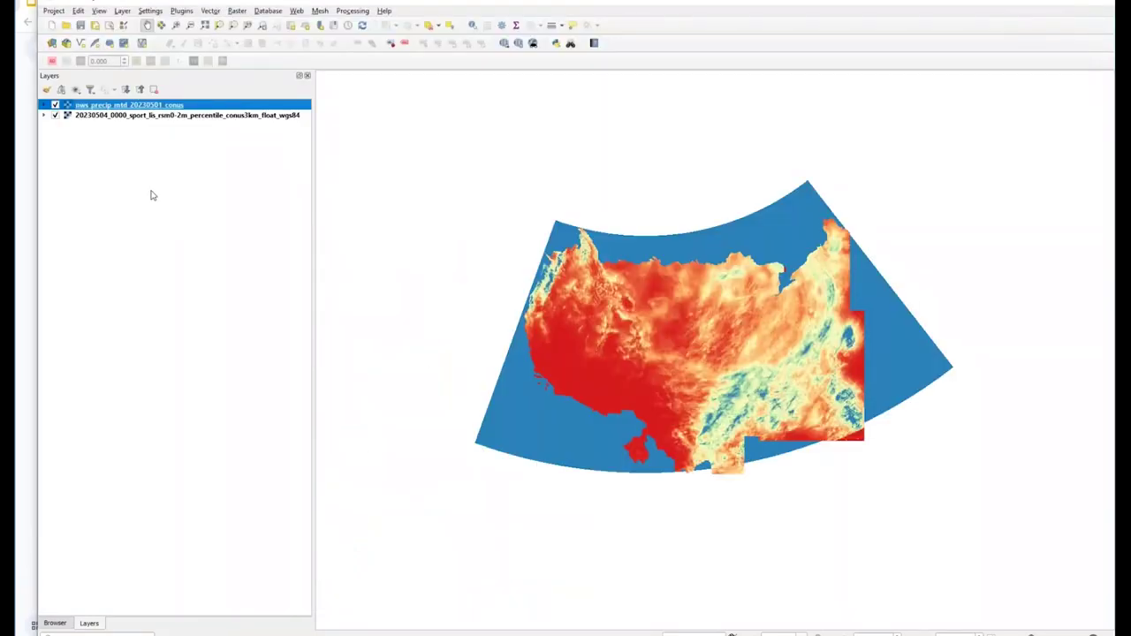
click(123, 10)
mouse_move(132, 51)
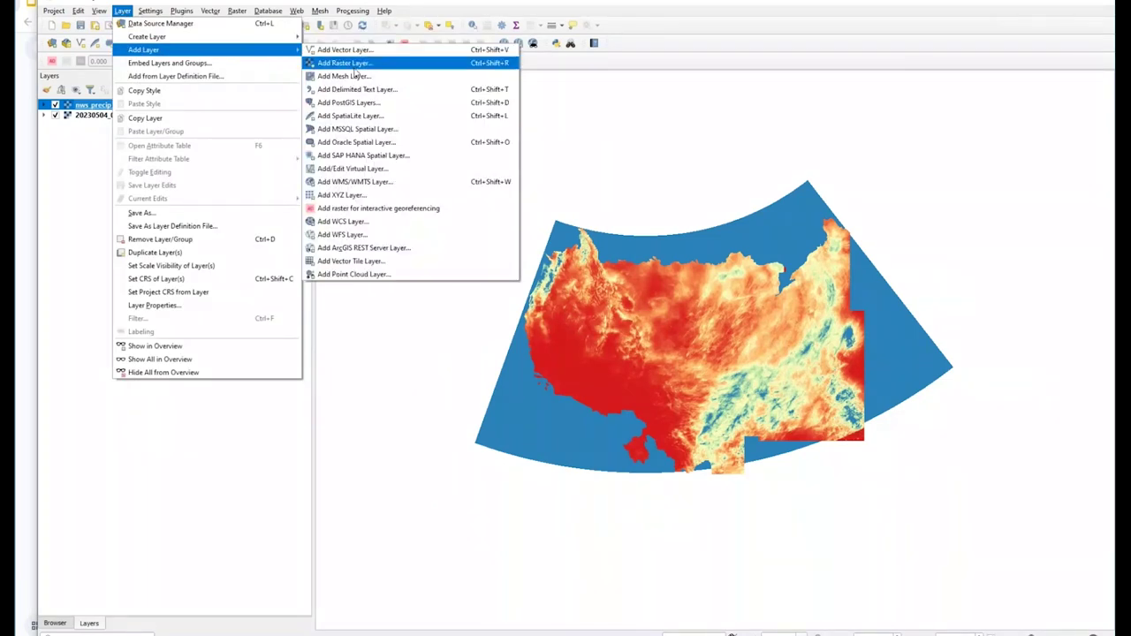
click(360, 249)
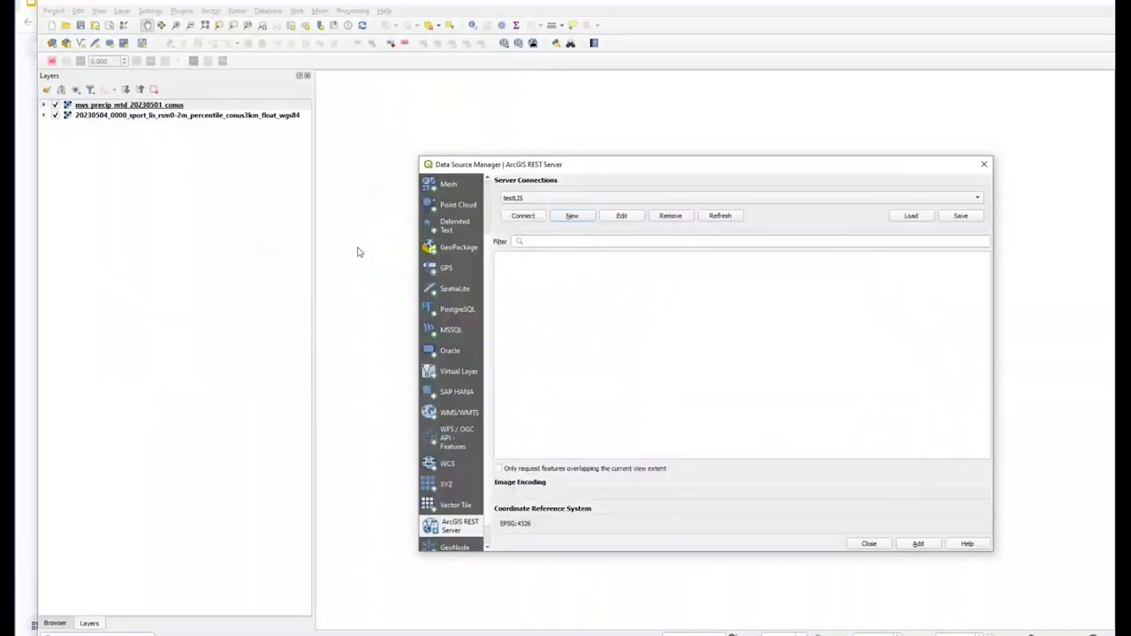
click(573, 216)
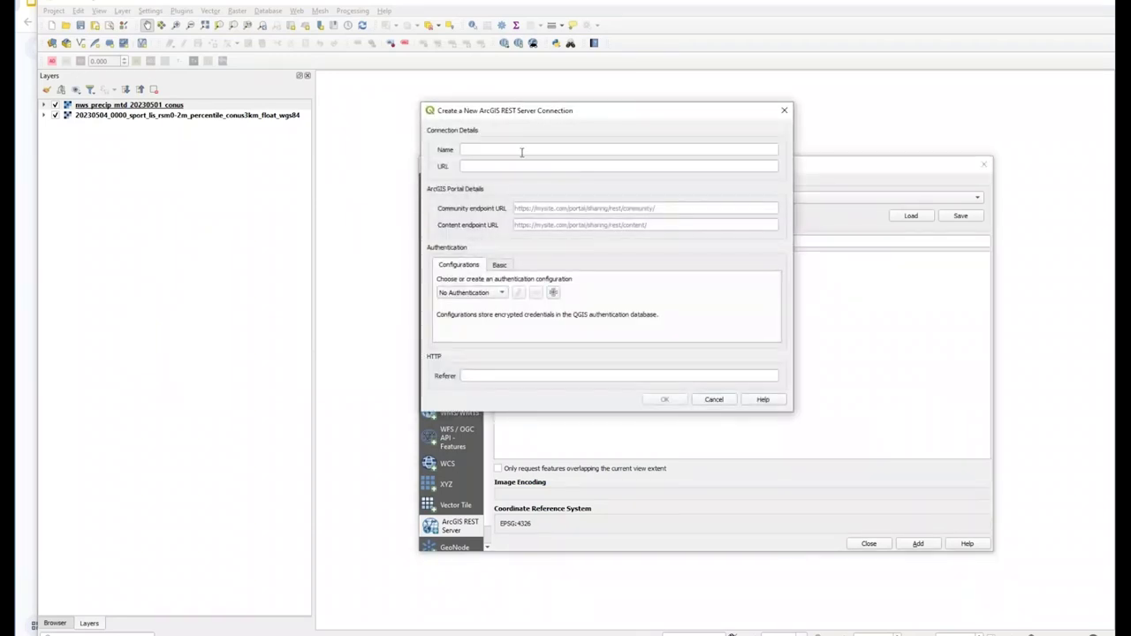
click(482, 149)
text(test)
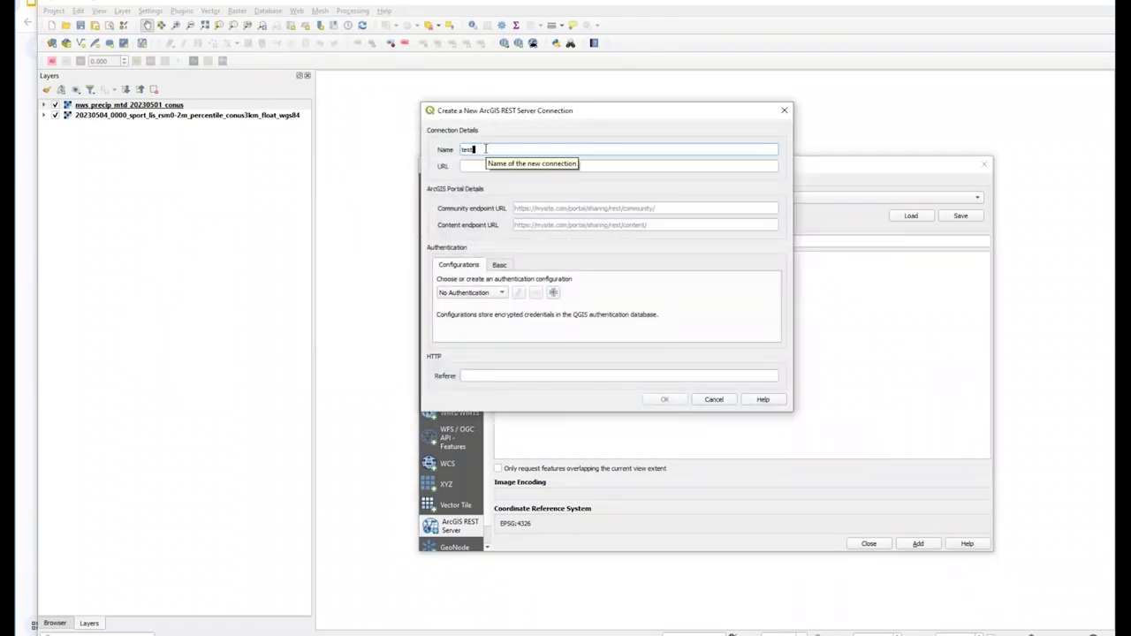
key(Tab)
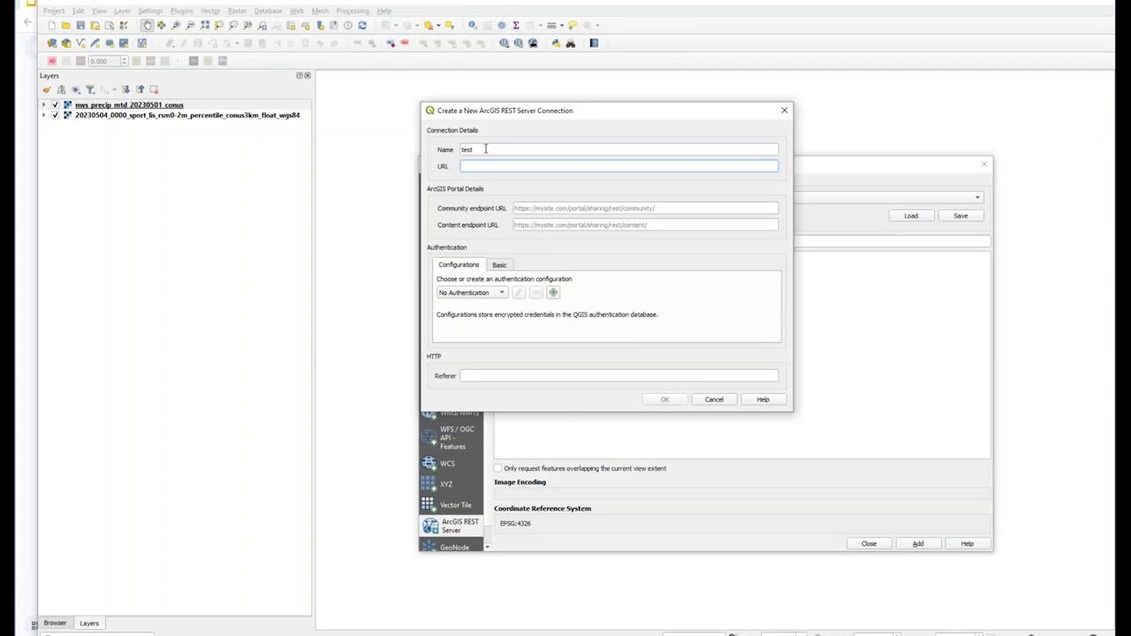
key(ctrl+v)
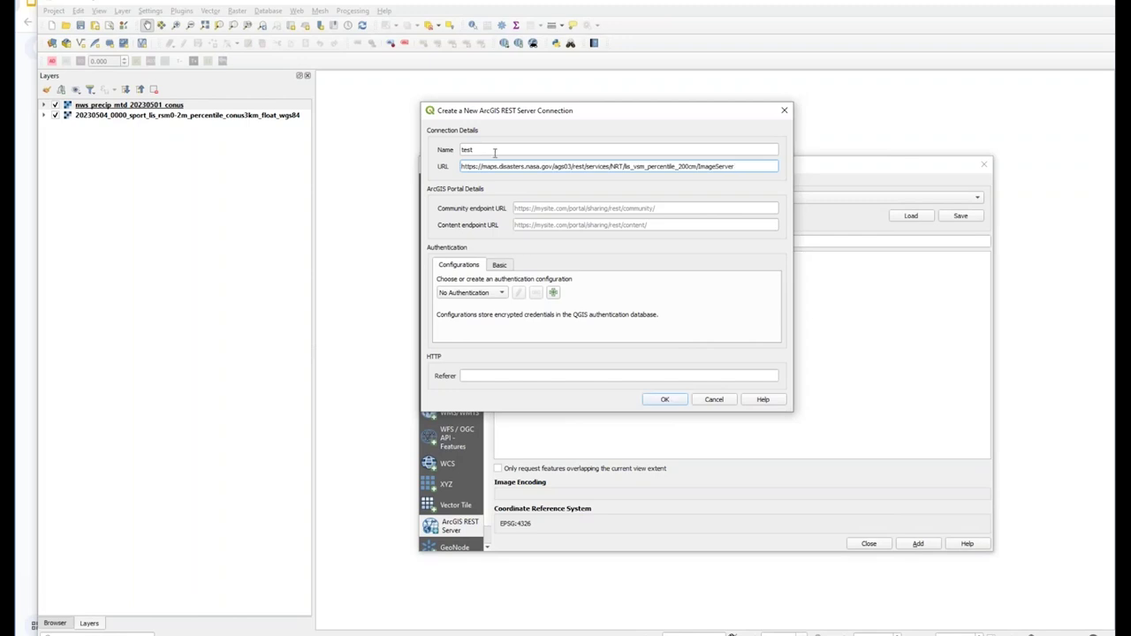
click(653, 398)
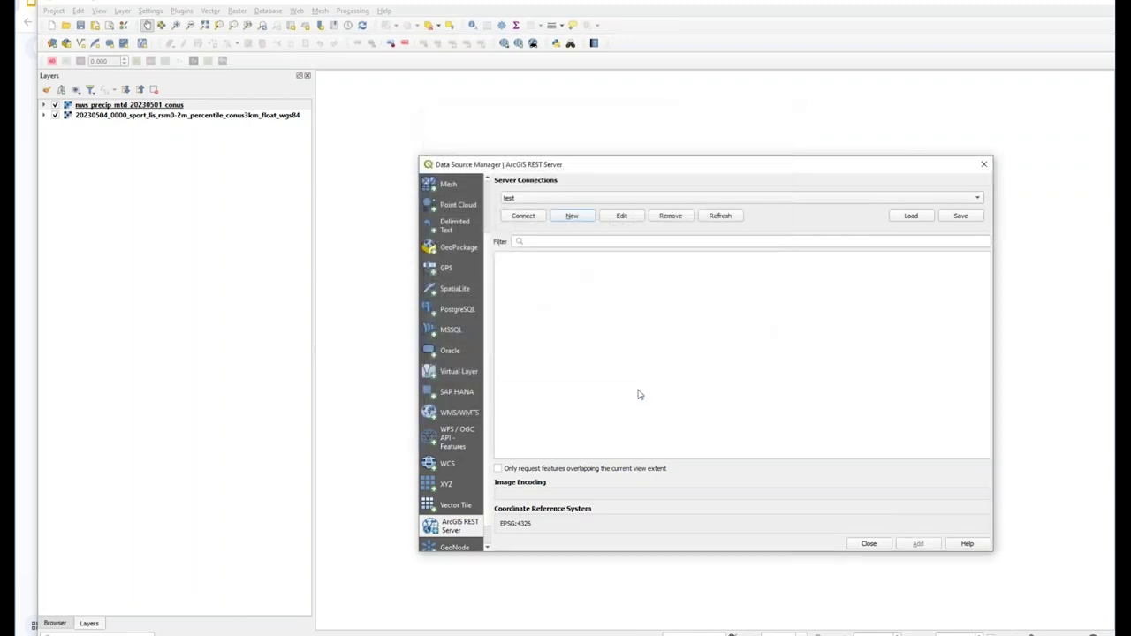
- Connect to the test server, add the NRT/lis_vsm_percentile_200cm layer to the map, and close the Data Source Manager
click(523, 219)
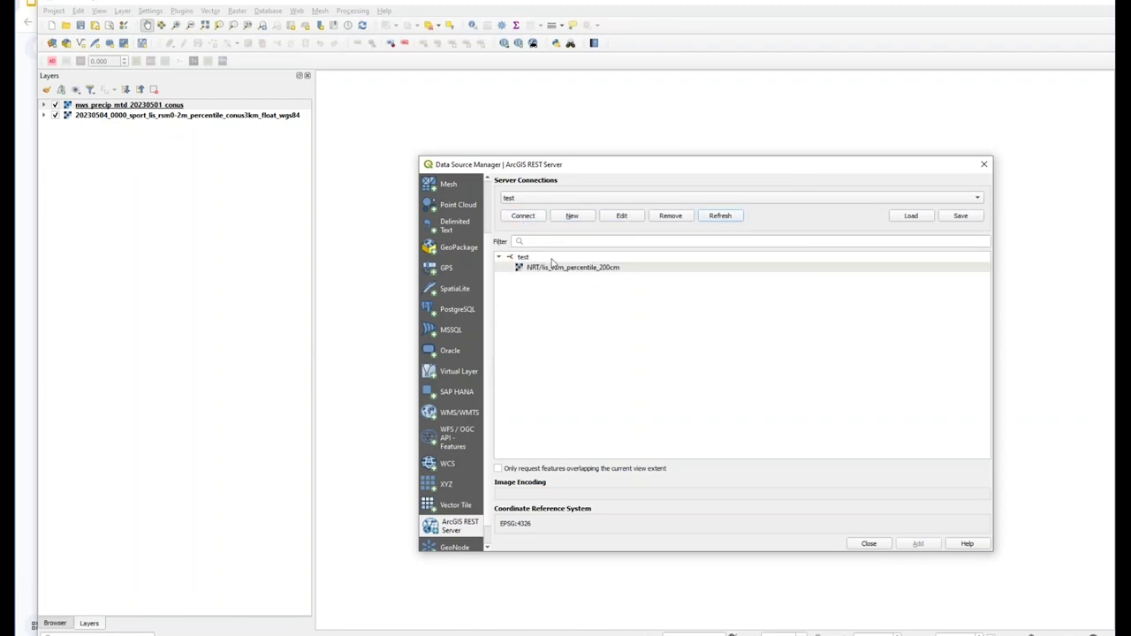
click(553, 269)
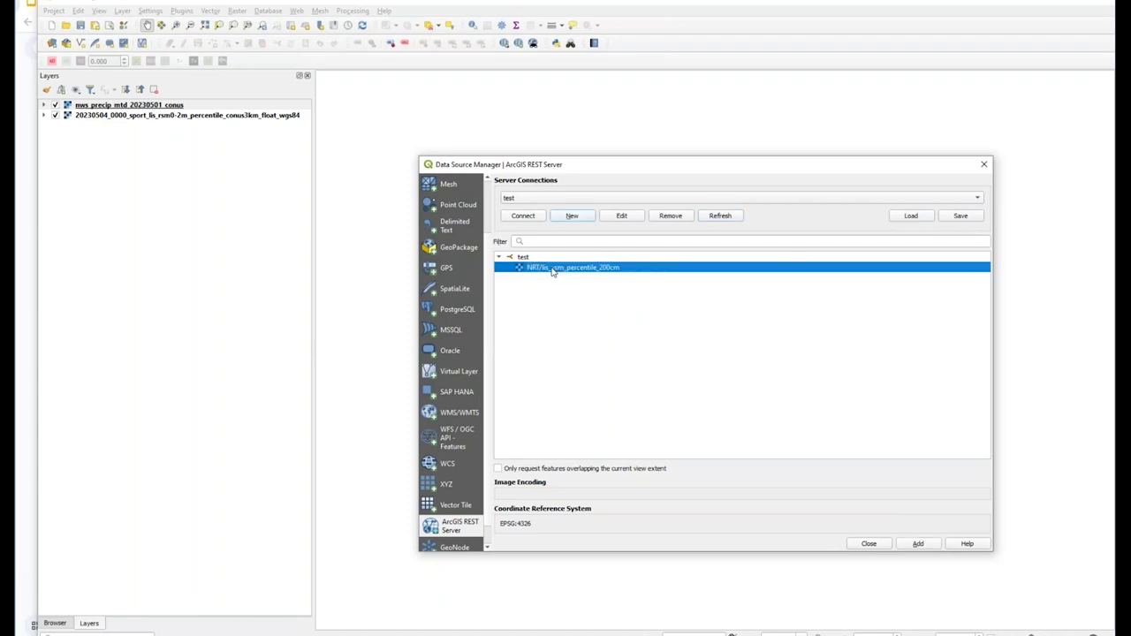
click(920, 544)
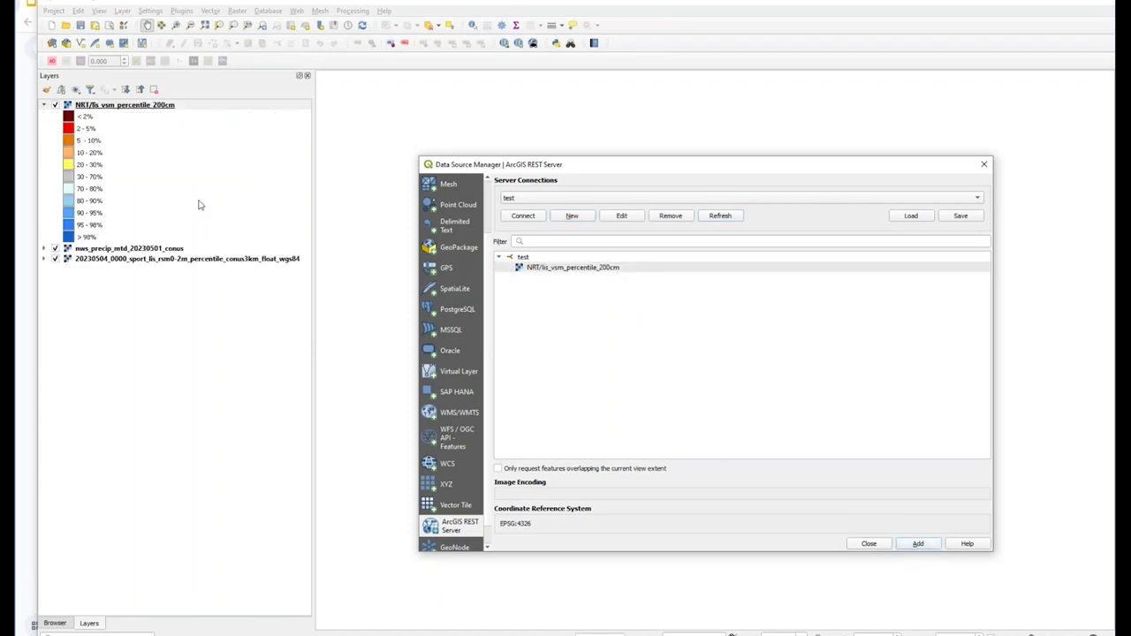
click(869, 543)
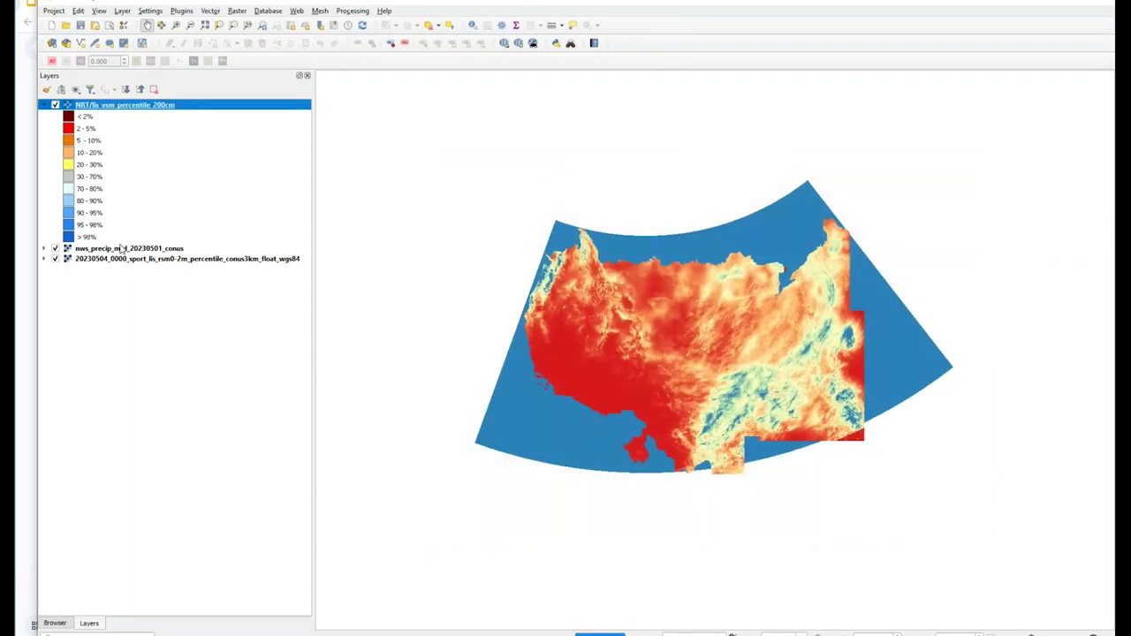
- Hide and reshow the two GeoTIFF rasters, and move the NRT/lis_vsm_percentile_200cm layer beneath them
click(55, 250)
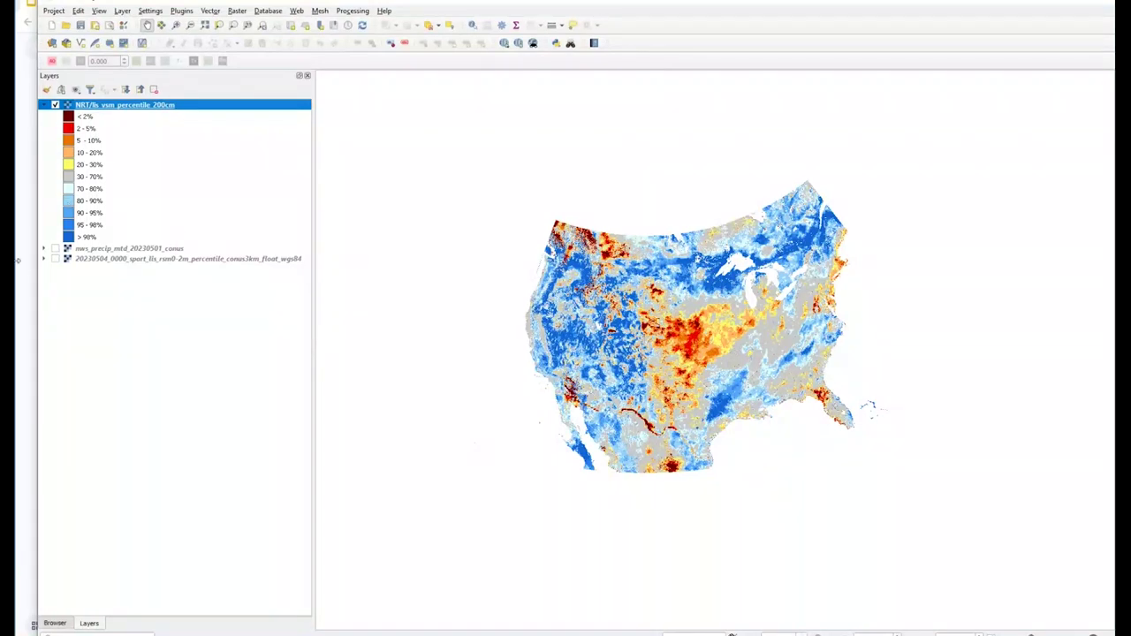
click(54, 249)
click(55, 258)
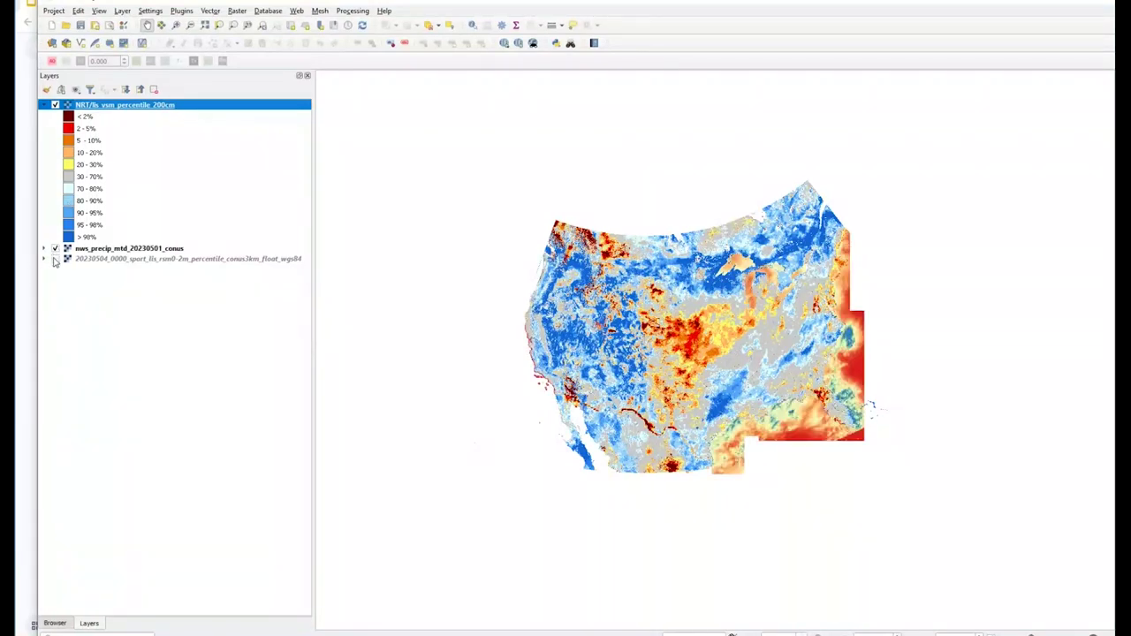
drag(134, 110, 133, 336)
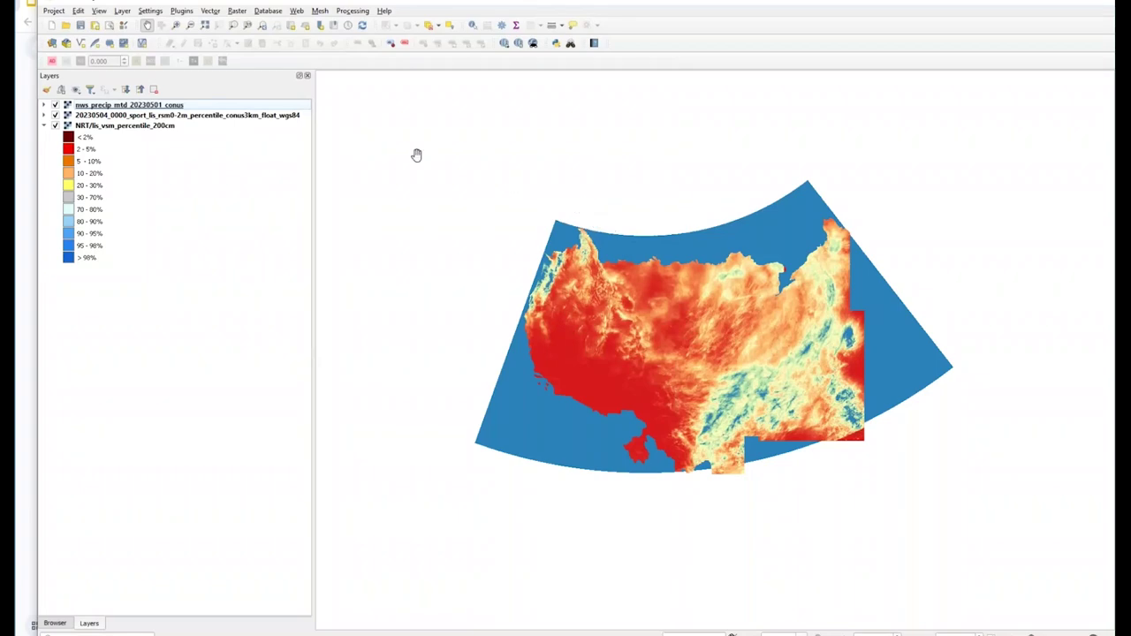
- Leave QGIS for the Google Slides presentation and advance to the slide on the NASA/GHRC DAAC archive
click(1039, 4)
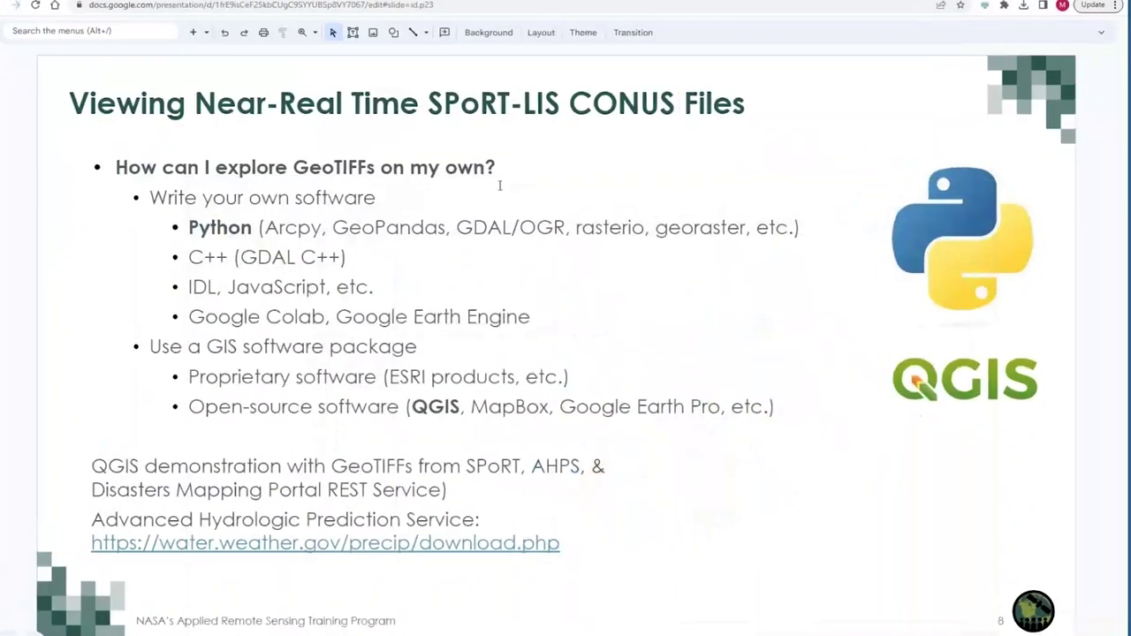
key(Down)
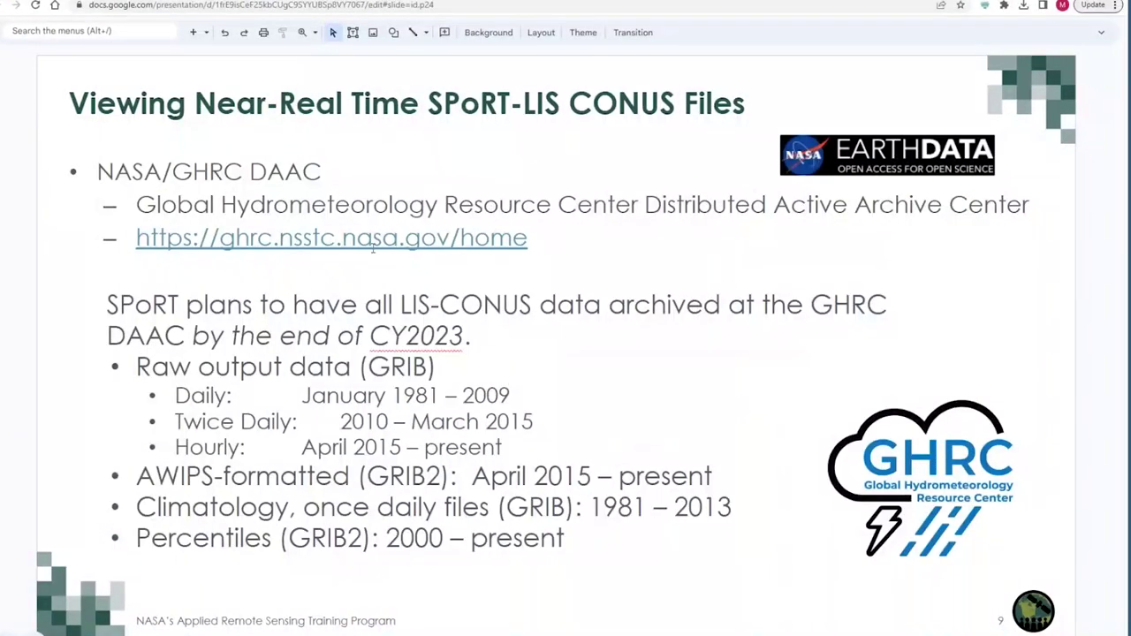
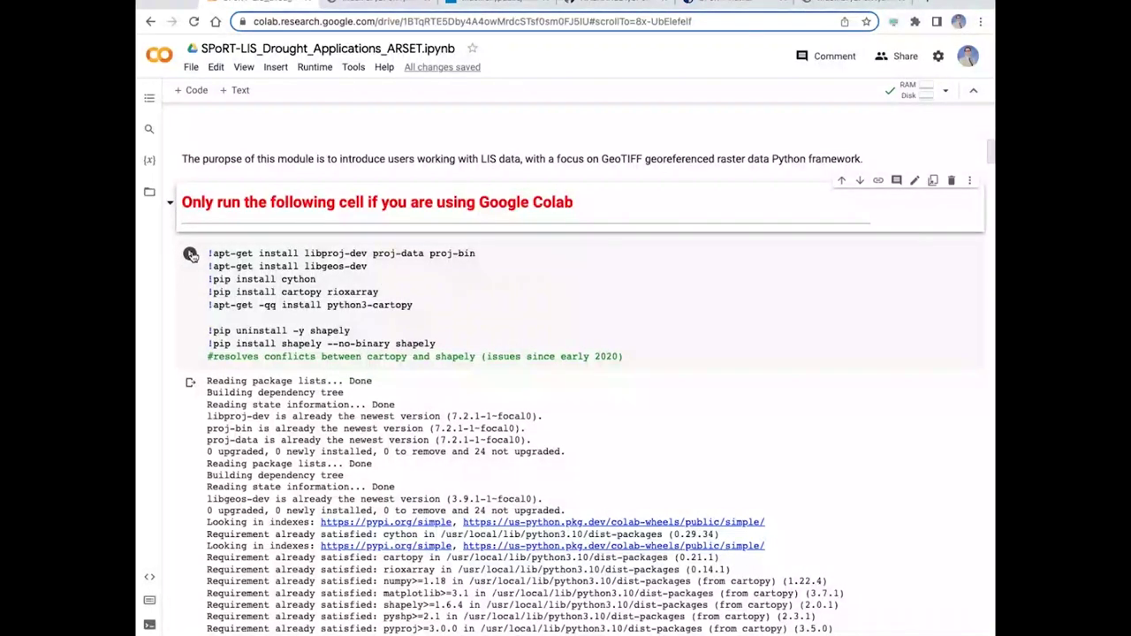
- In the Colab notebook SPoRT-LIS_Drought_Applications_ARSET.ipynb, run the Colab-only package installation cell and review its install output
click(594, 304)
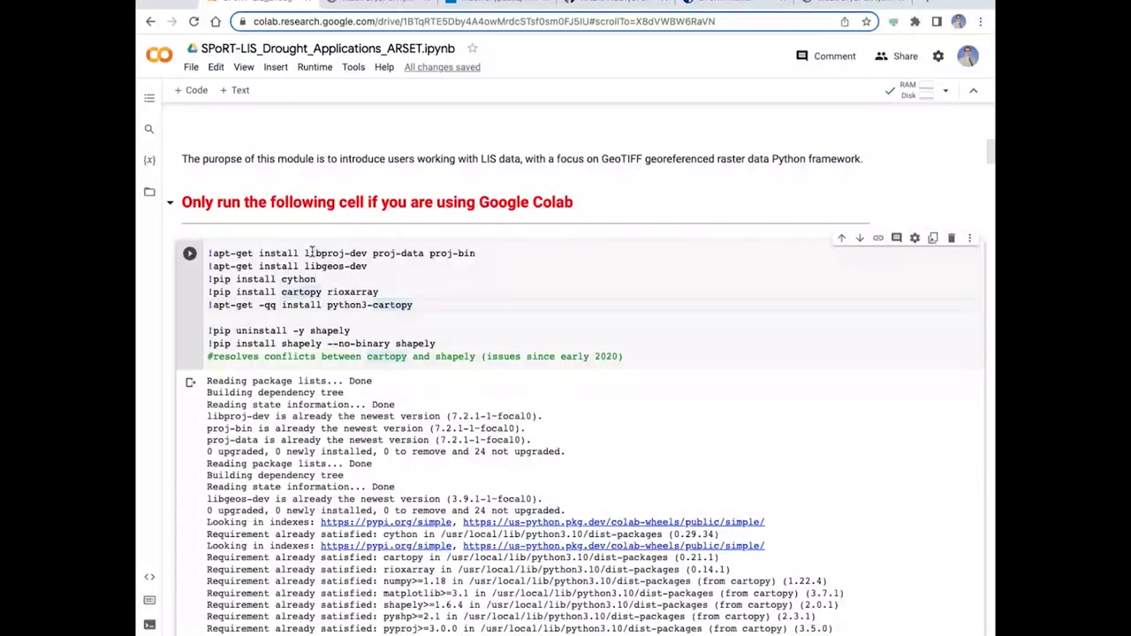
click(189, 253)
scroll(551, 261, down, 1)
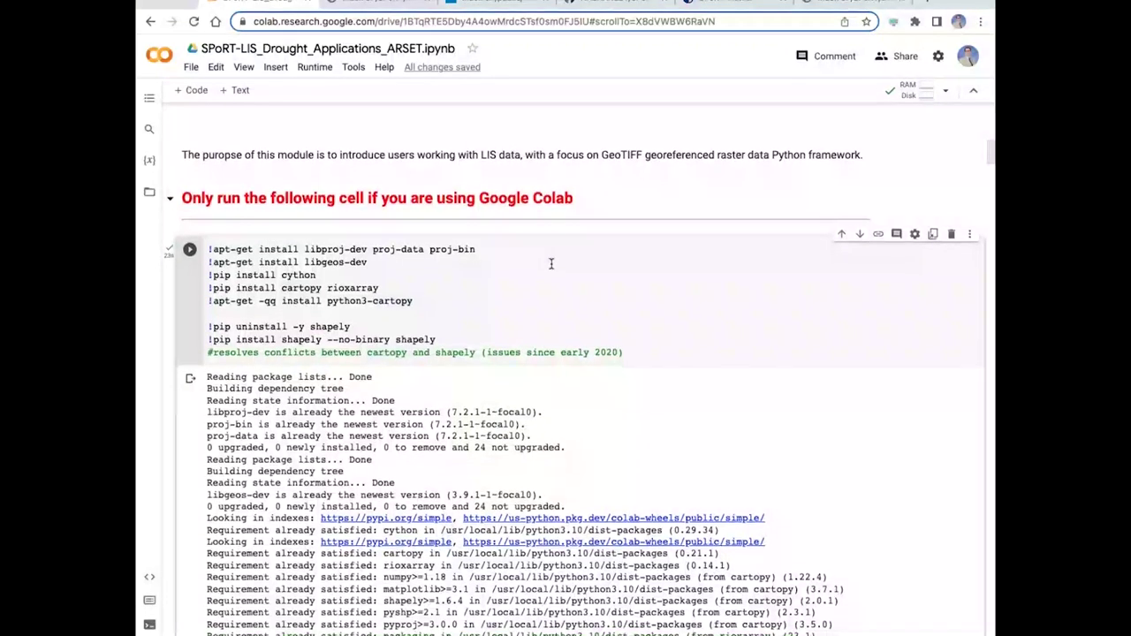
scroll(550, 263, down, 3)
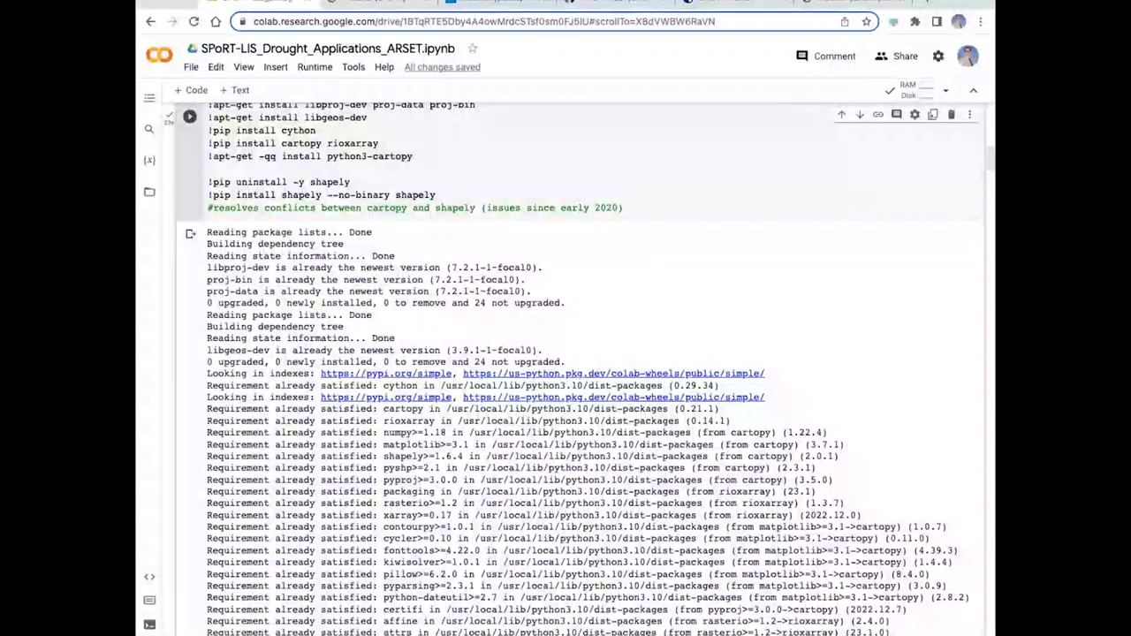
scroll(250, 168, down, 2)
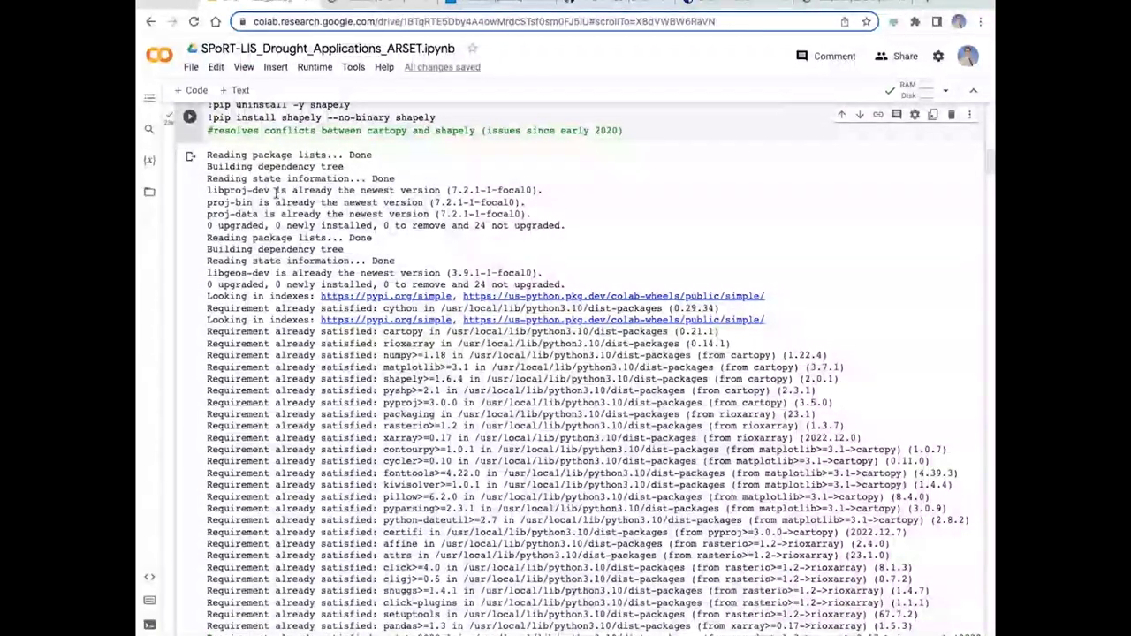
scroll(375, 223, down, 2)
scroll(375, 222, down, 6)
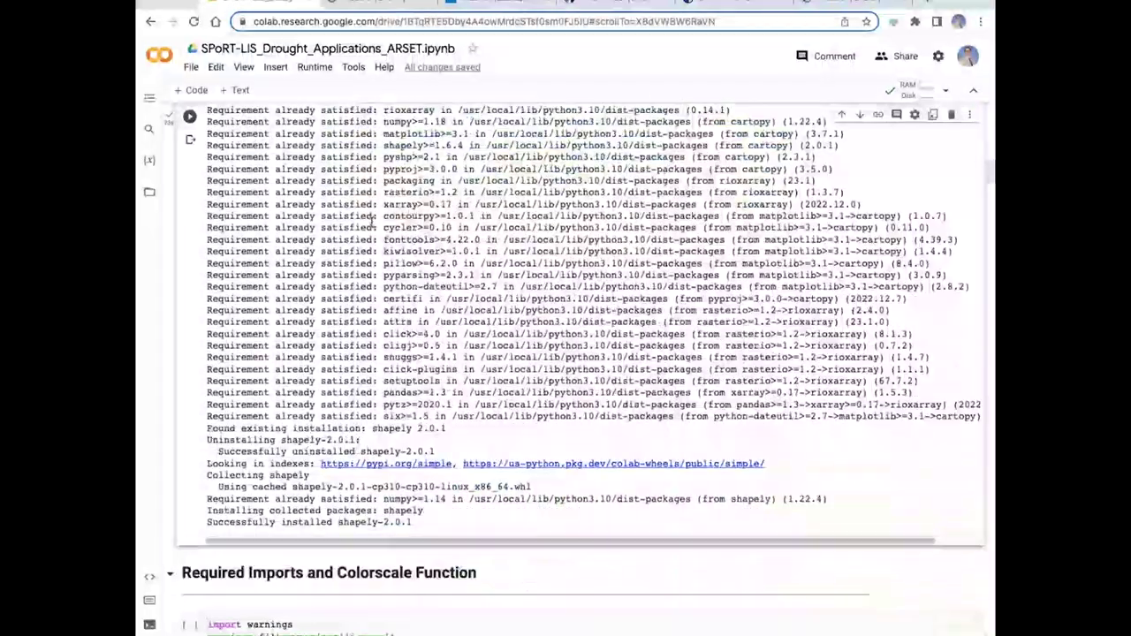
scroll(375, 223, down, 1)
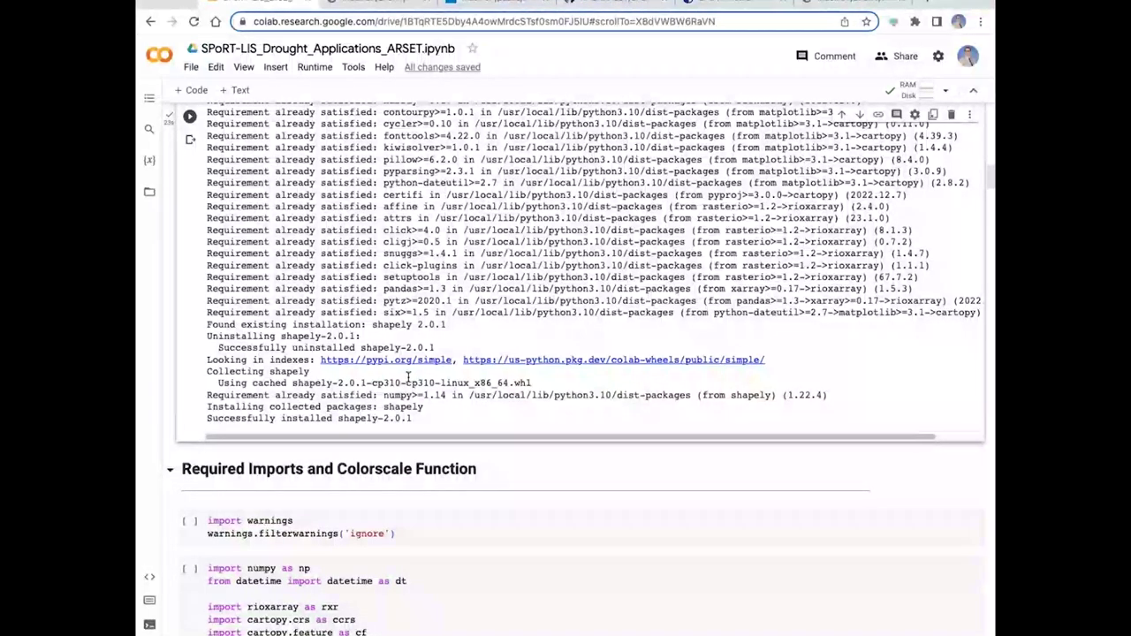
- Look over the Required Imports and Colorscale Function section and check the LIS Africa color scale in the SPoRT Viewer
scroll(408, 378, down, 2)
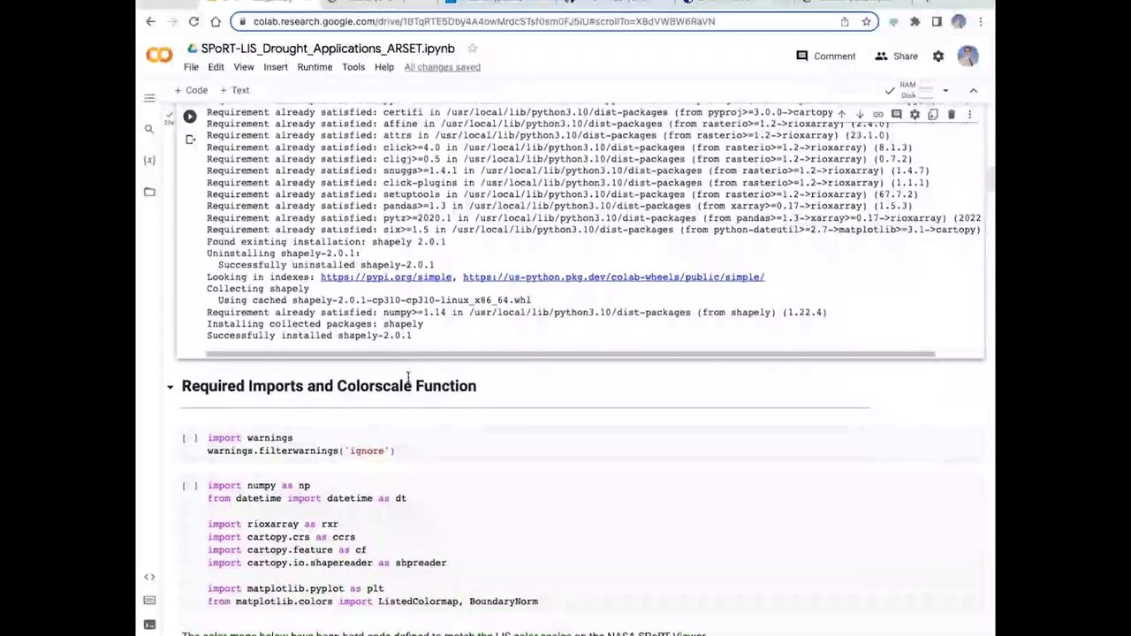
scroll(408, 377, down, 5)
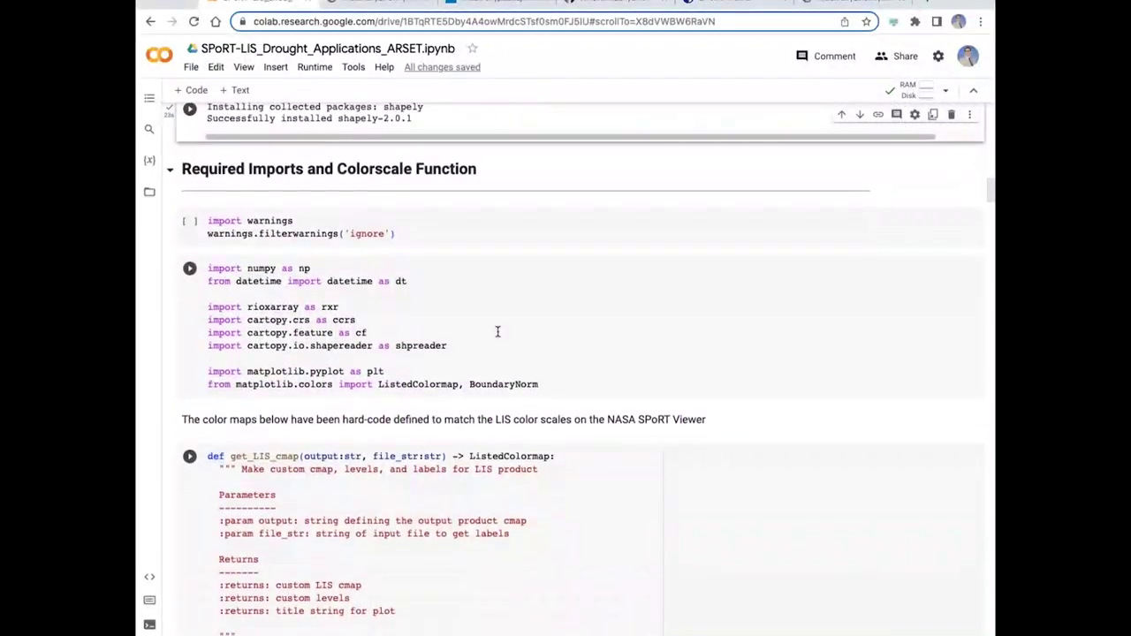
scroll(498, 331, down, 1)
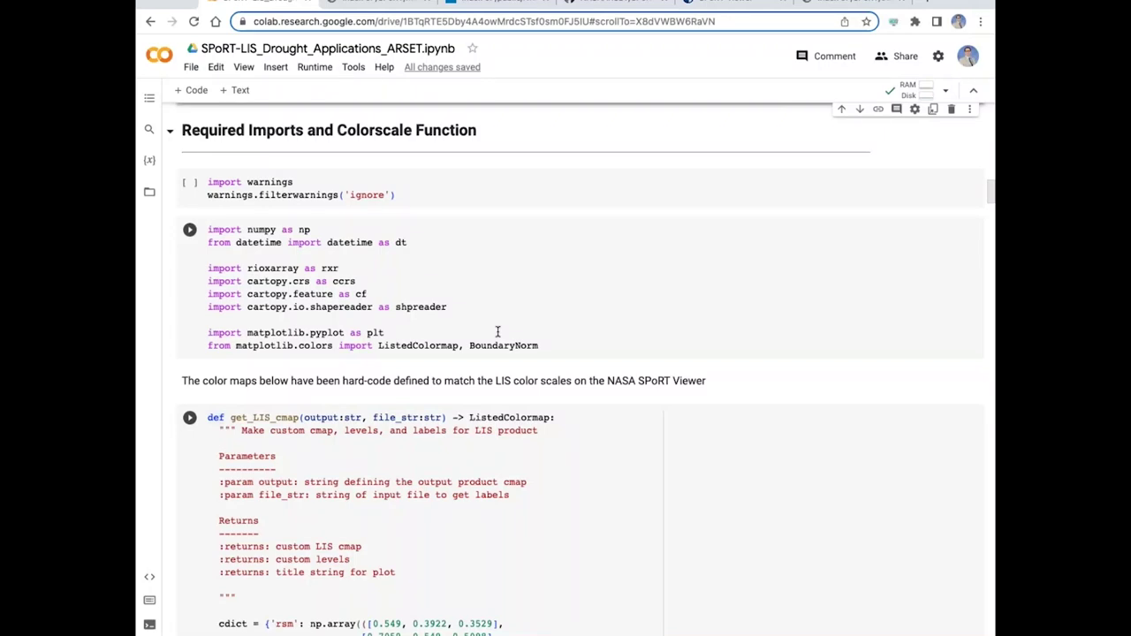
click(735, 3)
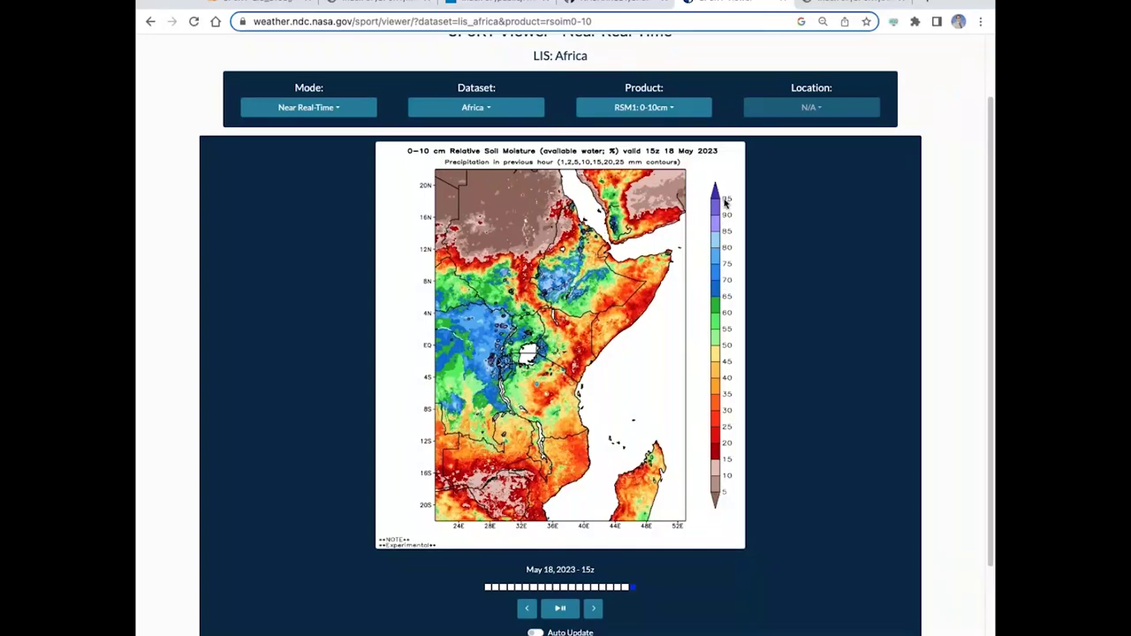
click(266, 4)
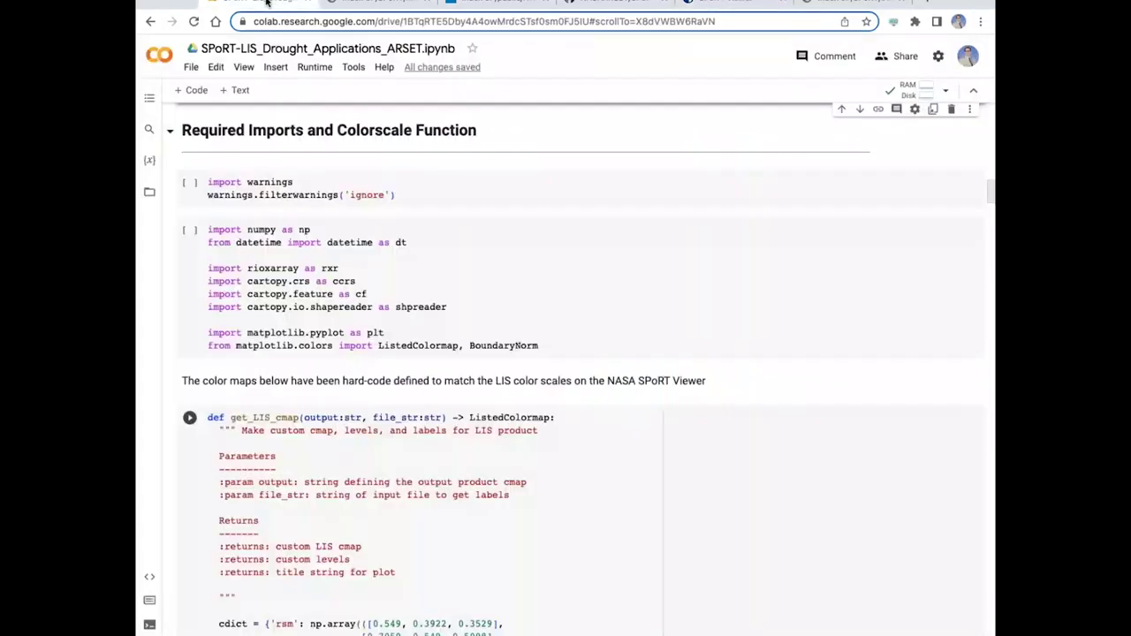
- Run the cell that ignores warnings and the cell that imports numpy, datetime, rioxarray, cartopy and matplotlib
click(191, 184)
click(191, 184)
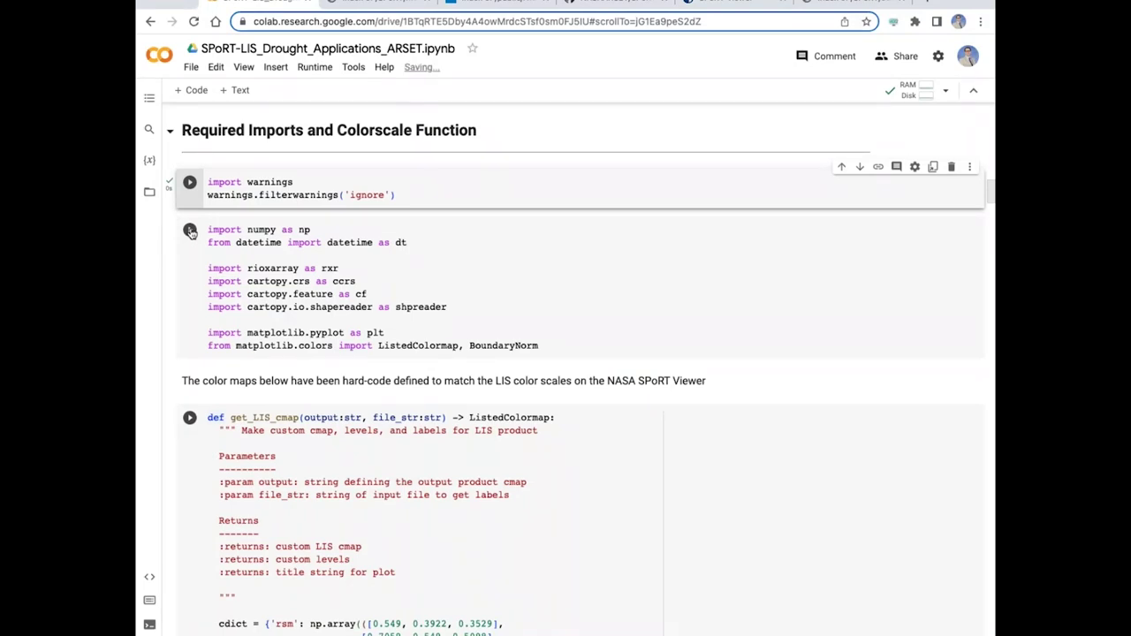
click(191, 231)
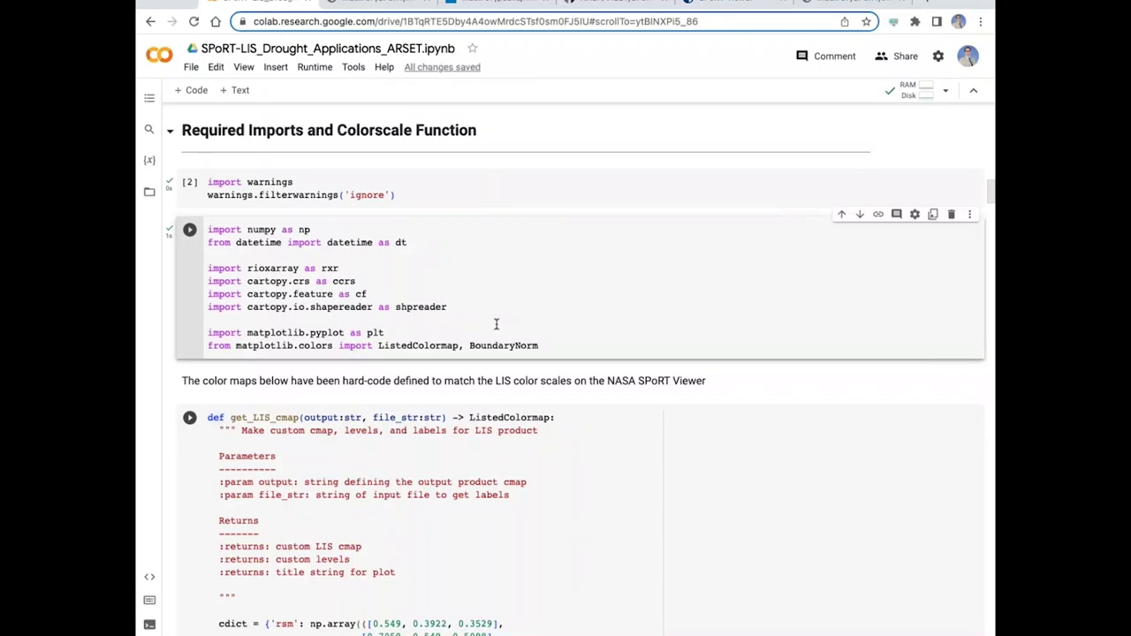
- Examine the get_LIS_cmap function's rsm, vsm, gvf, chg and per color arrays and its level definitions
scroll(496, 324, up, 1)
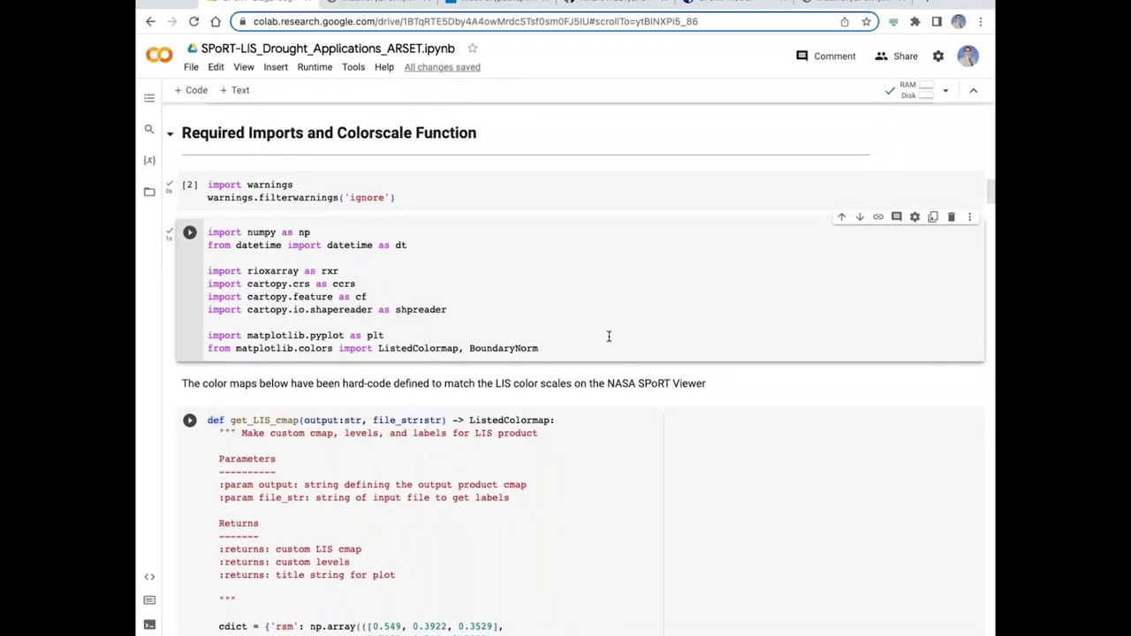
scroll(609, 336, down, 5)
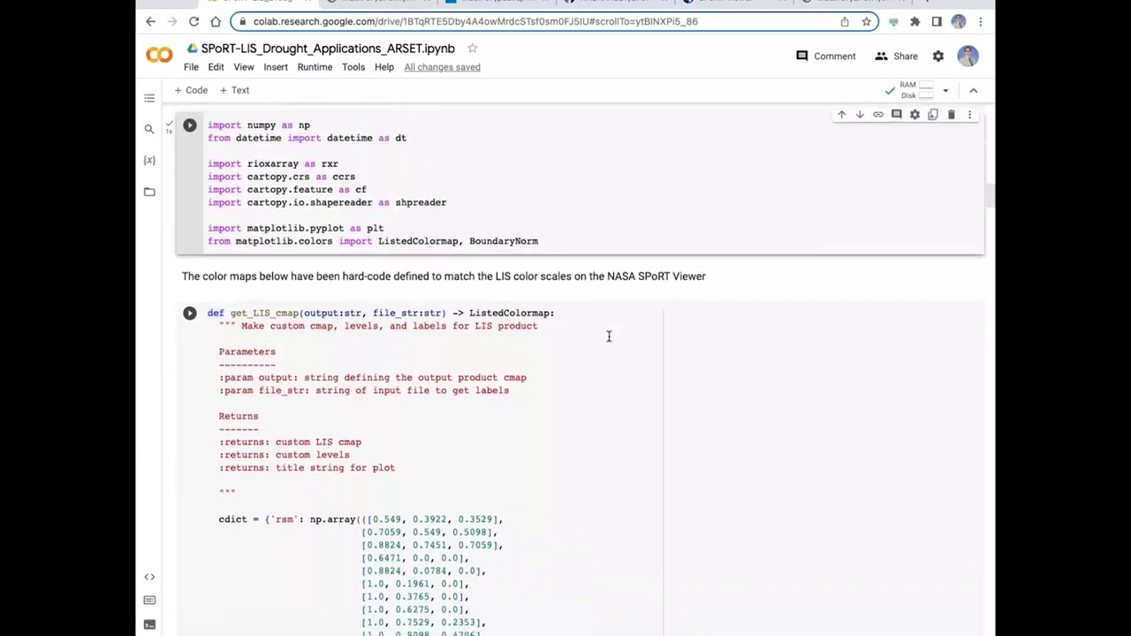
scroll(609, 335, down, 1)
scroll(609, 336, up, 2)
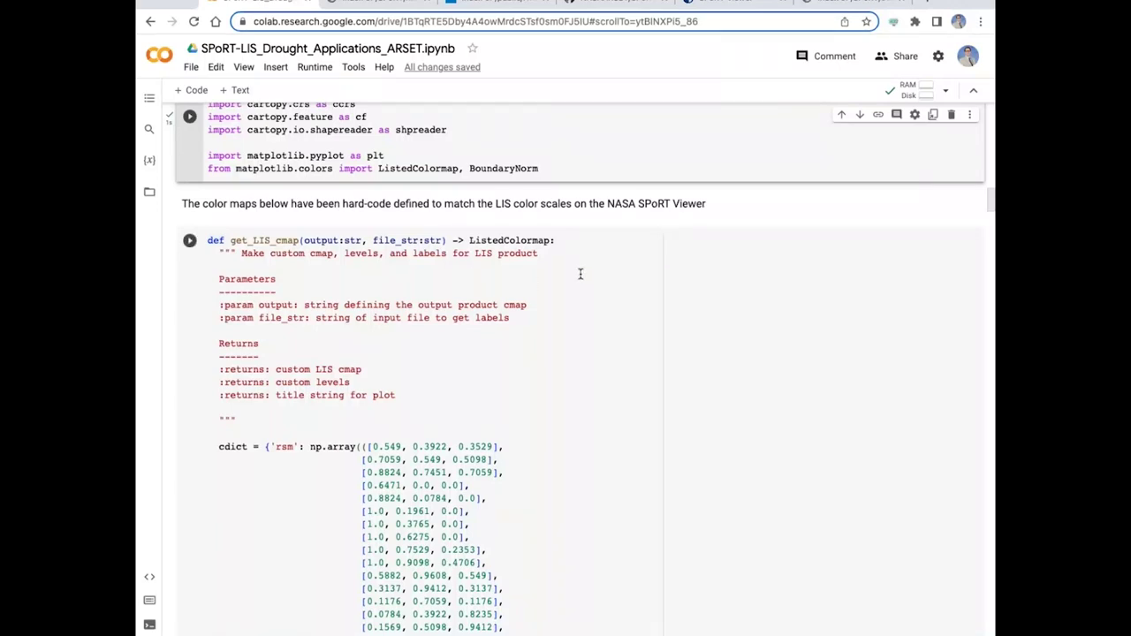
scroll(581, 274, down, 1)
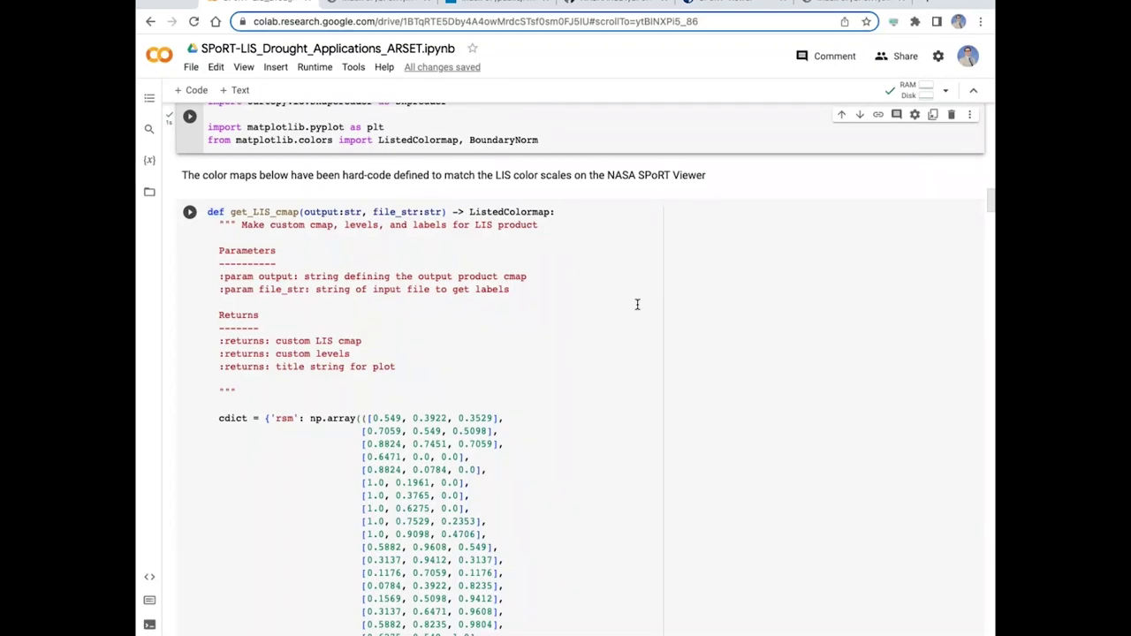
scroll(636, 304, down, 1)
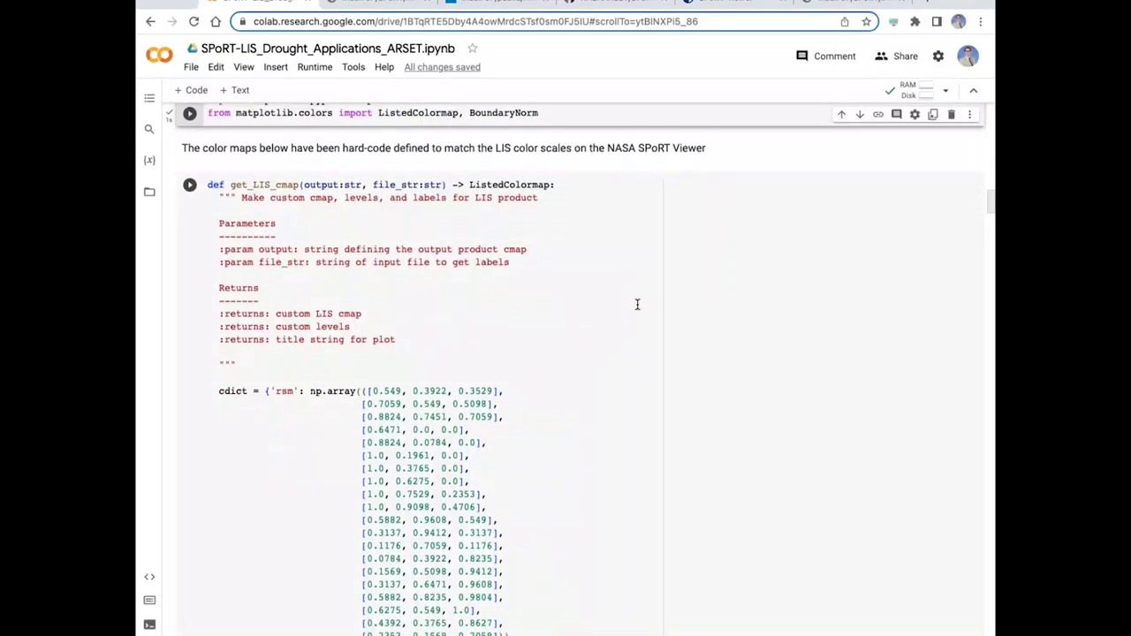
scroll(637, 304, down, 5)
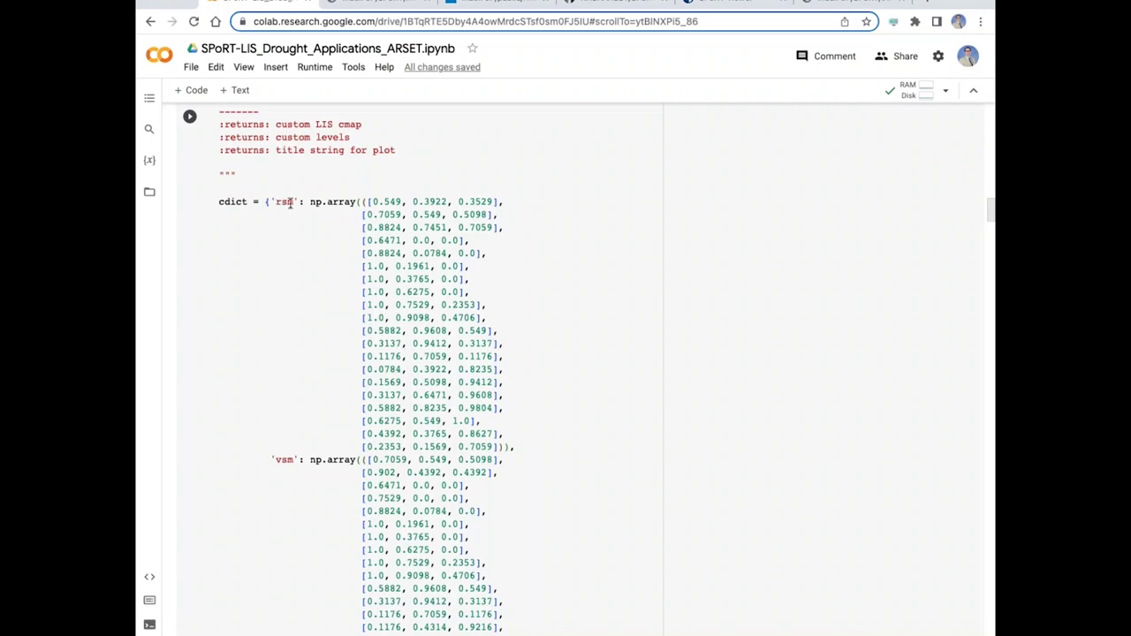
scroll(512, 242, down, 6)
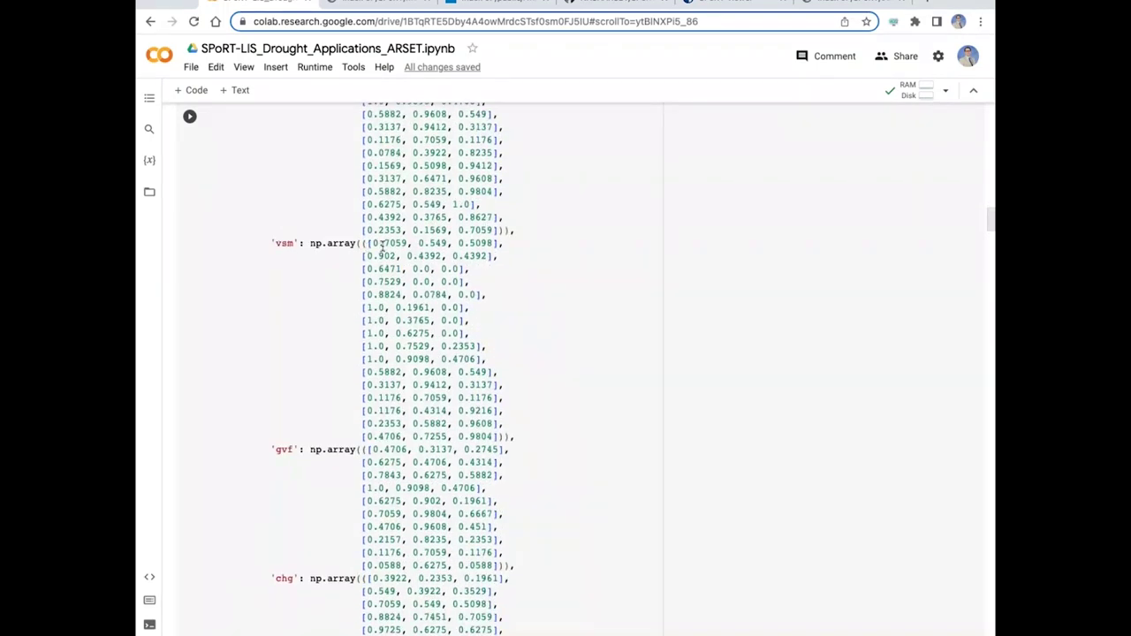
scroll(549, 248, down, 3)
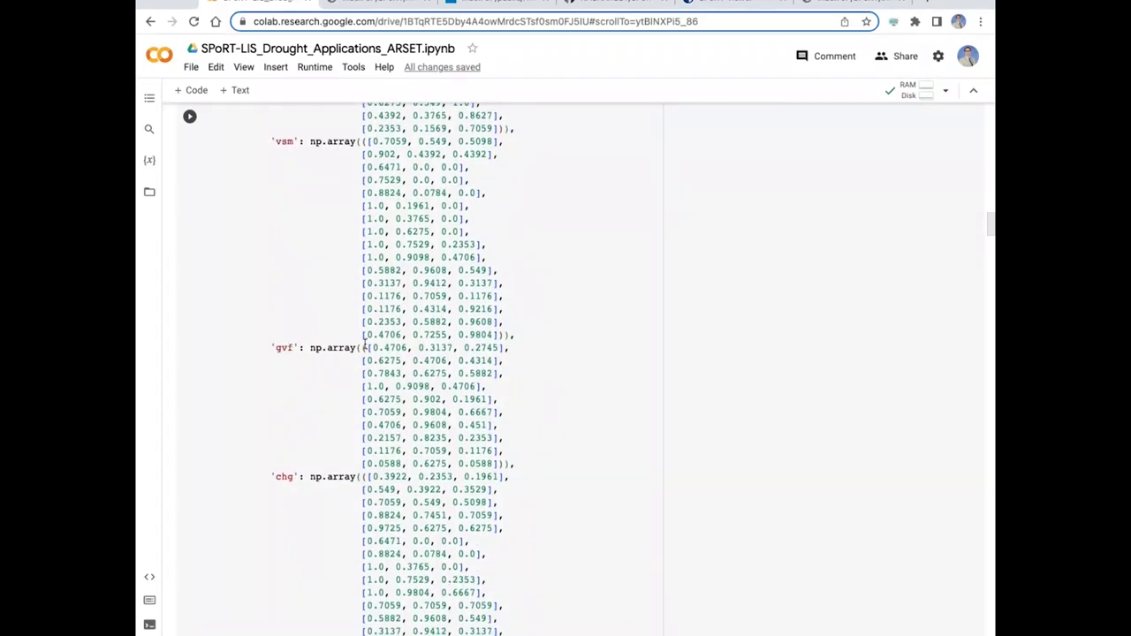
scroll(530, 335, down, 5)
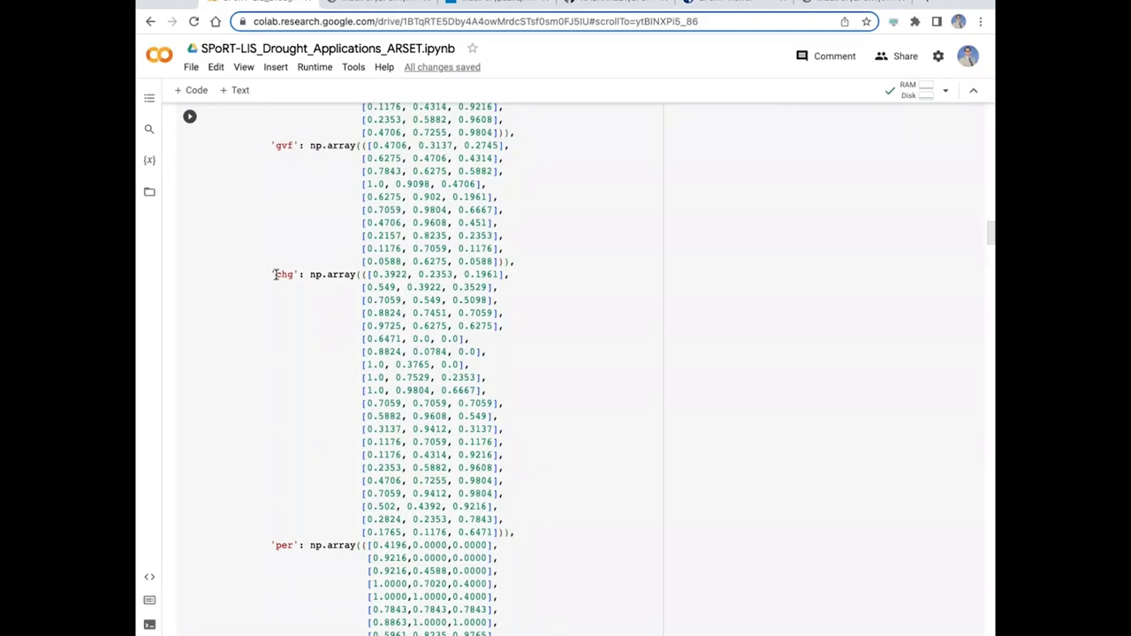
scroll(276, 275, down, 2)
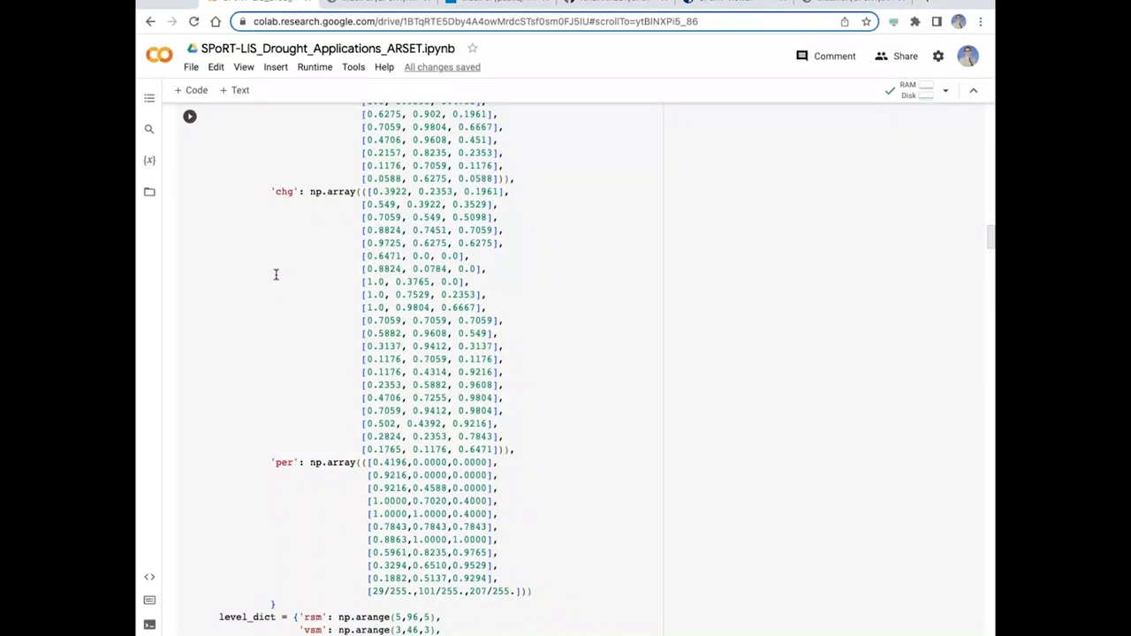
scroll(276, 275, down, 4)
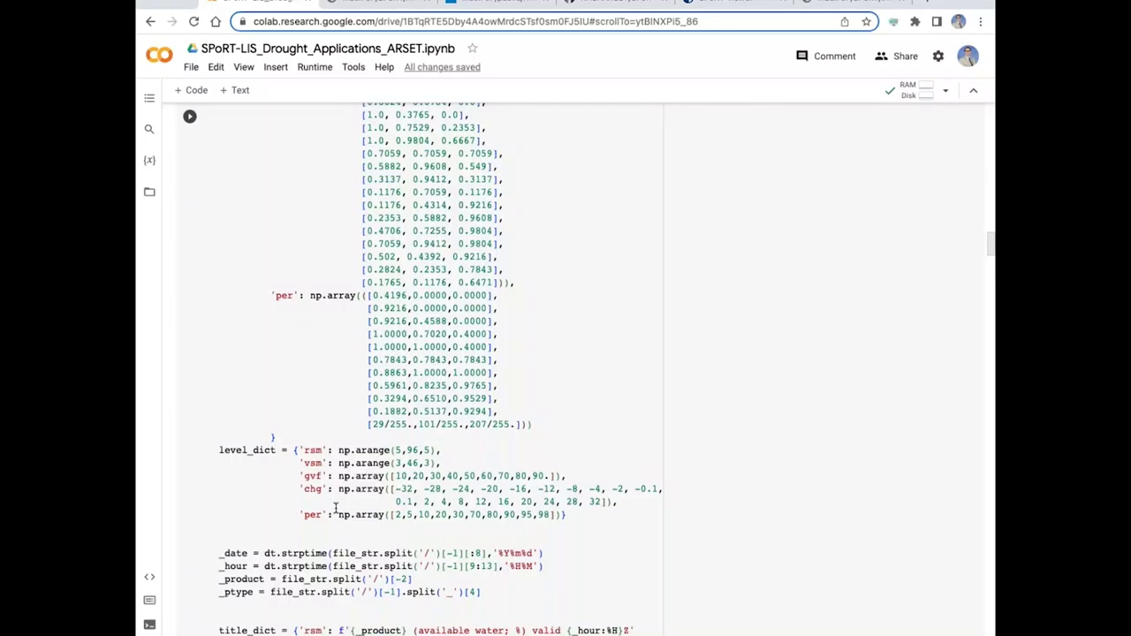
scroll(336, 508, up, 6)
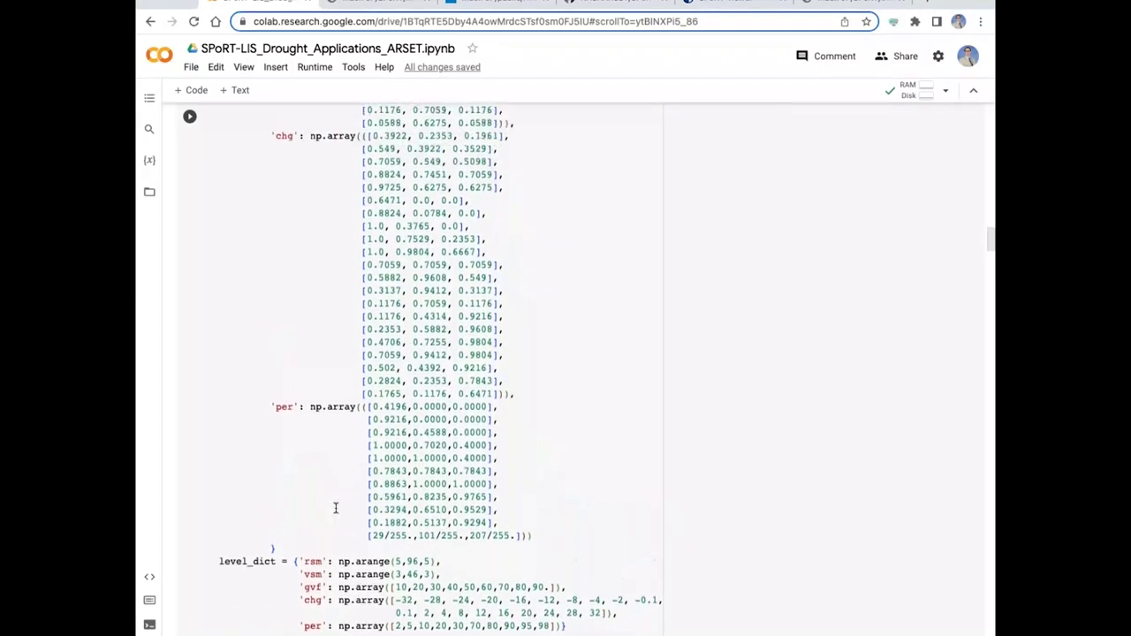
scroll(336, 508, up, 15)
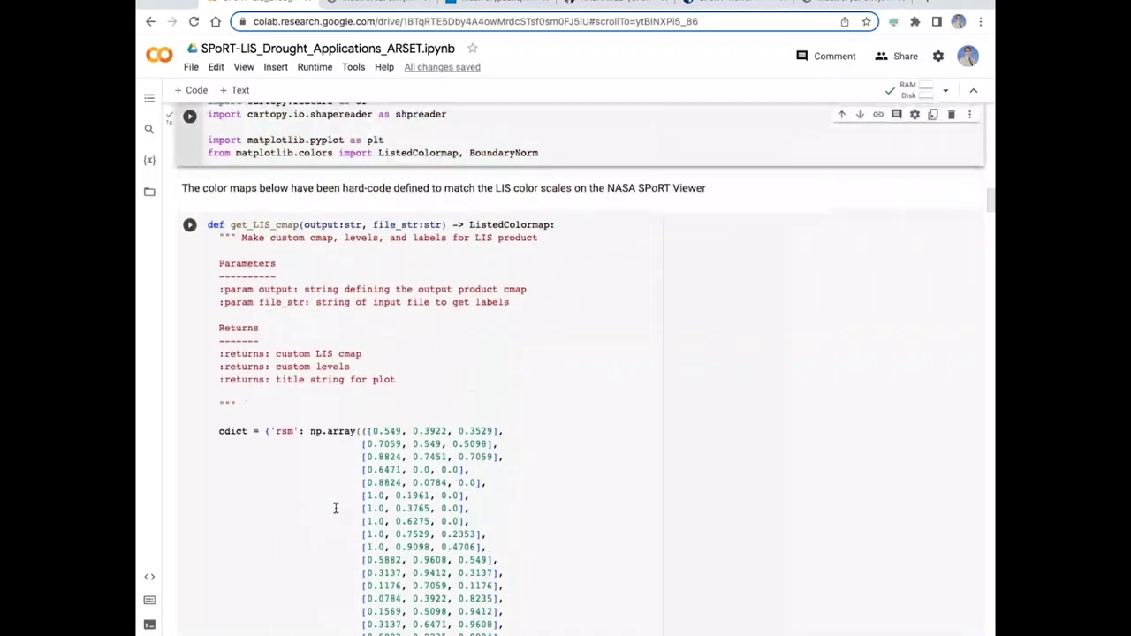
- Run the cell that defines the get_LIS_cmap function
click(190, 307)
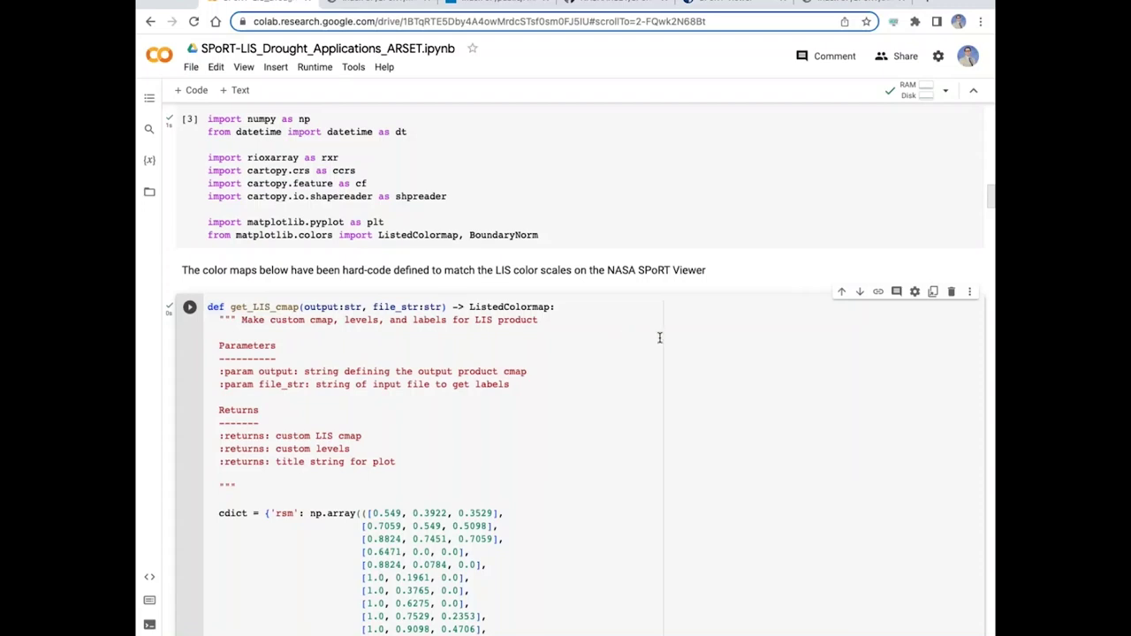
scroll(659, 338, down, 4)
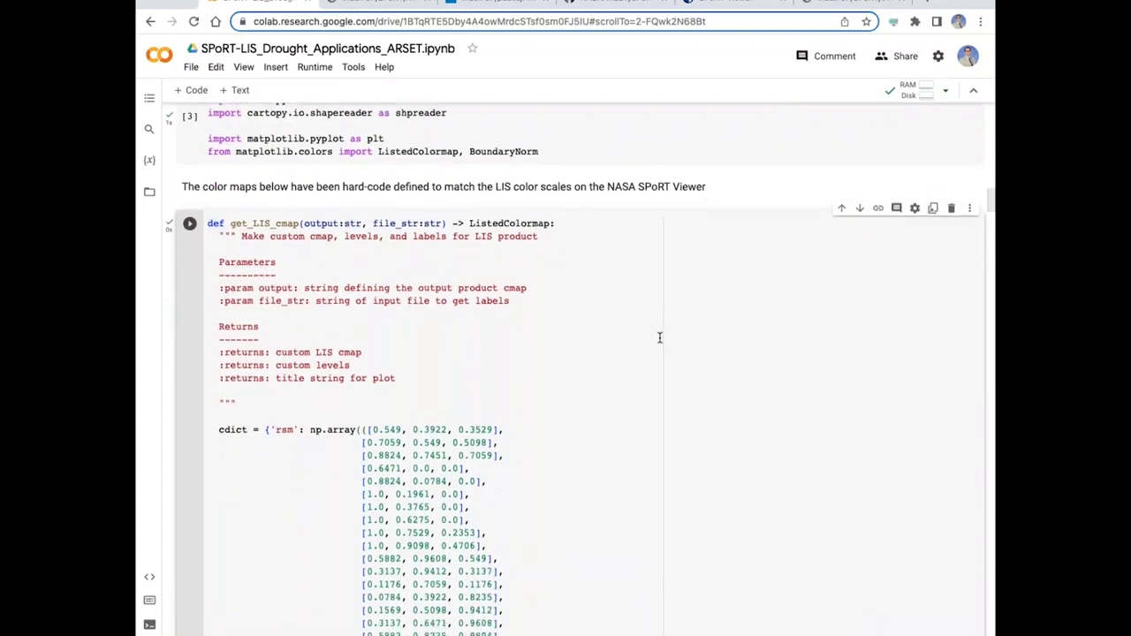
scroll(659, 338, down, 5)
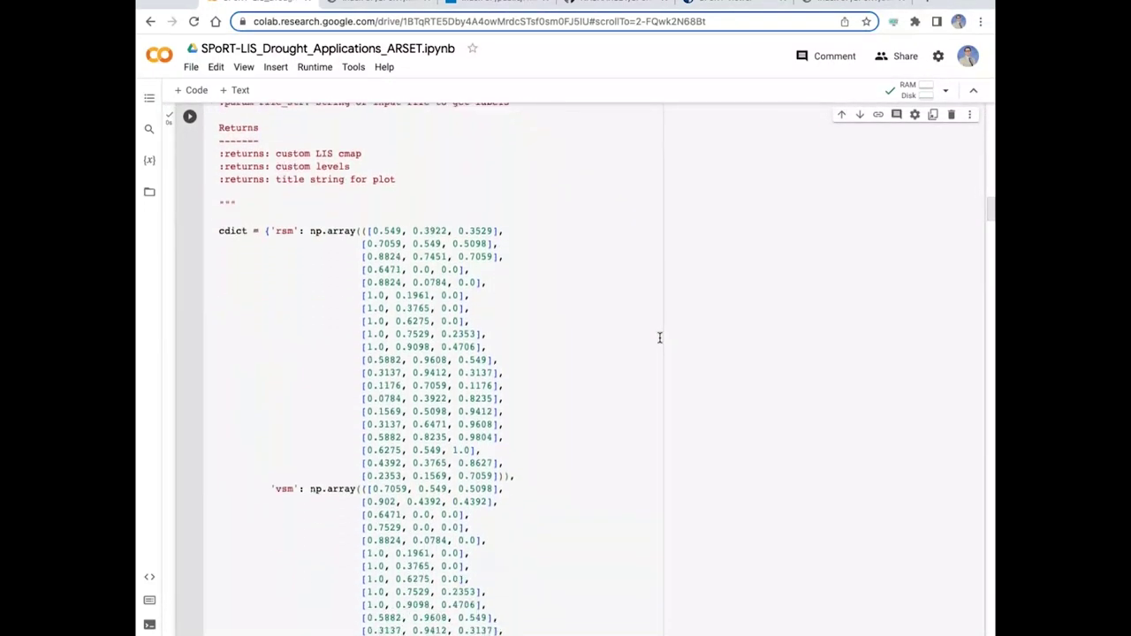
- Examine the rest of the get_LIS_cmap function: the date and product parsing, title_dict and the colormap's bad, over and under settings
scroll(660, 338, down, 16)
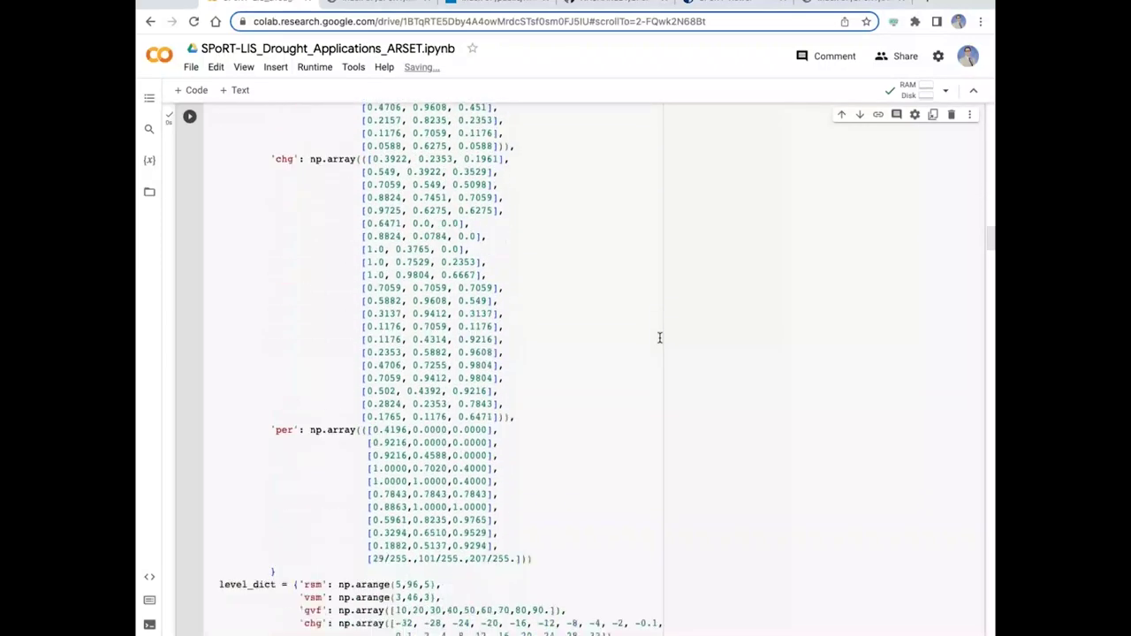
scroll(659, 338, down, 5)
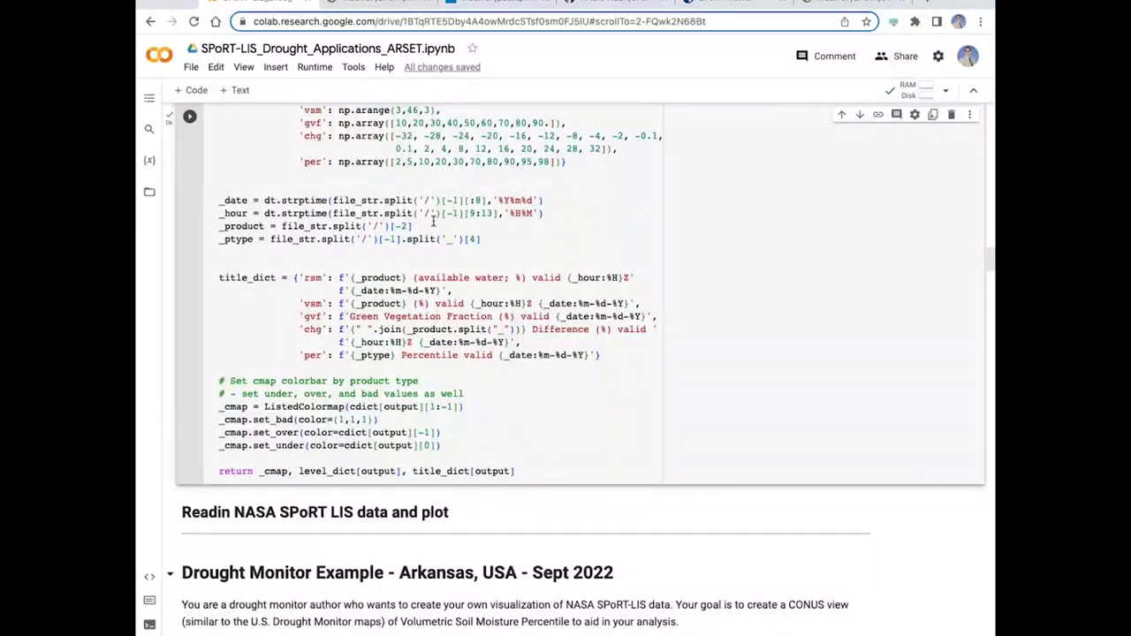
scroll(738, 317, down, 2)
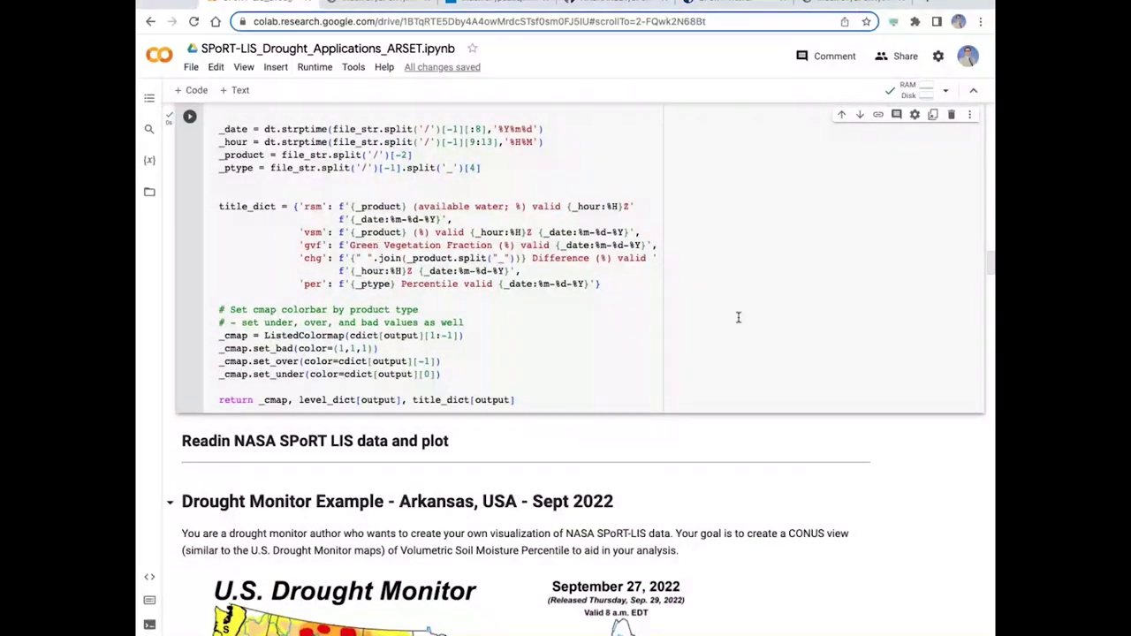
scroll(738, 318, down, 2)
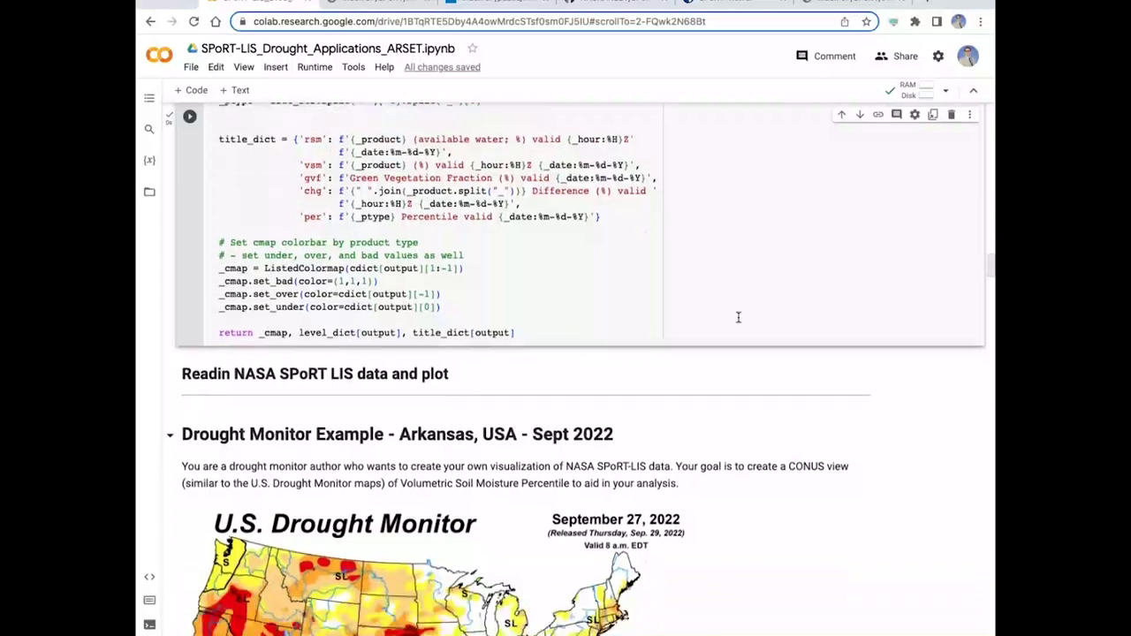
scroll(738, 317, down, 1)
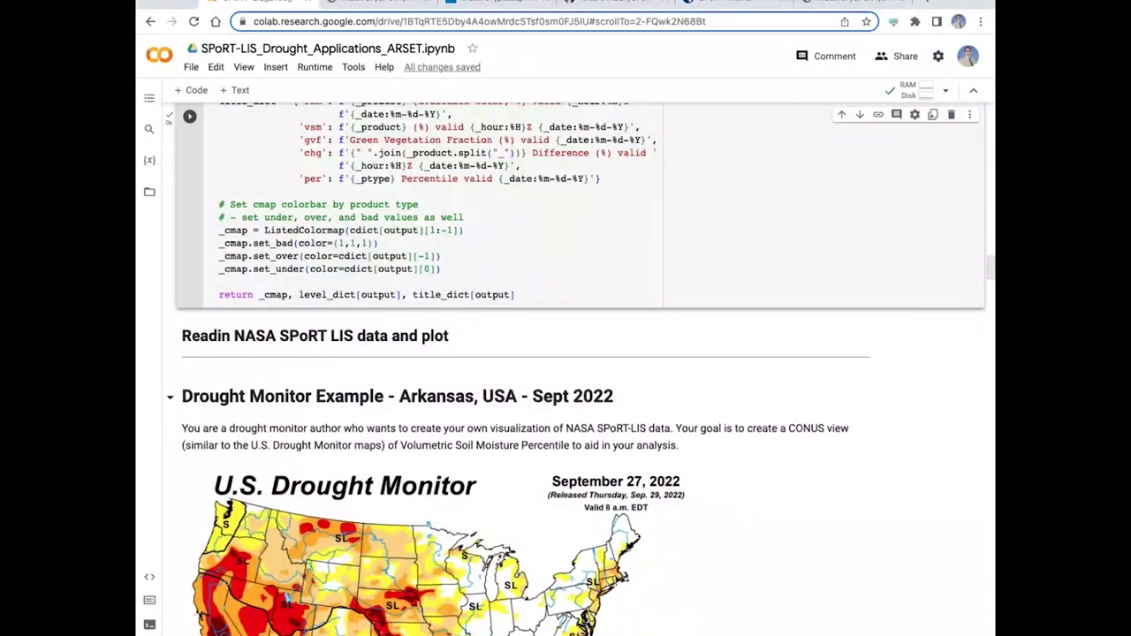
- Read the Drought Monitor Example for Arkansas, its September 27, 2022 map and the cell reading in the 0-10cm VSM percentile GeoTIFF
scroll(581, 368, down, 4)
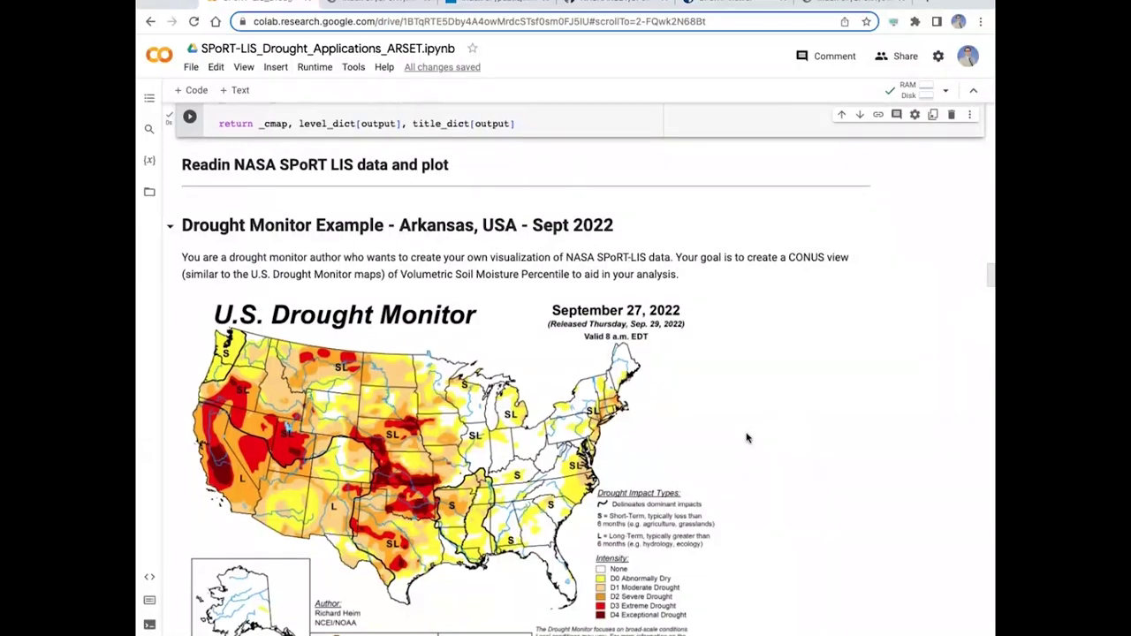
scroll(747, 438, down, 3)
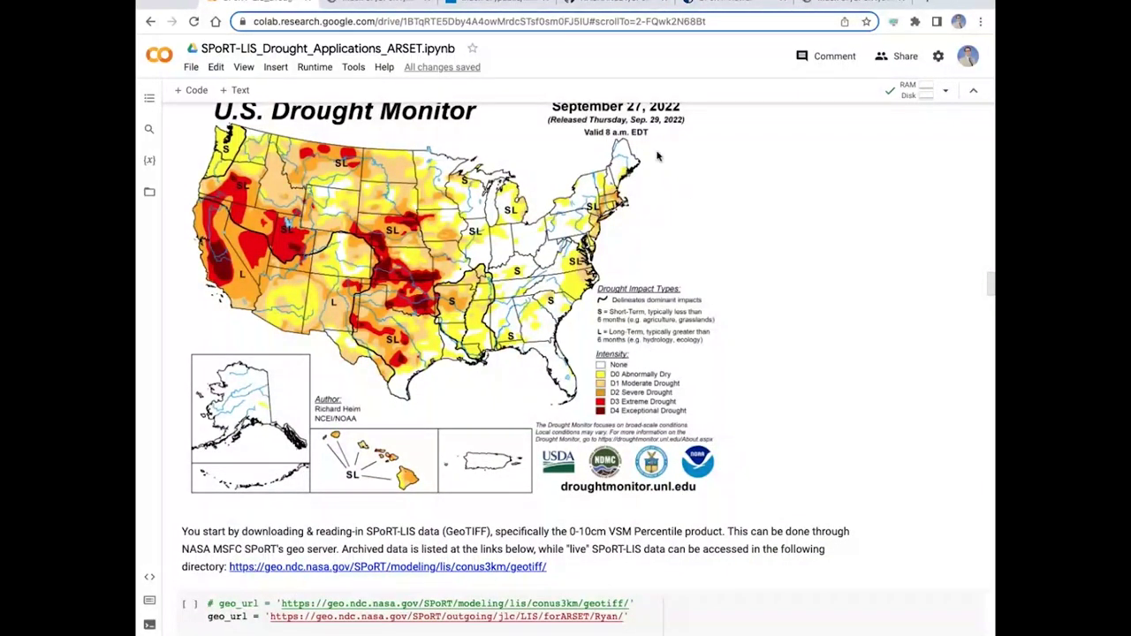
scroll(621, 188, up, 1)
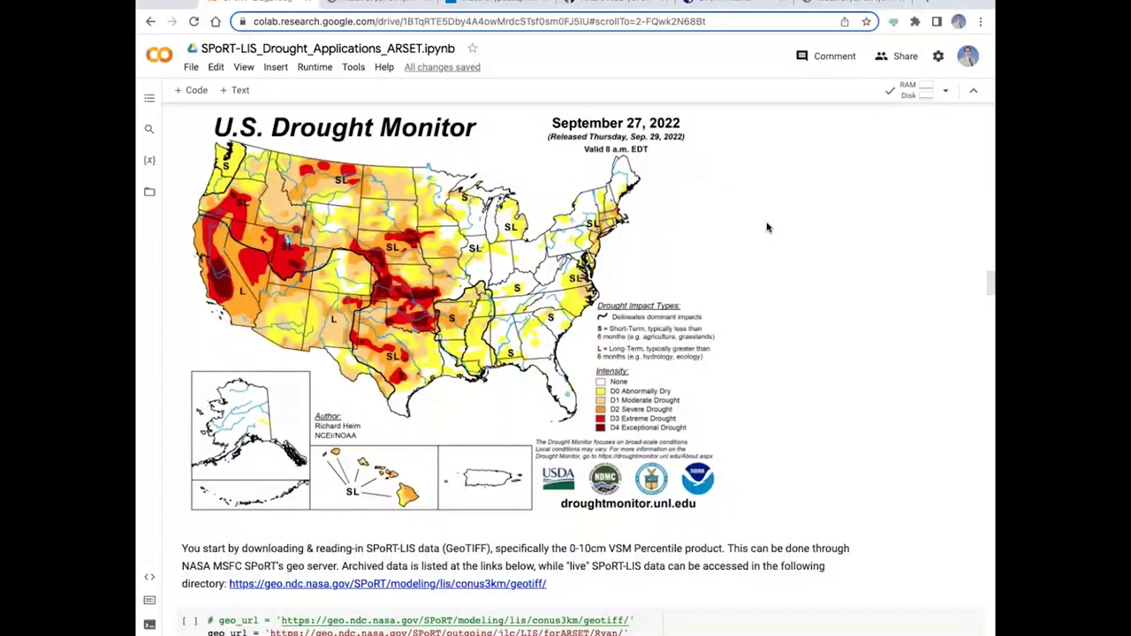
scroll(767, 228, down, 4)
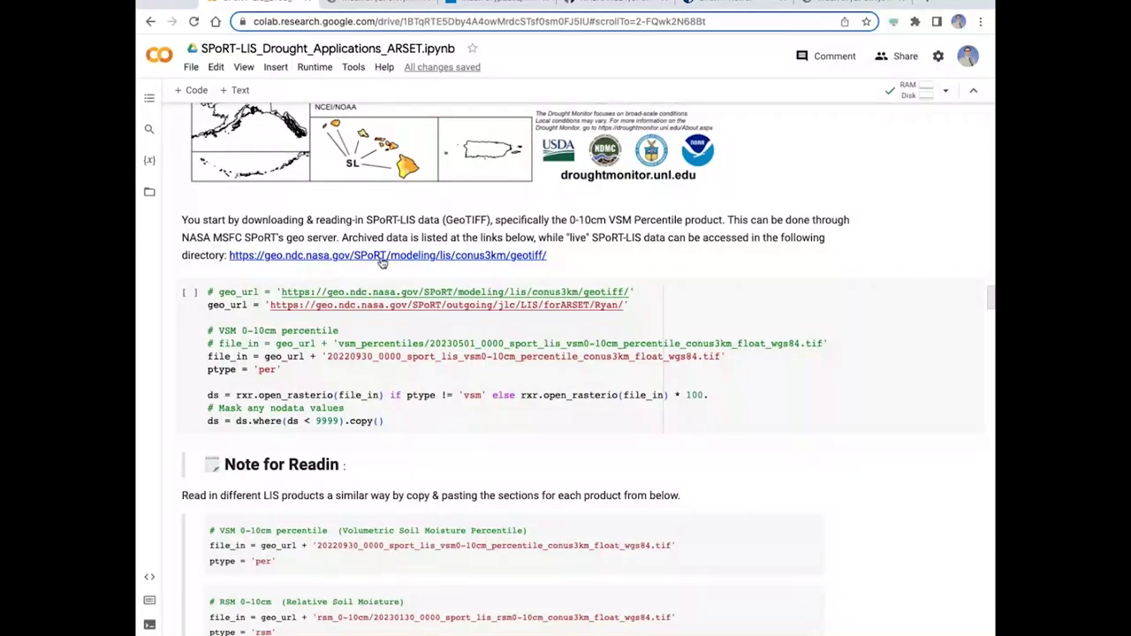
click(380, 9)
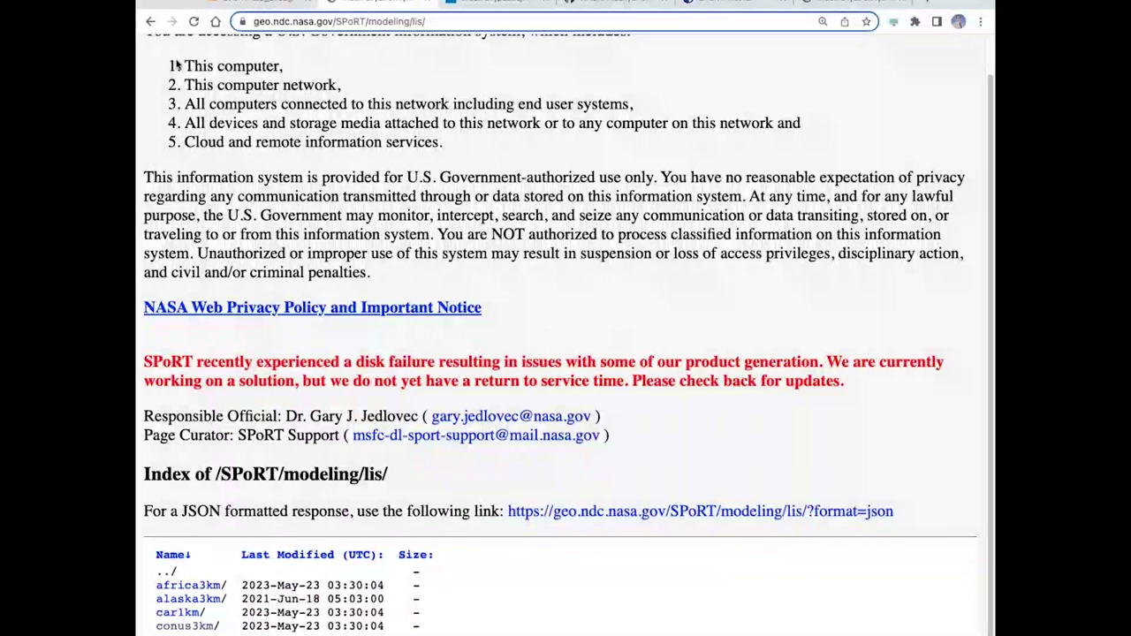
click(471, 22)
key(Right)
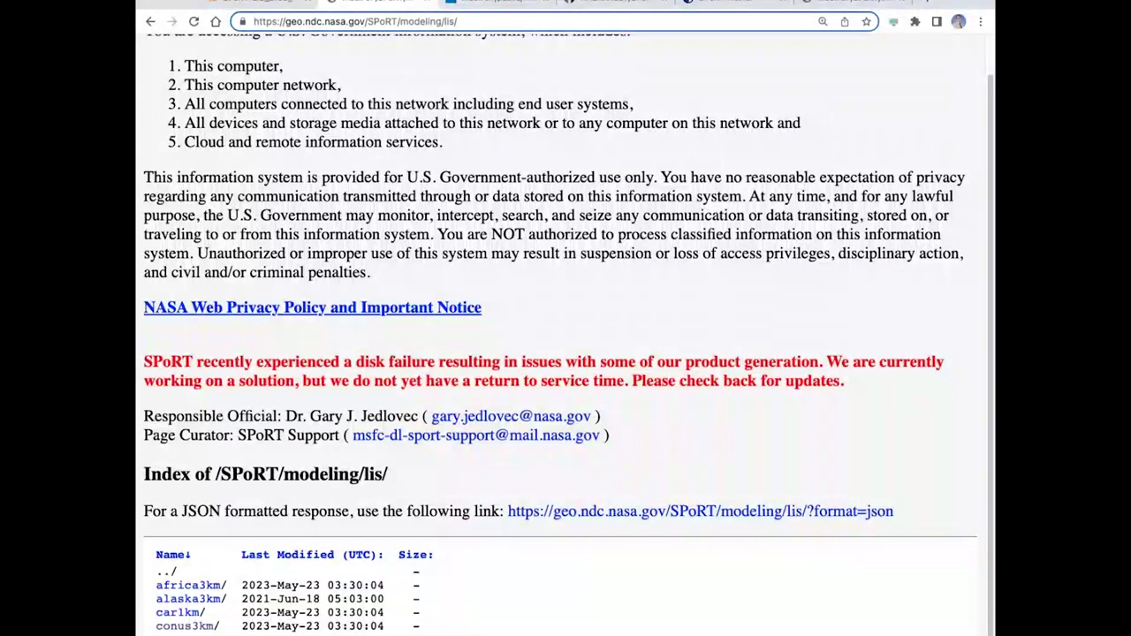
key(BackSpace)
key(BackSpace)
key(BackSpace)
key(BackSpace)
key(BackSpace)
key(BackSpace)
key(BackSpace)
key(BackSpace)
key(BackSpace)
key(BackSpace)
key(BackSpace)
key(BackSpace)
key(BackSpace)
key(BackSpace)
key(BackSpace)
key(BackSpace)
key(BackSpace)
key(BackSpace)
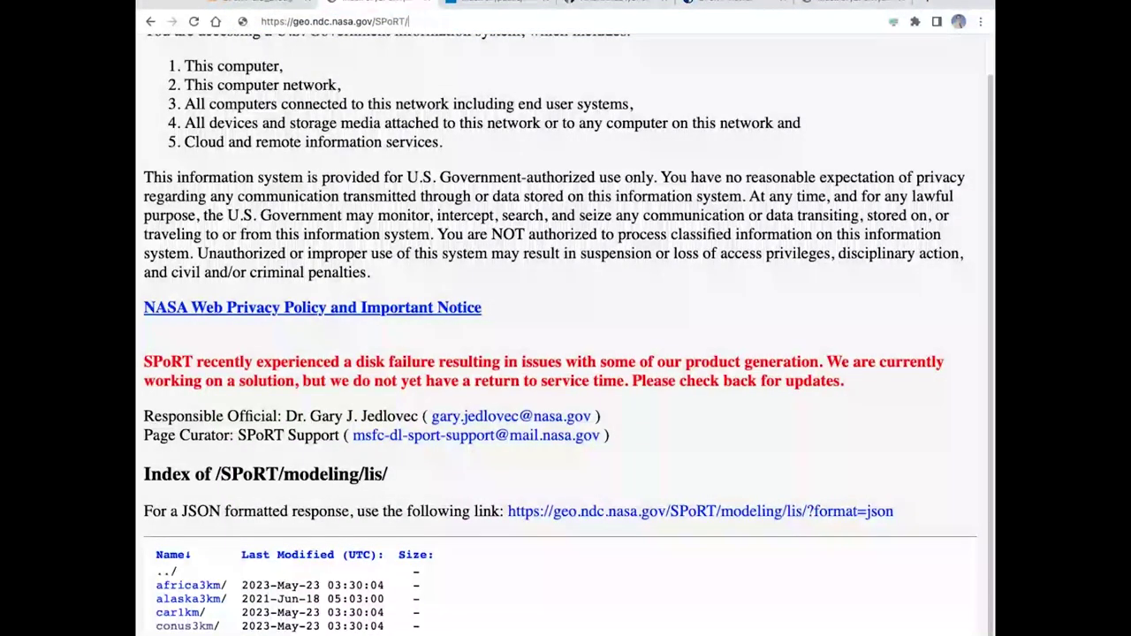
key(BackSpace)
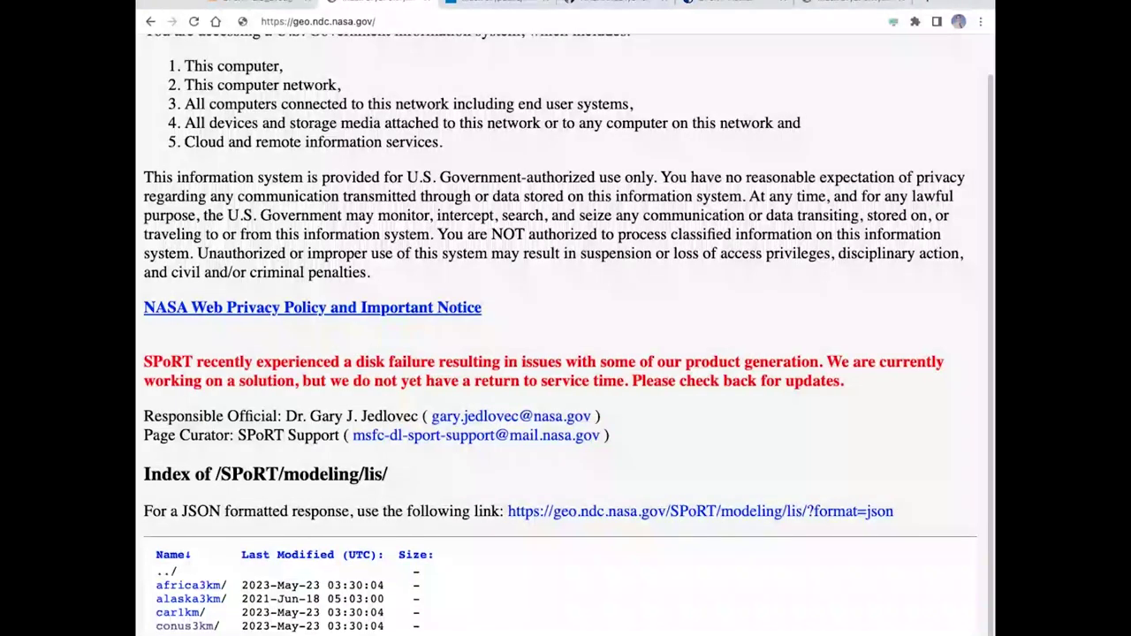
key(Return)
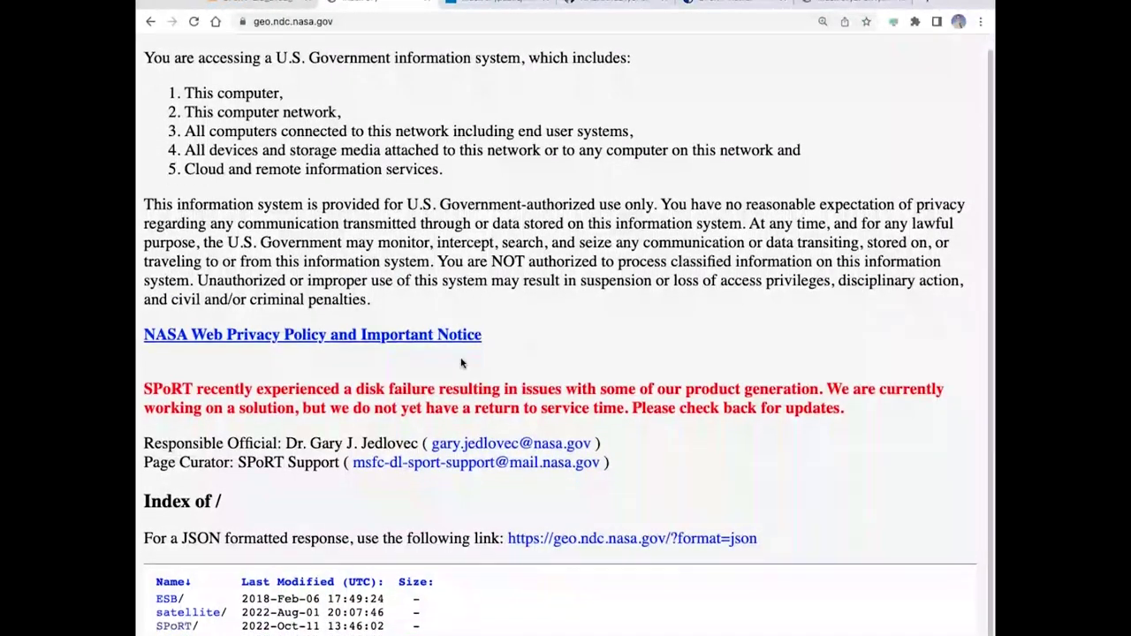
- Open the SPoRT/modeling/lis directory from the geo server's root index
click(175, 626)
scroll(473, 407, down, 3)
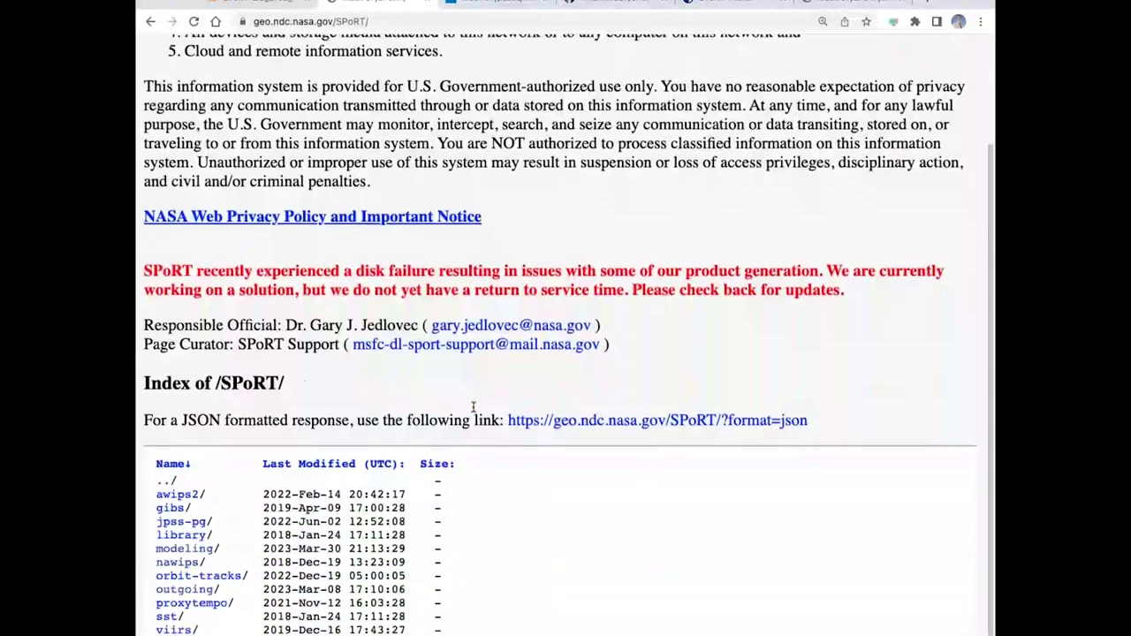
click(200, 549)
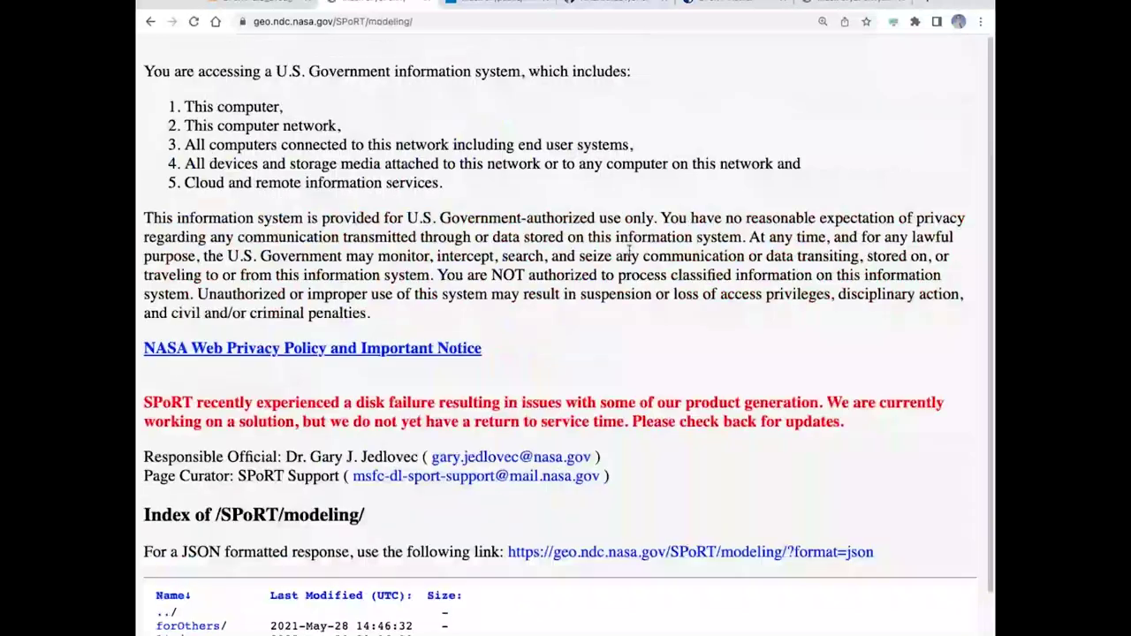
scroll(629, 252, down, 2)
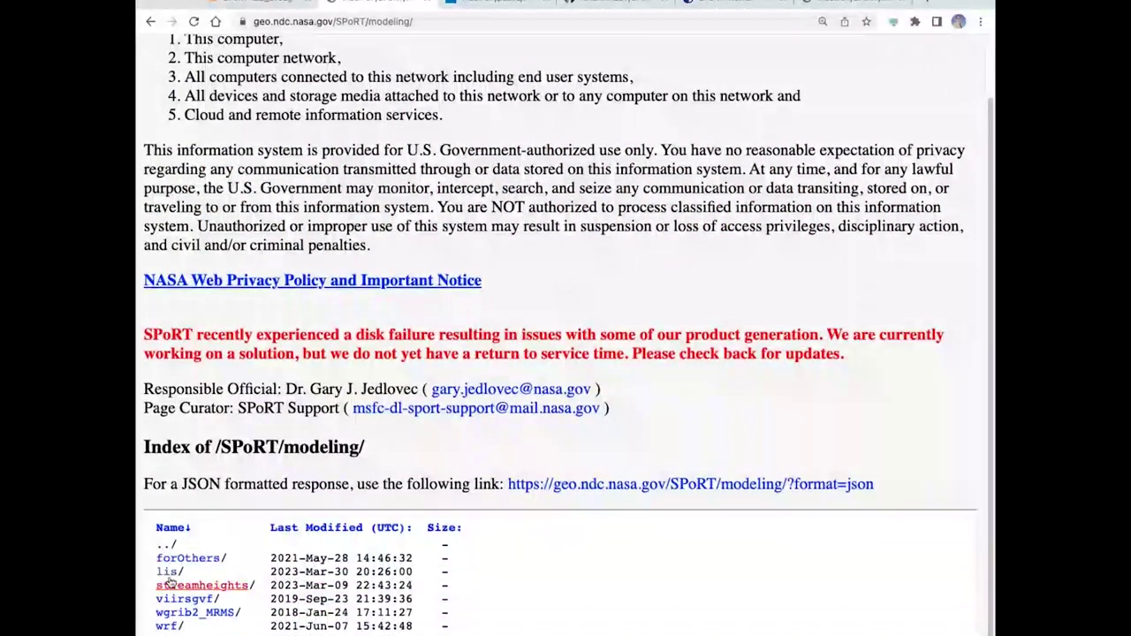
click(169, 572)
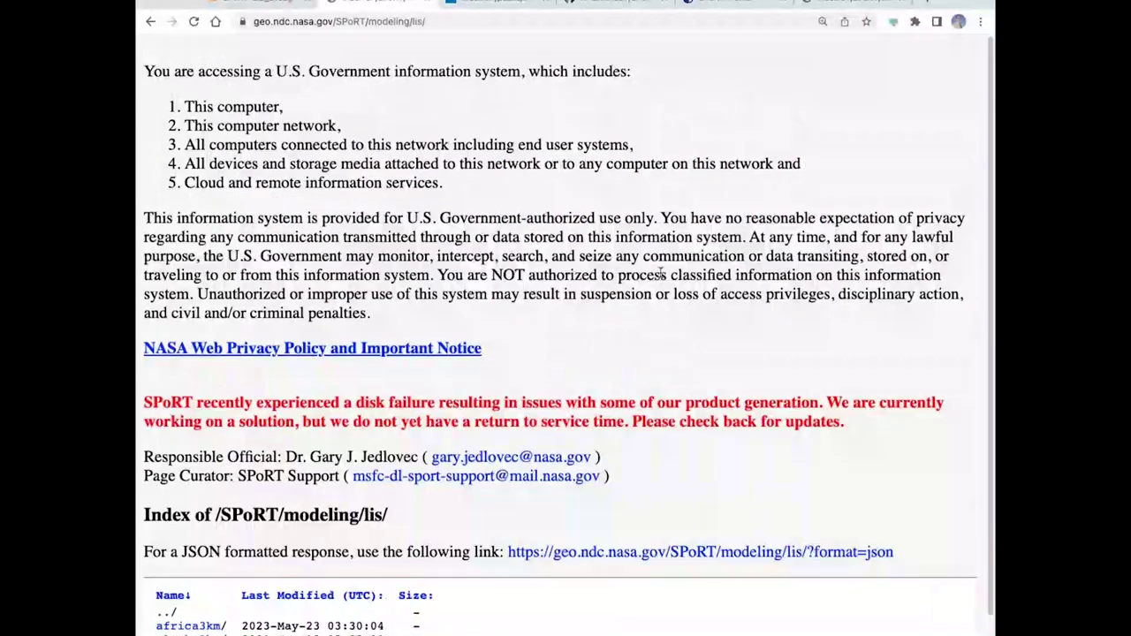
- Open the conus3km directory in the SPoRT LIS modeling index
scroll(661, 274, down, 1)
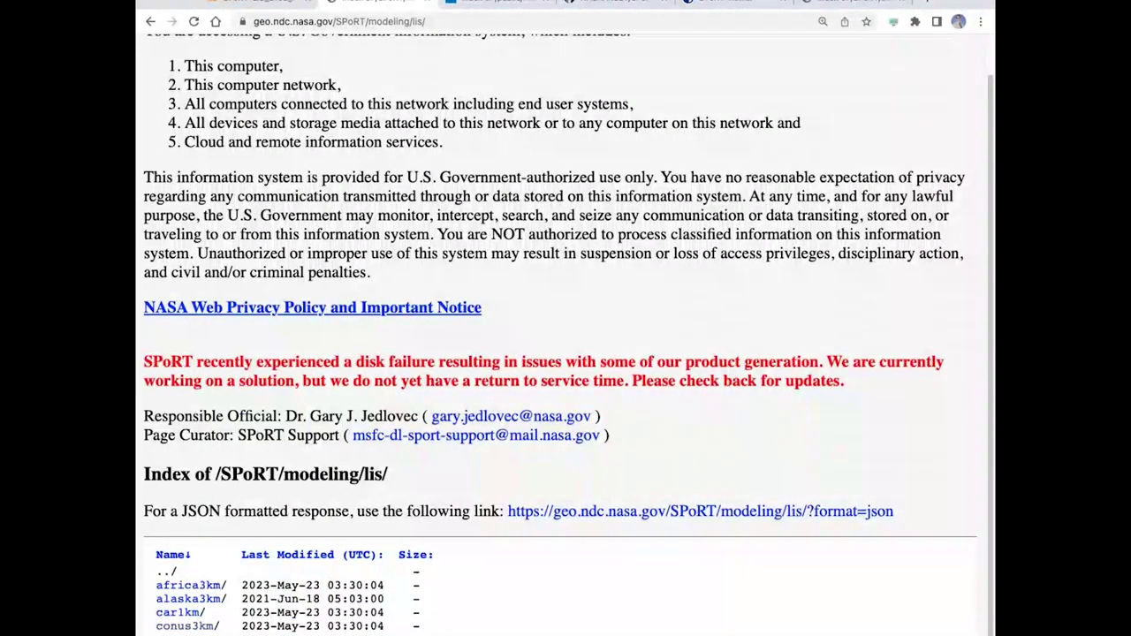
click(186, 587)
click(187, 627)
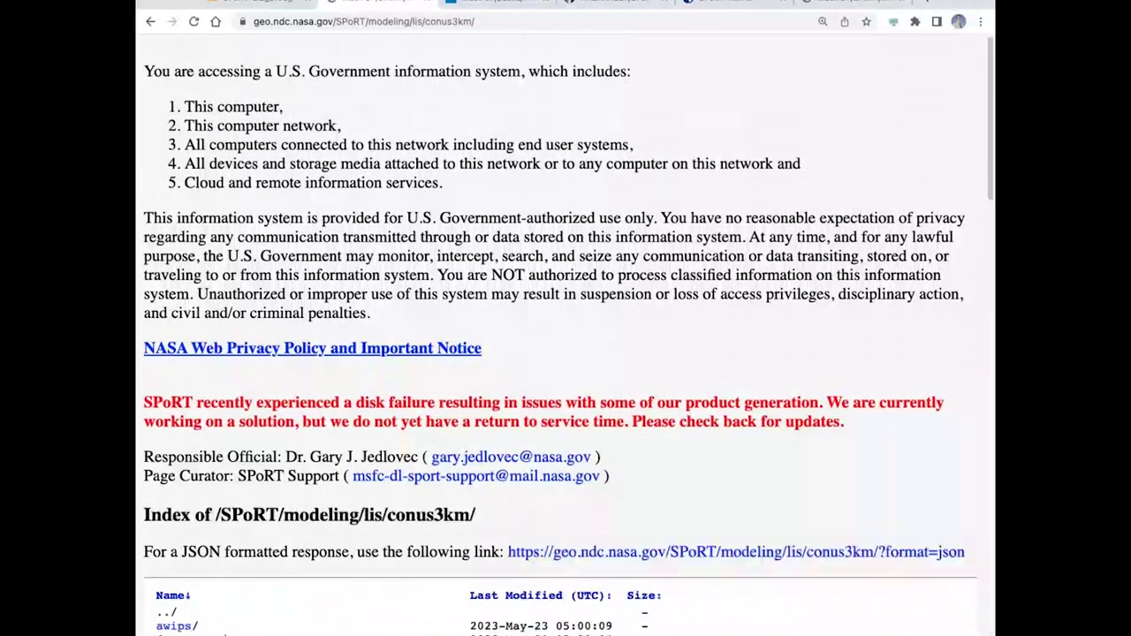
- Look over the conus3km folders and open the geotiff directory
scroll(605, 338, down, 5)
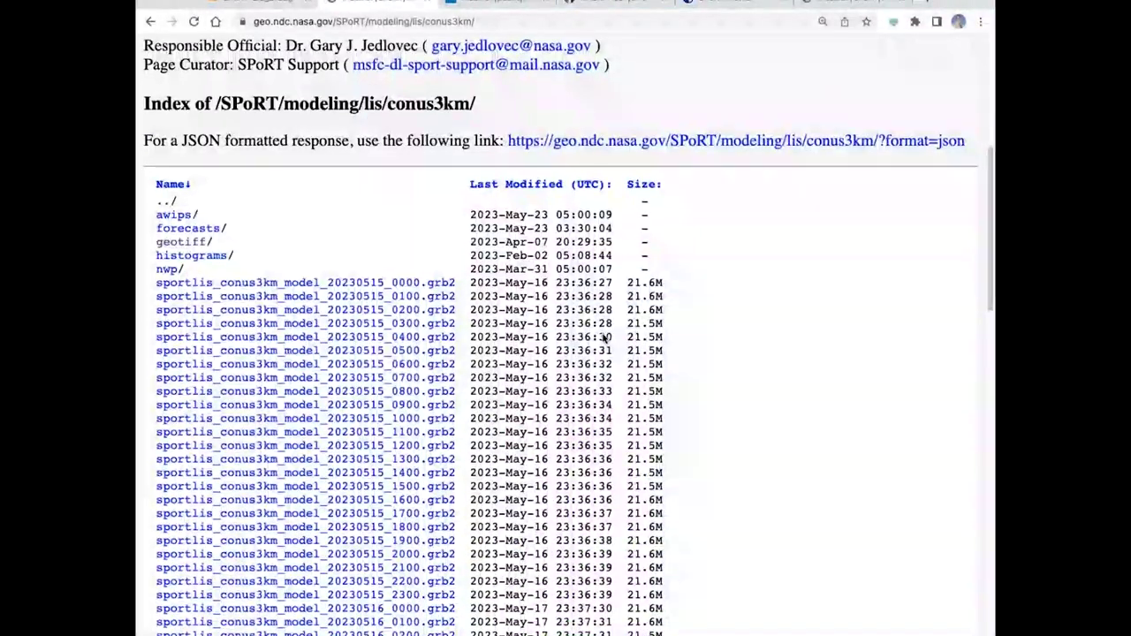
click(188, 228)
click(181, 215)
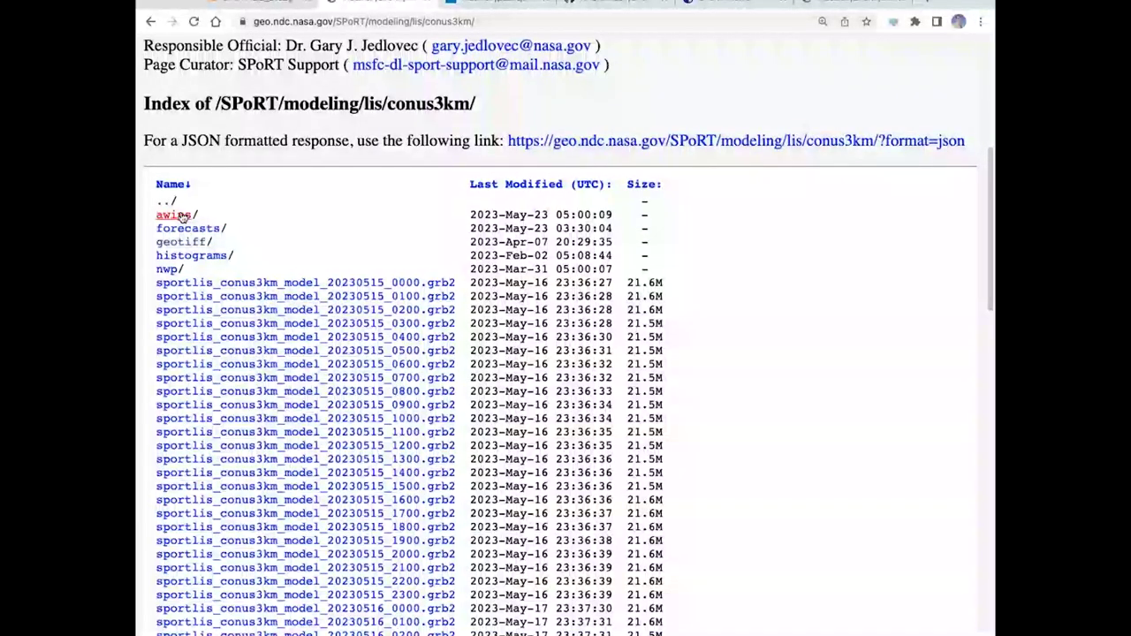
click(196, 229)
click(181, 243)
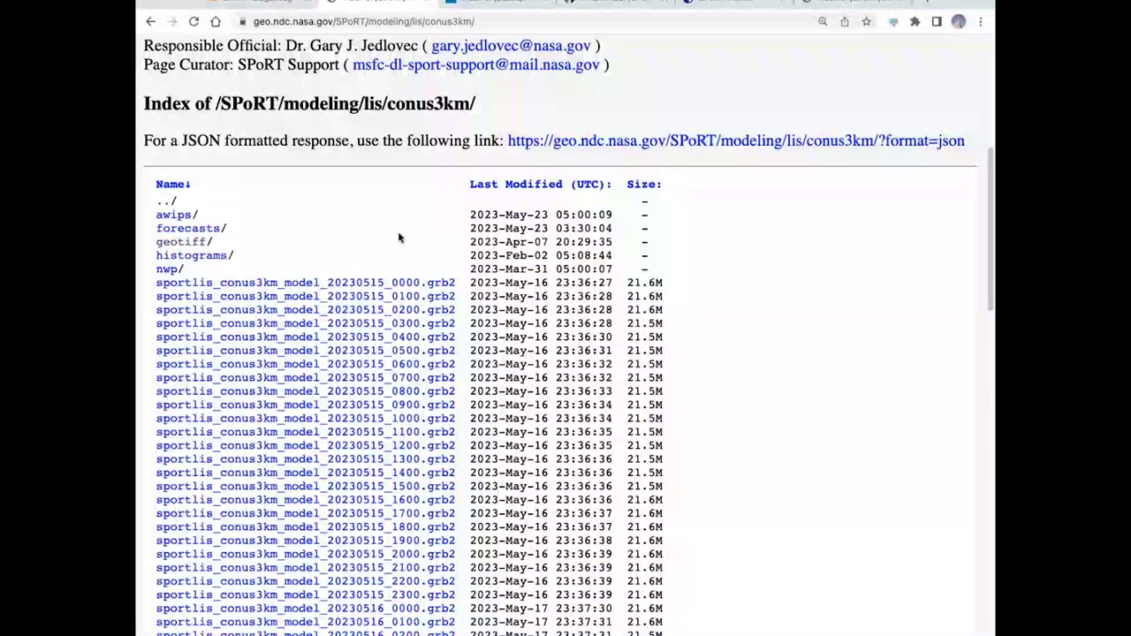
click(397, 310)
click(181, 244)
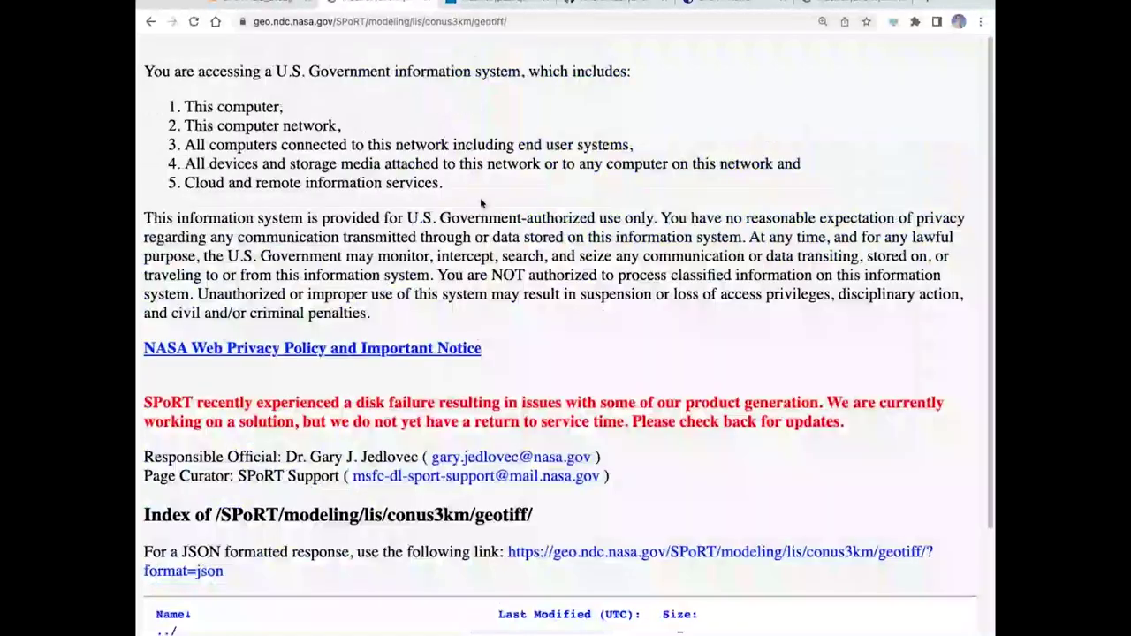
- Open the vsm_percentiles folder and examine the dates, soil depths and formats in its file list
scroll(481, 203, down, 3)
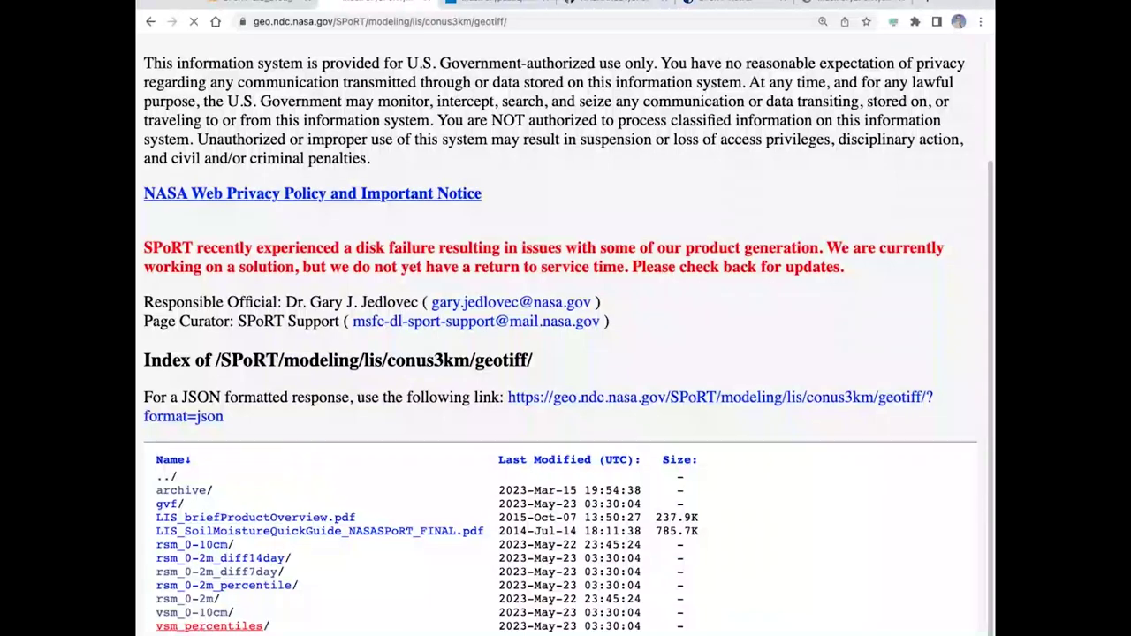
scroll(685, 265, down, 15)
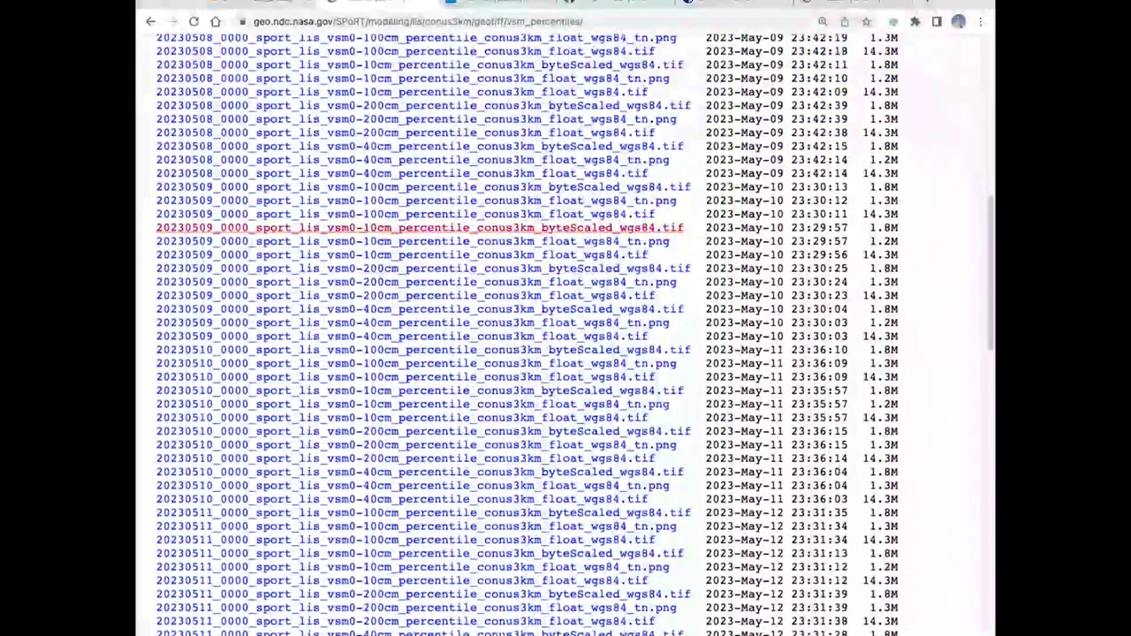
scroll(420, 227, up, 2)
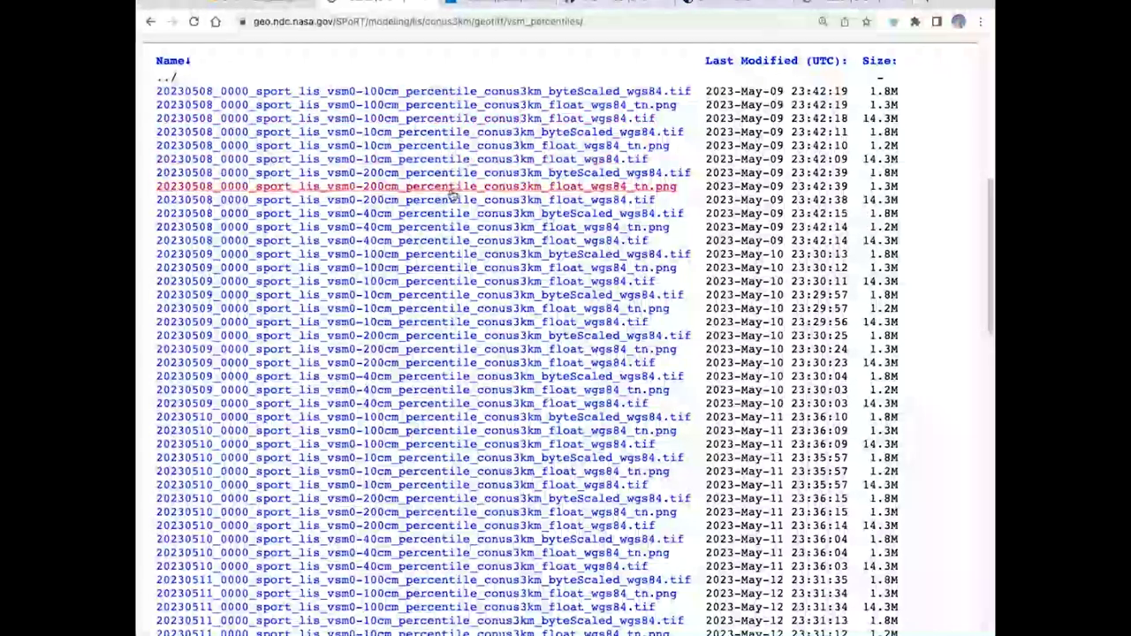
scroll(452, 195, up, 1)
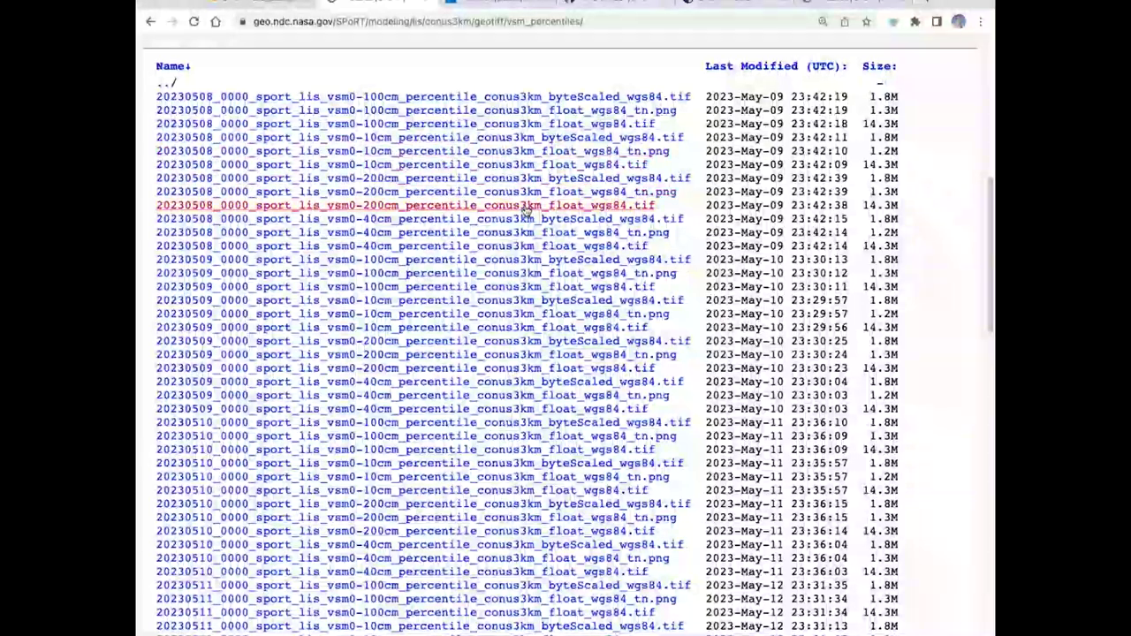
scroll(398, 106, up, 3)
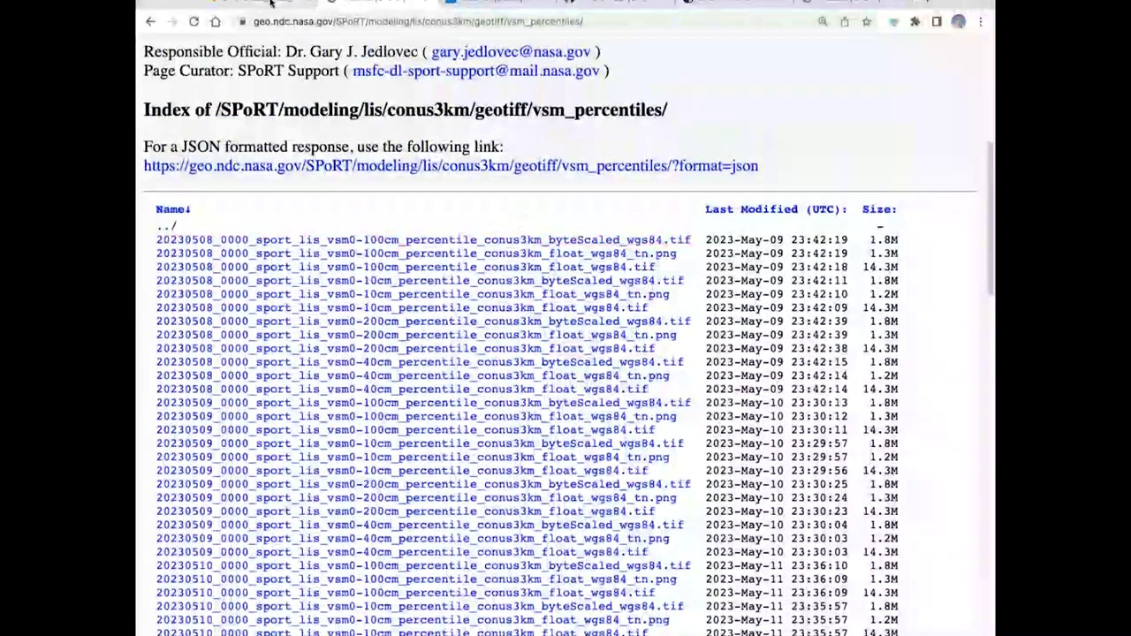
- Switch to the SPoRT-LIS_Drought_Applications_ARSET notebook in Google Colab and review the geo_url and file_in lines of the data-reading cell
click(272, 5)
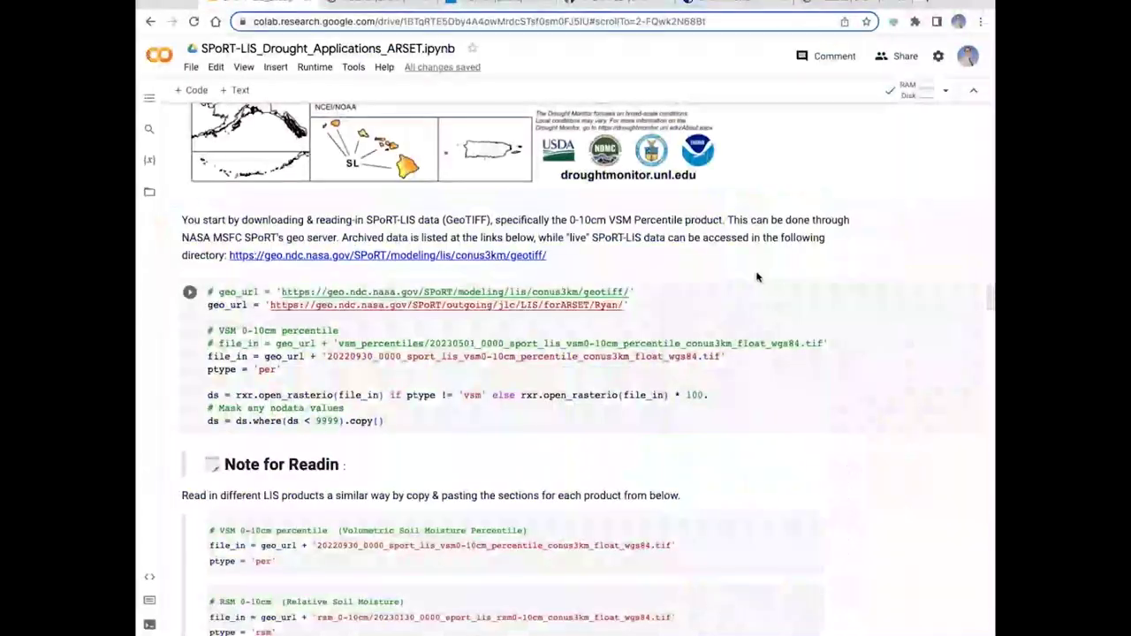
click(556, 304)
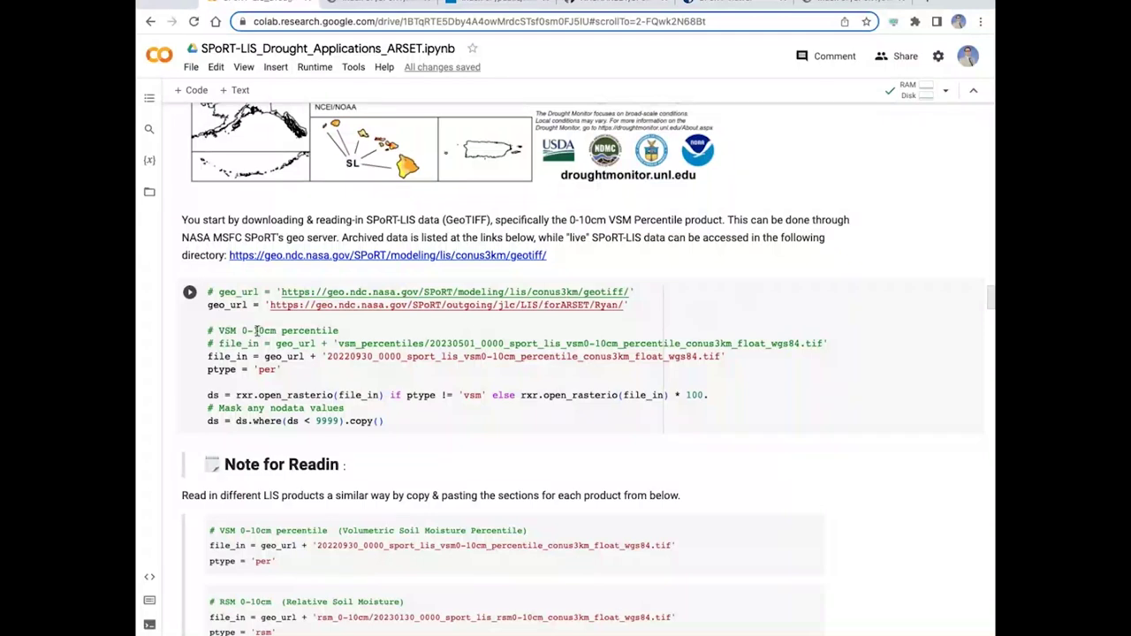
click(212, 307)
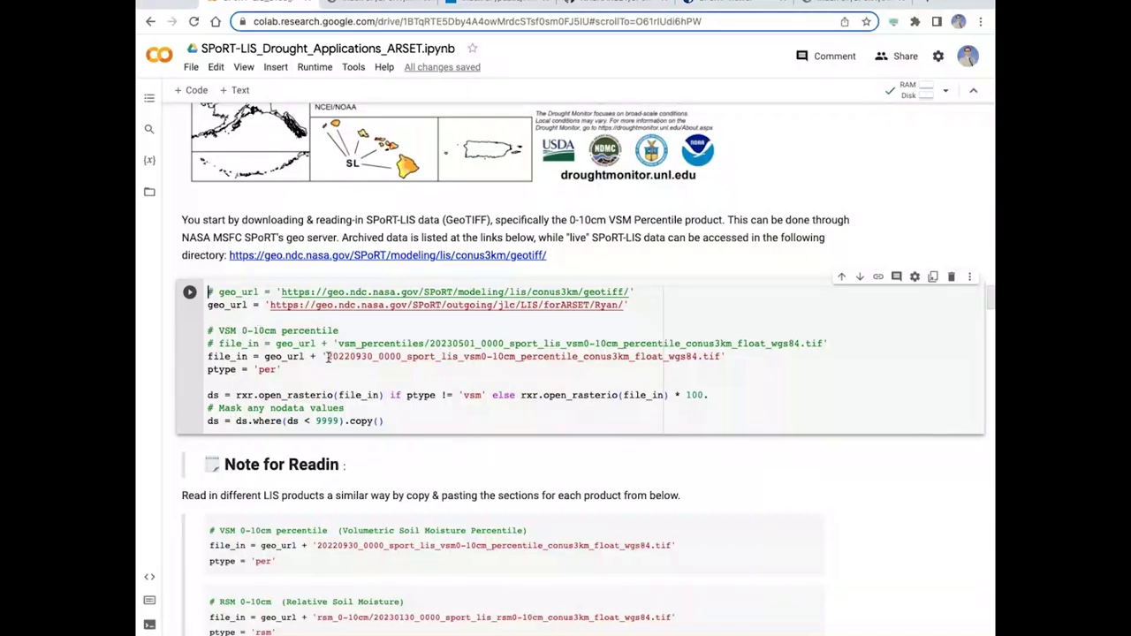
drag(326, 356, 718, 357)
click(782, 365)
scroll(301, 389, down, 1)
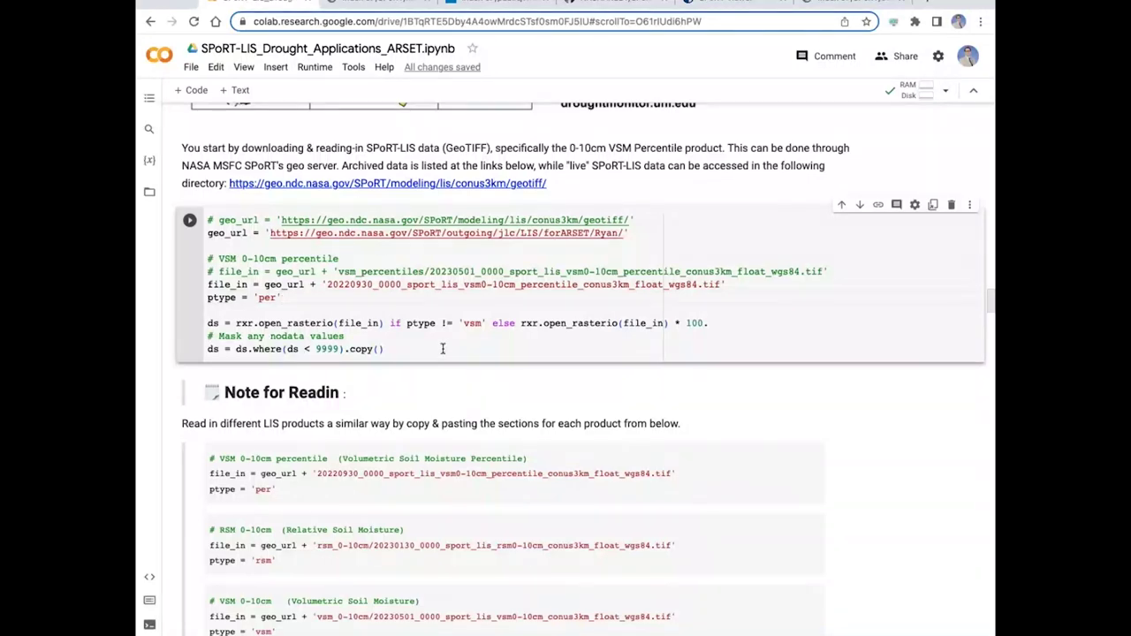
scroll(443, 350, down, 3)
scroll(477, 358, up, 2)
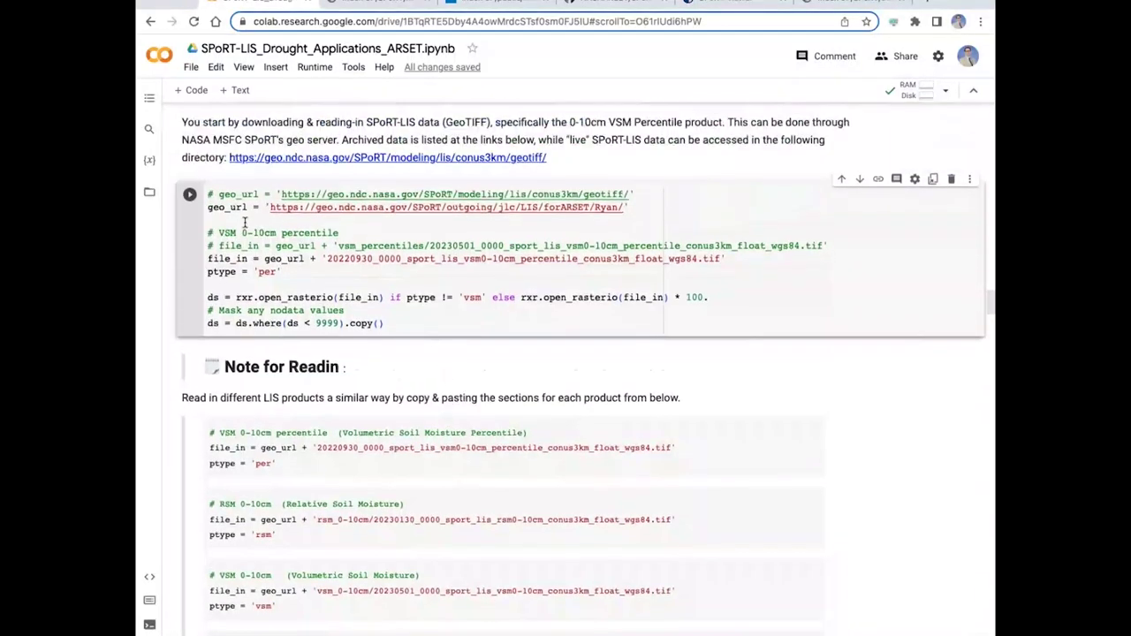
key(ctrl+Return)
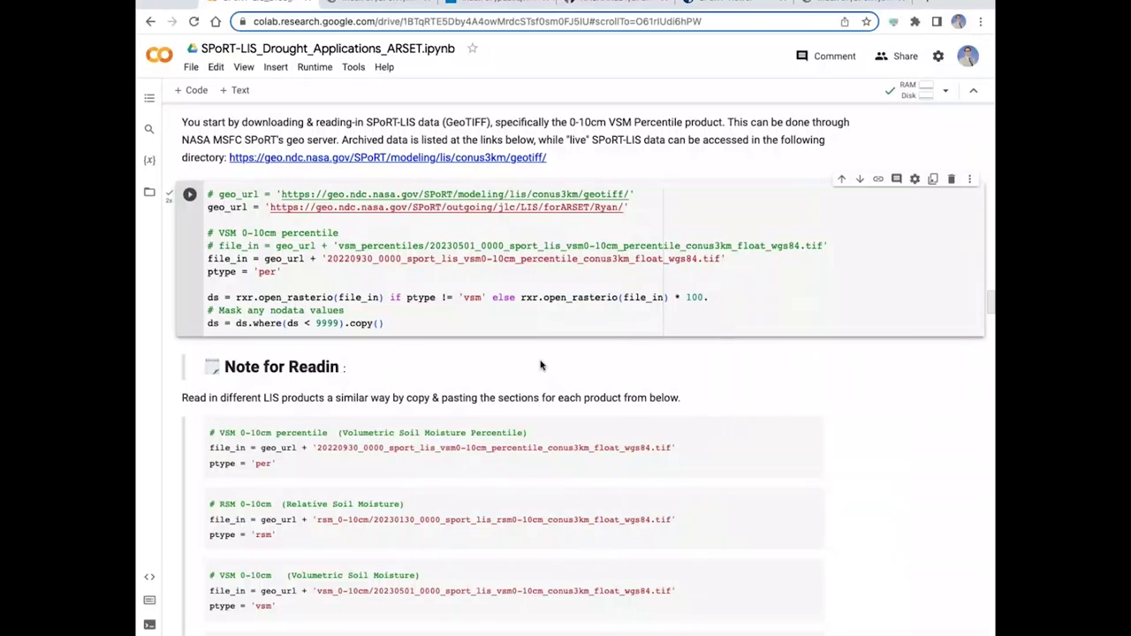
- Examine the read-in snippets for each LIS product and compare the VSM 0-10cm percentile snippet with the data-reading cell
scroll(542, 365, down, 3)
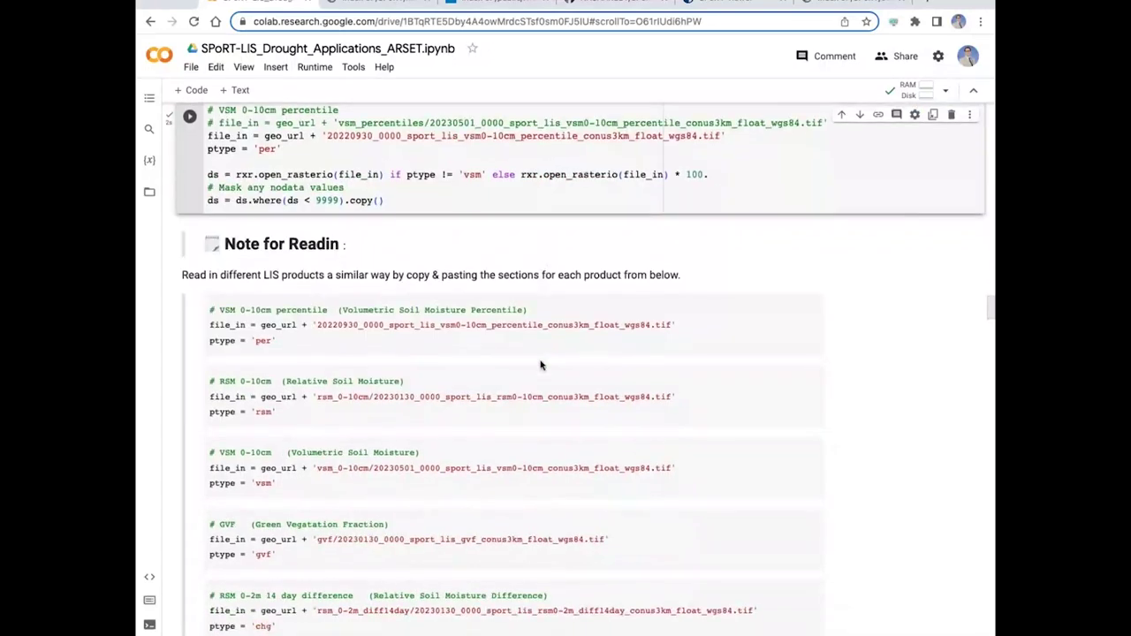
scroll(389, 292, up, 1)
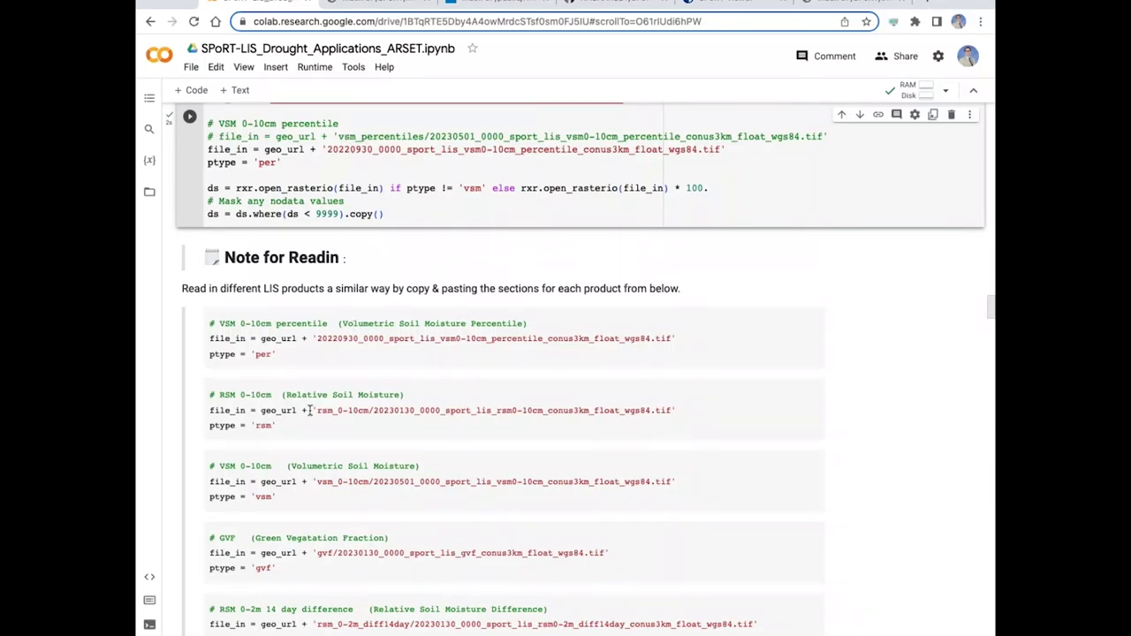
scroll(417, 405, down, 1)
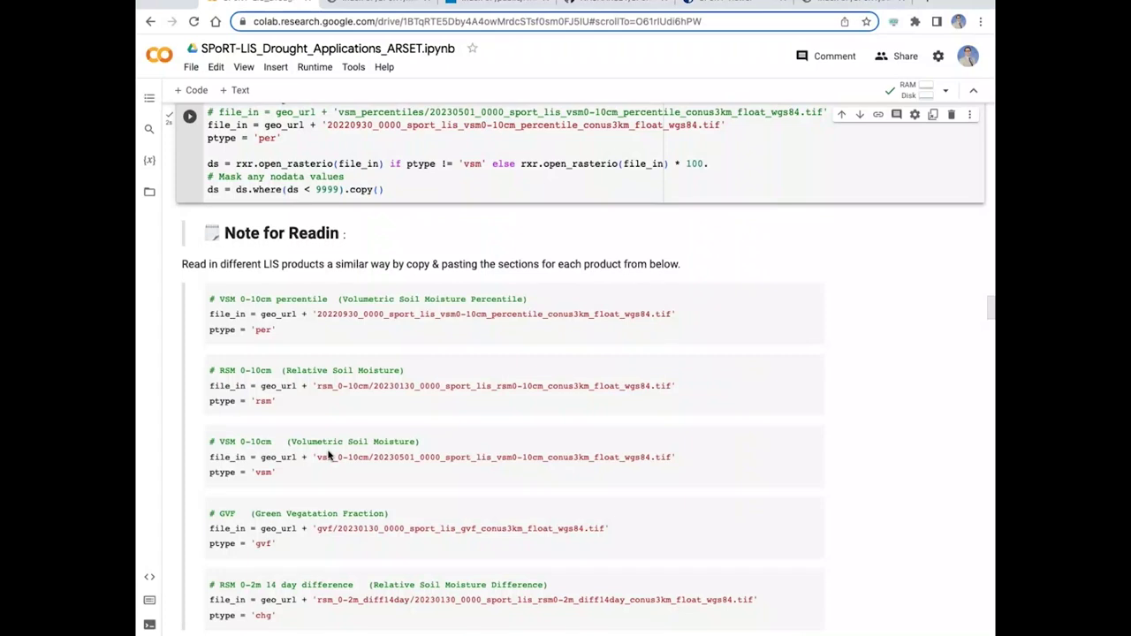
scroll(278, 523, down, 1)
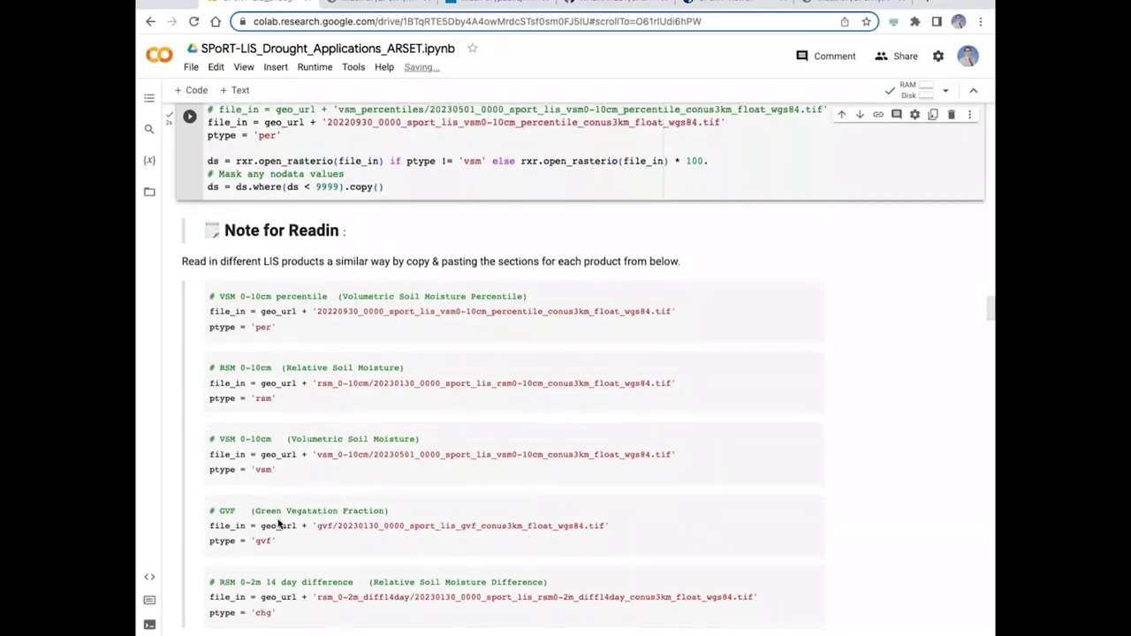
scroll(278, 524, down, 2)
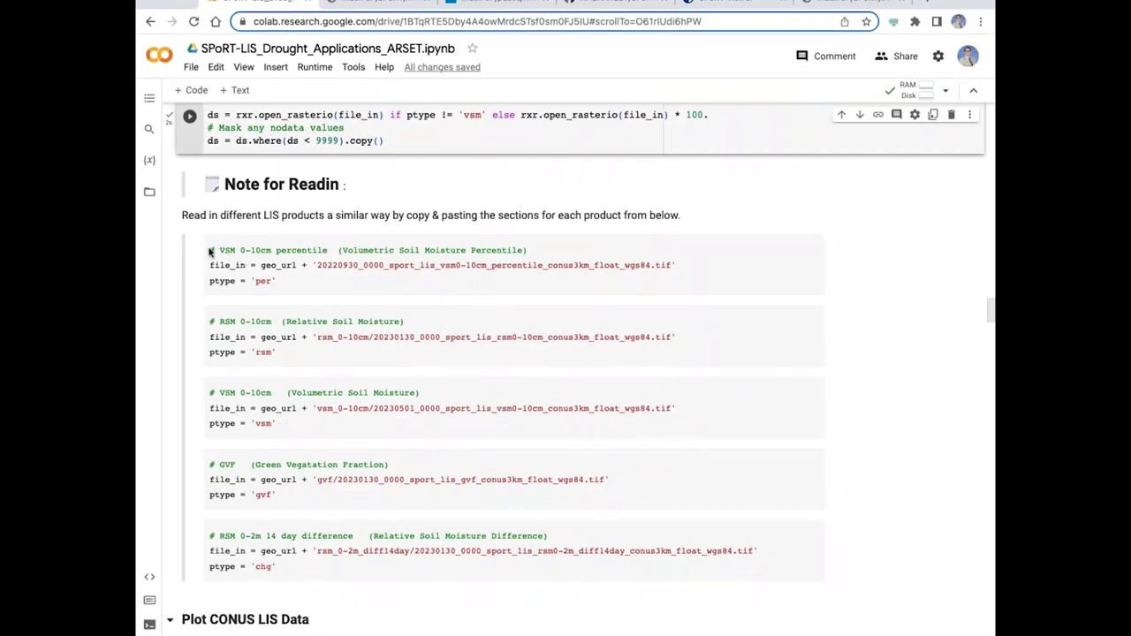
drag(210, 251, 298, 283)
scroll(367, 302, up, 3)
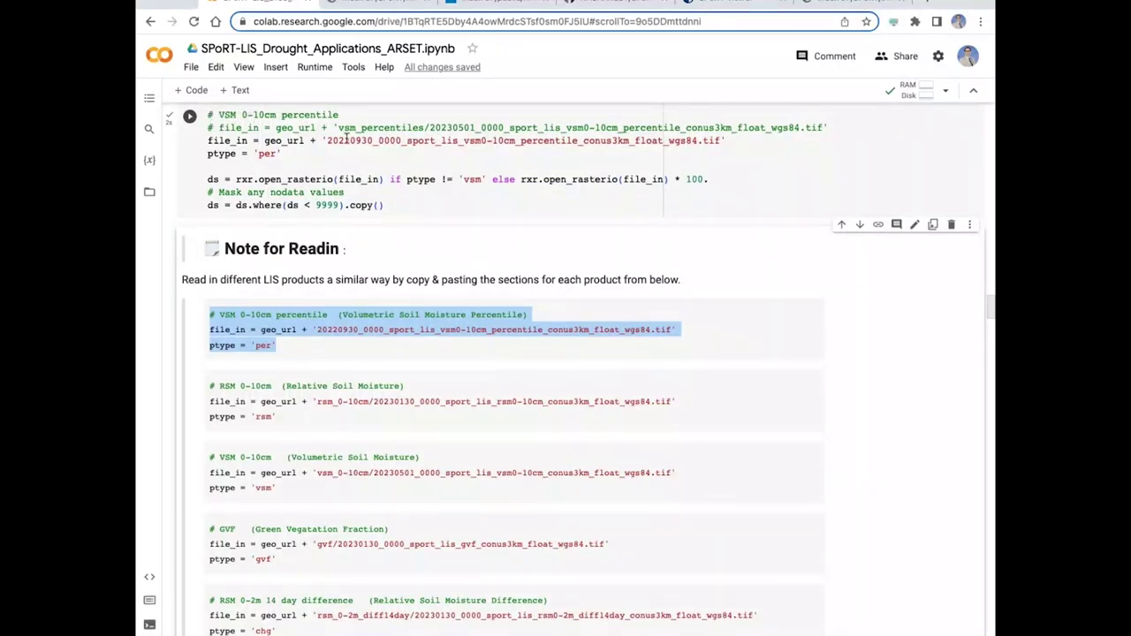
click(398, 382)
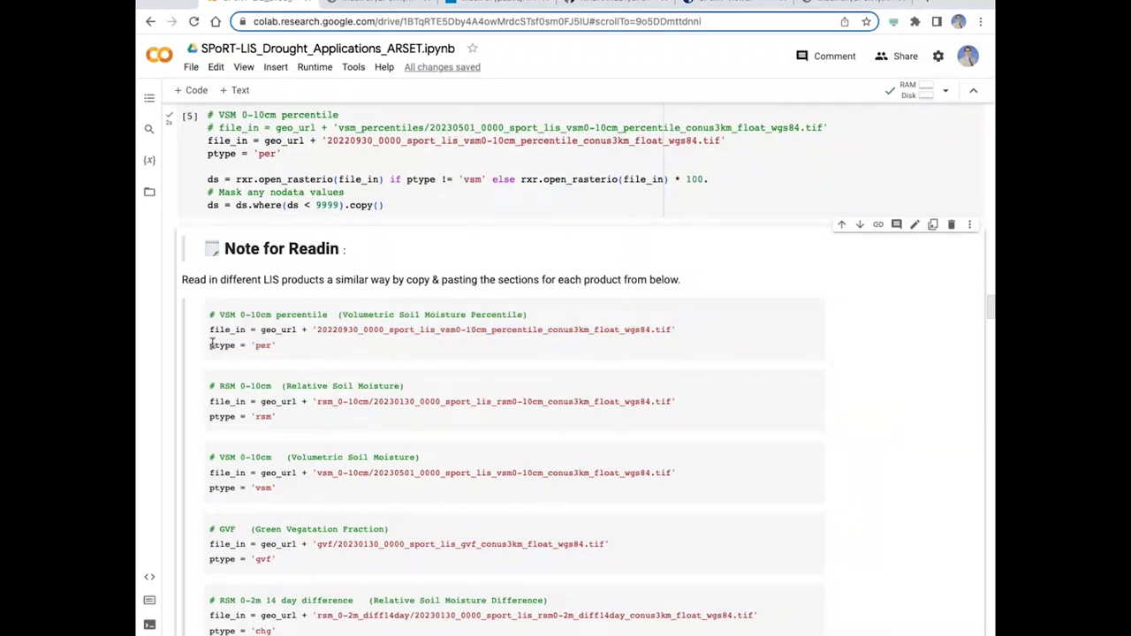
- Check the ptype values in the VSM percentile and RSM 0-10cm read-in snippets
drag(211, 346, 274, 347)
click(259, 345)
scroll(264, 487, down, 1)
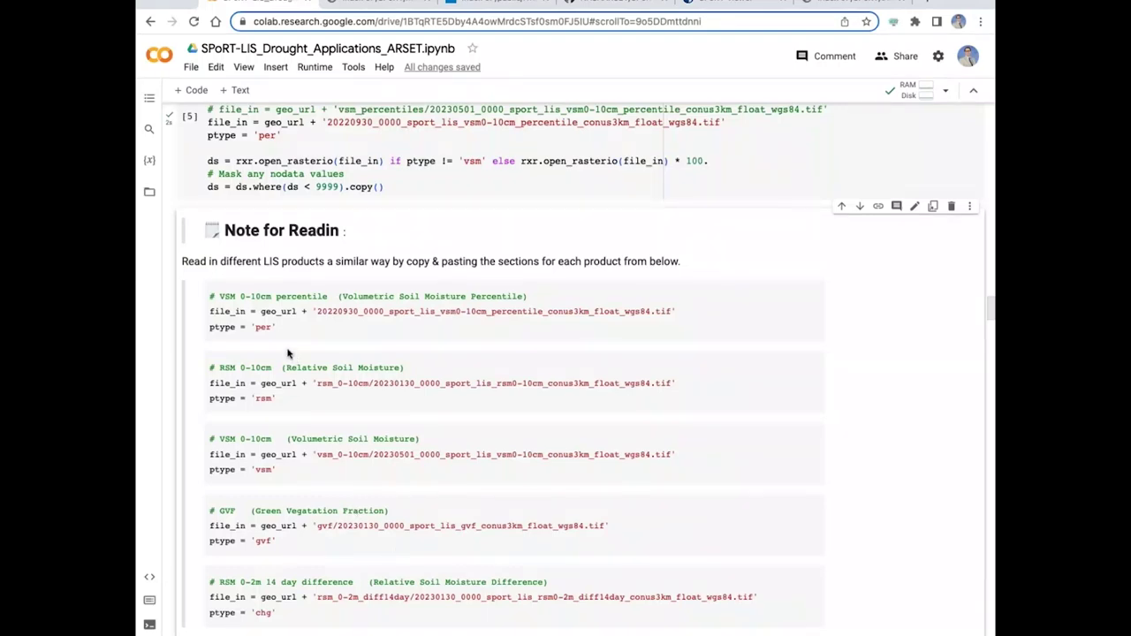
double_click(262, 328)
double_click(264, 398)
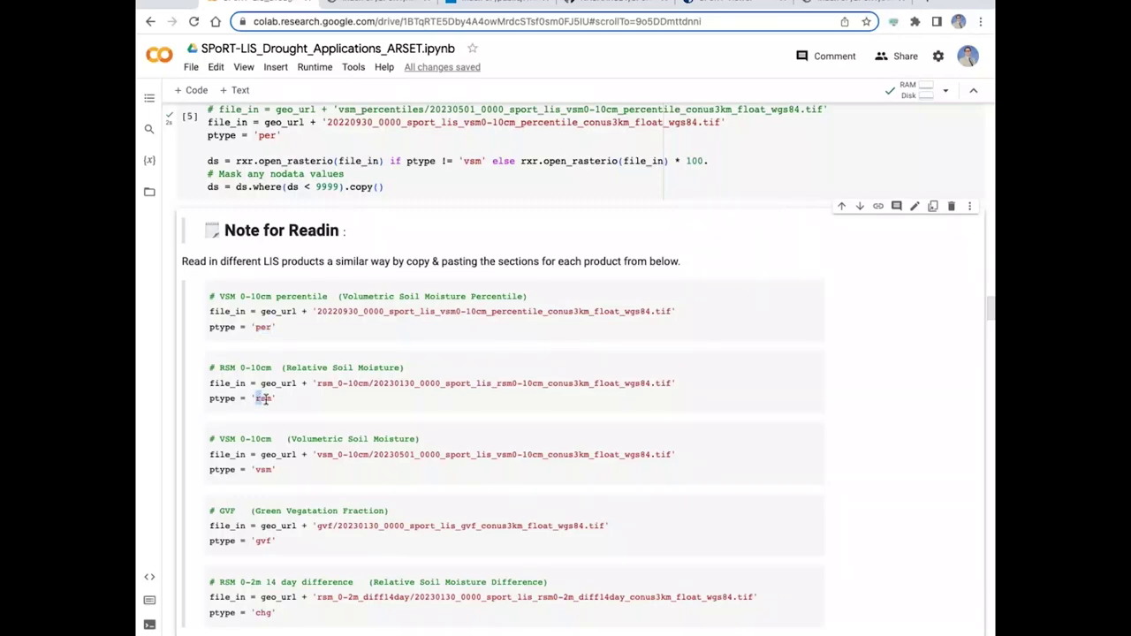
click(347, 394)
- Review the per, chg, gvf, vsm and rsm color arrays in the cdict dictionary, and return to the product read-in notes
scroll(350, 395, up, 3)
scroll(348, 395, up, 15)
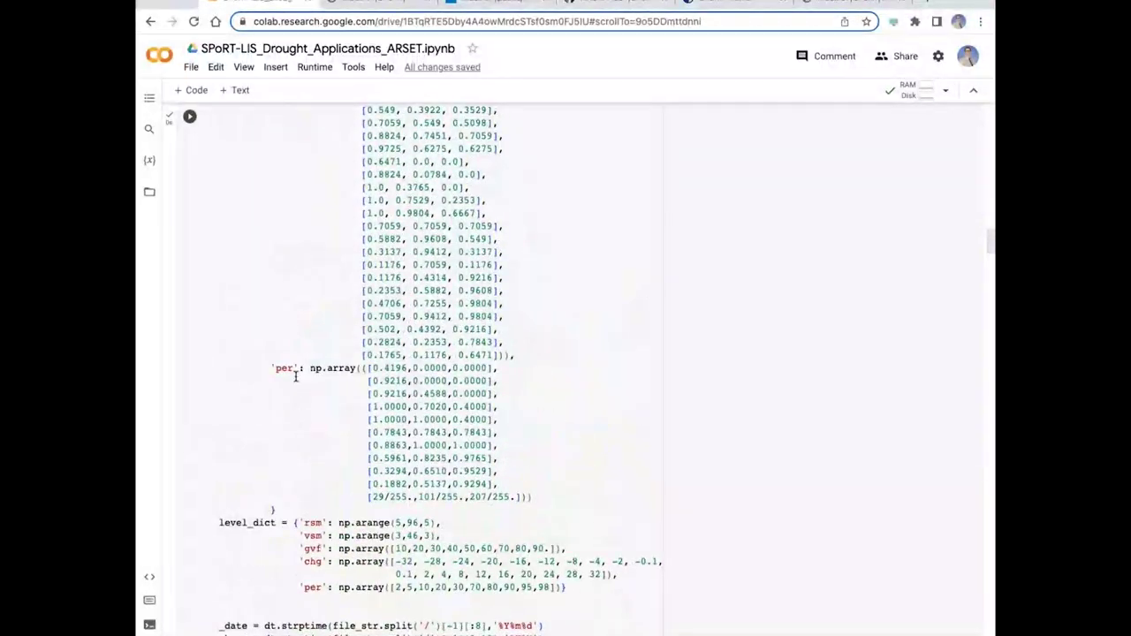
double_click(283, 367)
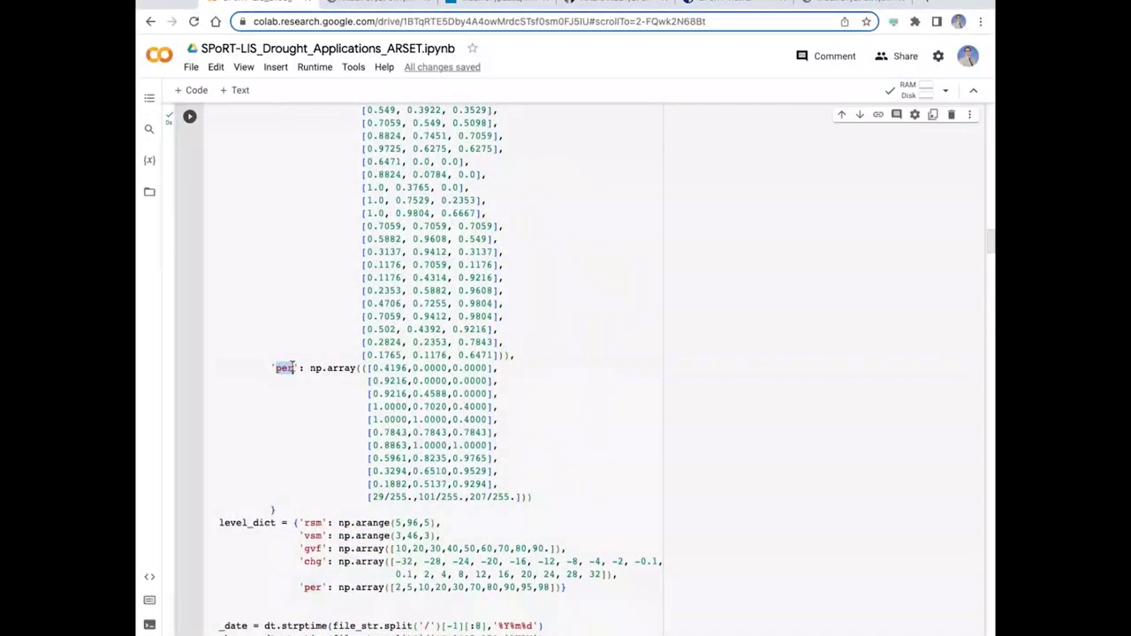
scroll(334, 399, up, 3)
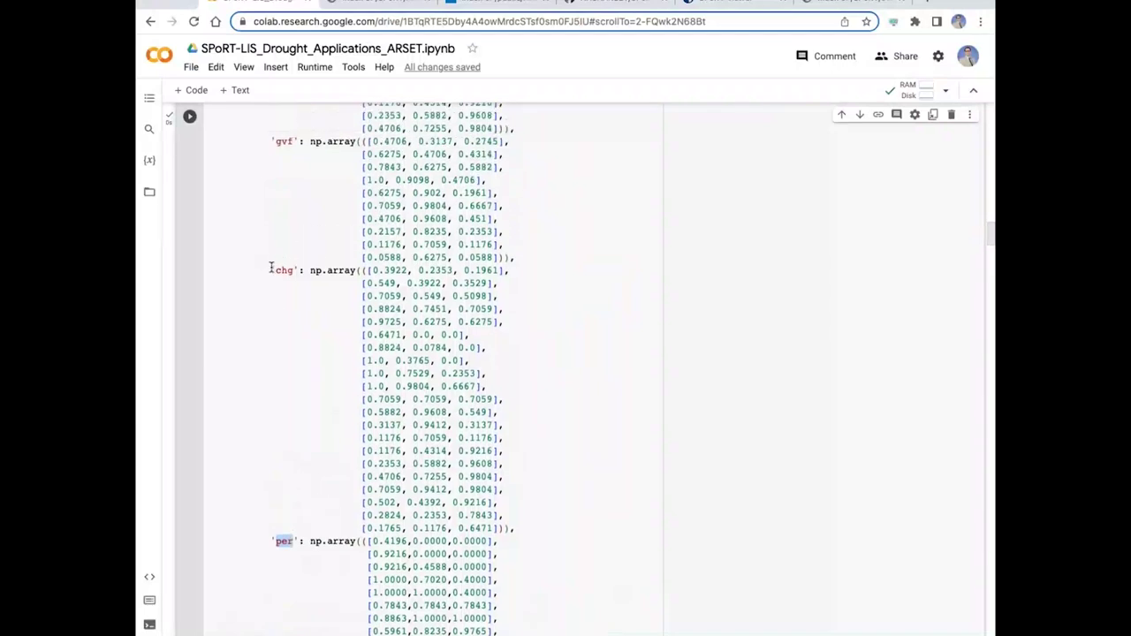
double_click(283, 270)
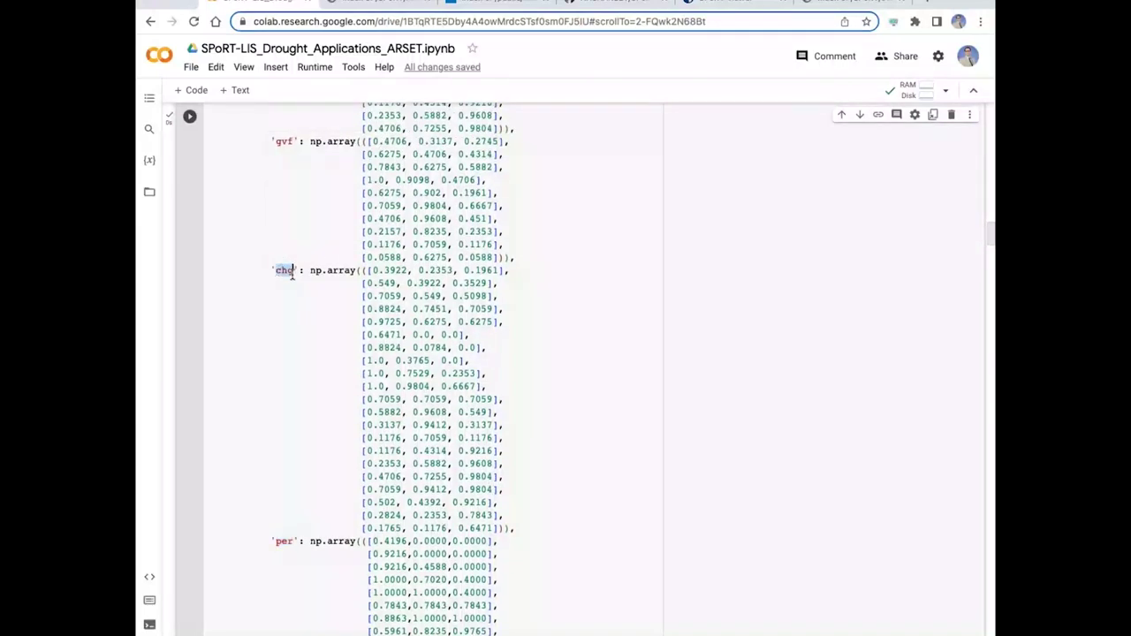
double_click(283, 141)
scroll(302, 215, up, 3)
scroll(301, 215, up, 3)
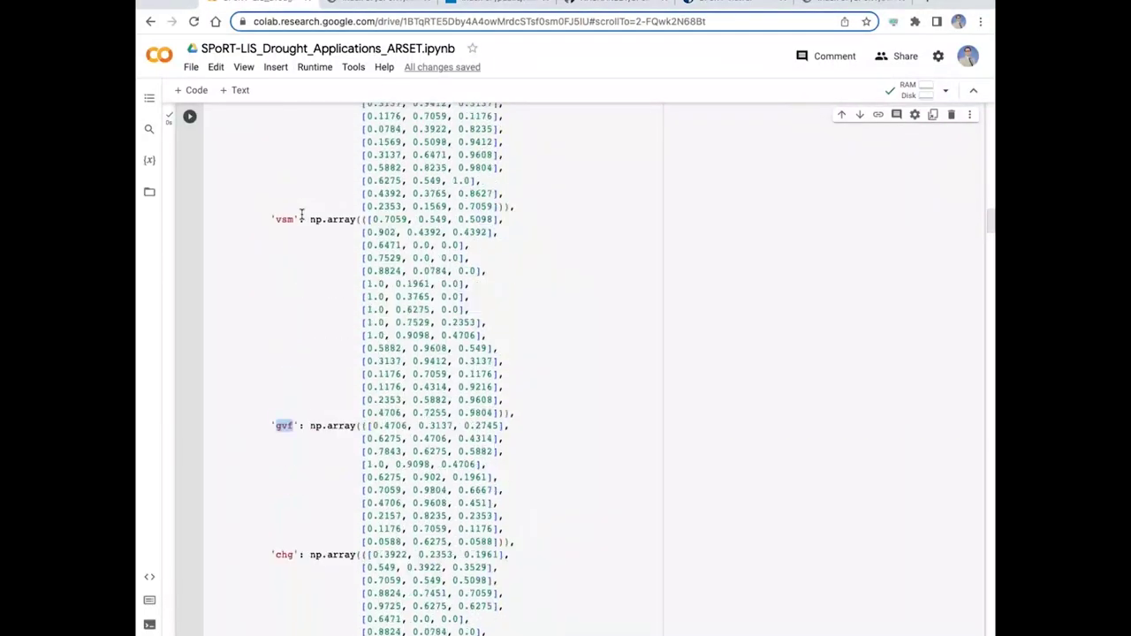
double_click(284, 235)
scroll(290, 241, up, 4)
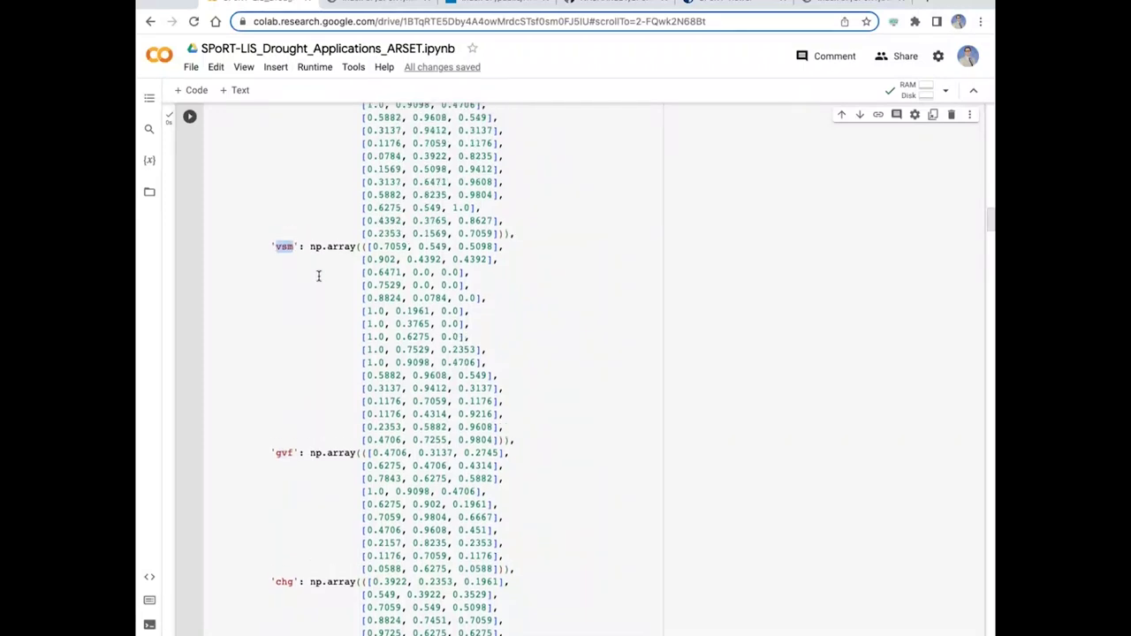
double_click(284, 197)
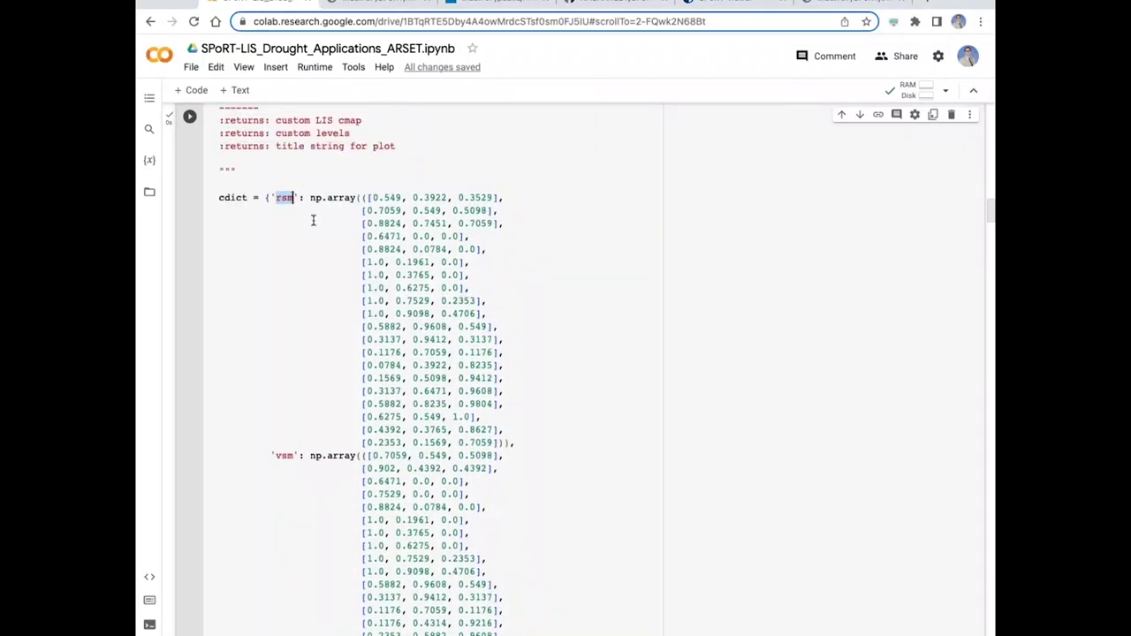
click(553, 270)
scroll(553, 270, down, 10)
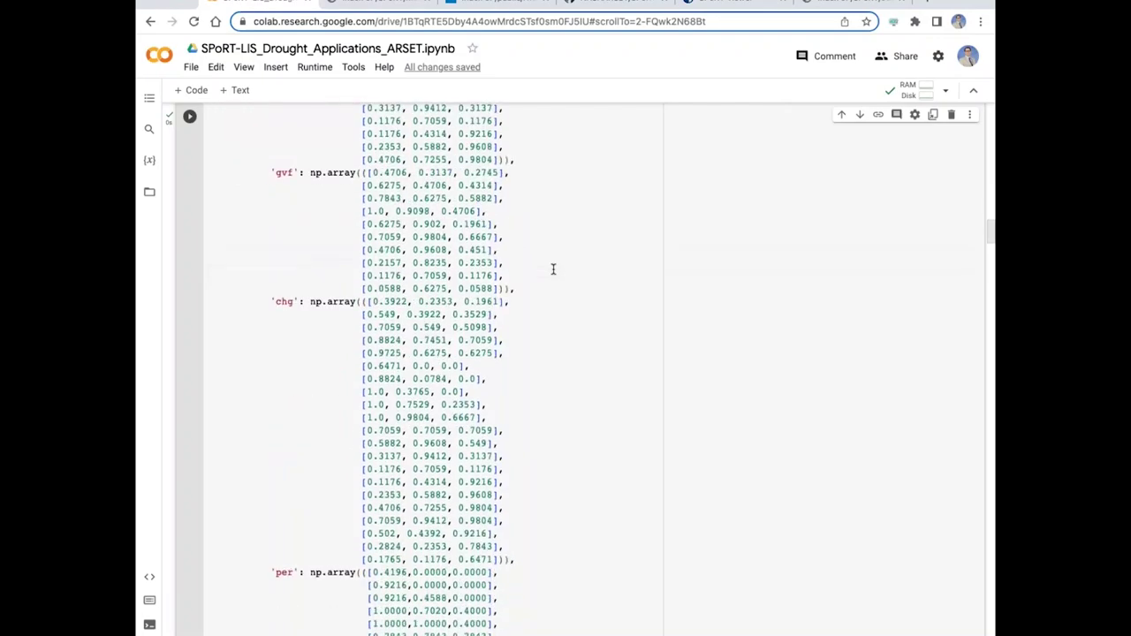
drag(992, 238, 986, 314)
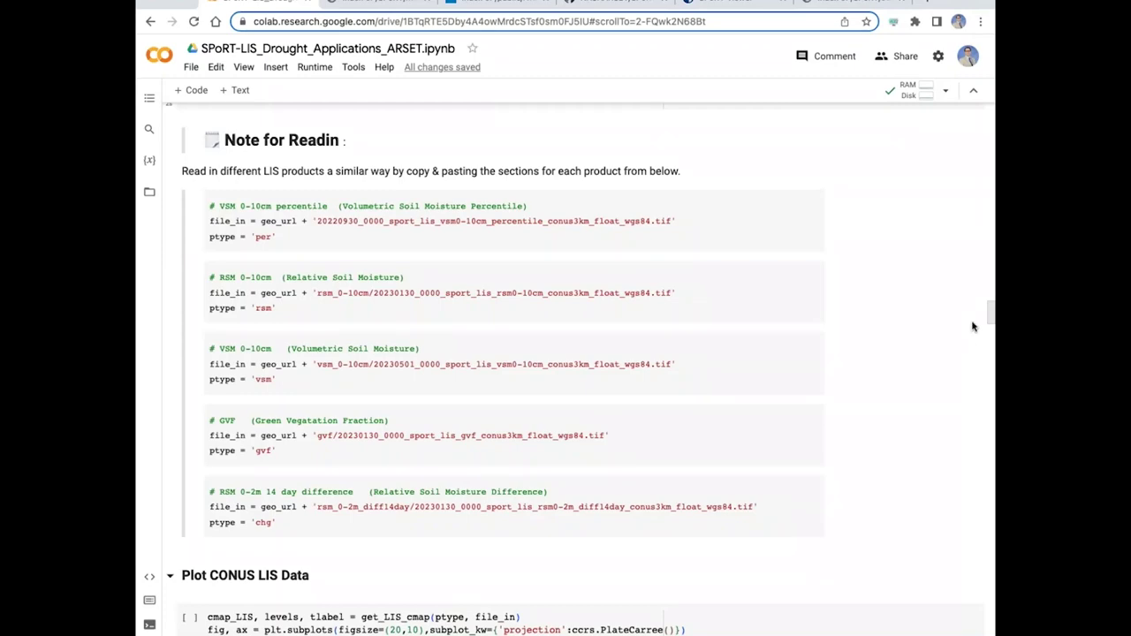
- Check the ptype and file_in arguments of get_LIS_cmap, and run the Plot CONUS LIS Data cell
drag(987, 316, 988, 333)
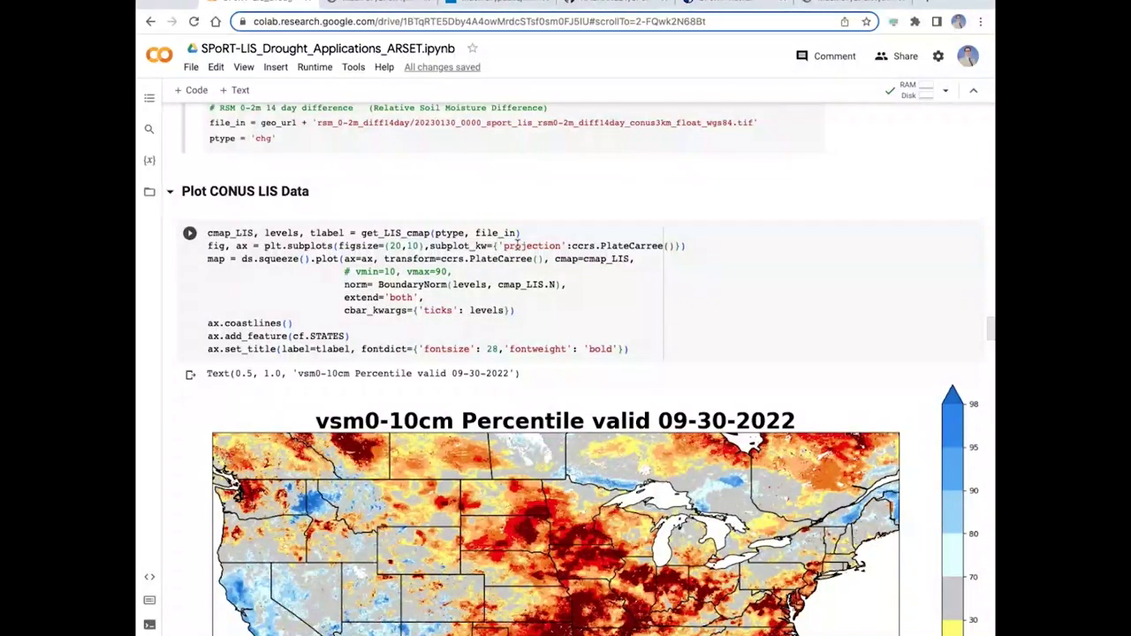
click(436, 233)
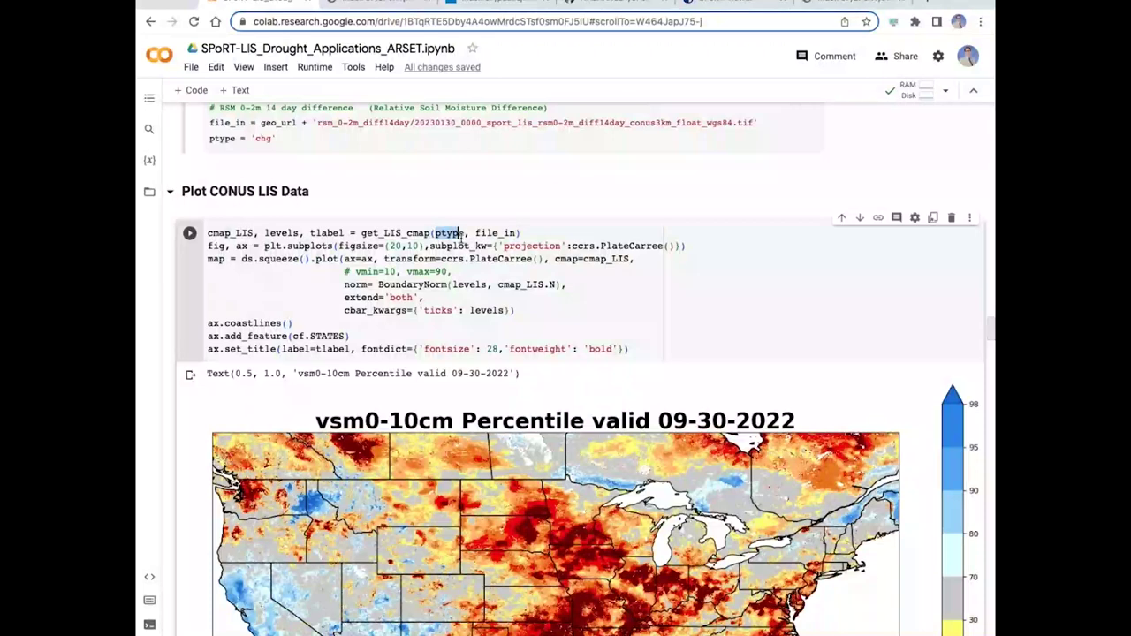
click(475, 233)
drag(475, 233, 519, 232)
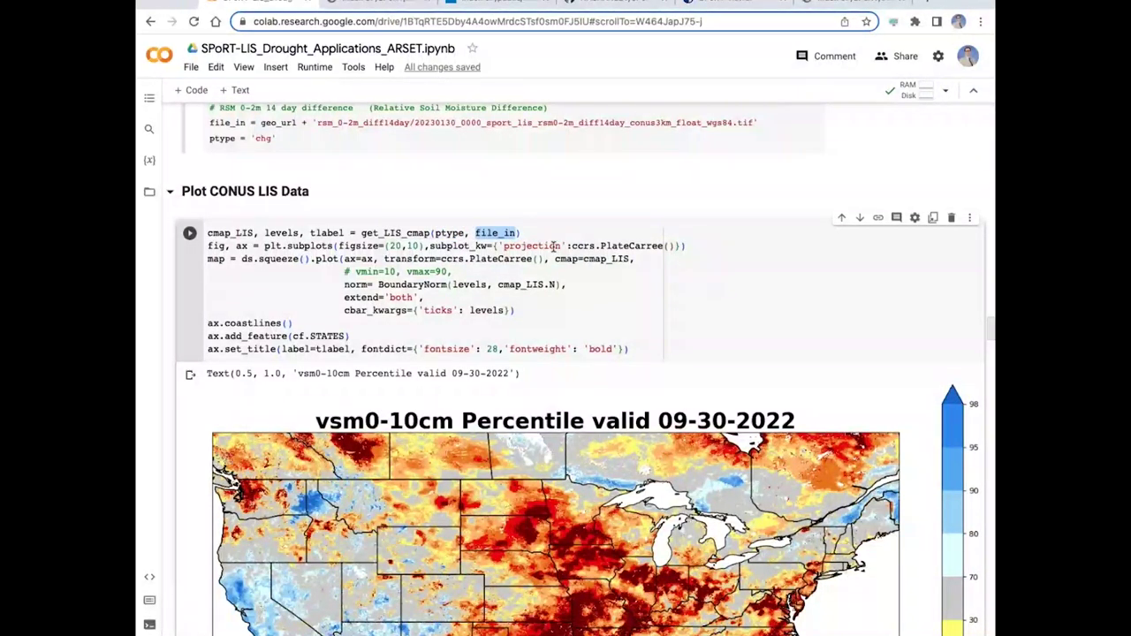
mouse_move(625, 252)
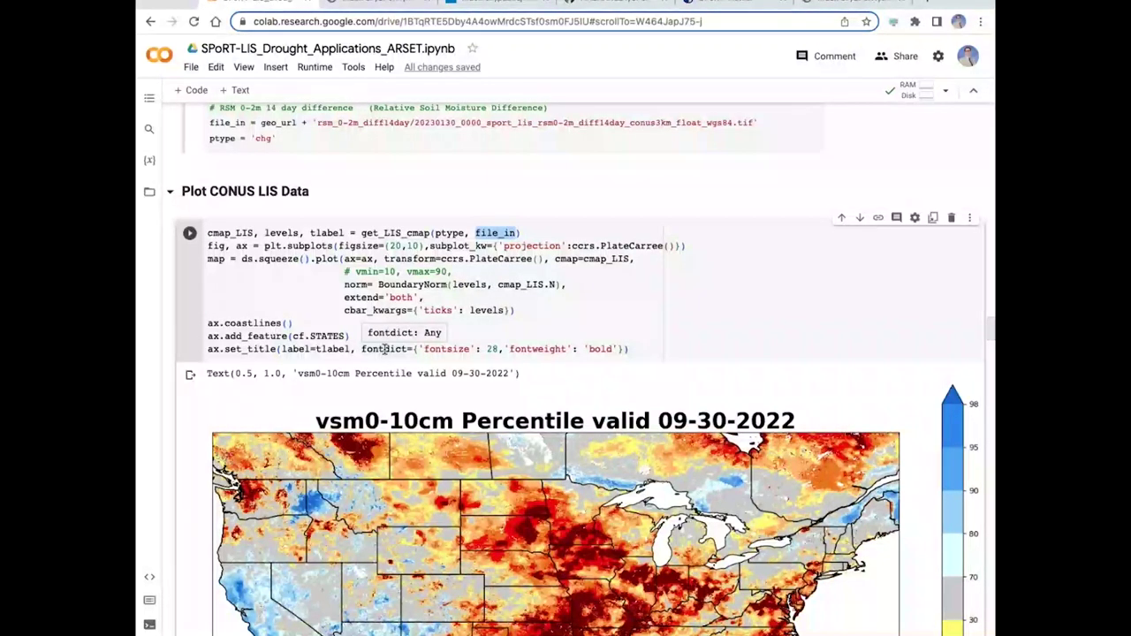
click(190, 234)
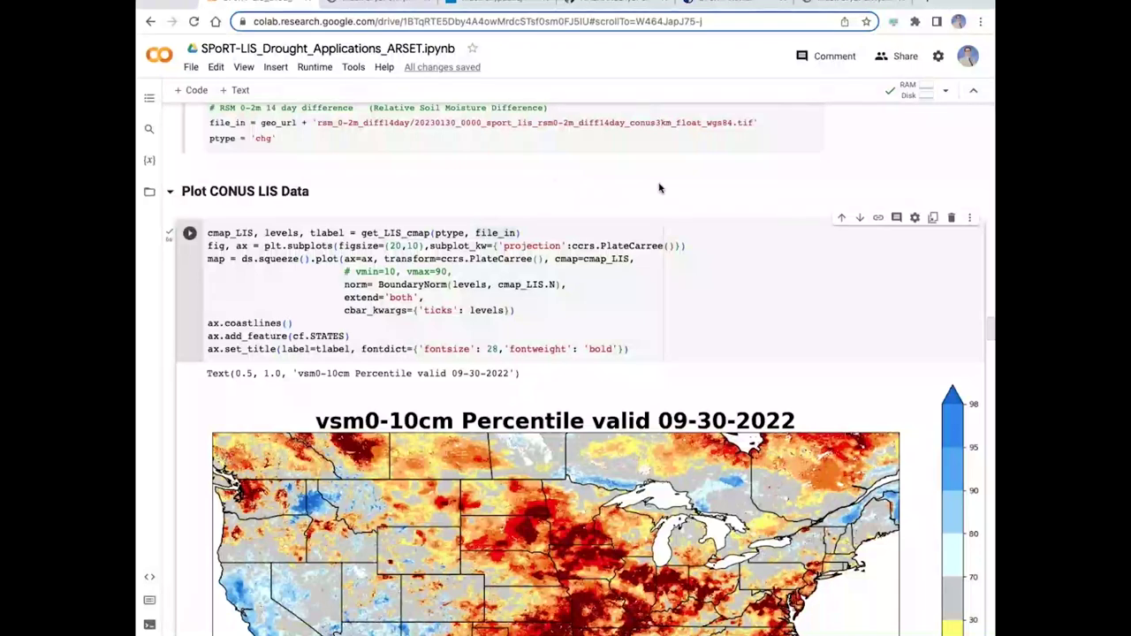
- Examine the CONUS 0-10cm VSM percentile map and the September 27, 2022 U.S. Drought Monitor example for Arkansas
scroll(658, 187, down, 1)
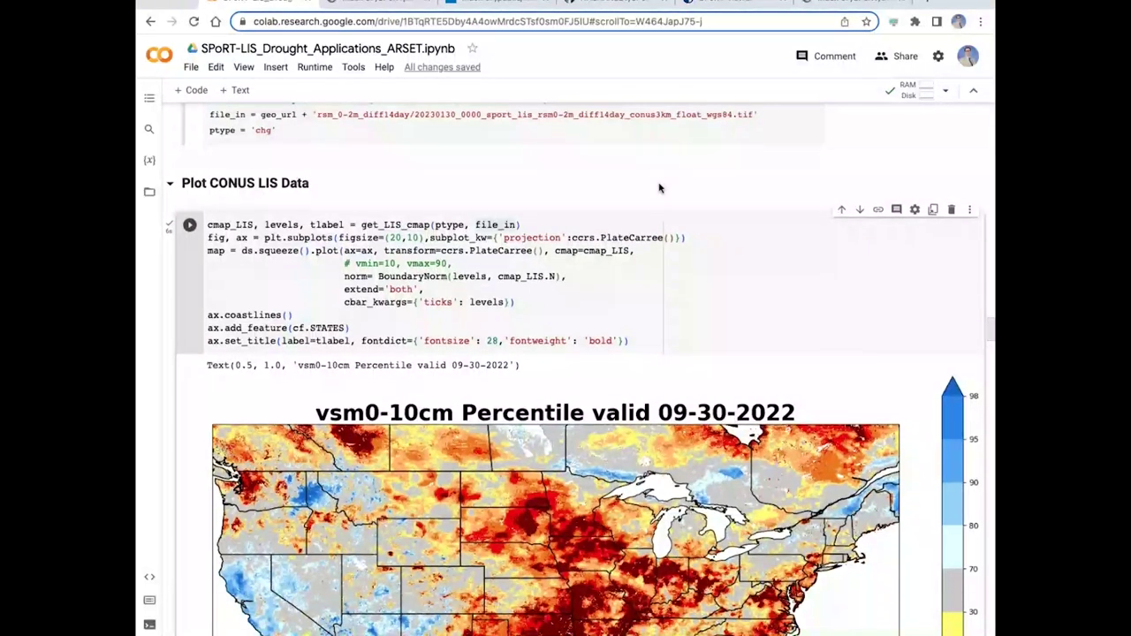
scroll(659, 187, down, 1)
scroll(658, 187, down, 3)
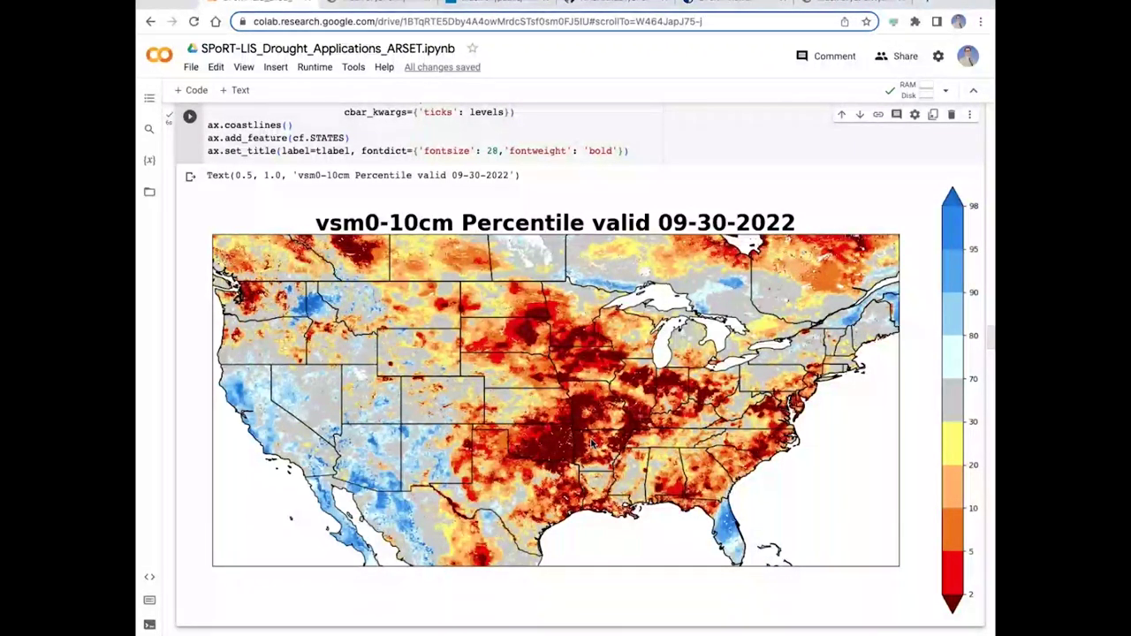
scroll(592, 444, down, 3)
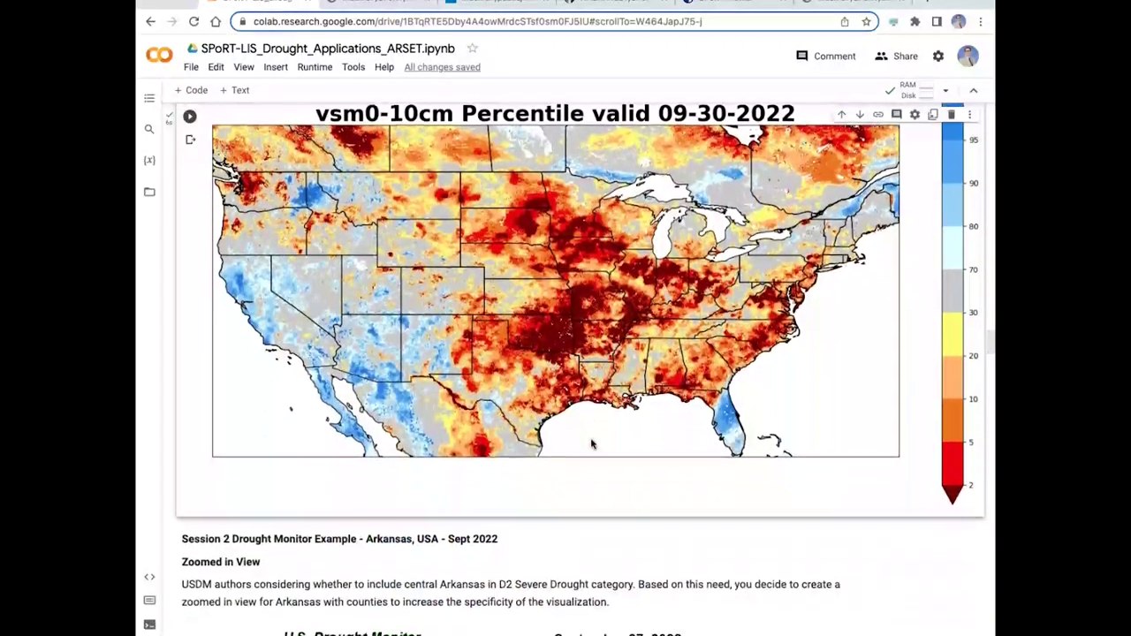
scroll(592, 443, down, 5)
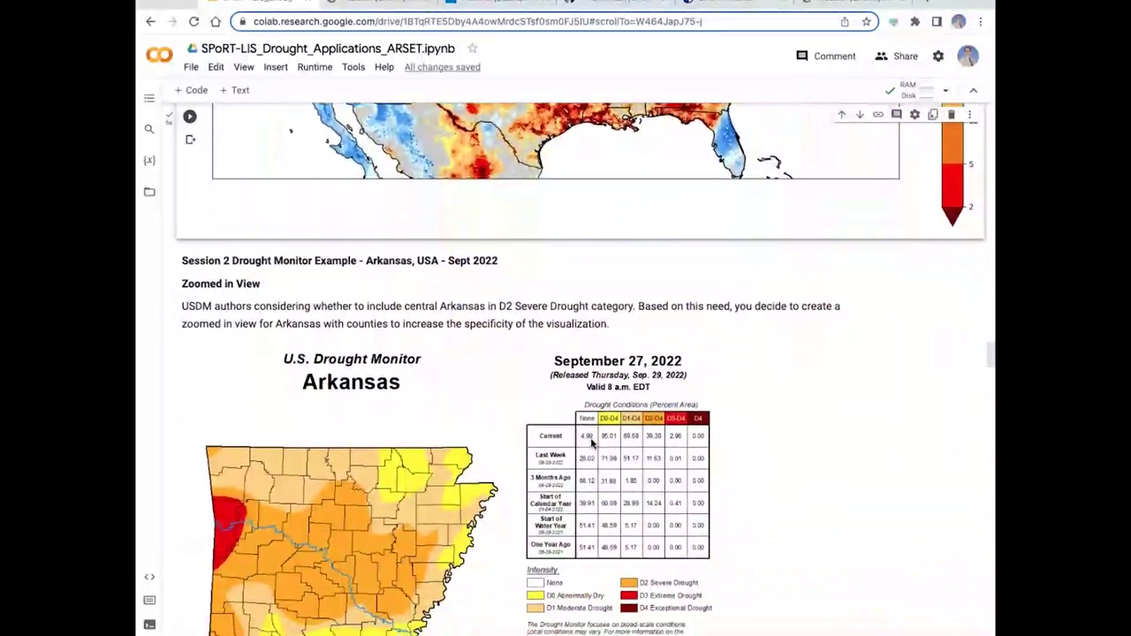
scroll(593, 444, down, 3)
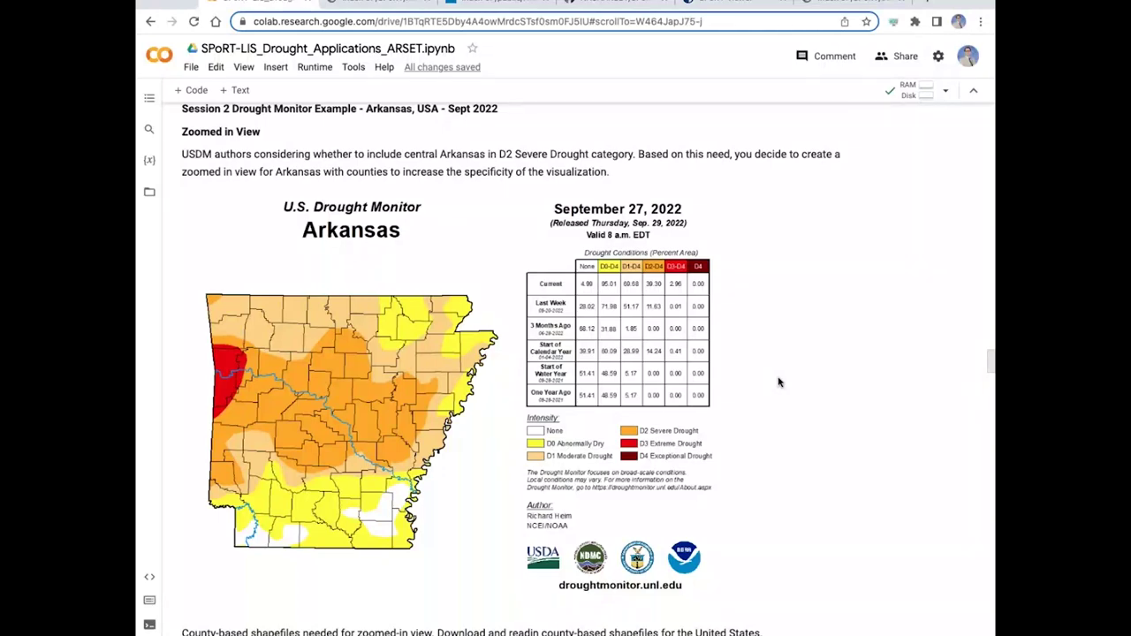
scroll(778, 382, down, 1)
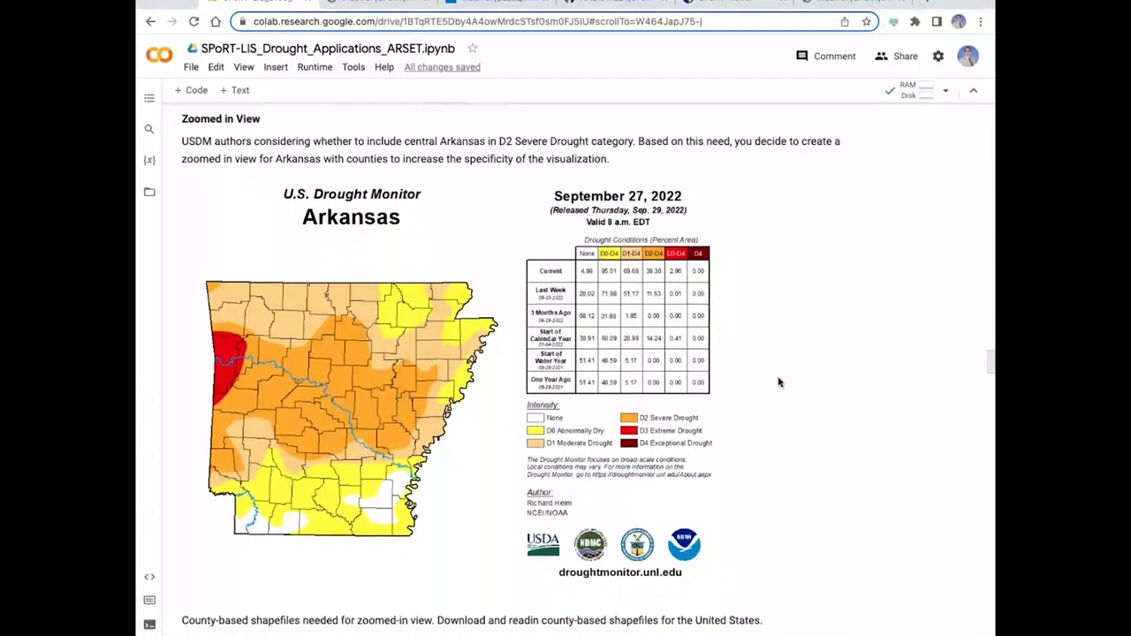
- Find the county shapefile read-in cell, and open the countyl010g_shp_nt00964 folder in the server's lis-data directory to view its files
scroll(779, 382, down, 5)
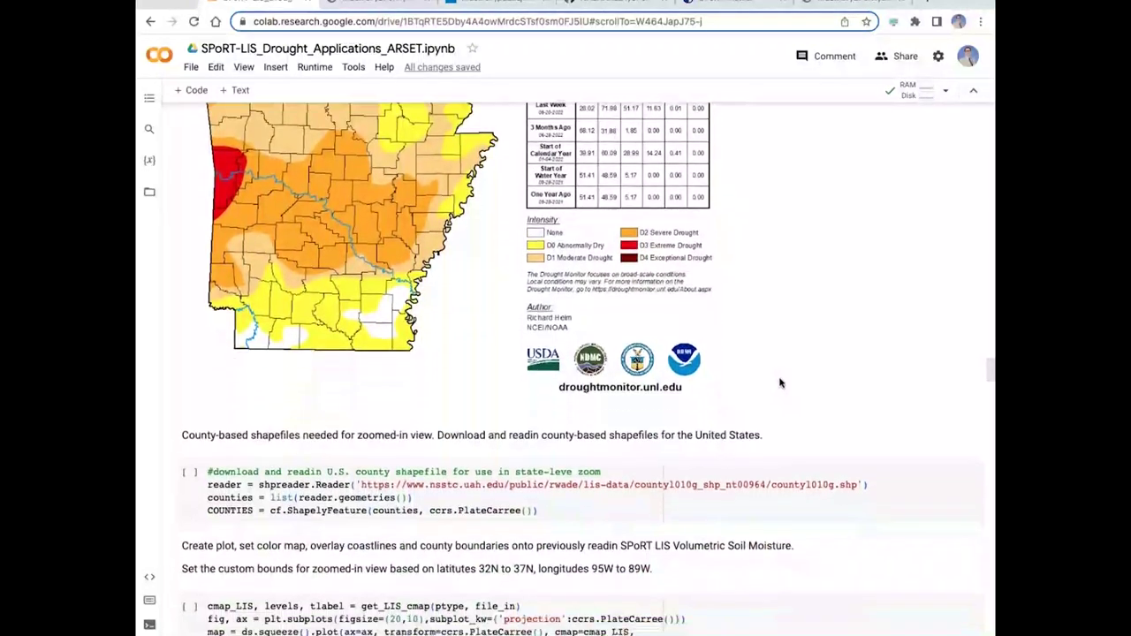
scroll(781, 383, down, 3)
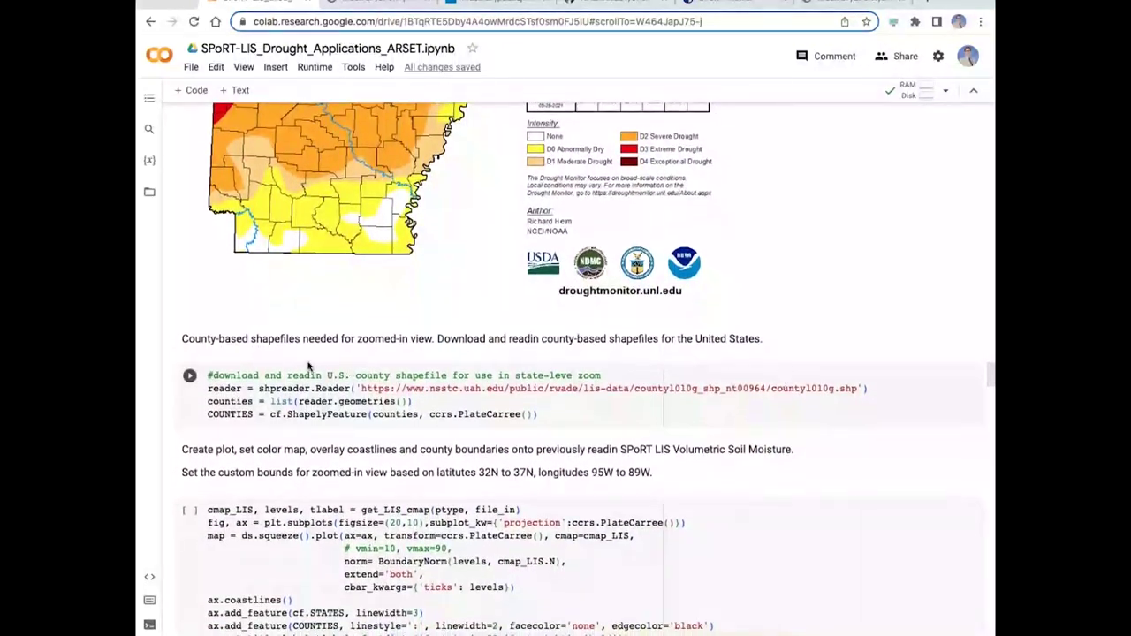
scroll(755, 335, down, 1)
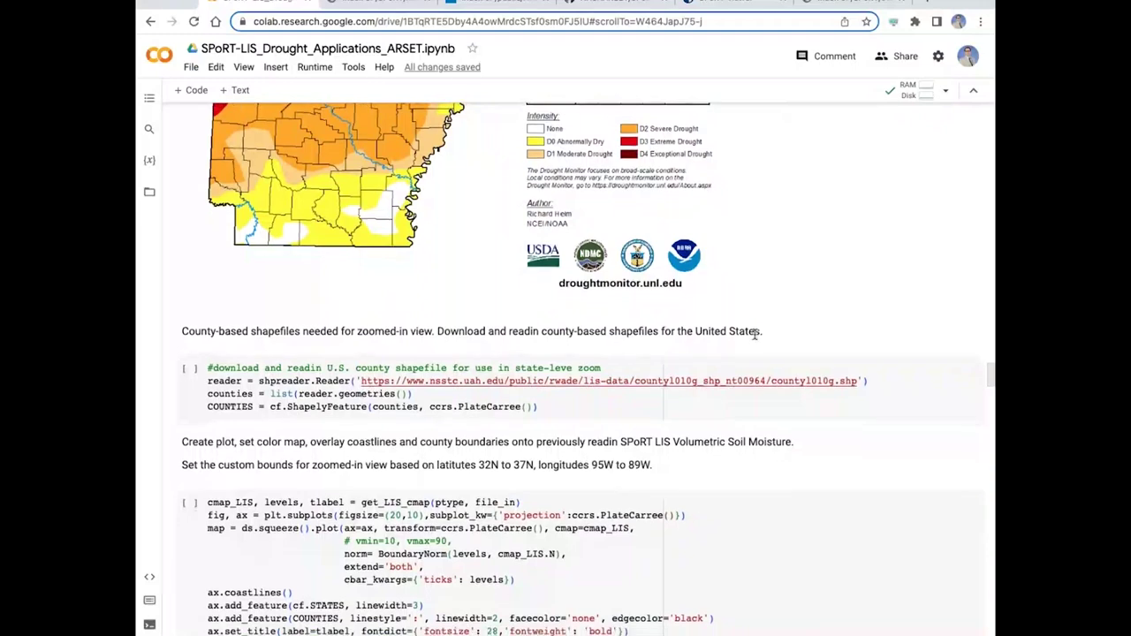
scroll(756, 334, down, 1)
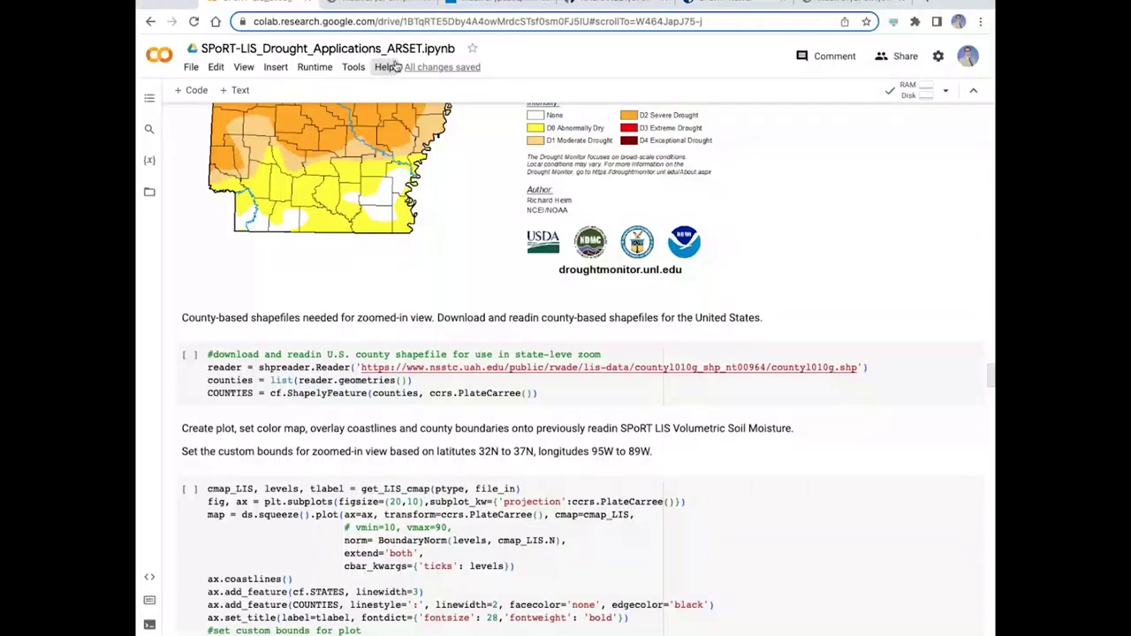
click(500, 2)
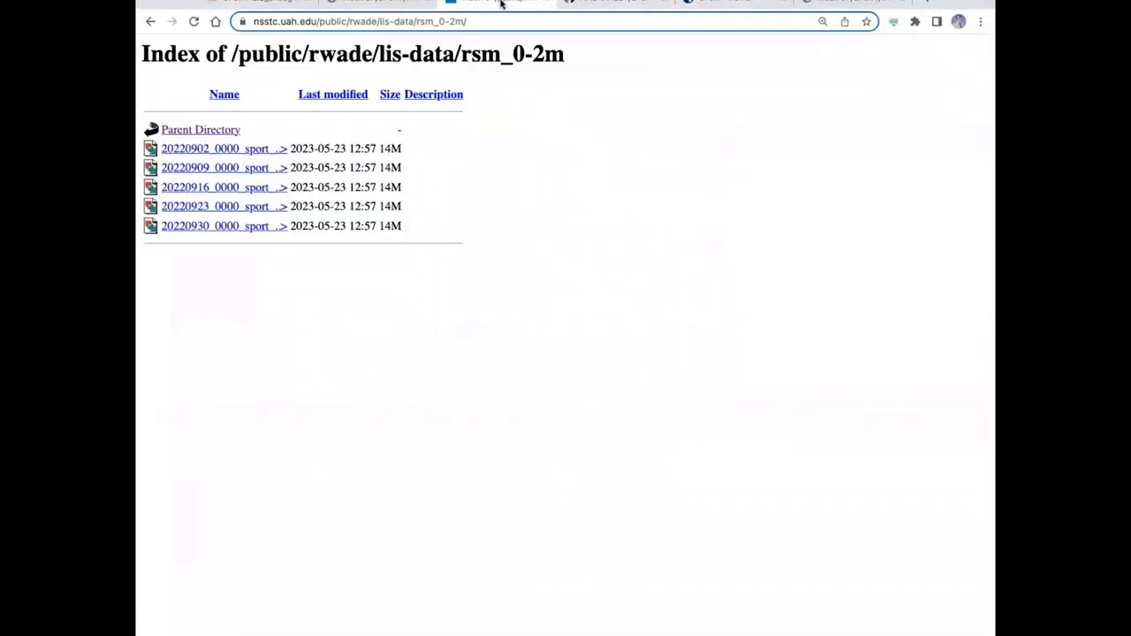
click(150, 25)
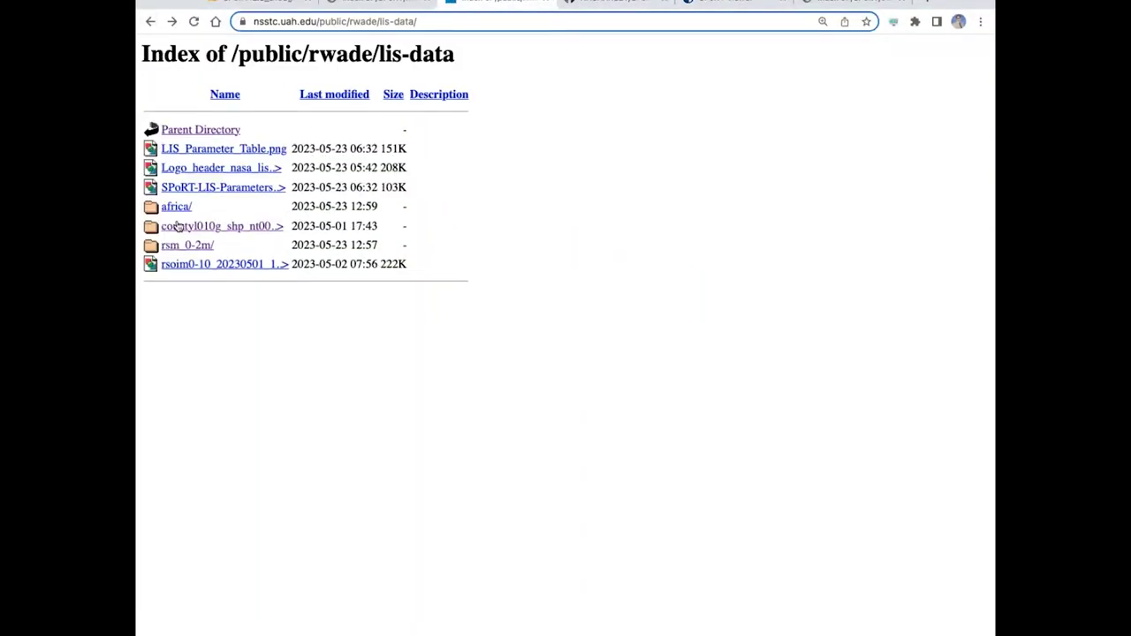
click(222, 228)
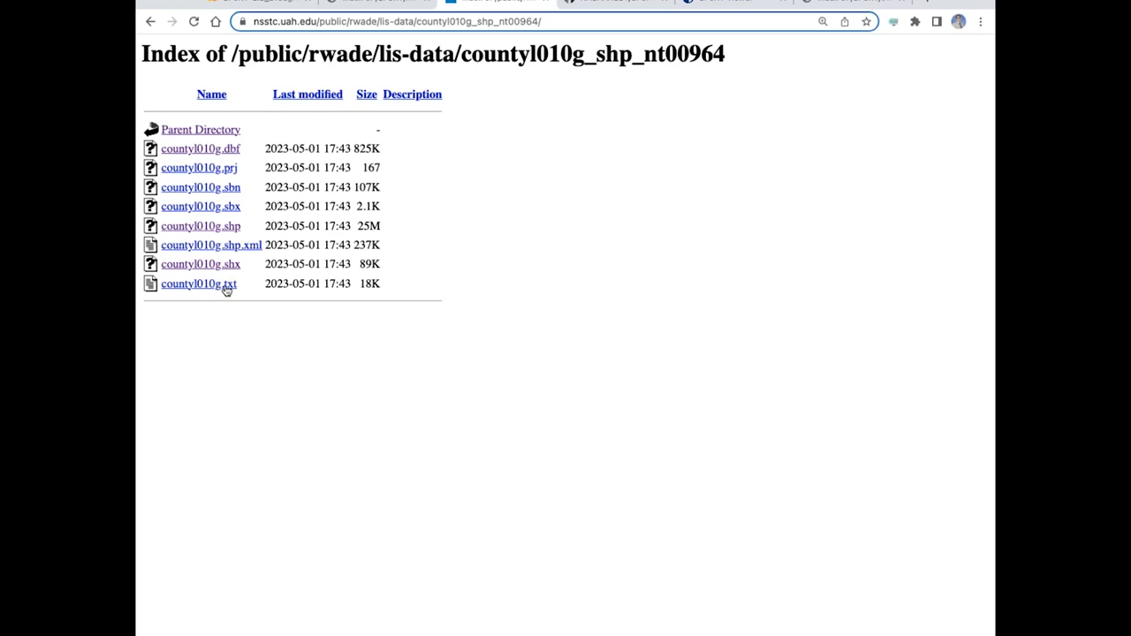
- Return to the Colab notebook and run the cell that downloads and reads in the U.S. county shapefile
click(271, 5)
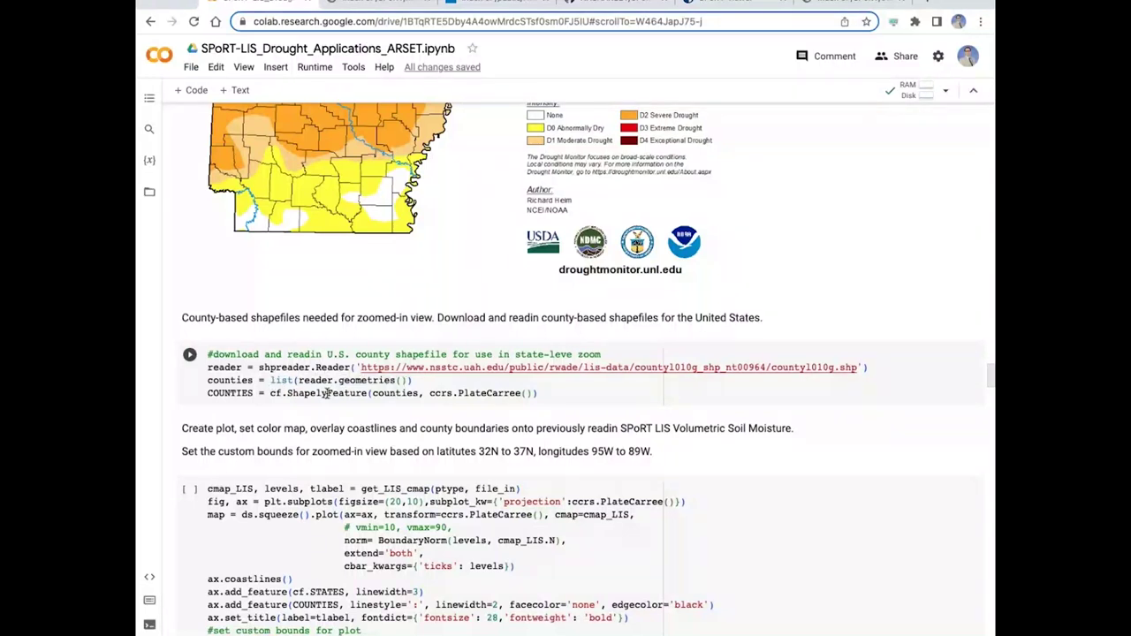
click(190, 355)
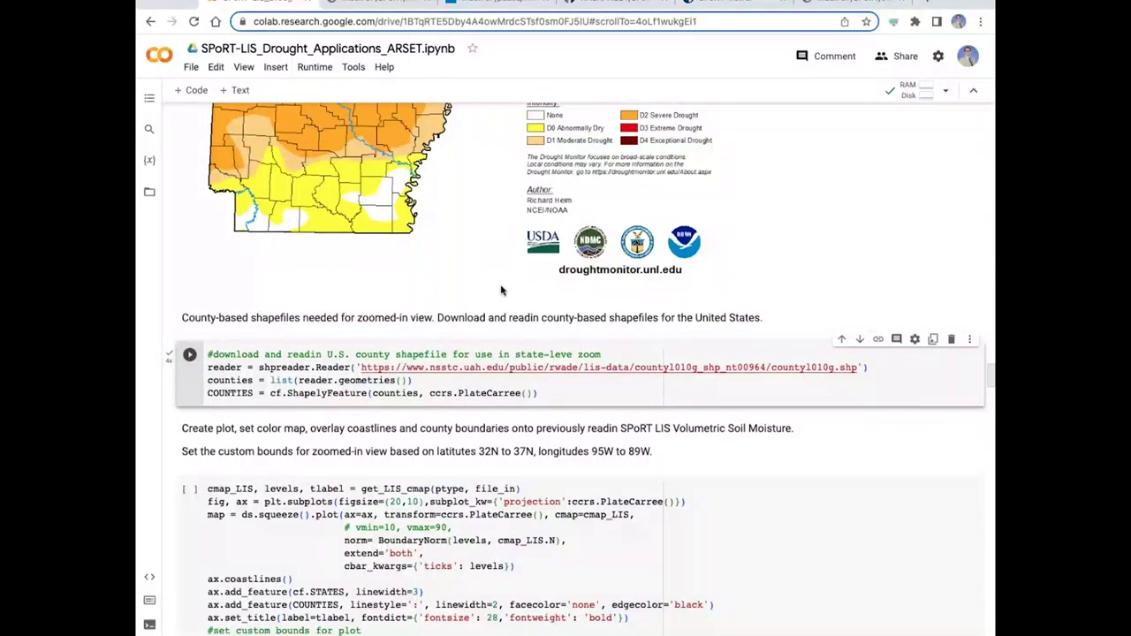
- Check the custom latitude and longitude bounds given in the note above the zoomed-in plot cell
scroll(501, 290, down, 3)
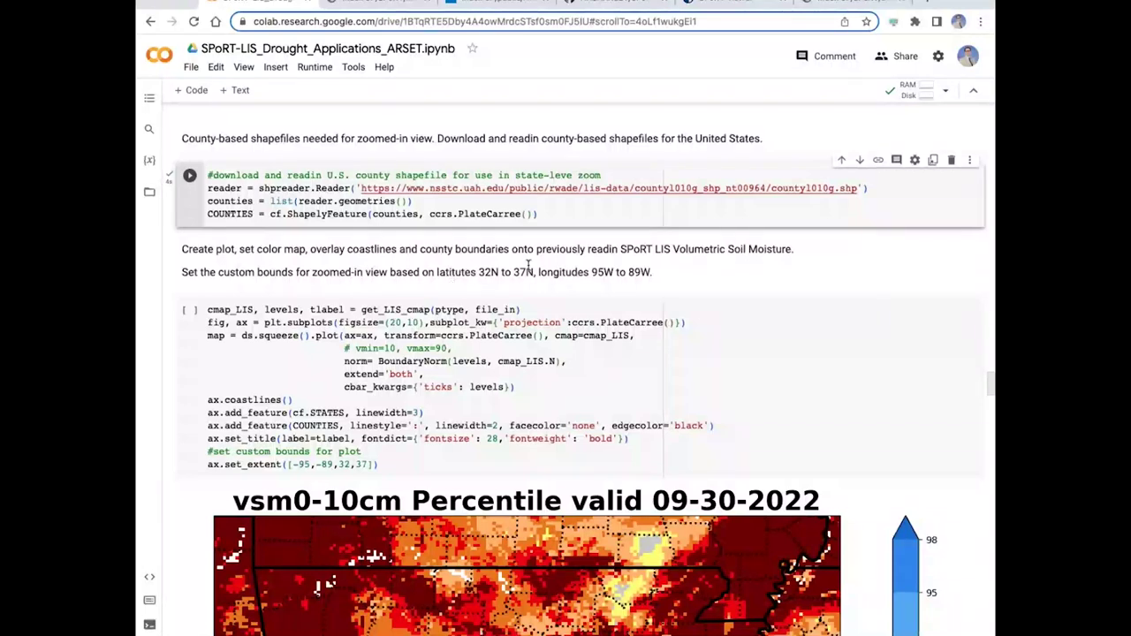
scroll(698, 268, down, 1)
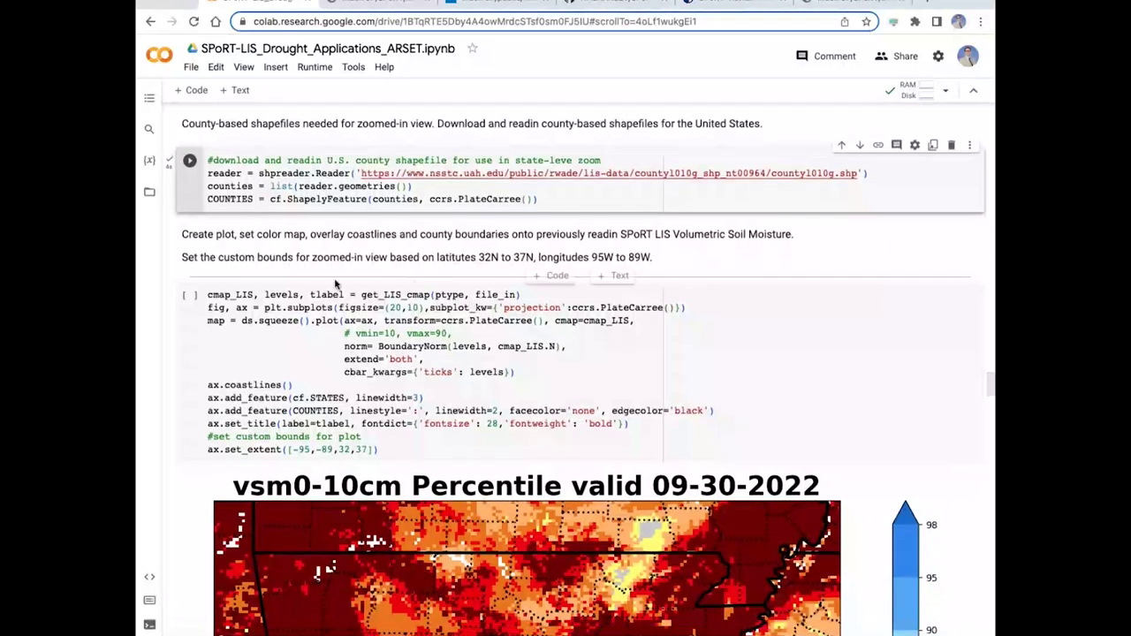
scroll(876, 279, down, 1)
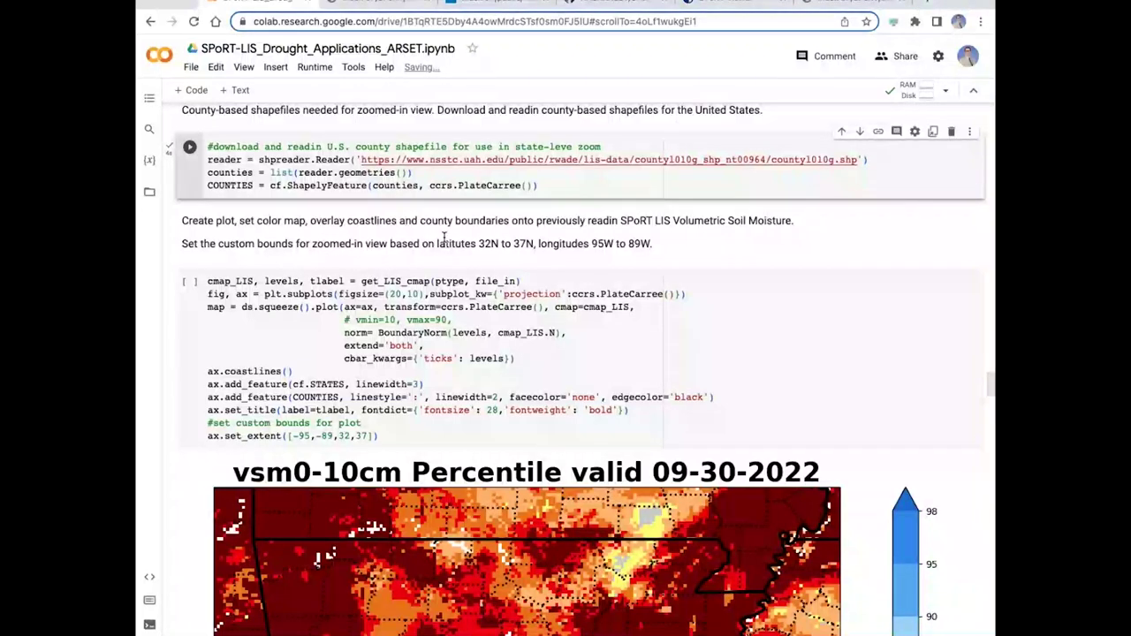
drag(480, 244, 651, 245)
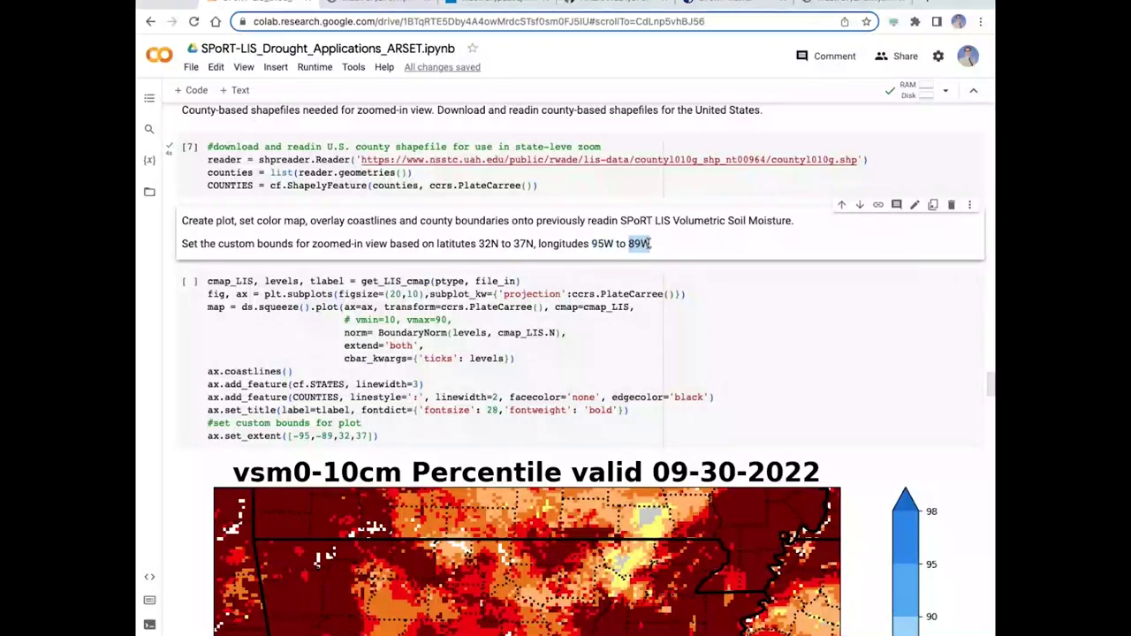
click(789, 302)
- Review the zoomed-in plot code and its set_extent line, and run the cell to map Arkansas with county boundaries
scroll(788, 303, down, 1)
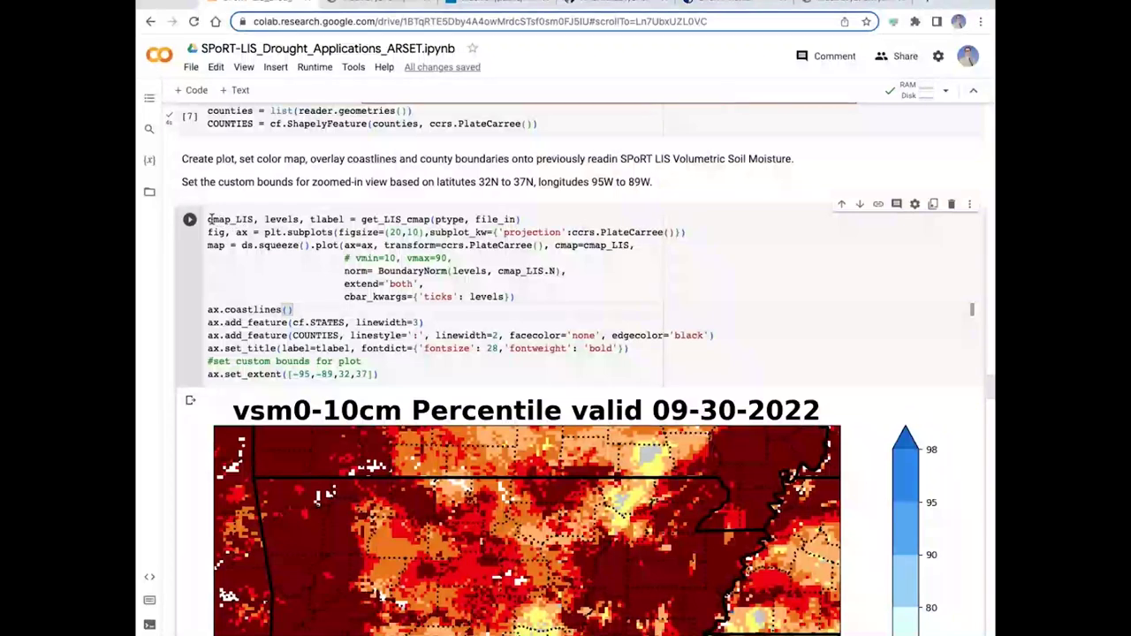
drag(208, 219, 622, 281)
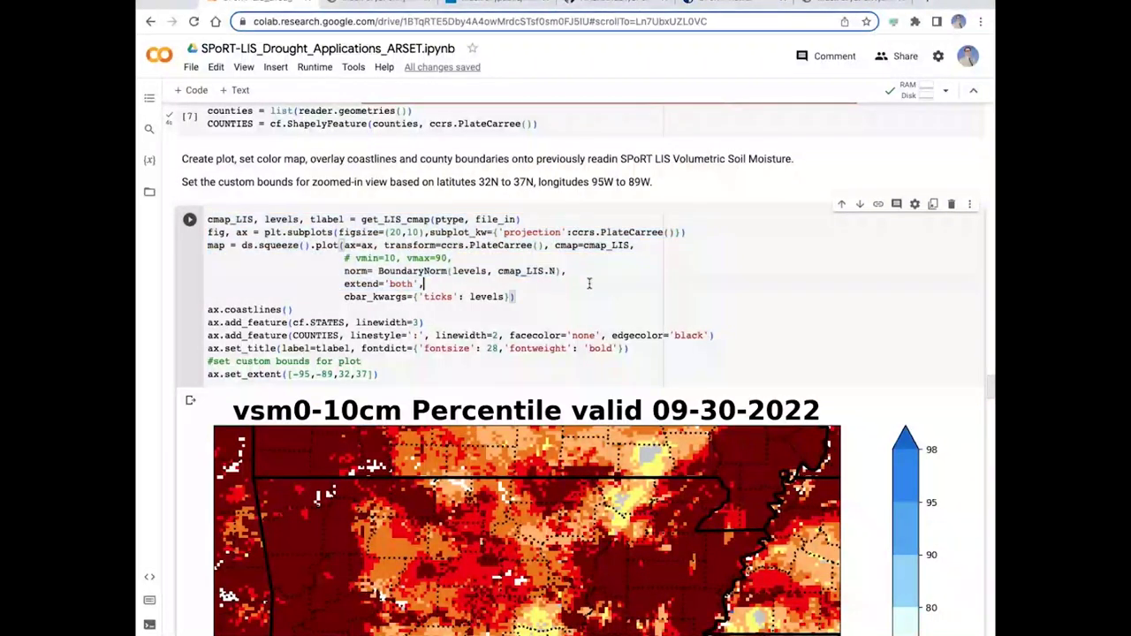
click(589, 284)
drag(640, 349, 208, 219)
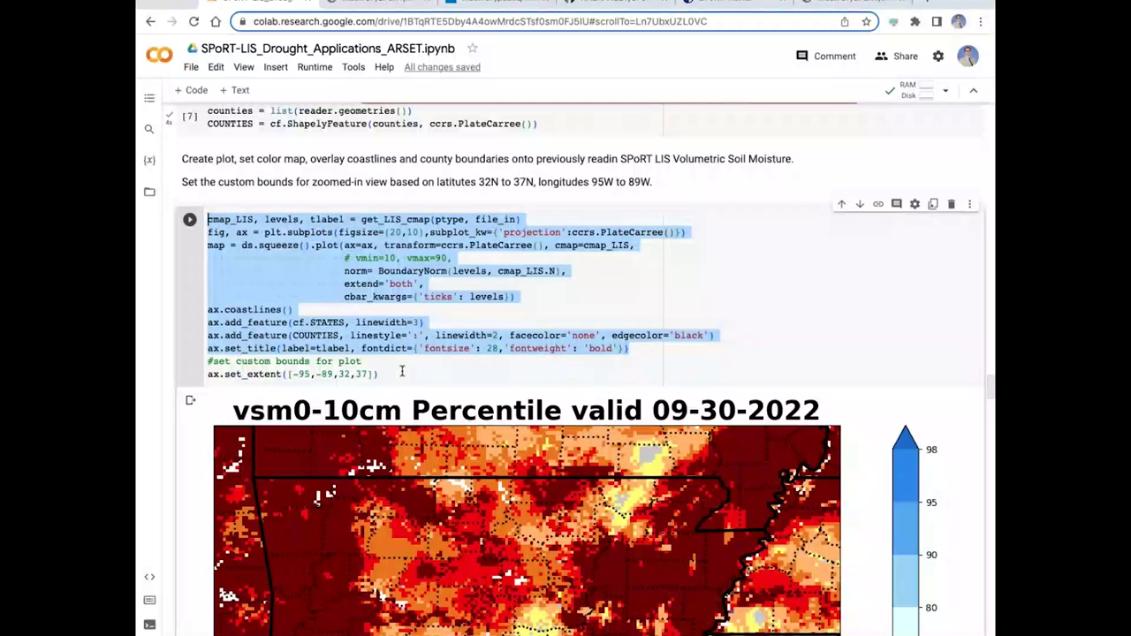
click(401, 372)
click(208, 374)
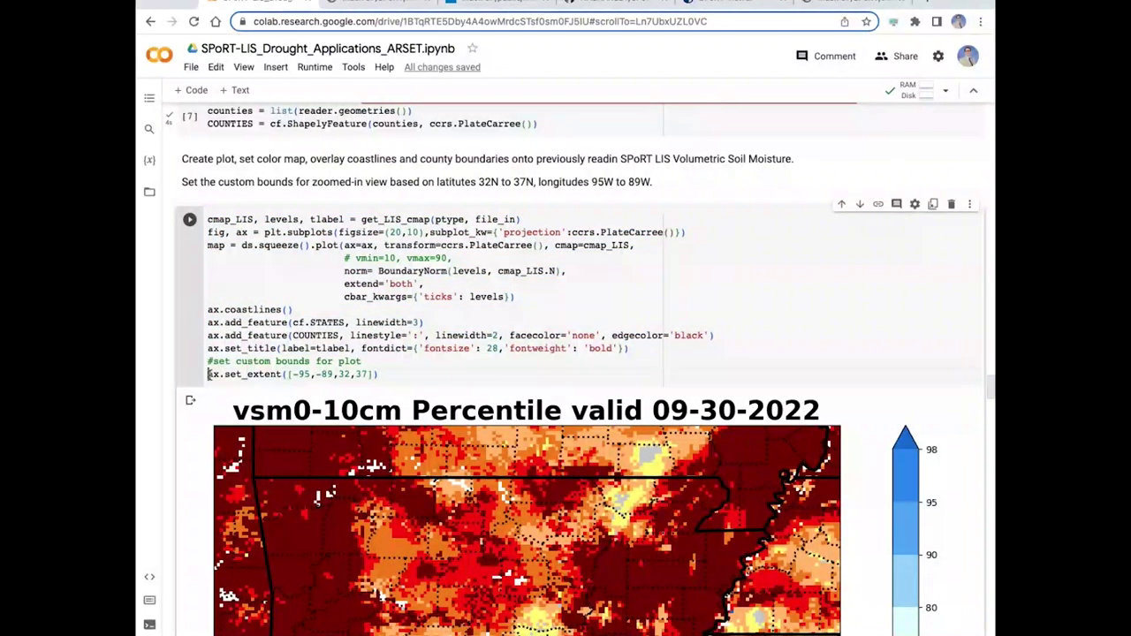
drag(209, 374, 281, 375)
click(442, 371)
click(189, 221)
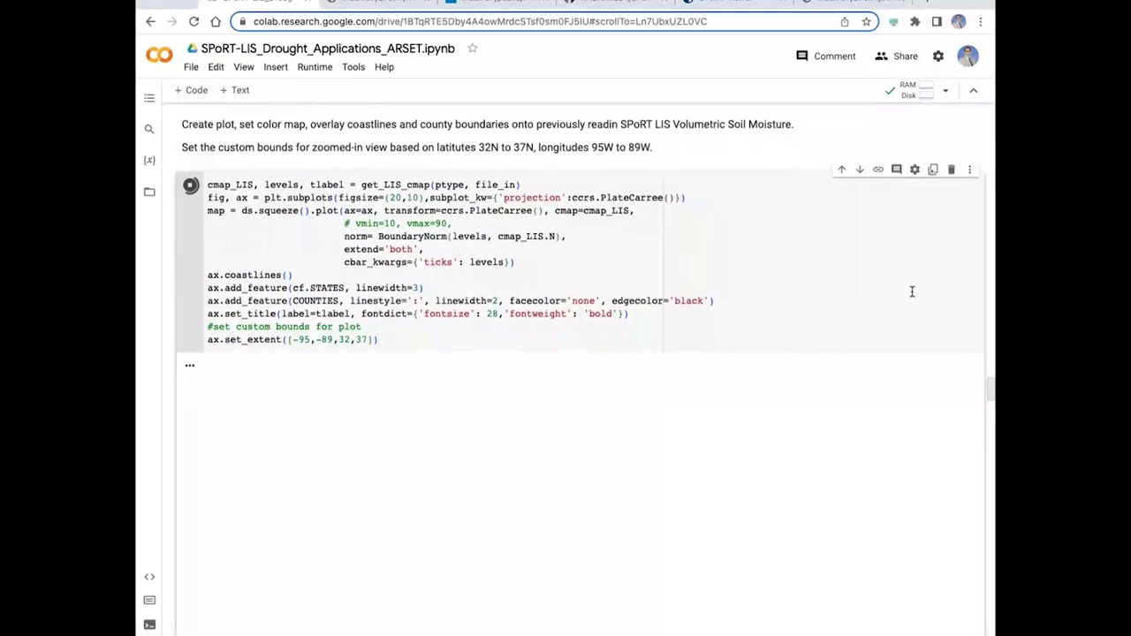
- Examine the zoomed-in 0-10cm VSM percentile map of Arkansas against its color scale
scroll(912, 292, down, 1)
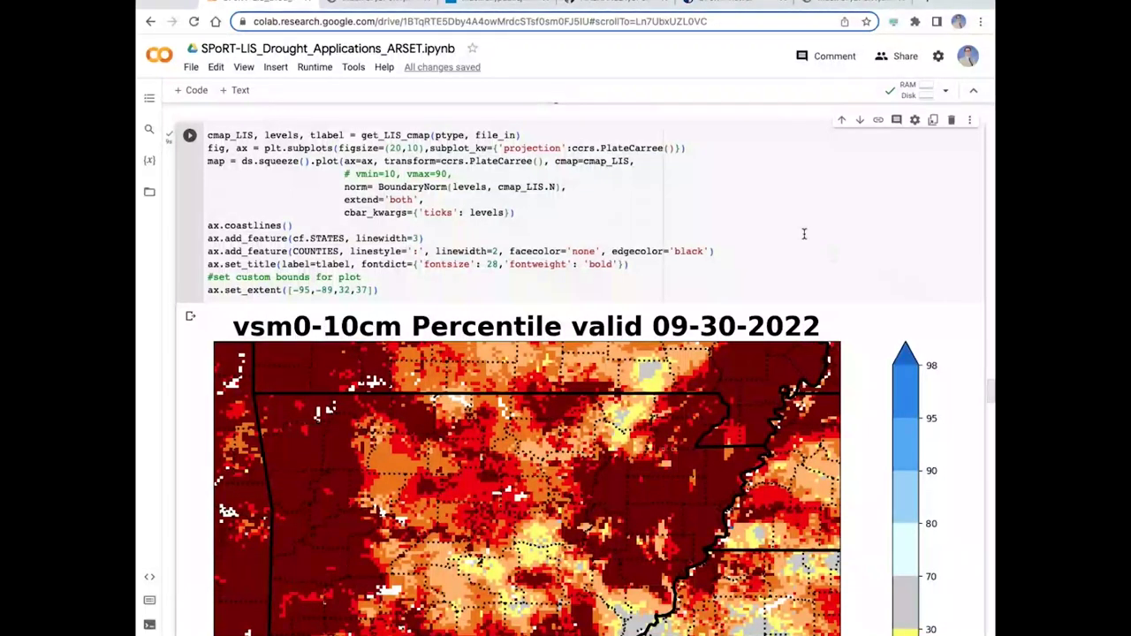
scroll(805, 233, down, 1)
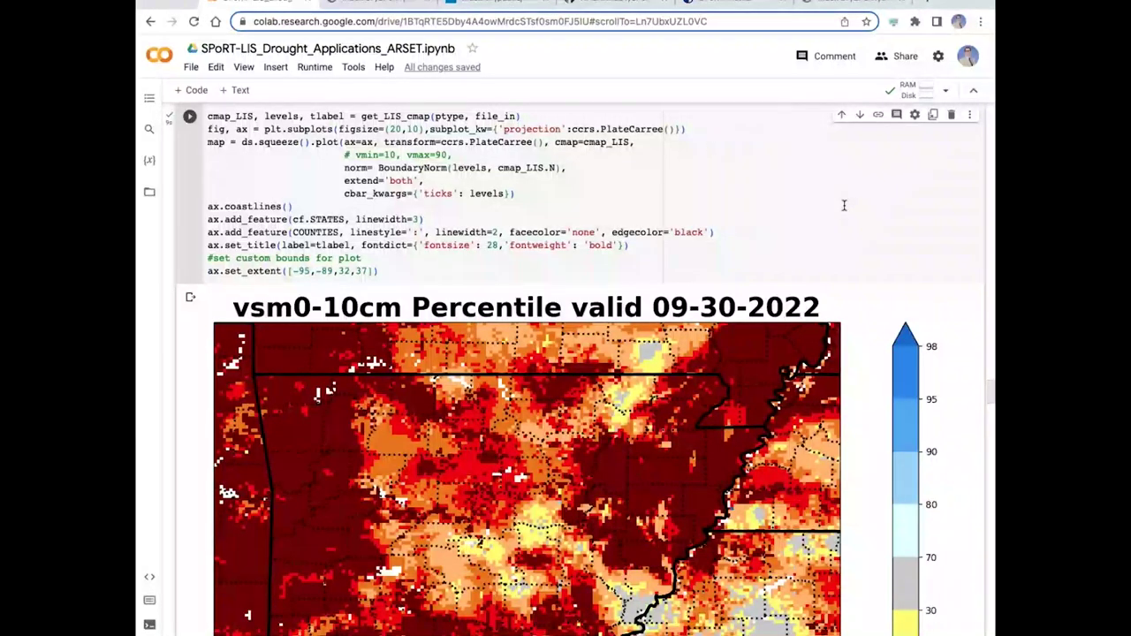
scroll(844, 205, down, 5)
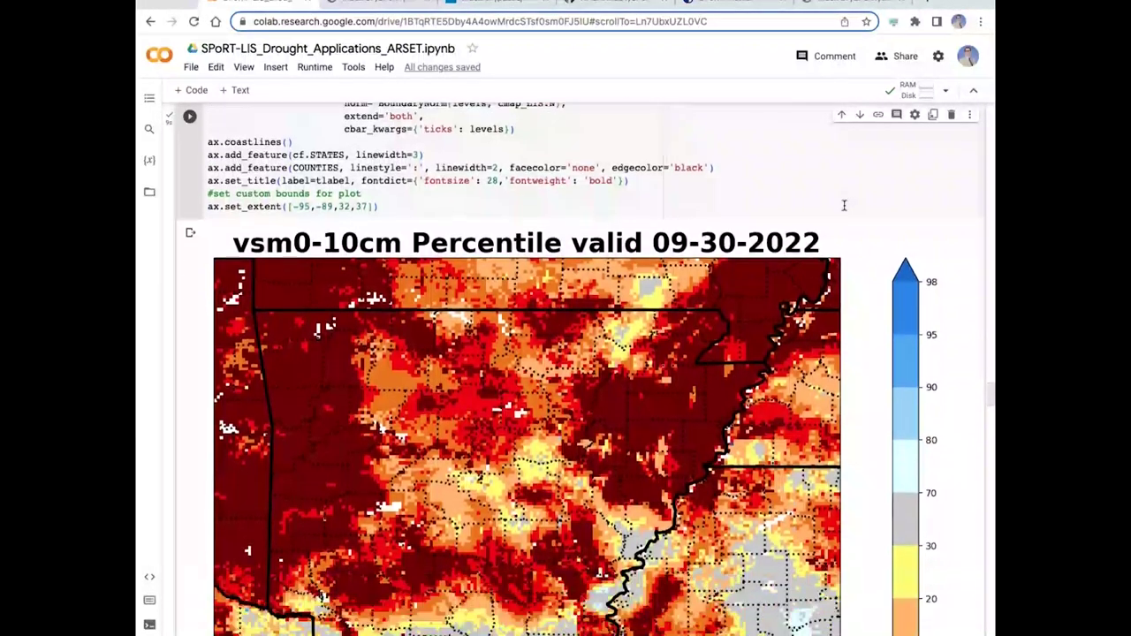
scroll(531, 199, up, 3)
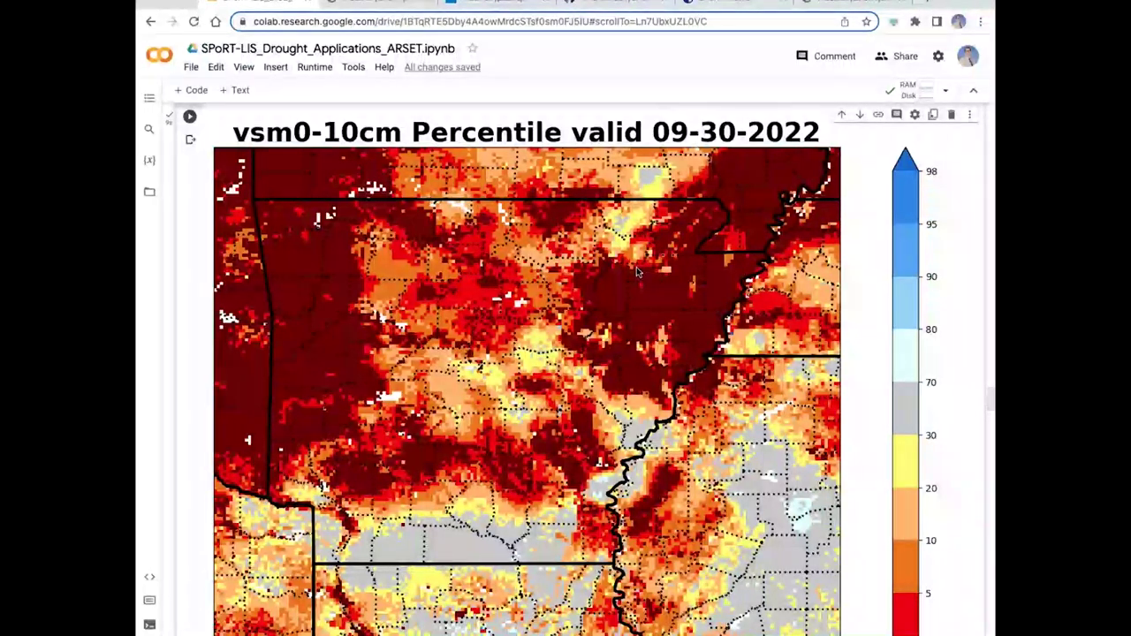
scroll(637, 271, down, 1)
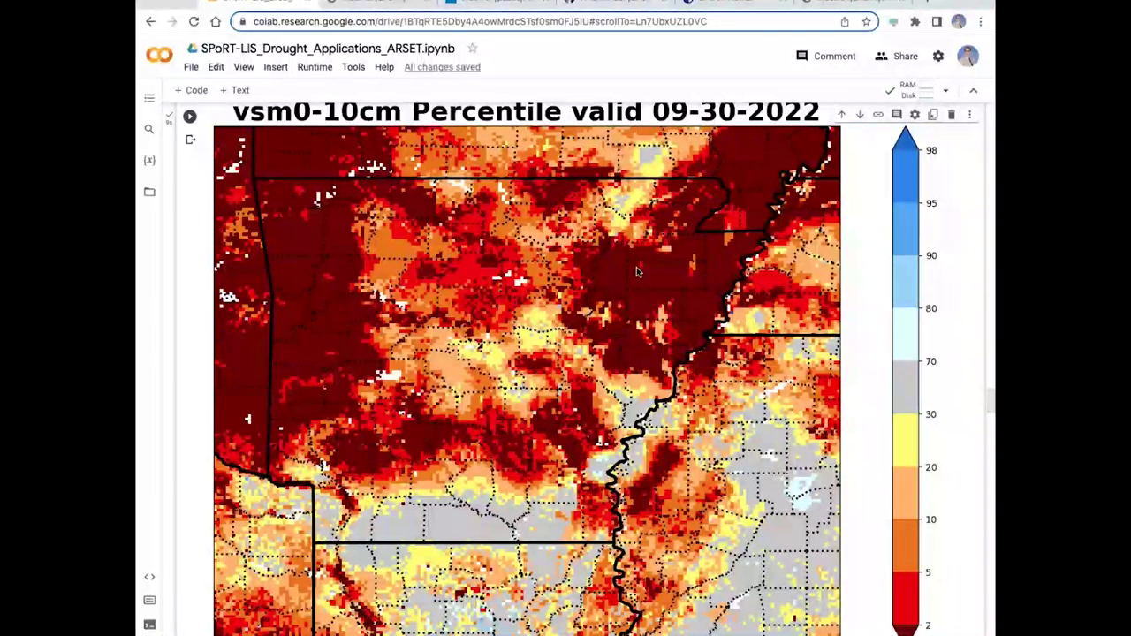
scroll(621, 279, down, 1)
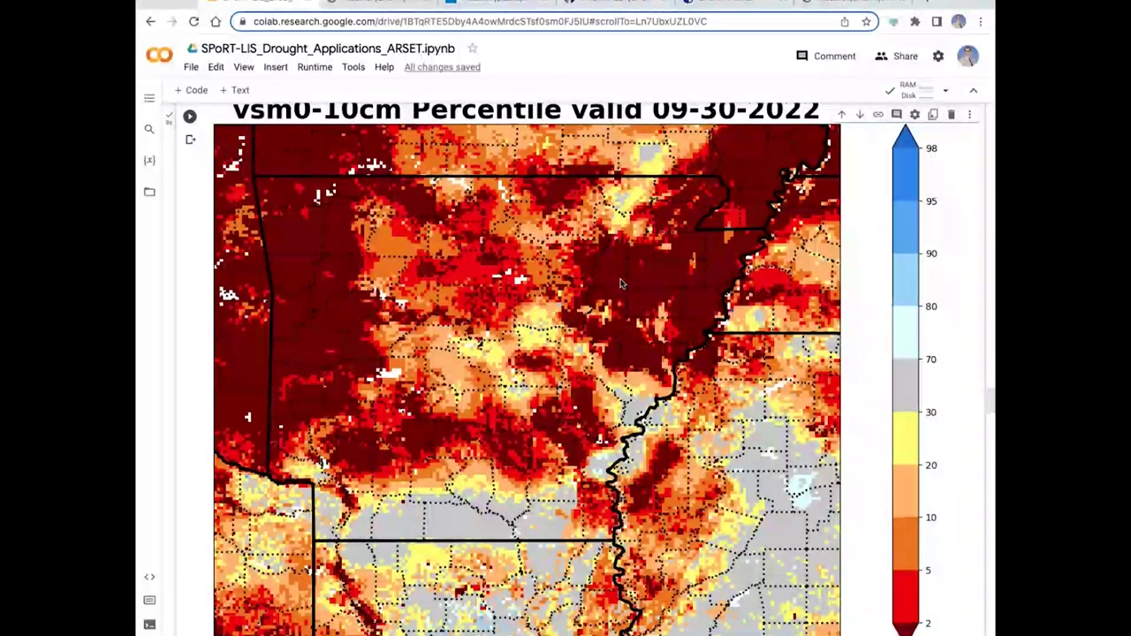
- Read the 4-panel plot introduction and run the cell that downloads VSM percentile data for the 0-10cm, 0-40cm, 0-100cm and 0-200cm depths
scroll(621, 283, down, 5)
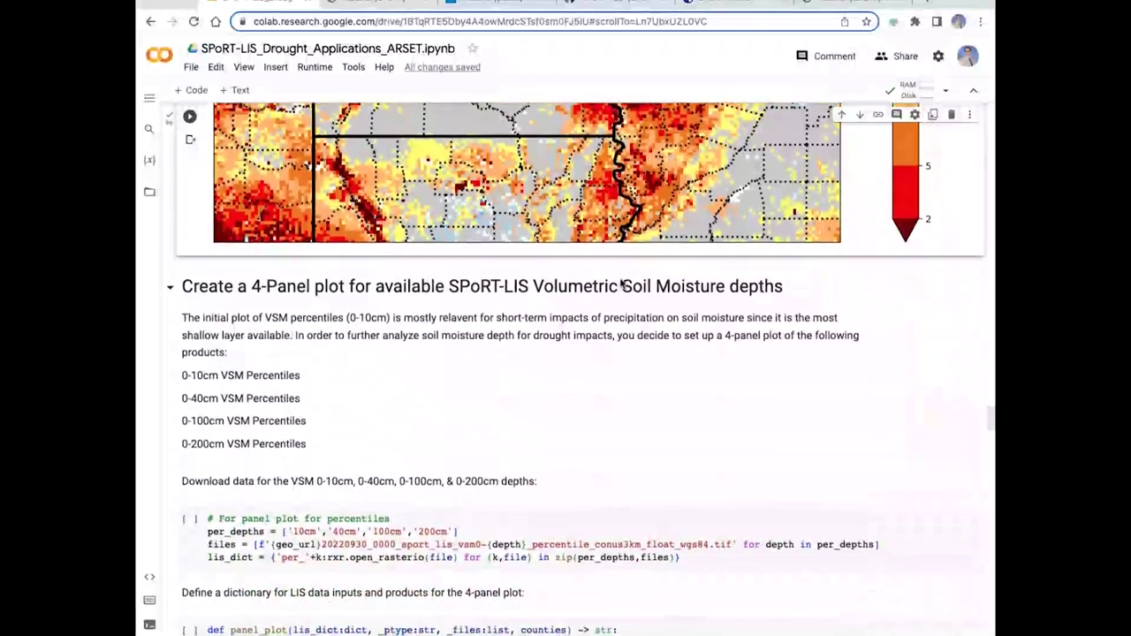
scroll(621, 283, down, 1)
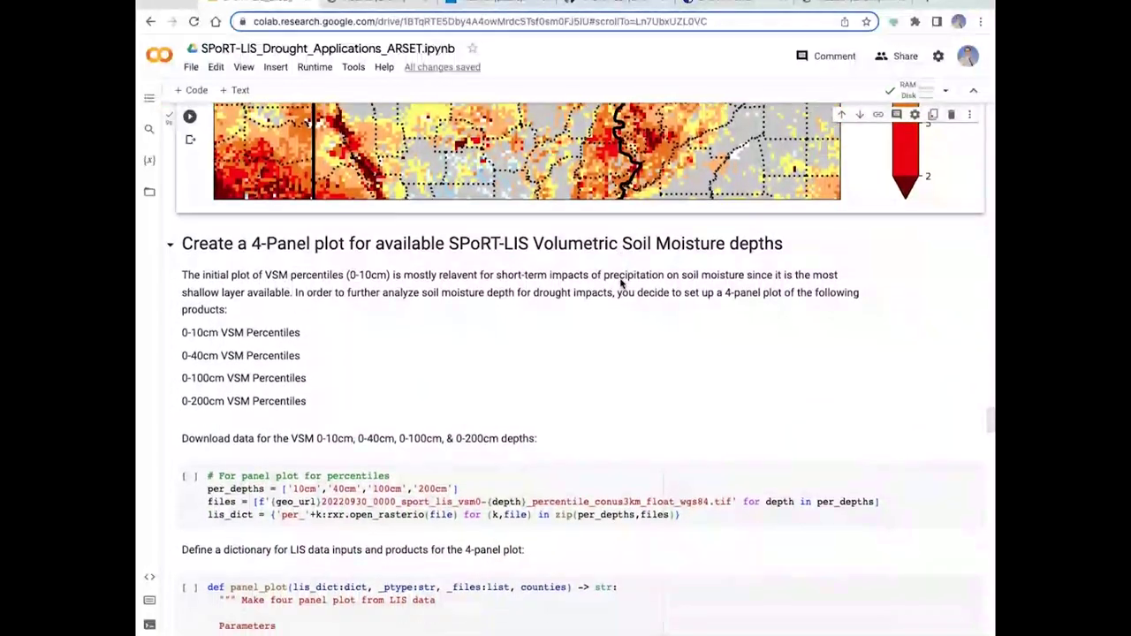
scroll(620, 282, down, 1)
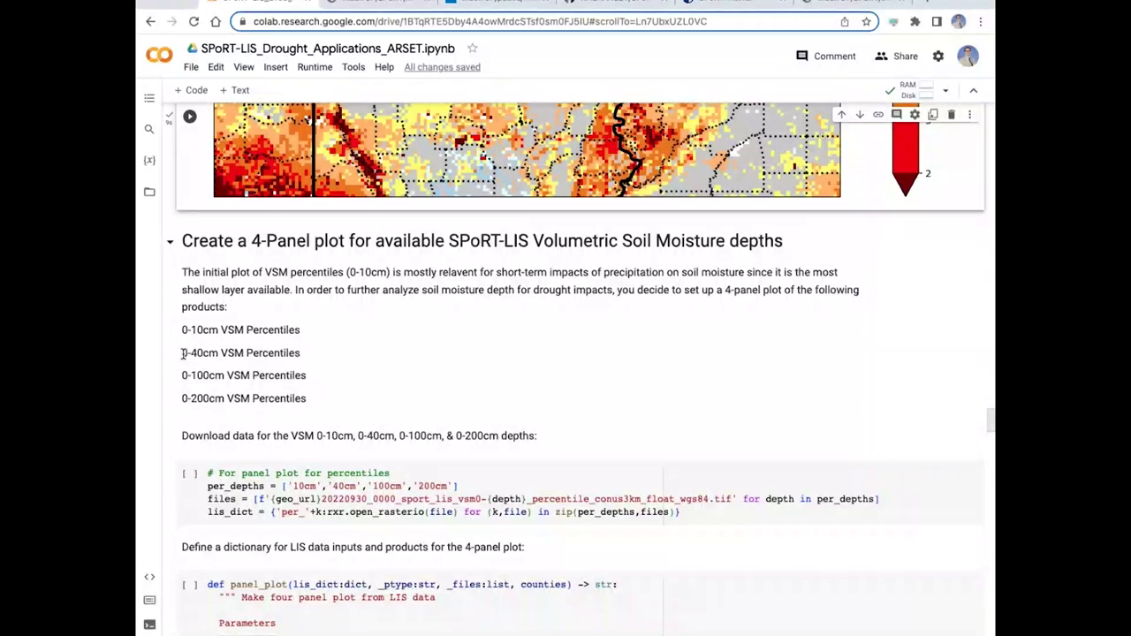
drag(183, 352, 208, 354)
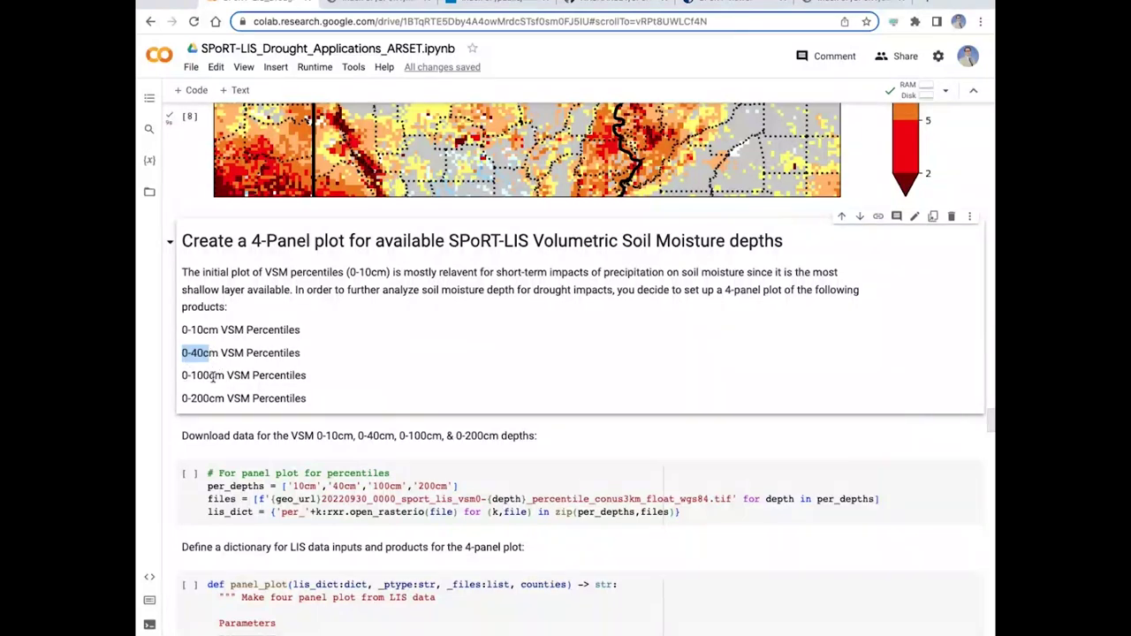
click(395, 380)
scroll(447, 329, down, 3)
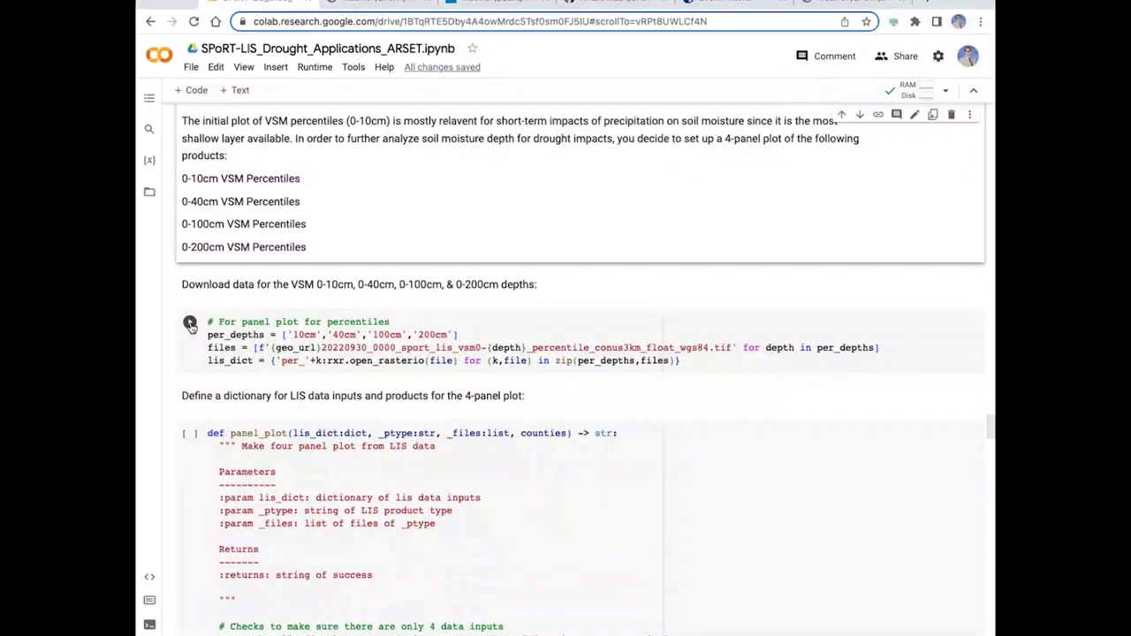
click(190, 323)
click(190, 324)
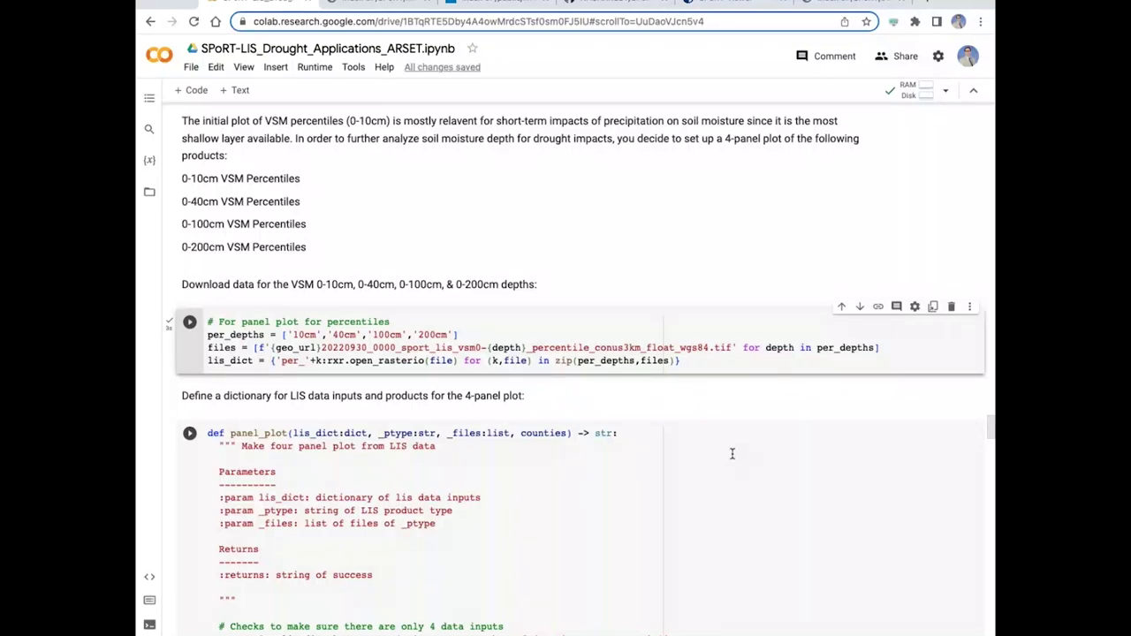
- Look over the panel_plot function for the 4-panel plot and run its cell to define it
scroll(732, 453, down, 3)
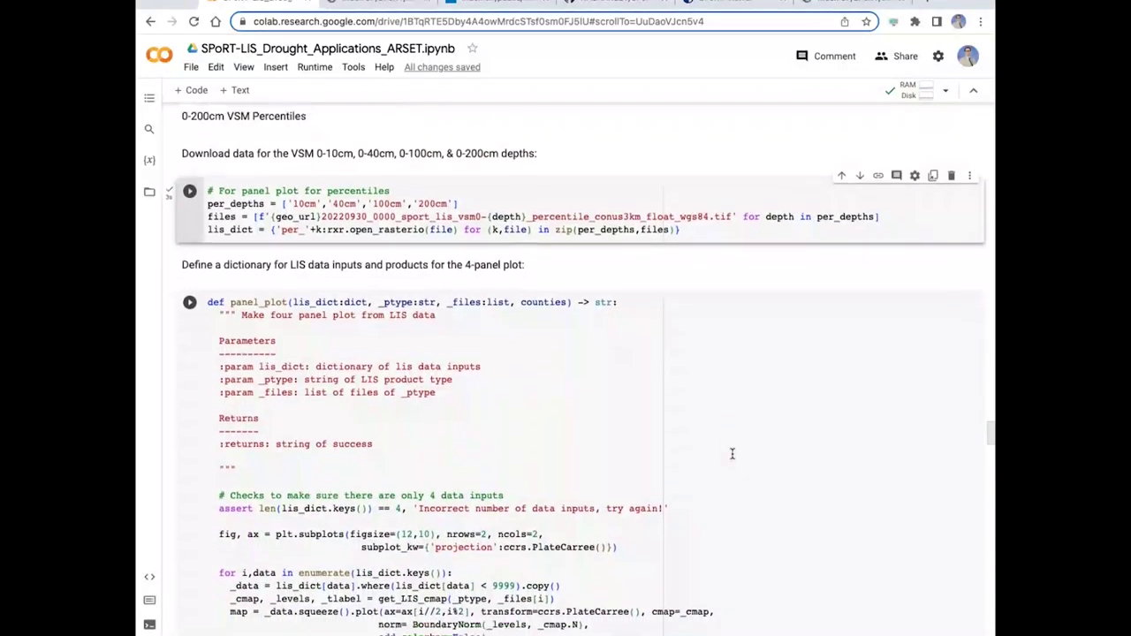
scroll(732, 453, down, 1)
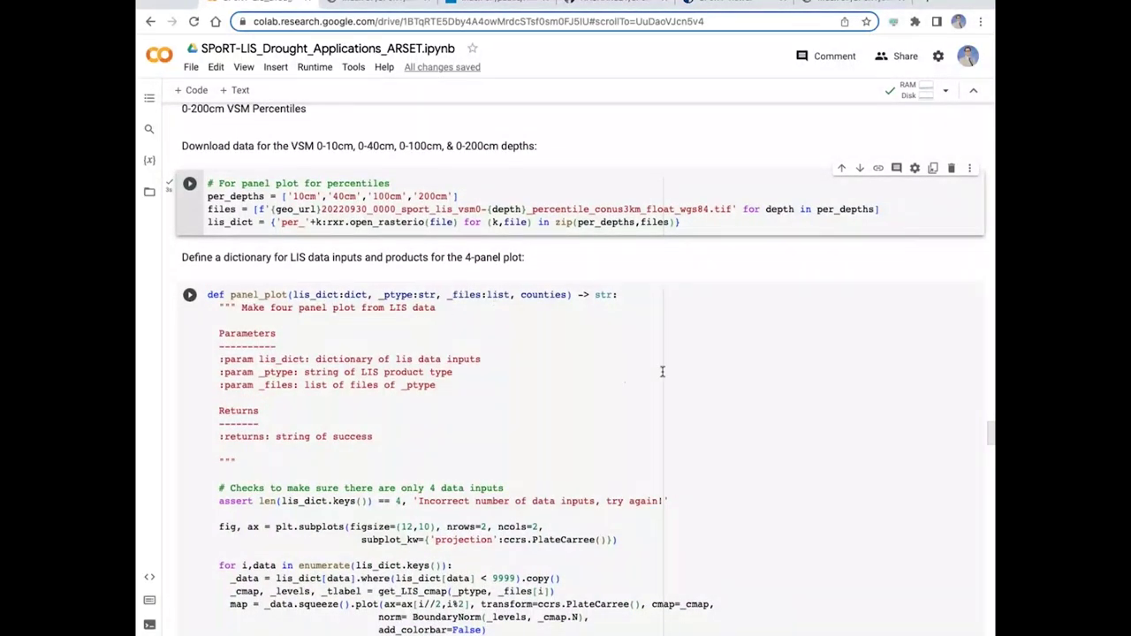
scroll(662, 371, down, 4)
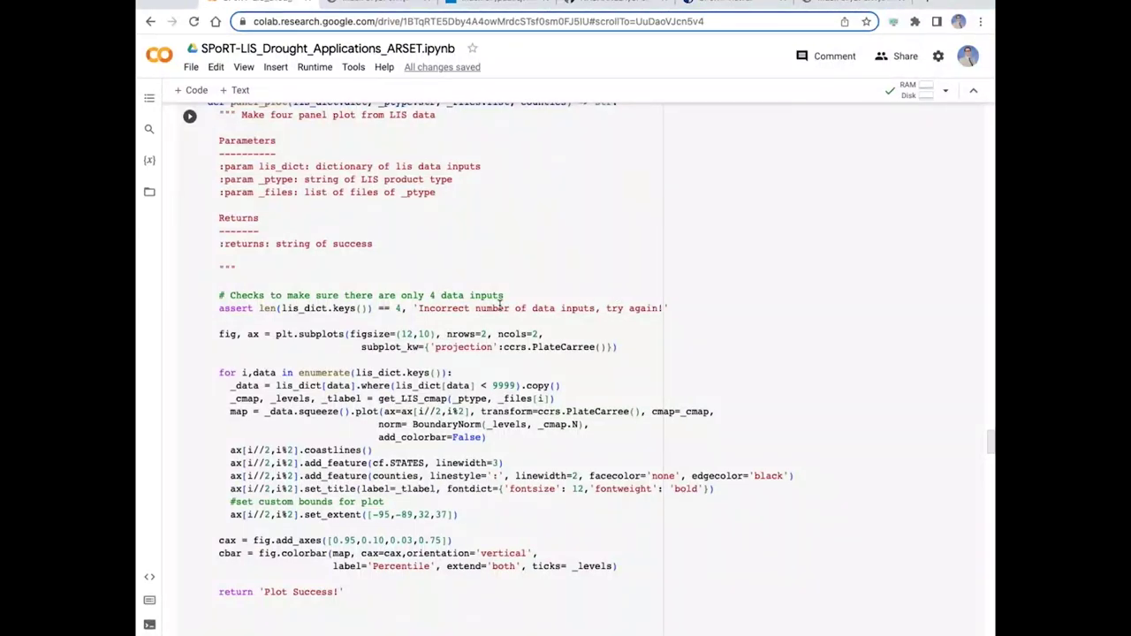
scroll(732, 298, up, 1)
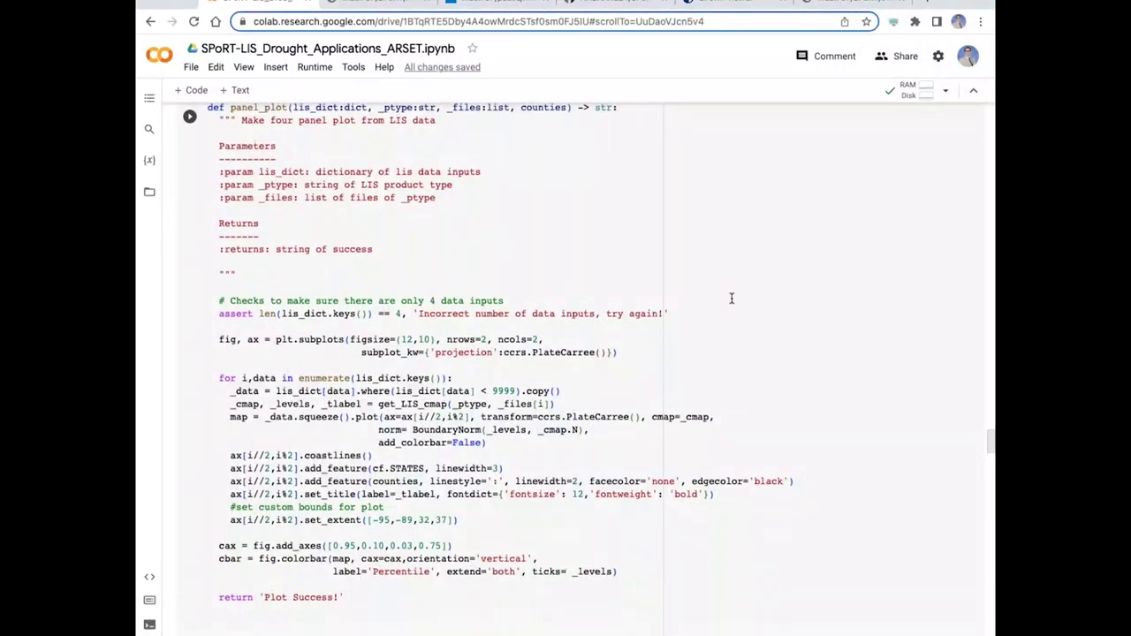
scroll(732, 299, up, 1)
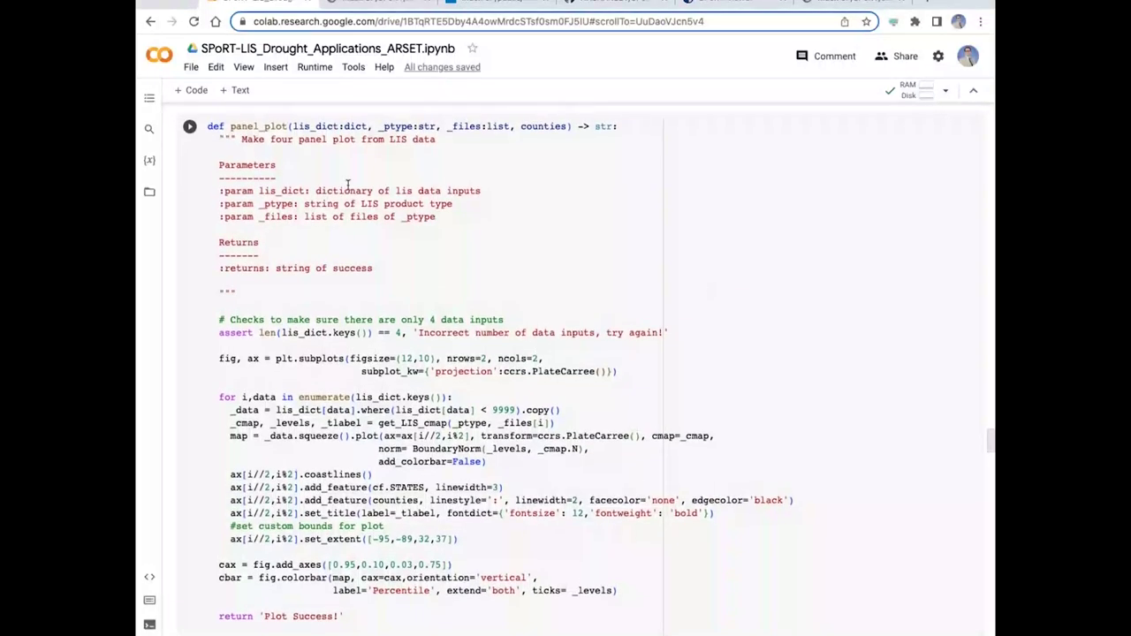
click(188, 128)
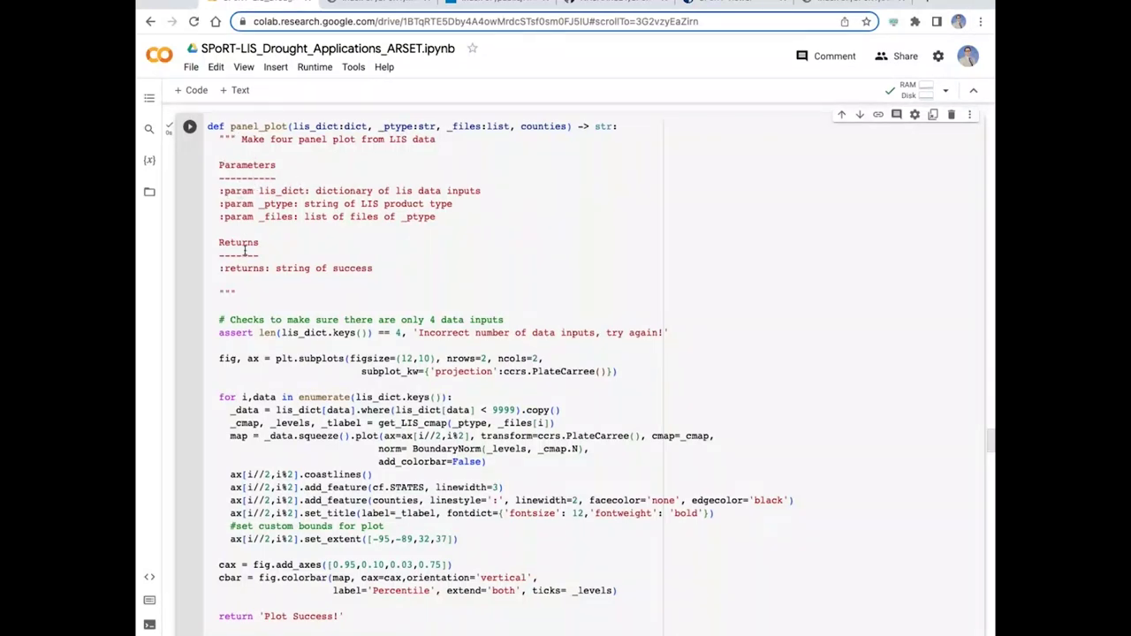
- Review the panel_plot code, including the subplot grid, the data loop, the _ptype argument of get_LIS_cmap and the custom plot bounds
scroll(618, 281, down, 2)
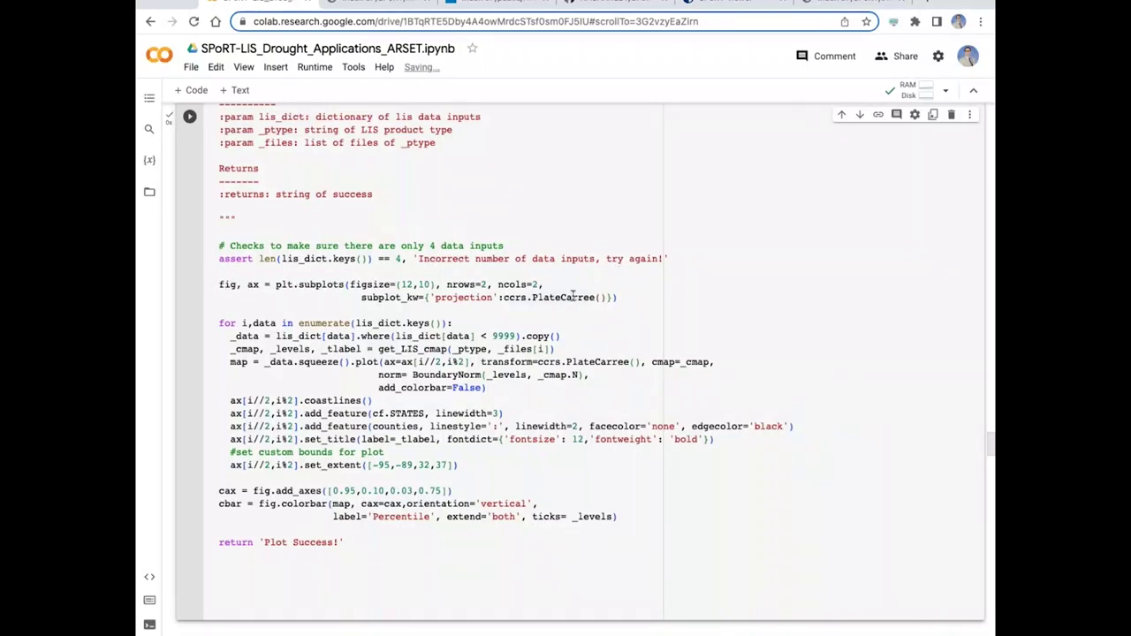
scroll(539, 292, down, 2)
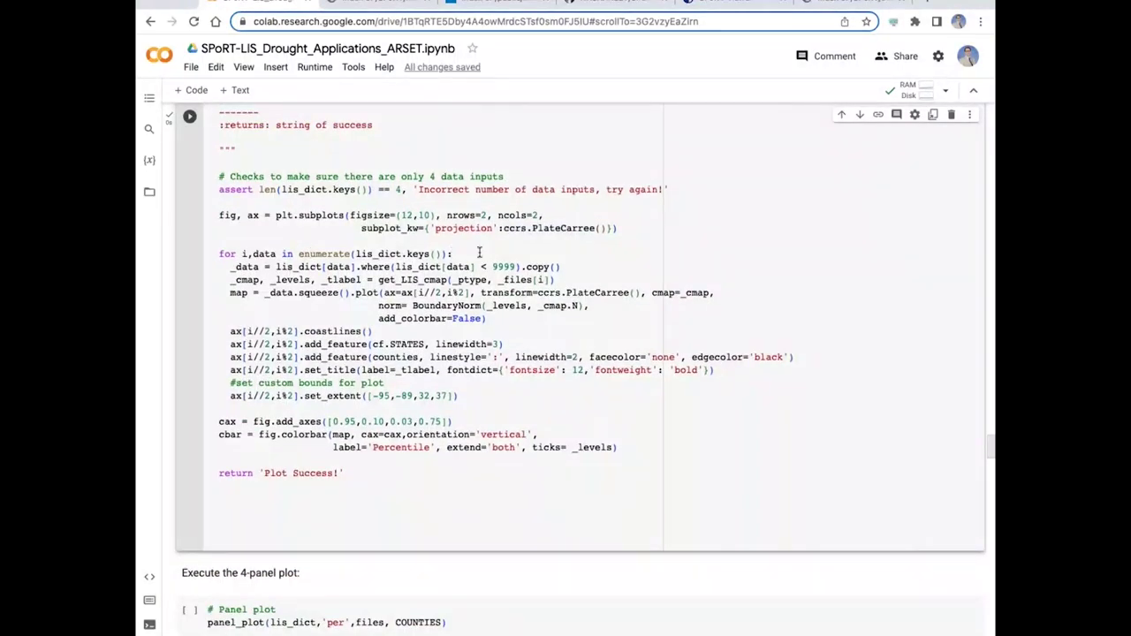
scroll(506, 244, down, 1)
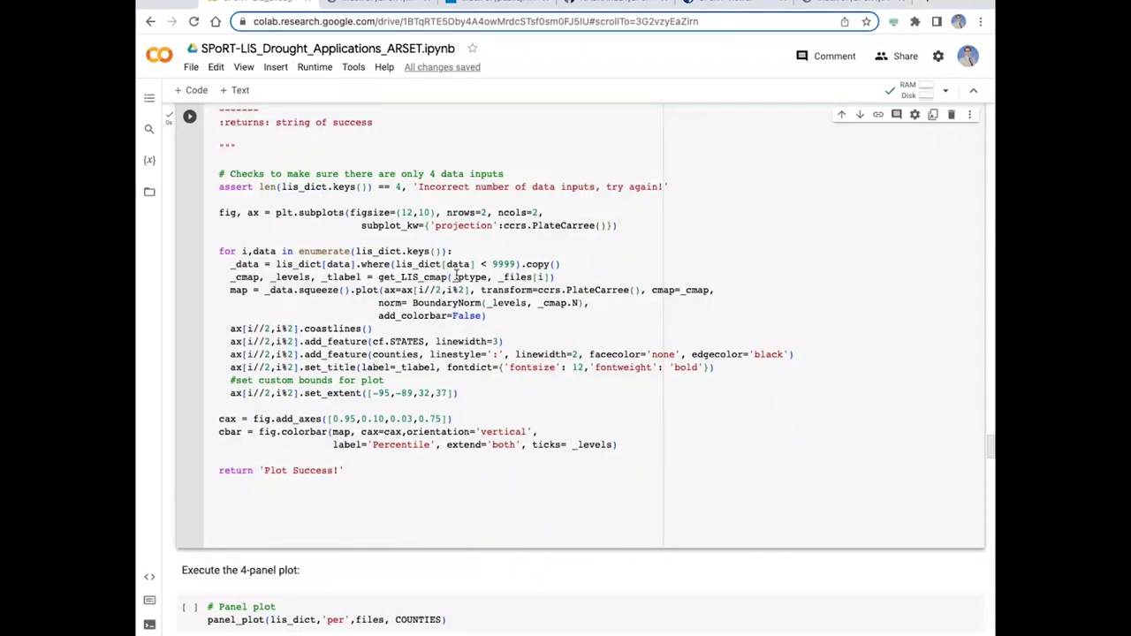
drag(458, 277, 485, 277)
click(540, 314)
scroll(441, 393, down, 3)
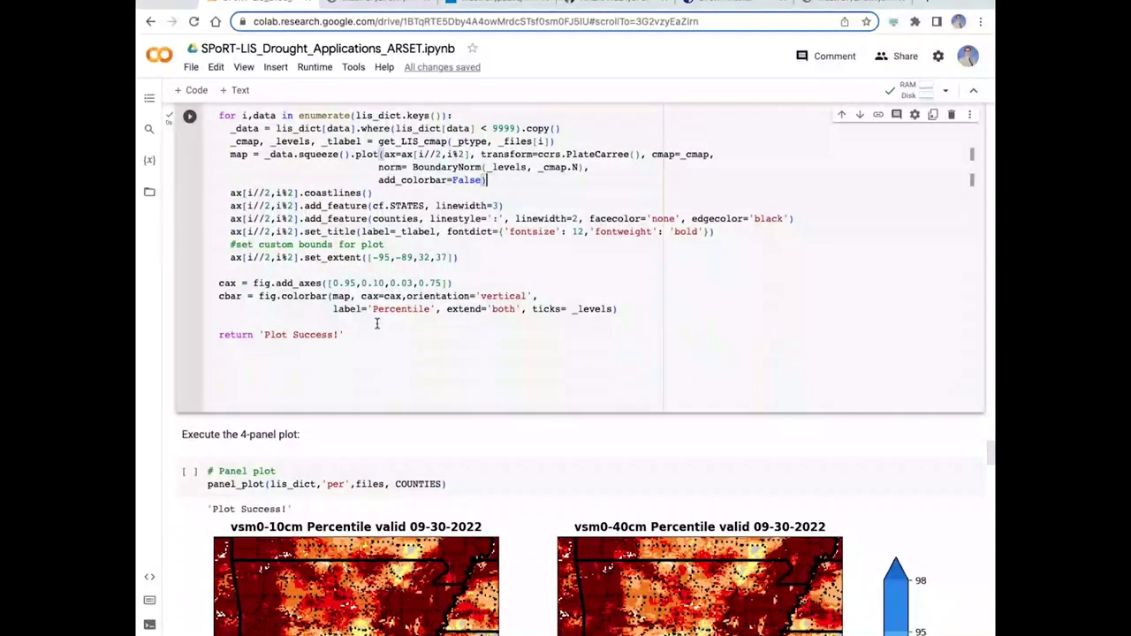
scroll(376, 324, up, 6)
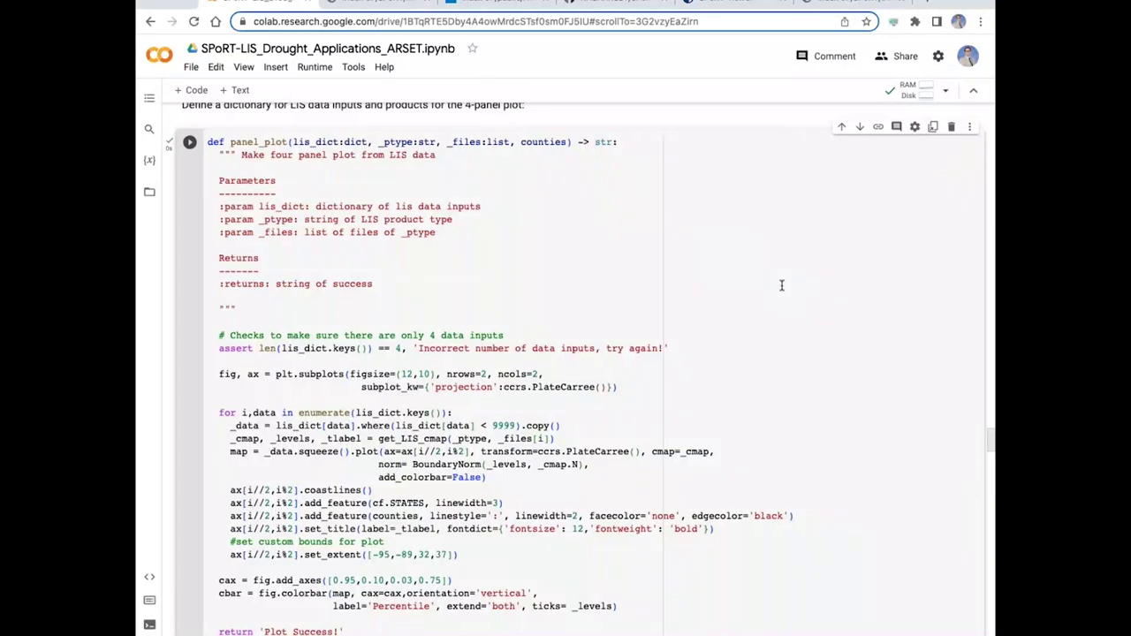
- Run the panel_plot cell with lis_dict, 'per', files and COUNTIES to generate the 4-panel percentile plot
scroll(782, 285, down, 10)
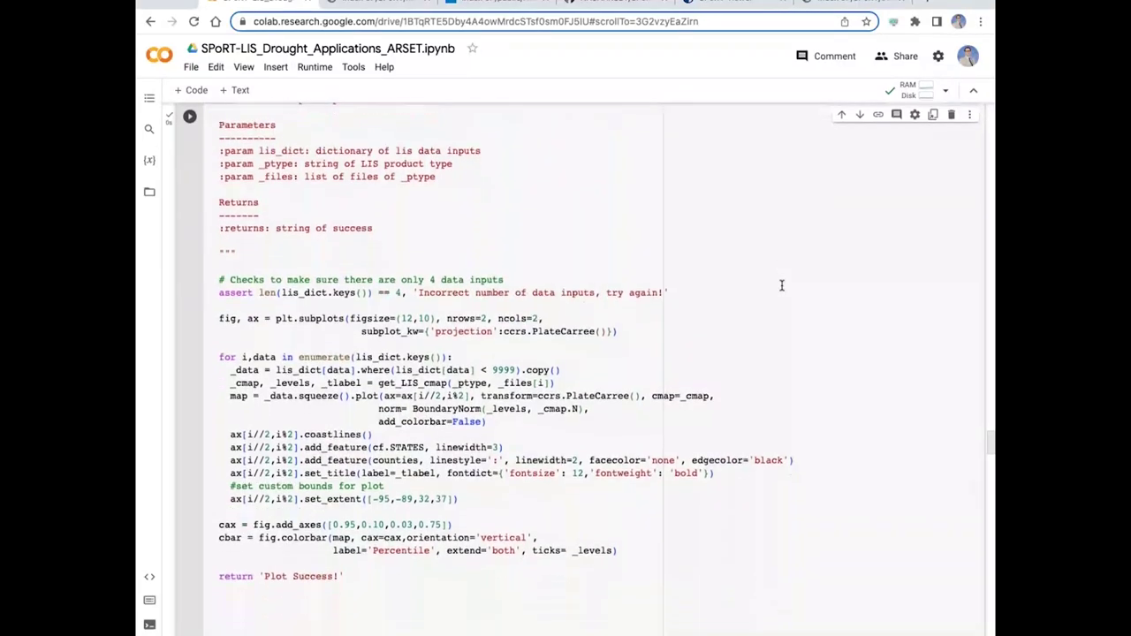
scroll(782, 285, down, 2)
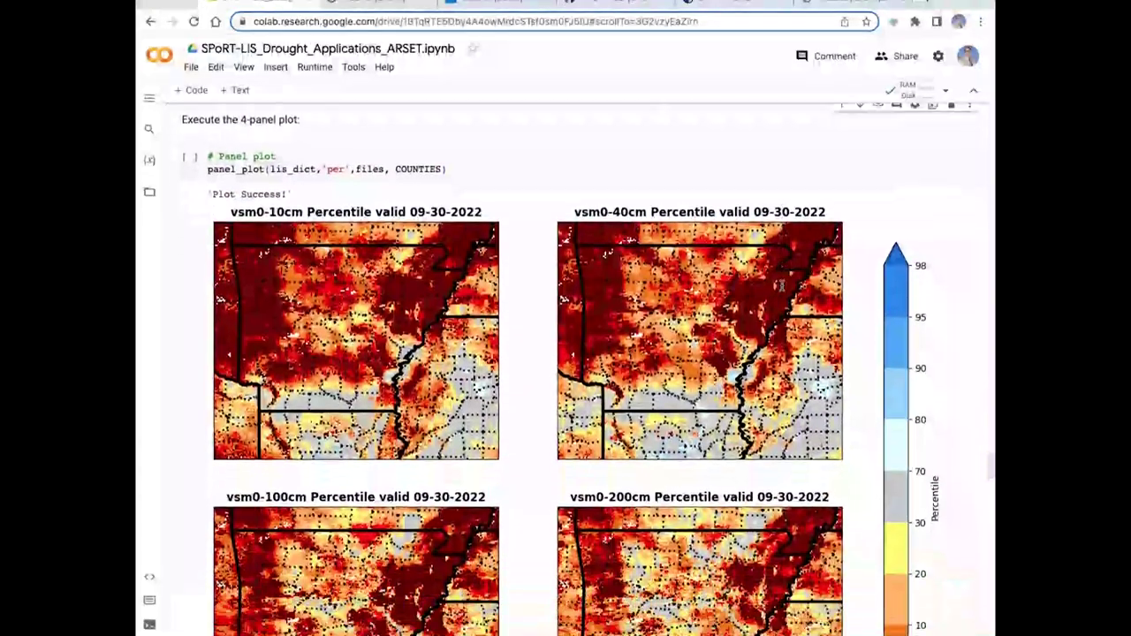
click(189, 144)
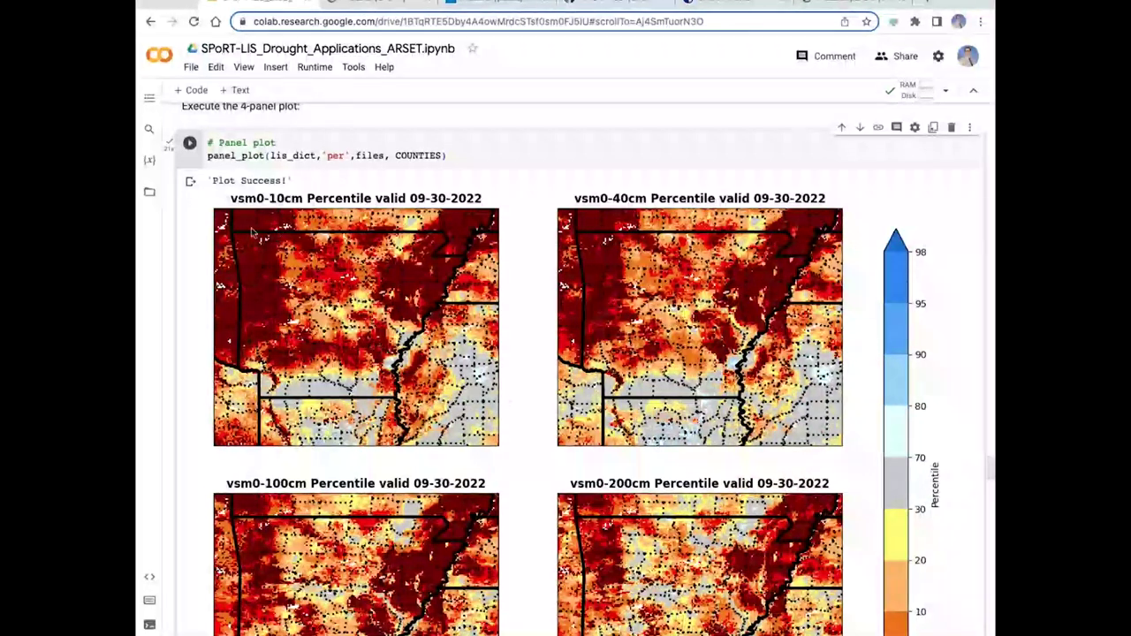
- Check the county boundary styling and the state border linewidth in the add_feature lines of the panel_plot code
scroll(384, 332, up, 2)
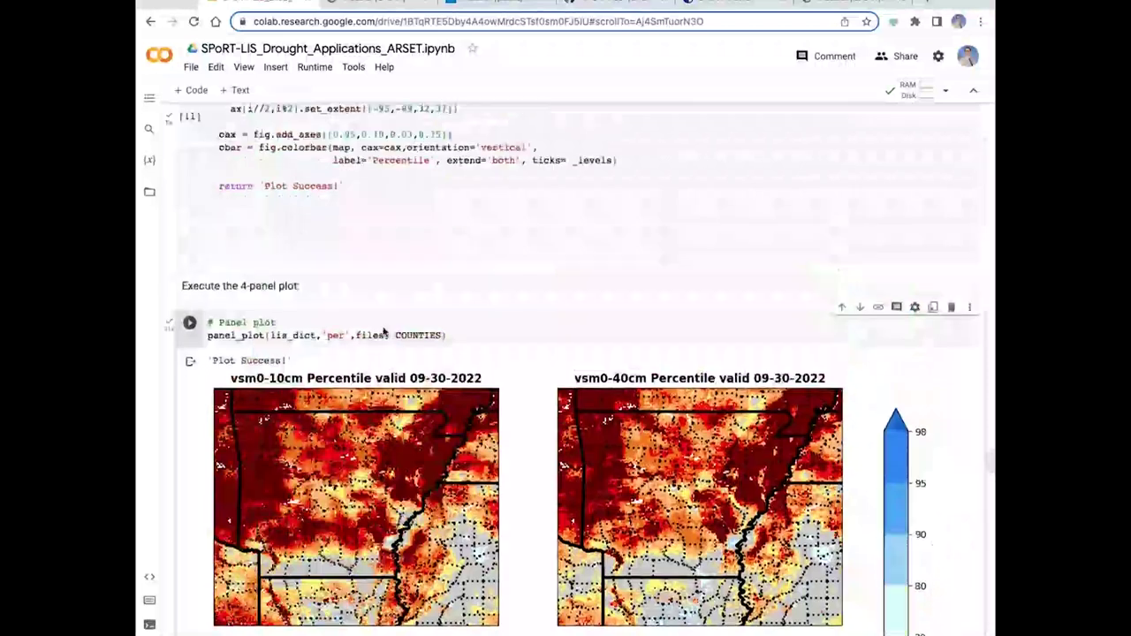
scroll(384, 331, up, 1)
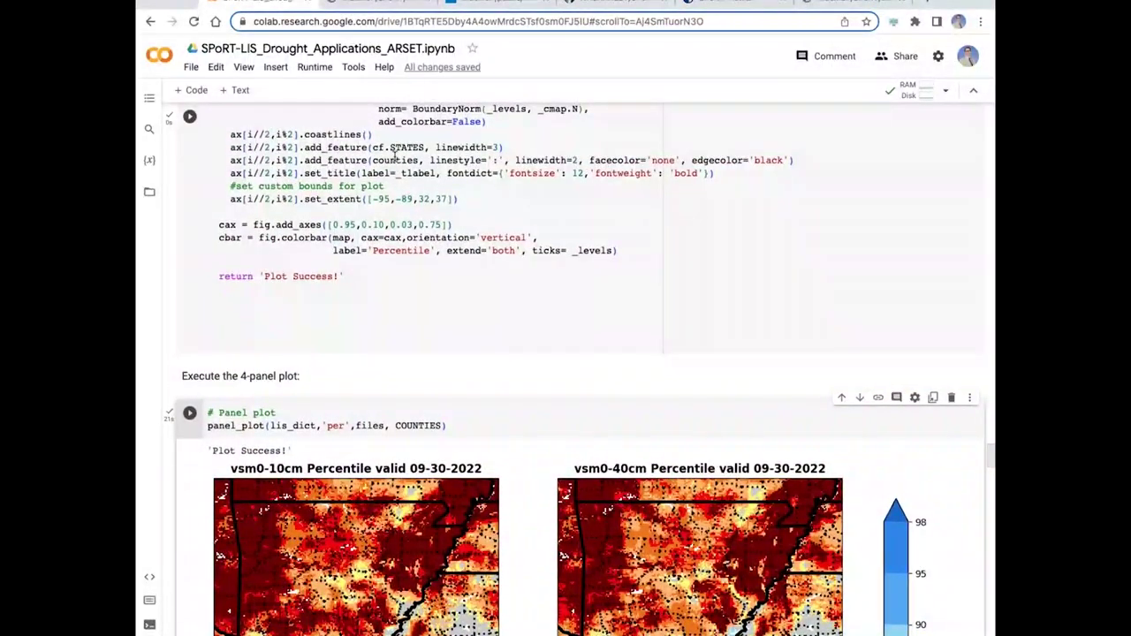
drag(375, 161, 754, 155)
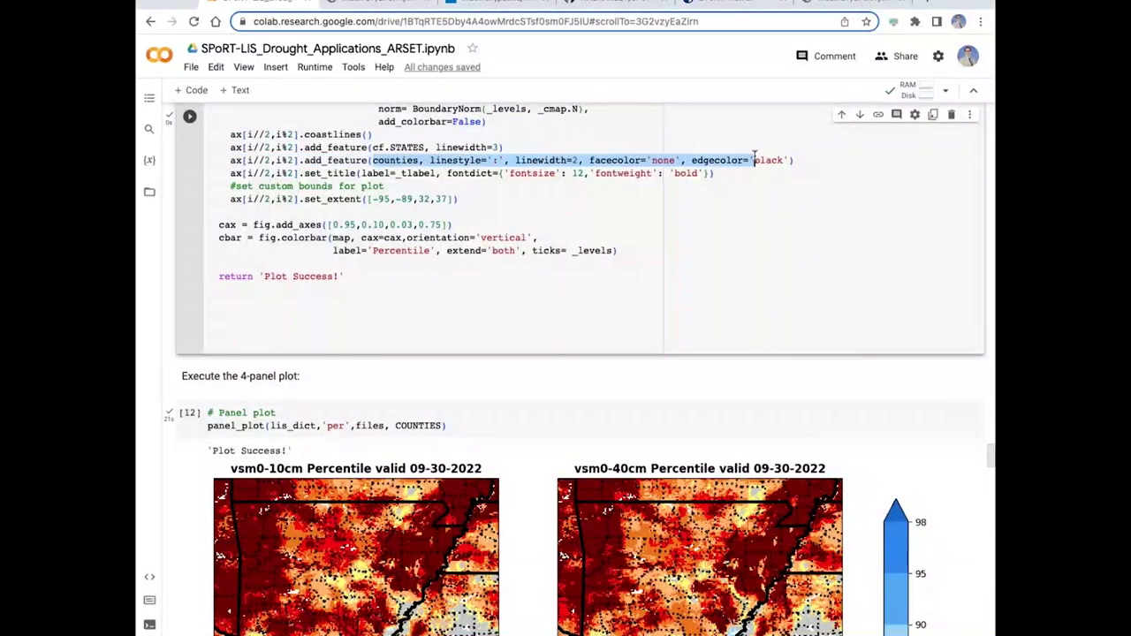
click(777, 198)
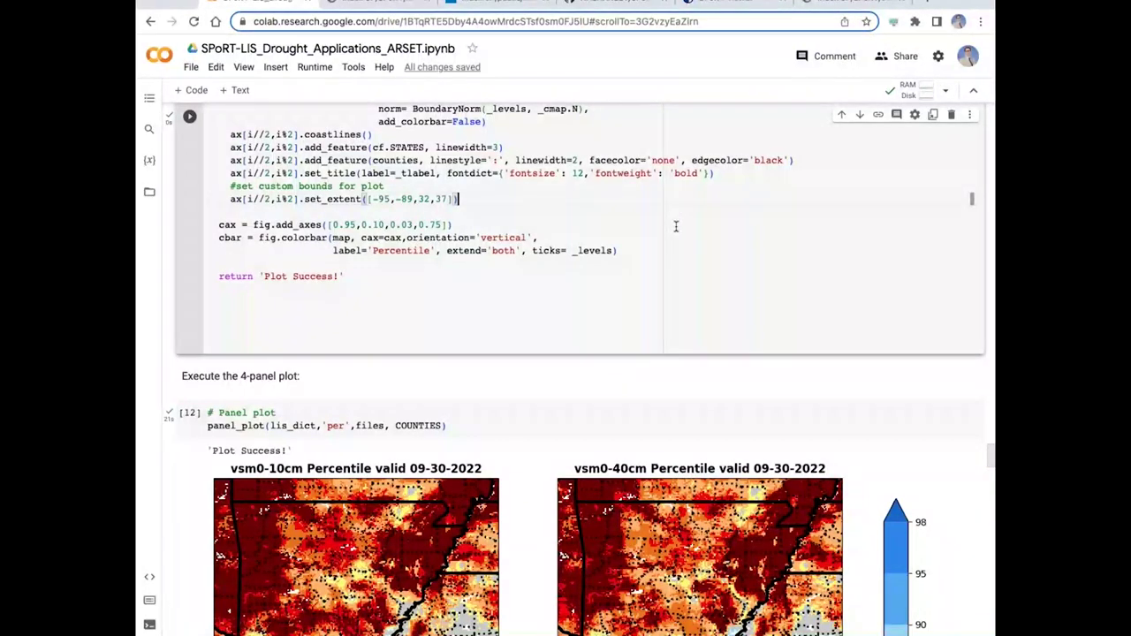
scroll(478, 256, up, 1)
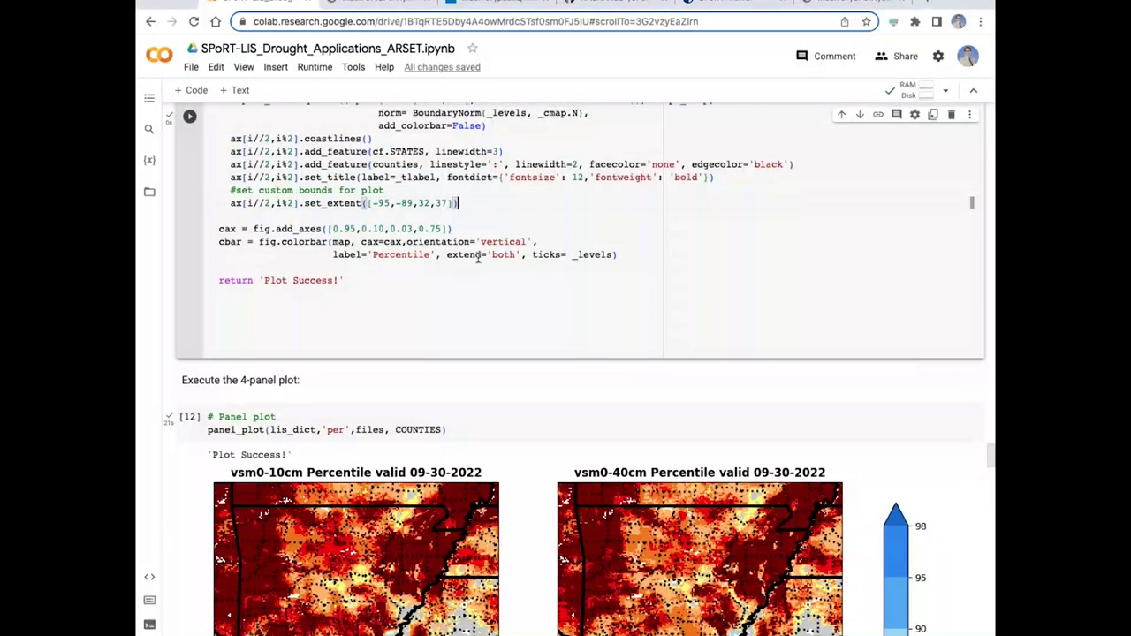
scroll(478, 256, up, 2)
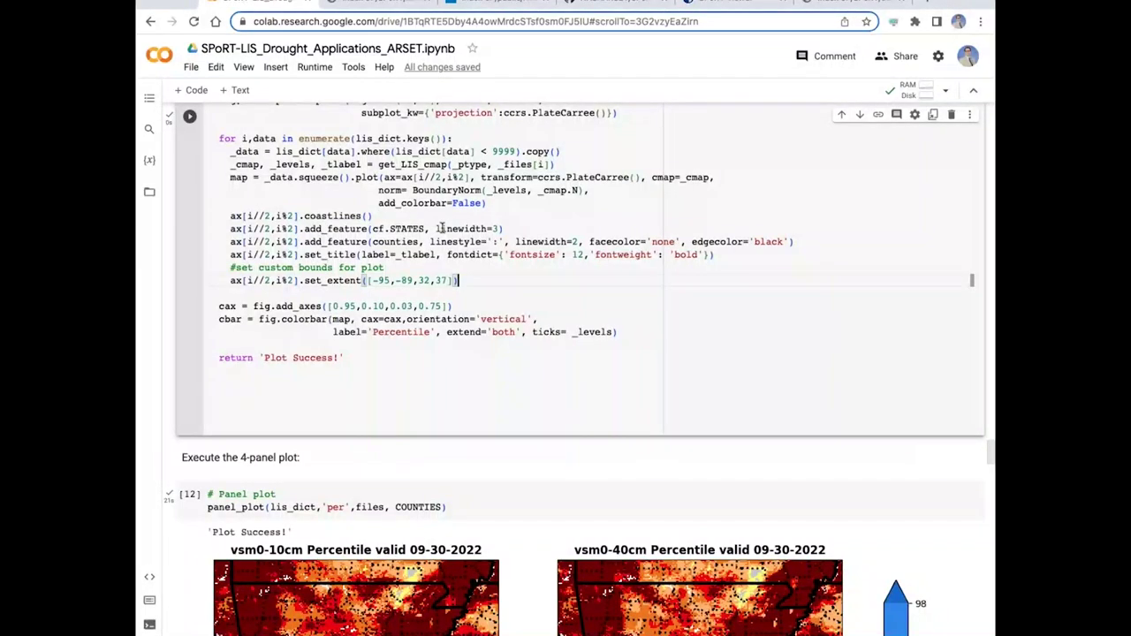
drag(436, 228, 501, 228)
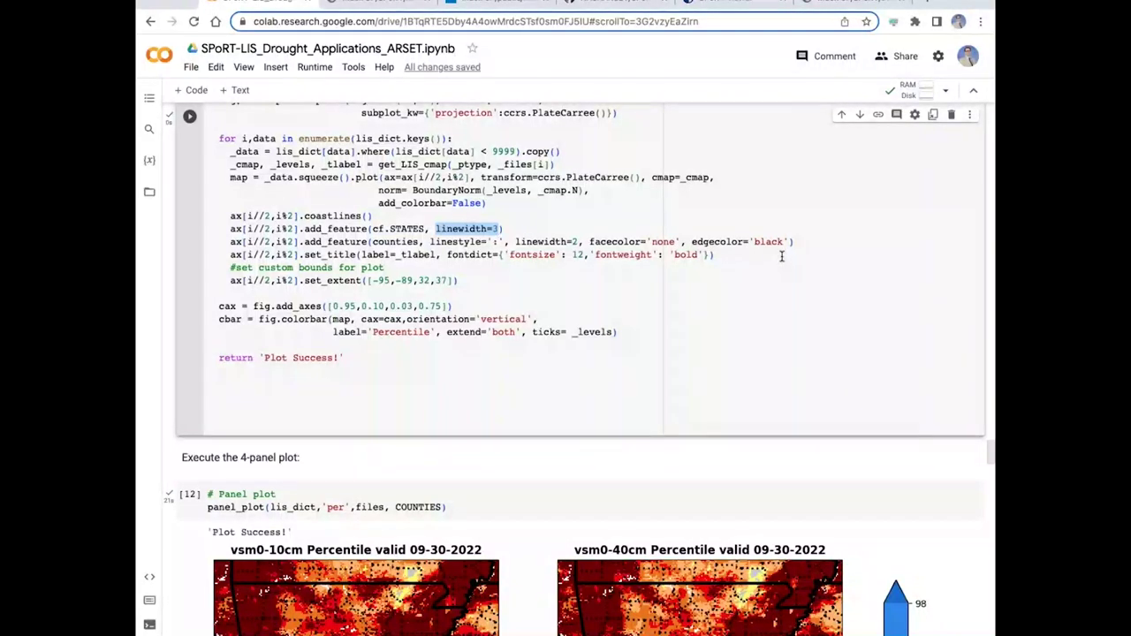
- Compare the 0-10cm, 0-40cm, 0-100cm and 0-200cm VSM percentile maps of Arkansas in the 4-panel plot against the color scale
scroll(781, 257, down, 2)
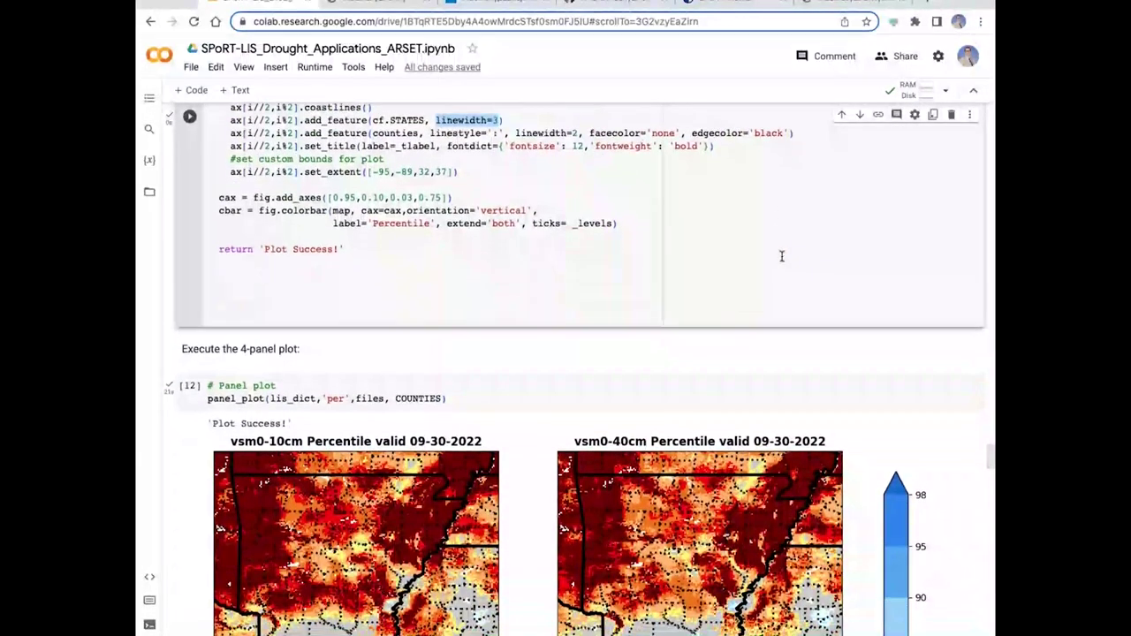
scroll(782, 257, down, 2)
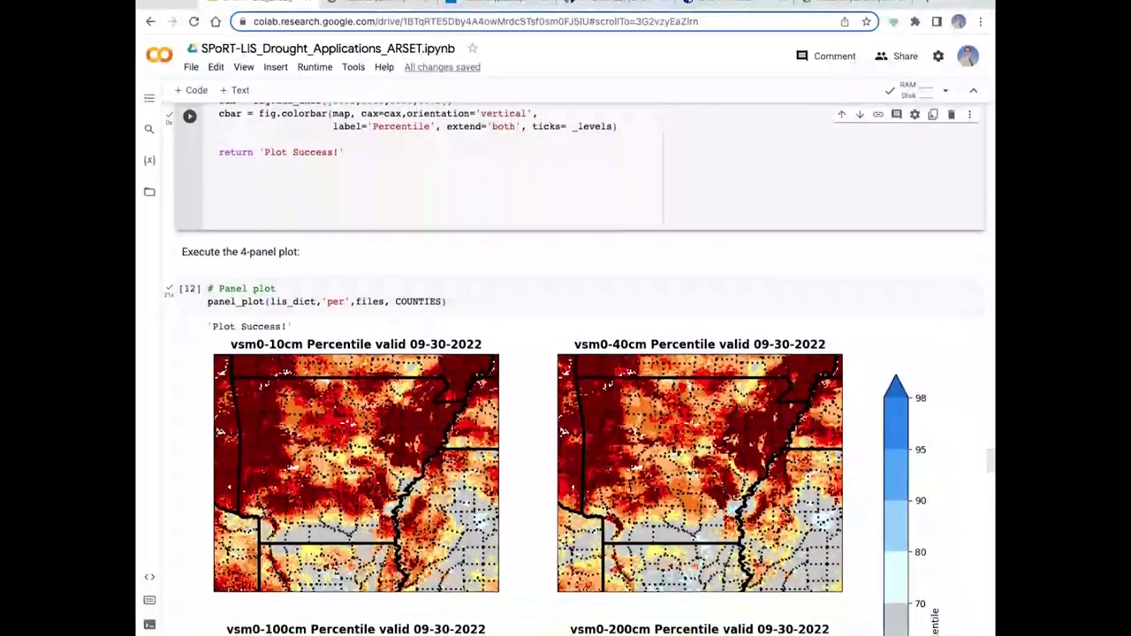
scroll(576, 368, down, 3)
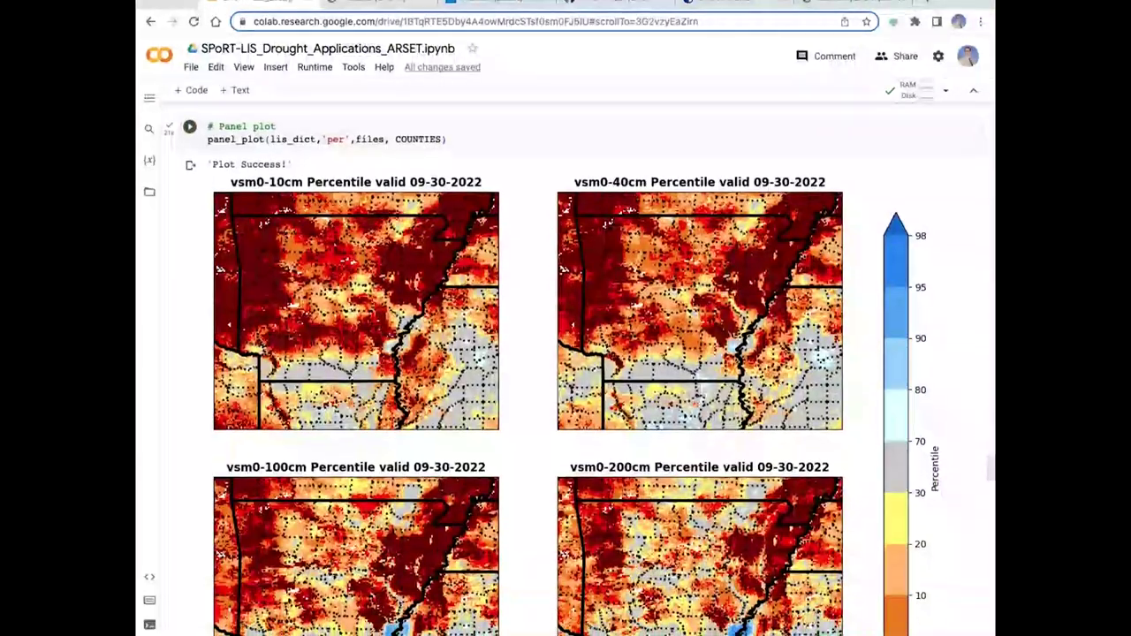
scroll(267, 144, down, 1)
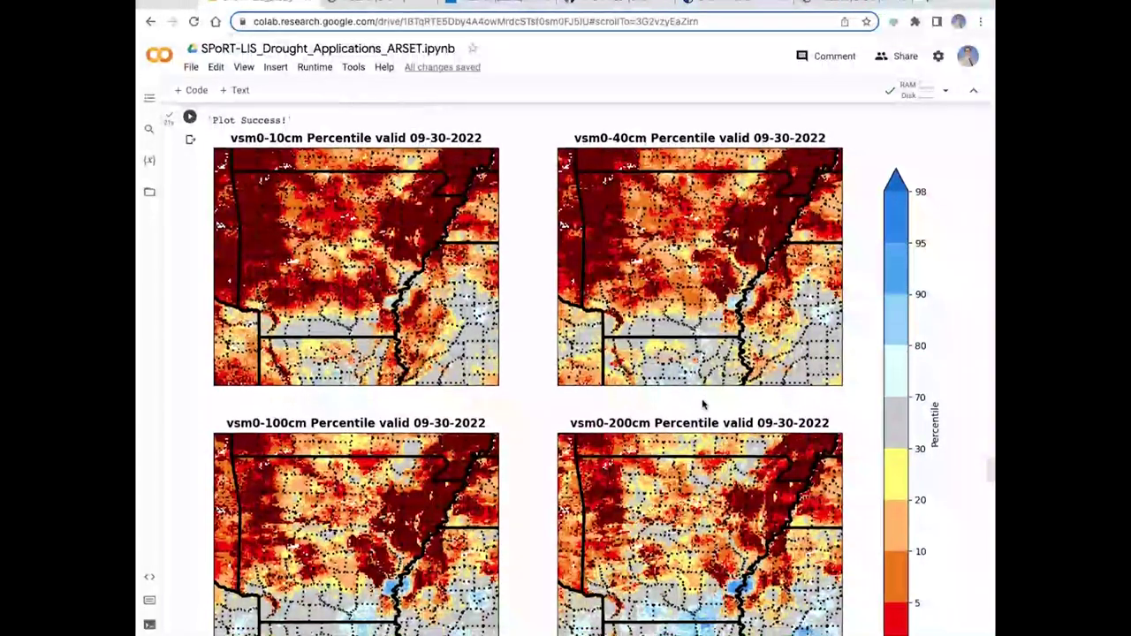
scroll(707, 404, down, 1)
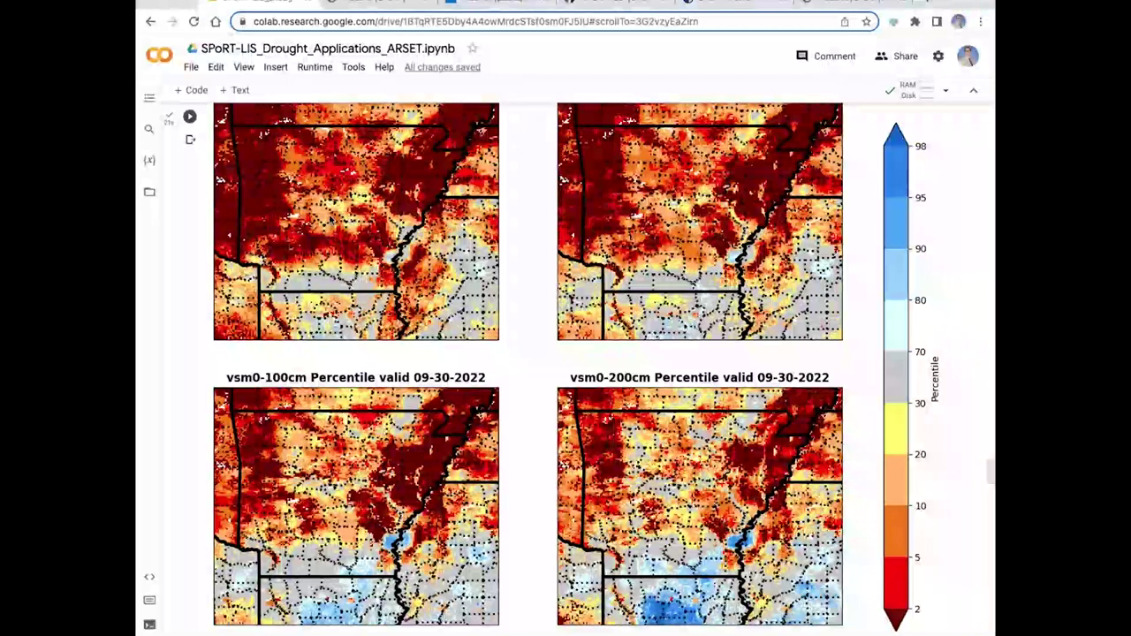
scroll(326, 217, up, 1)
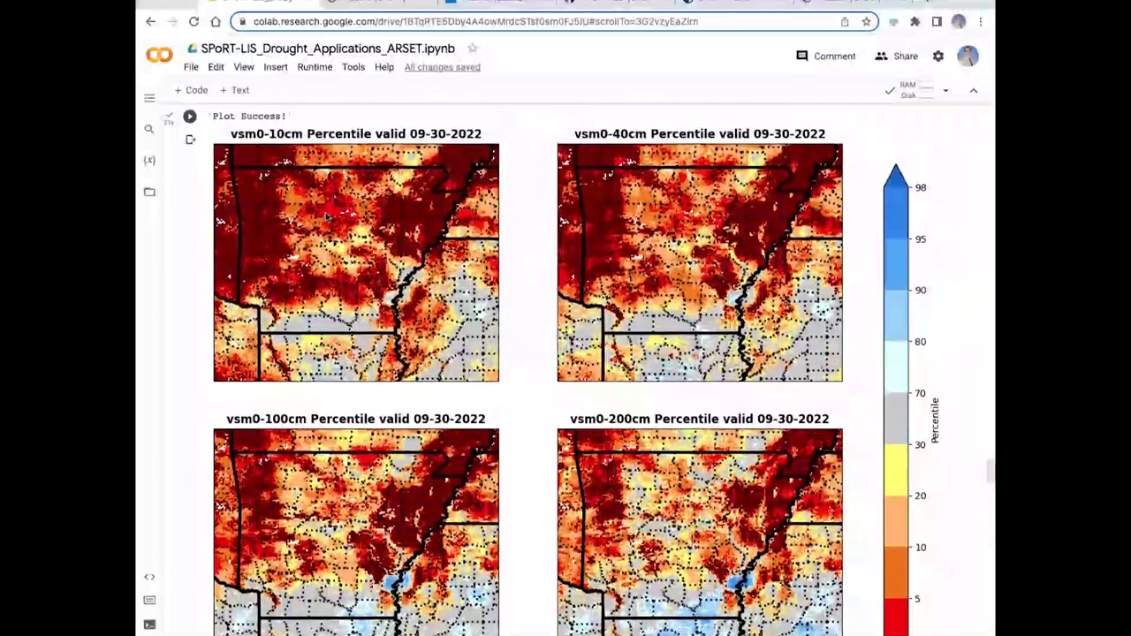
scroll(326, 218, up, 1)
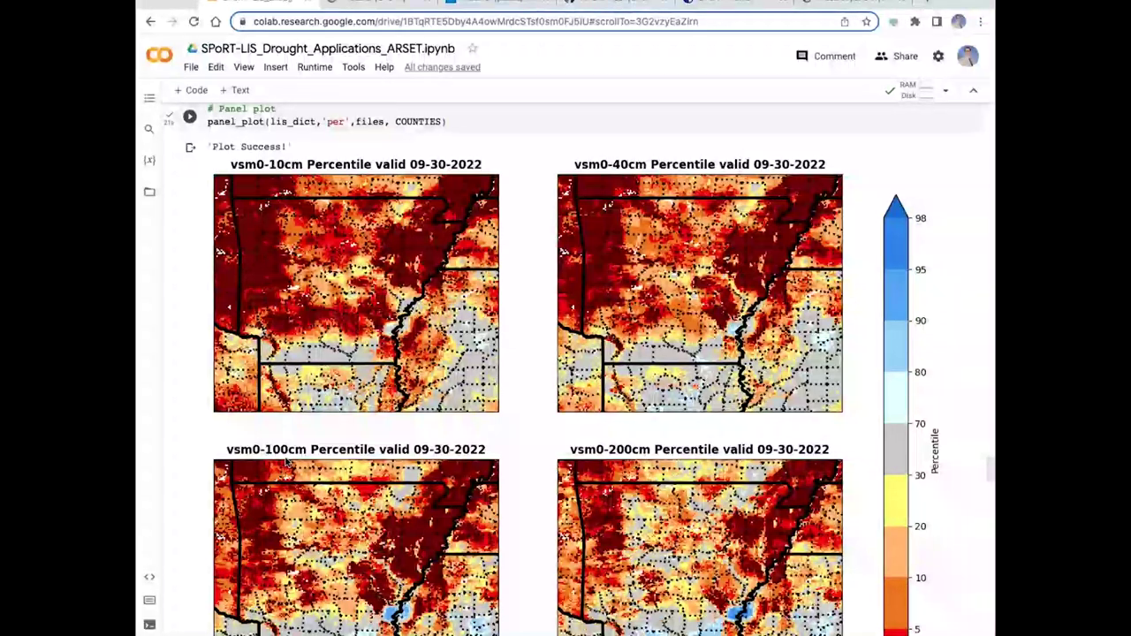
scroll(286, 463, down, 1)
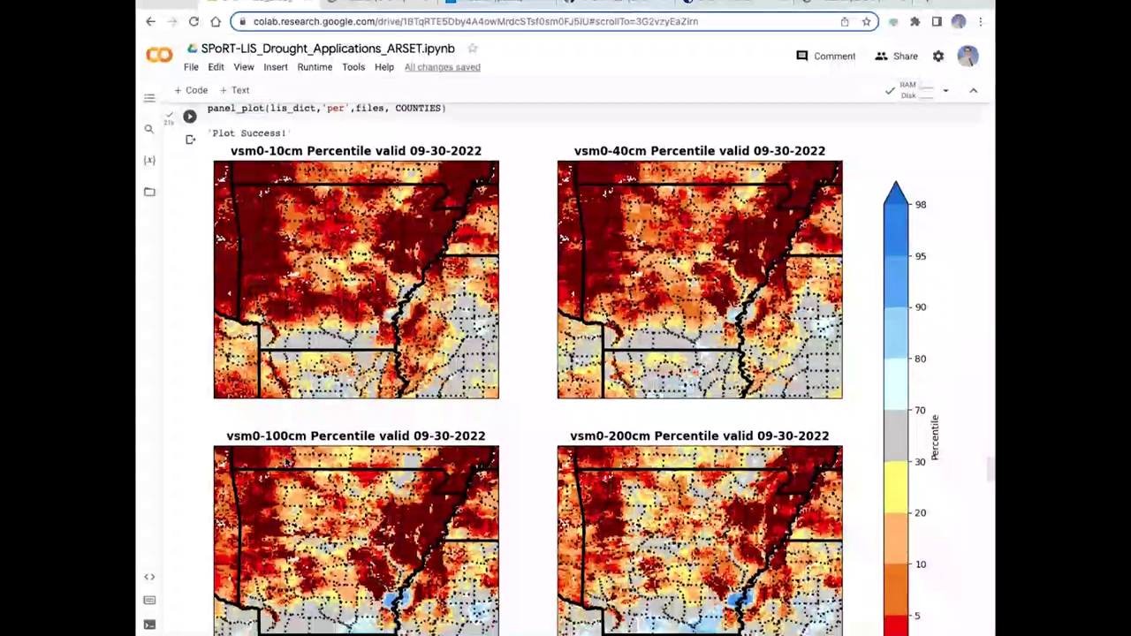
- Review the U.S. Drought Monitor maps of the country and of Arkansas for September 27, 2022 as a reference for the LIS percentile plots
scroll(285, 461, down, 5)
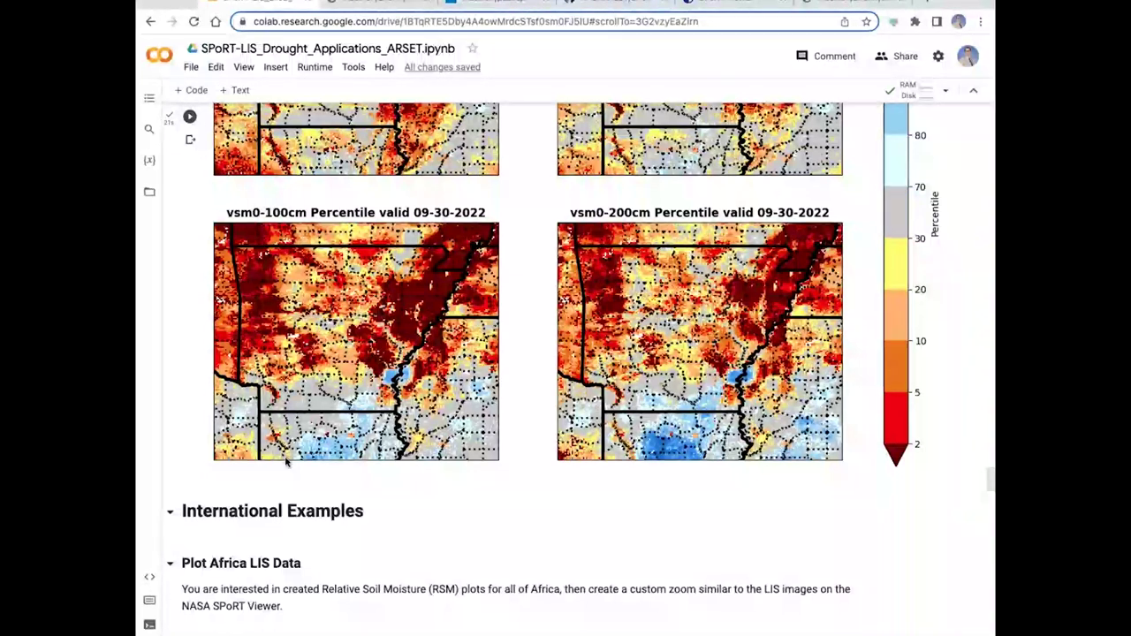
scroll(286, 463, up, 1)
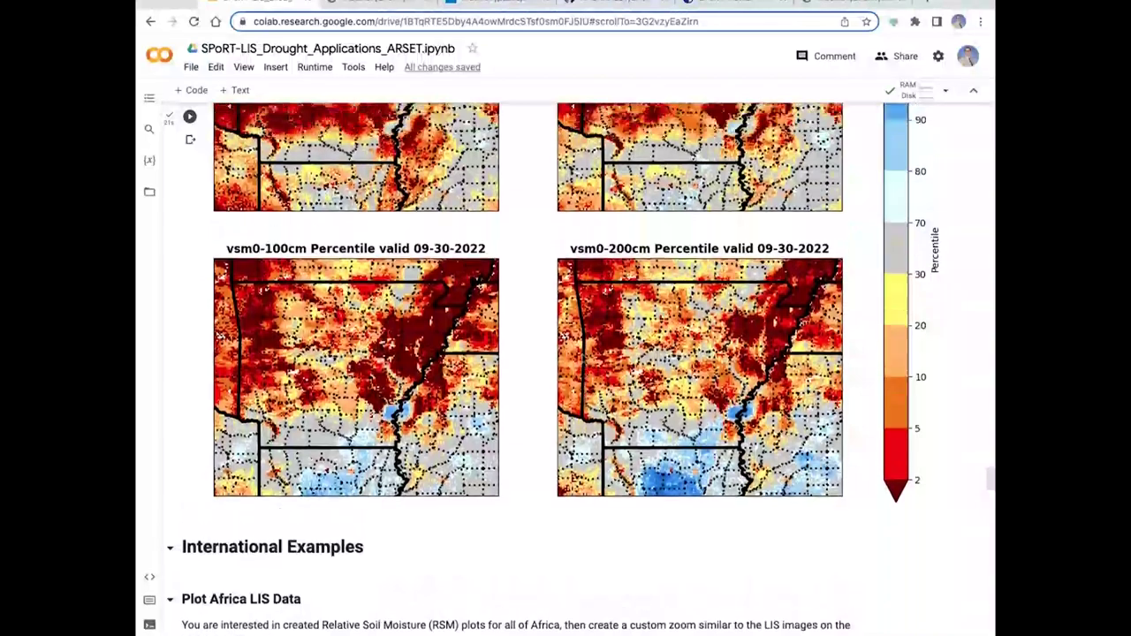
scroll(581, 356, up, 15)
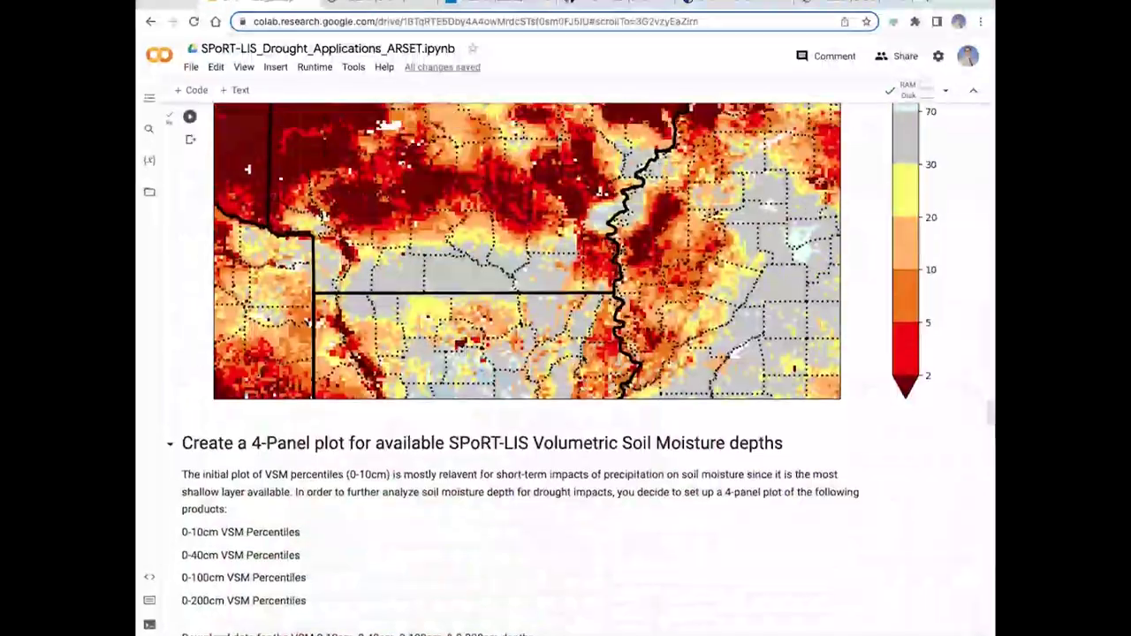
scroll(583, 358, up, 20)
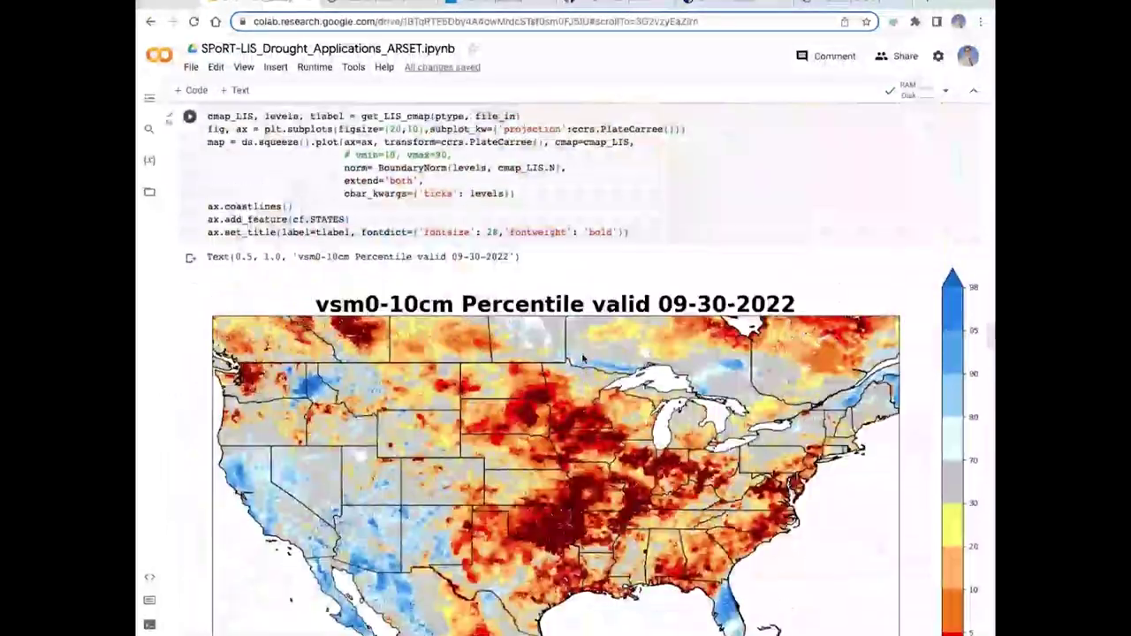
scroll(584, 358, up, 10)
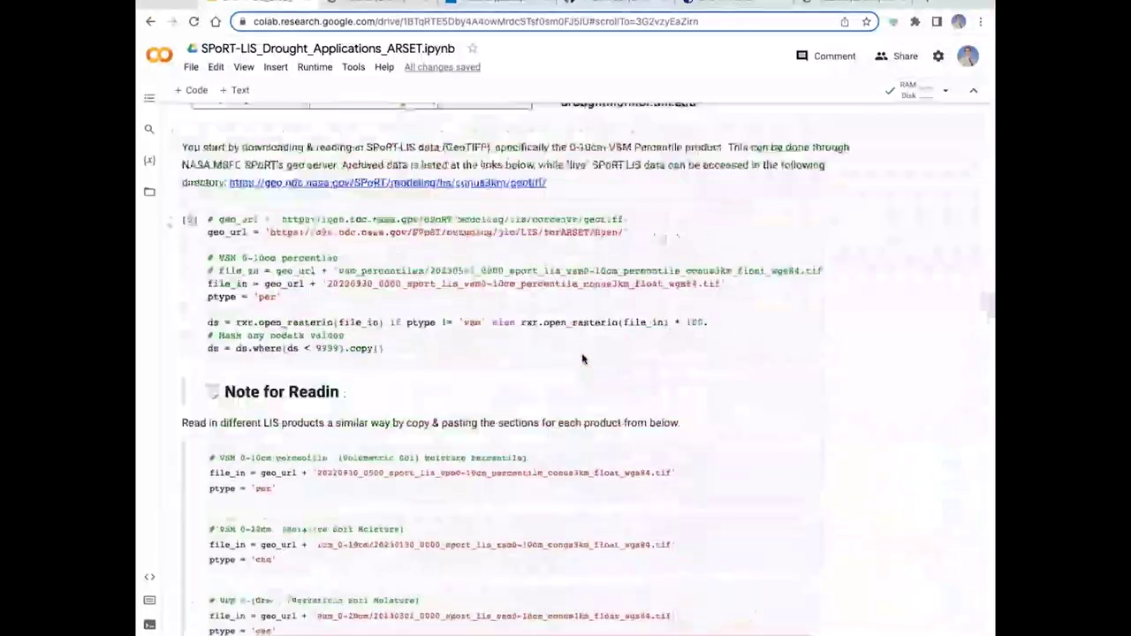
scroll(583, 358, up, 4)
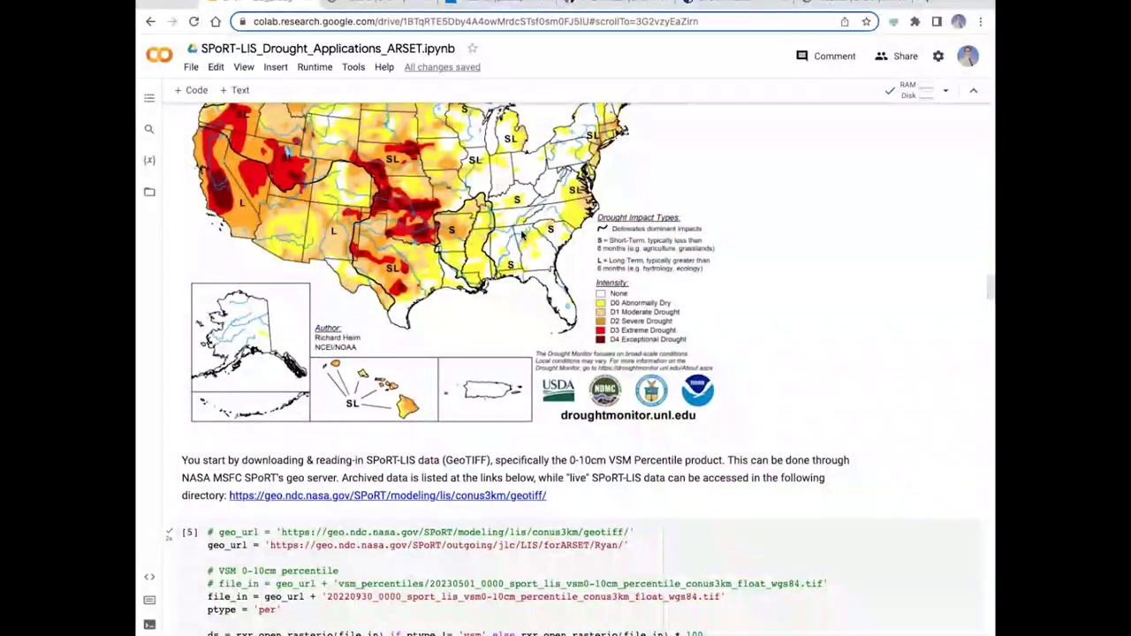
scroll(522, 234, down, 8)
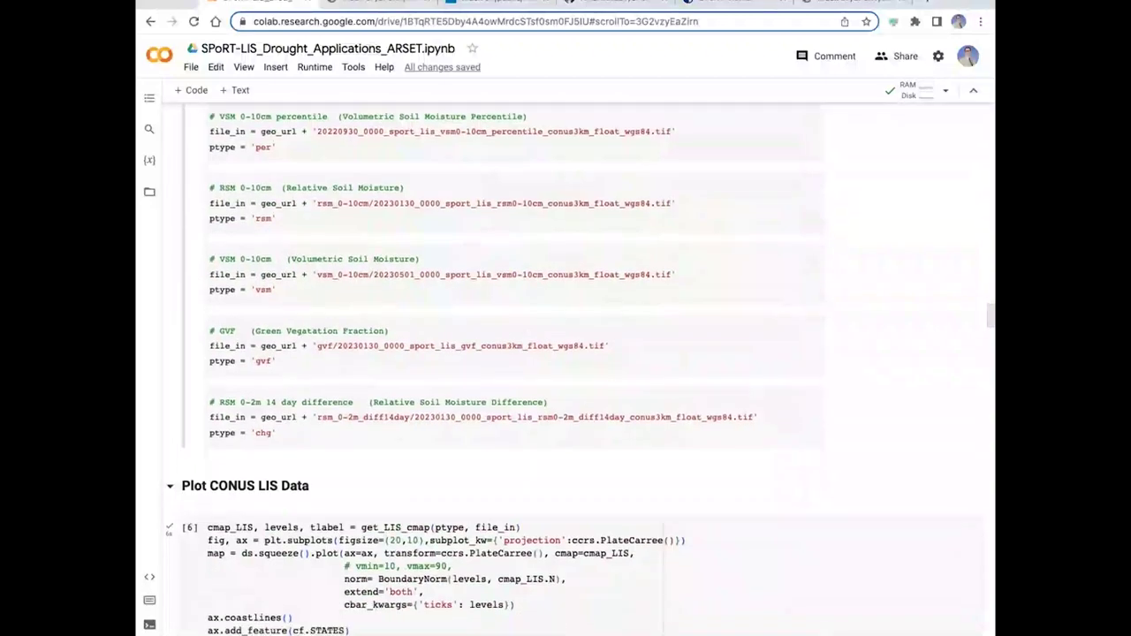
scroll(566, 371, down, 15)
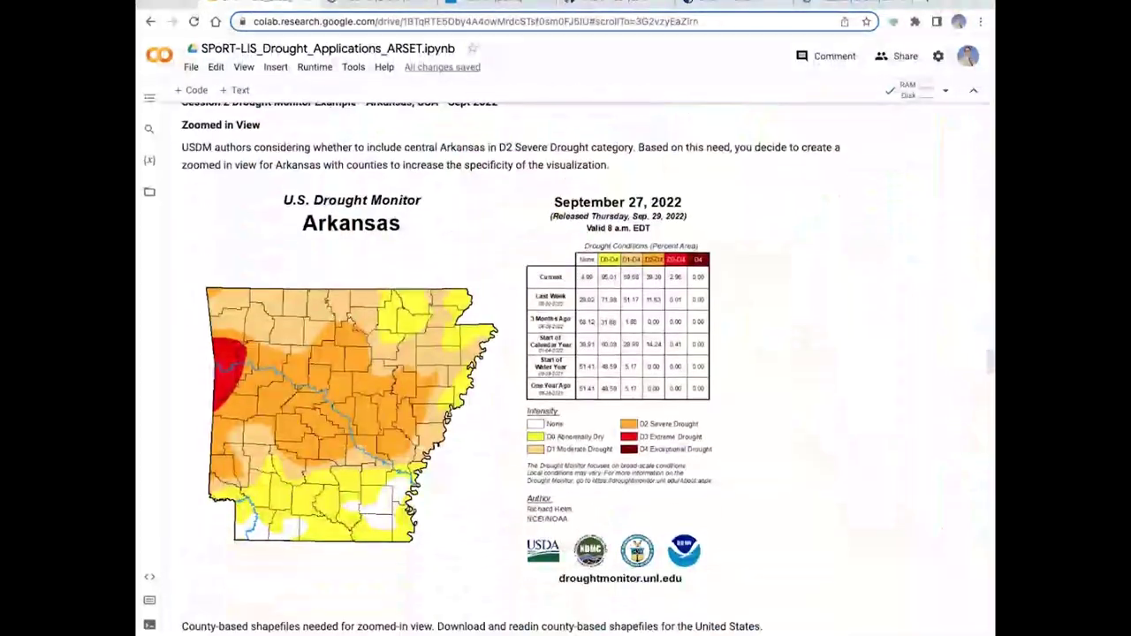
scroll(253, 285, down, 1)
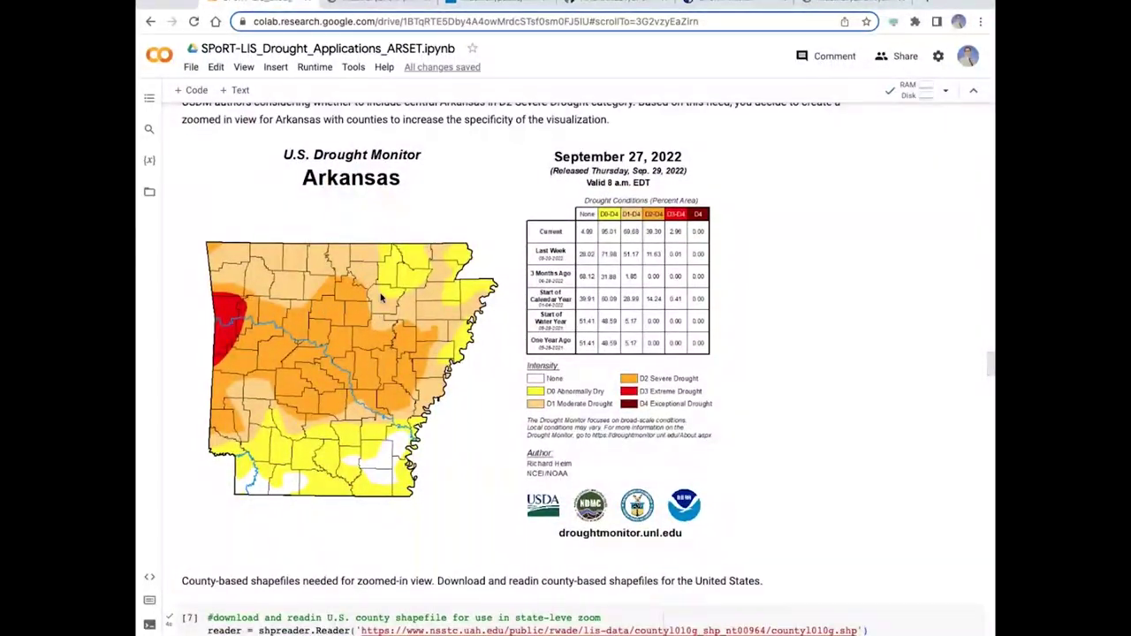
scroll(382, 298, down, 1)
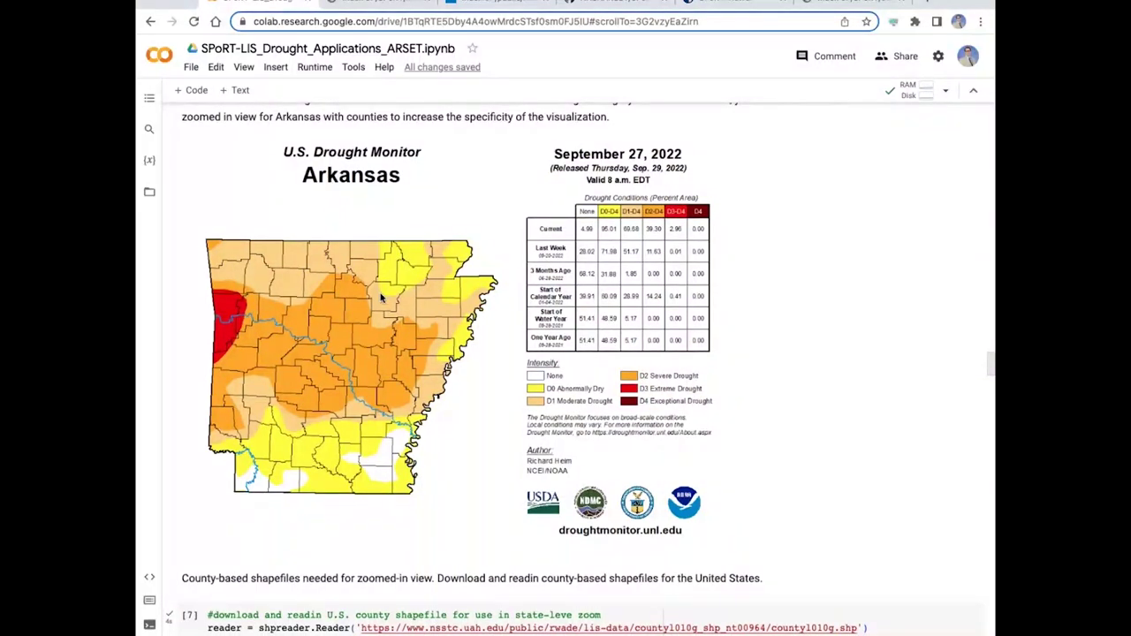
- Compare the zoomed 0-10cm Arkansas percentile map and the 4-panel depth plot with the Drought Monitor's Arkansas categories
scroll(382, 297, down, 10)
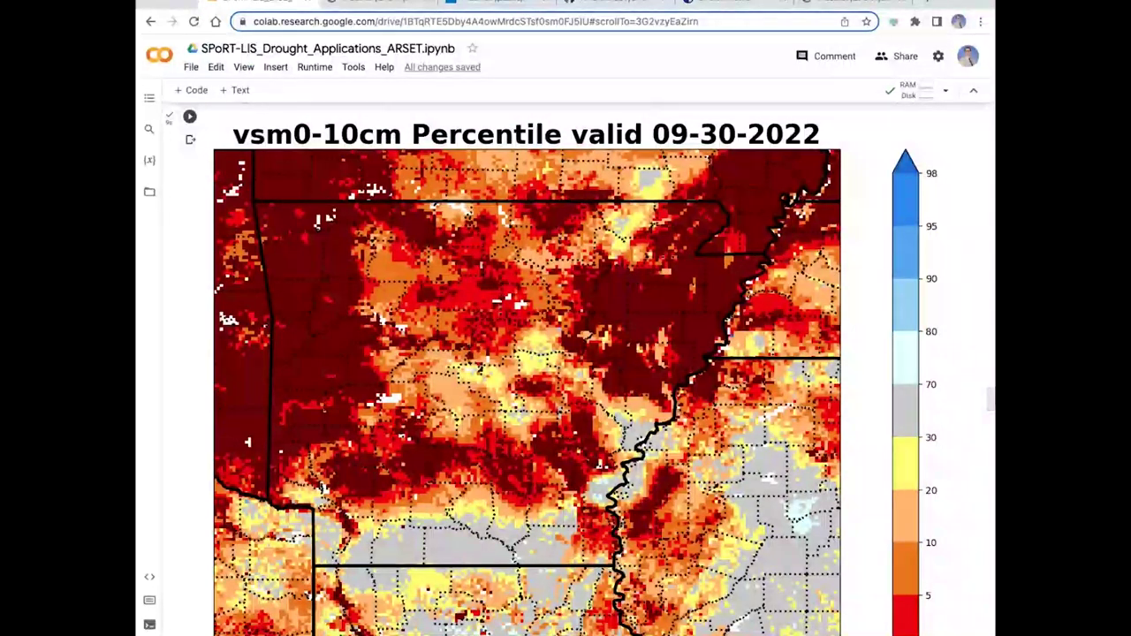
scroll(566, 371, down, 5)
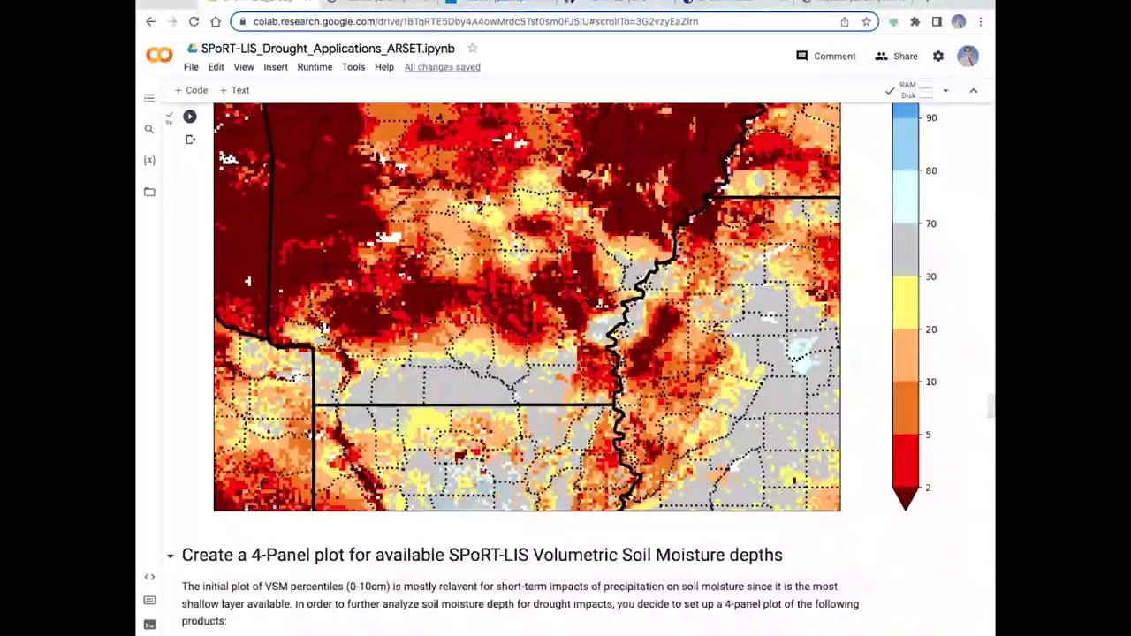
scroll(566, 371, down, 7)
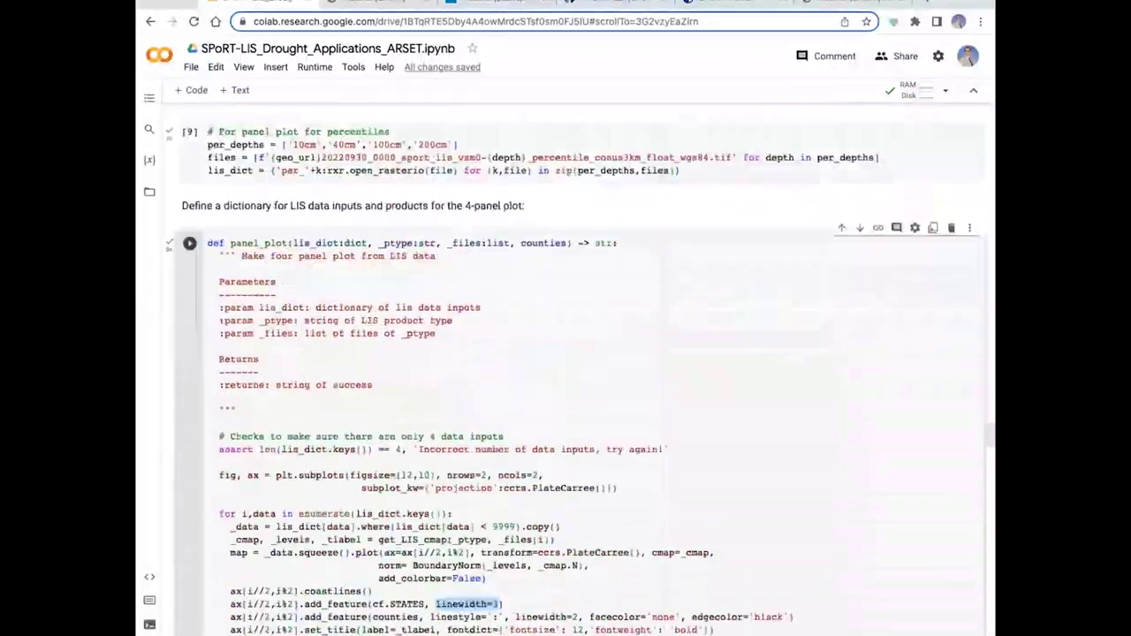
scroll(566, 372, down, 6)
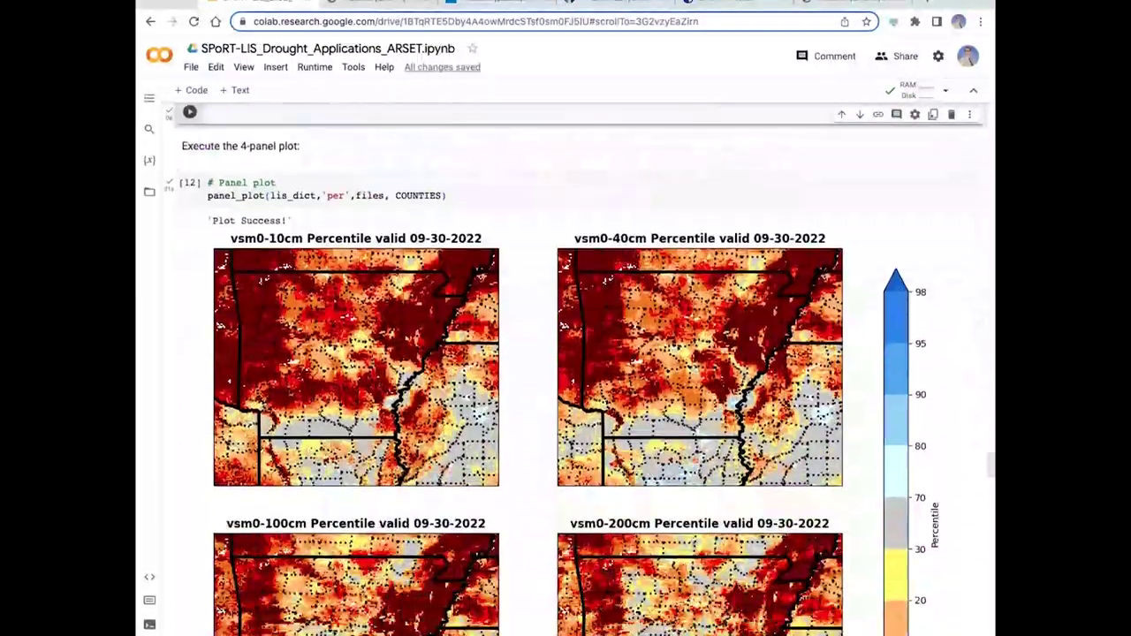
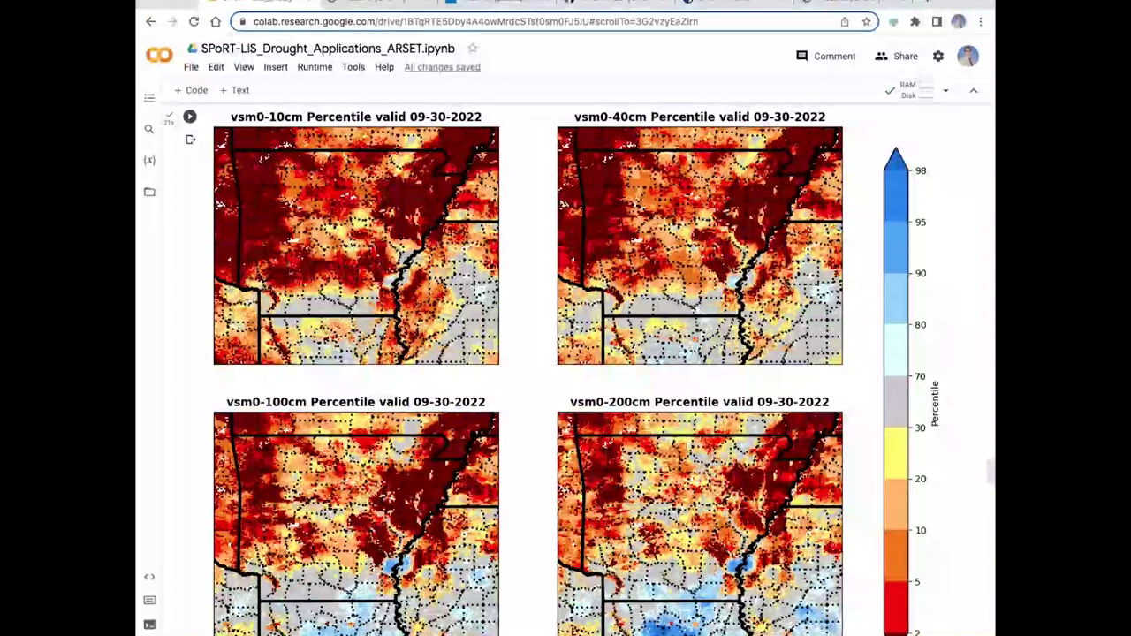
scroll(585, 292, down, 3)
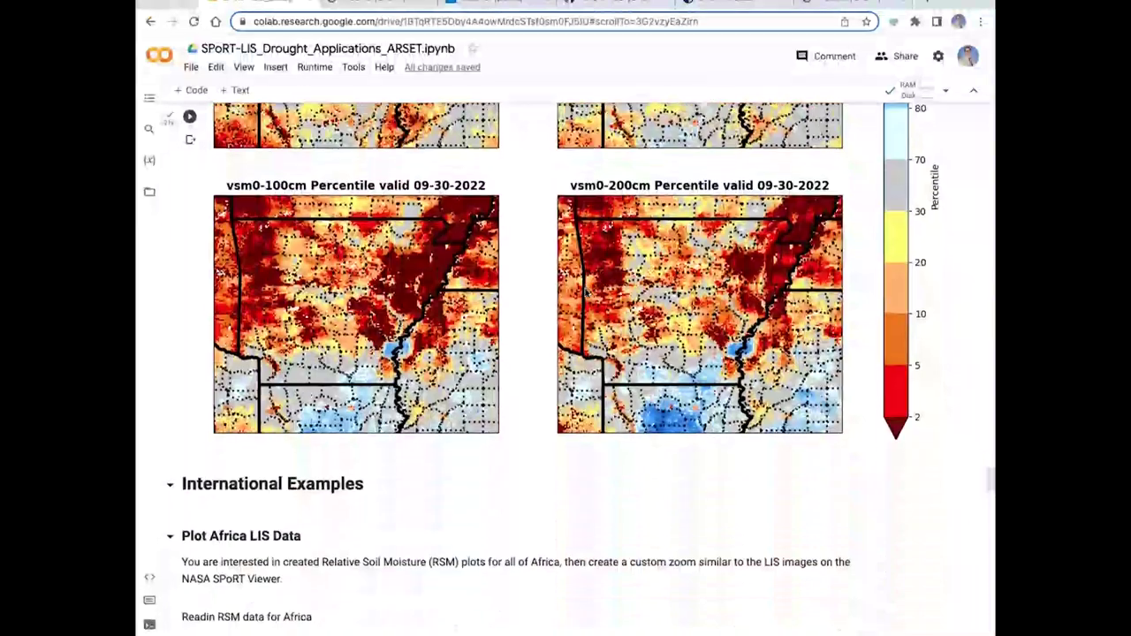
- Review the Plot Africa LIS Data section and its read-in cell, including geo_url, the RSM 10-40cm Africa file and ptype 'rsm'
scroll(585, 292, down, 4)
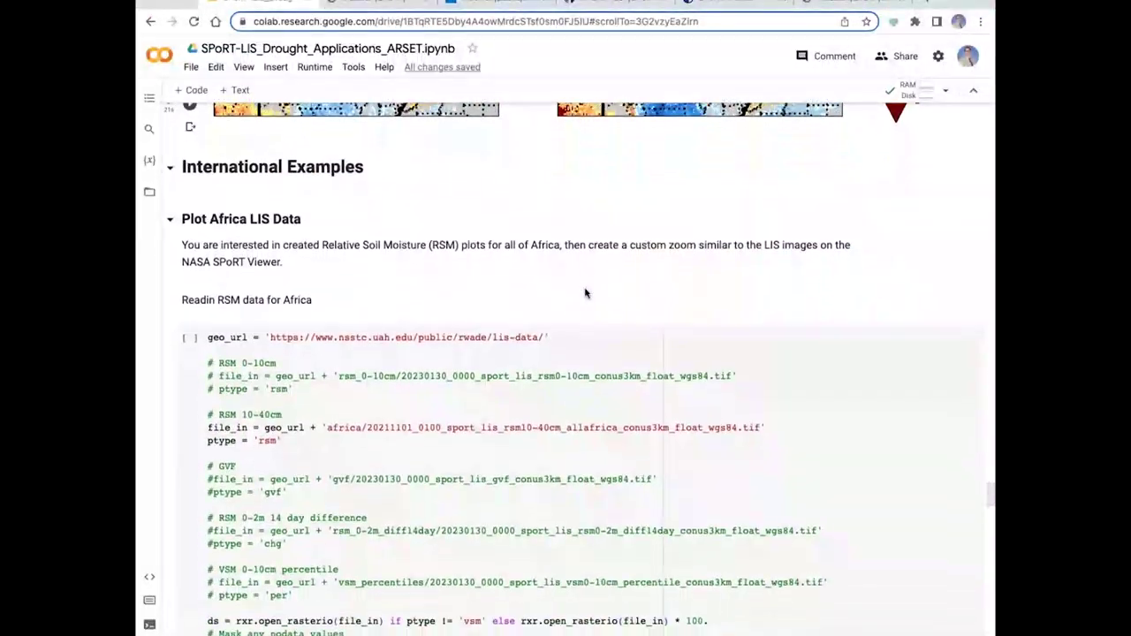
scroll(585, 291, down, 1)
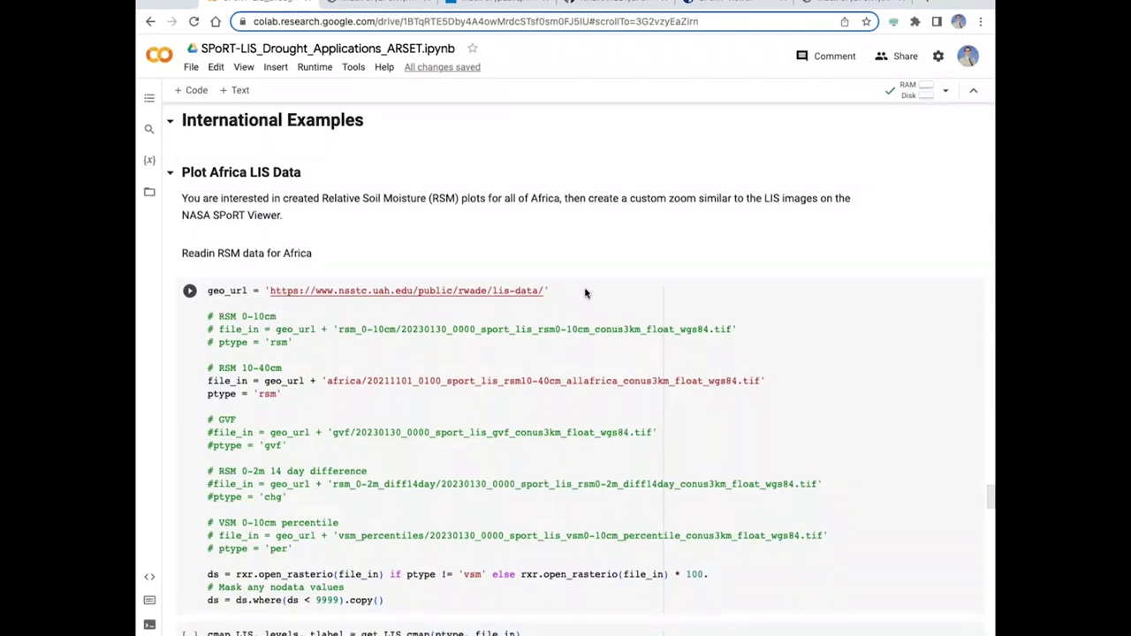
scroll(586, 293, down, 1)
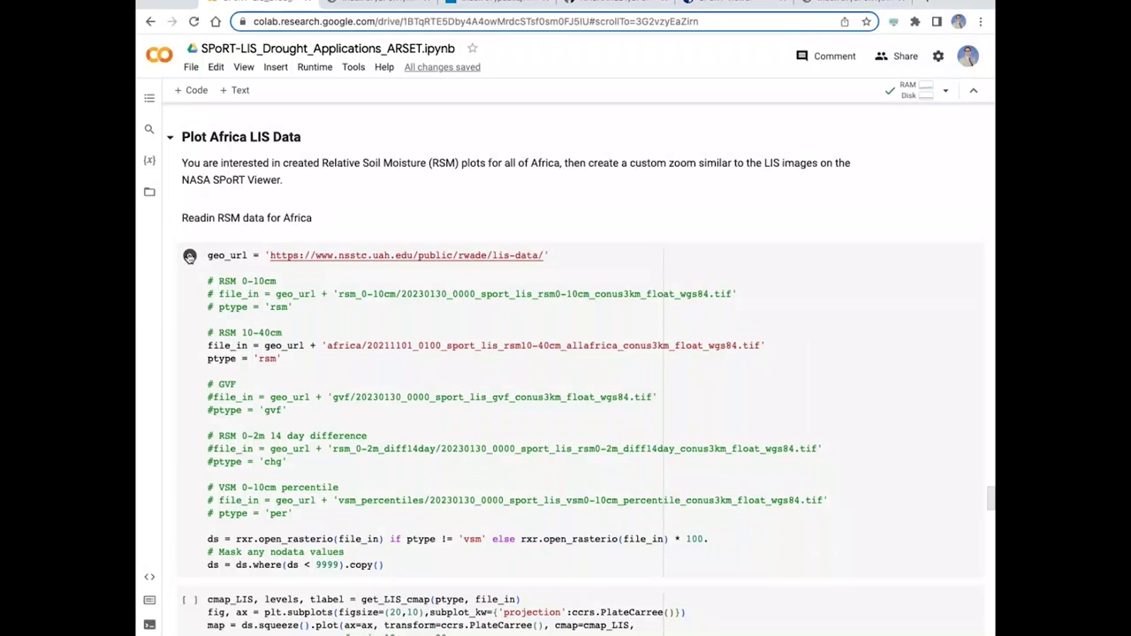
scroll(291, 353, down, 1)
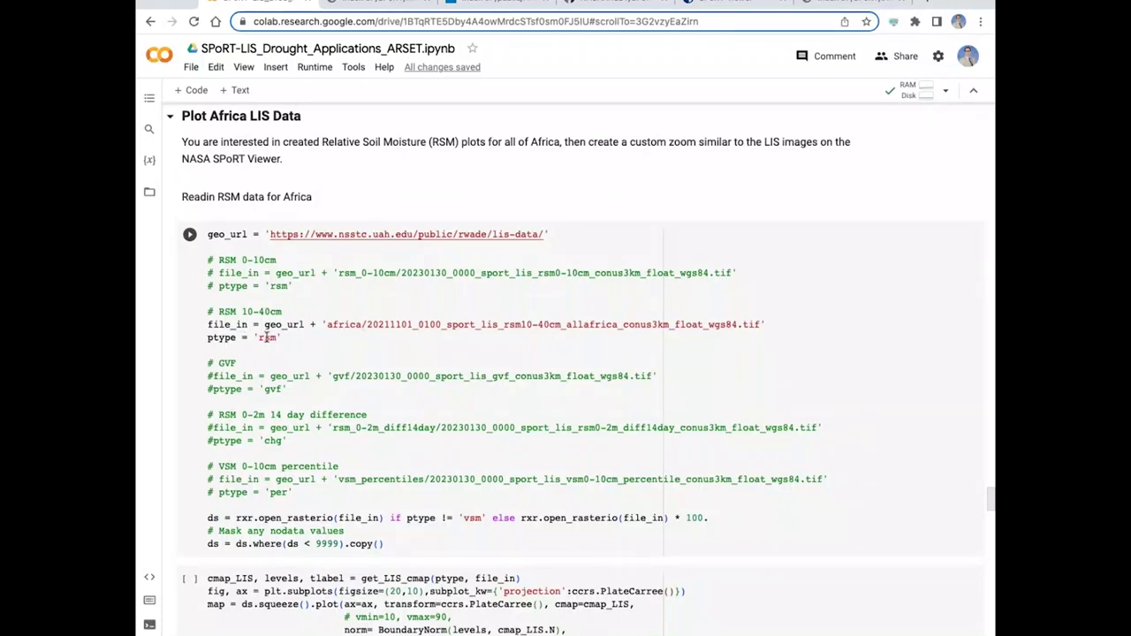
double_click(267, 338)
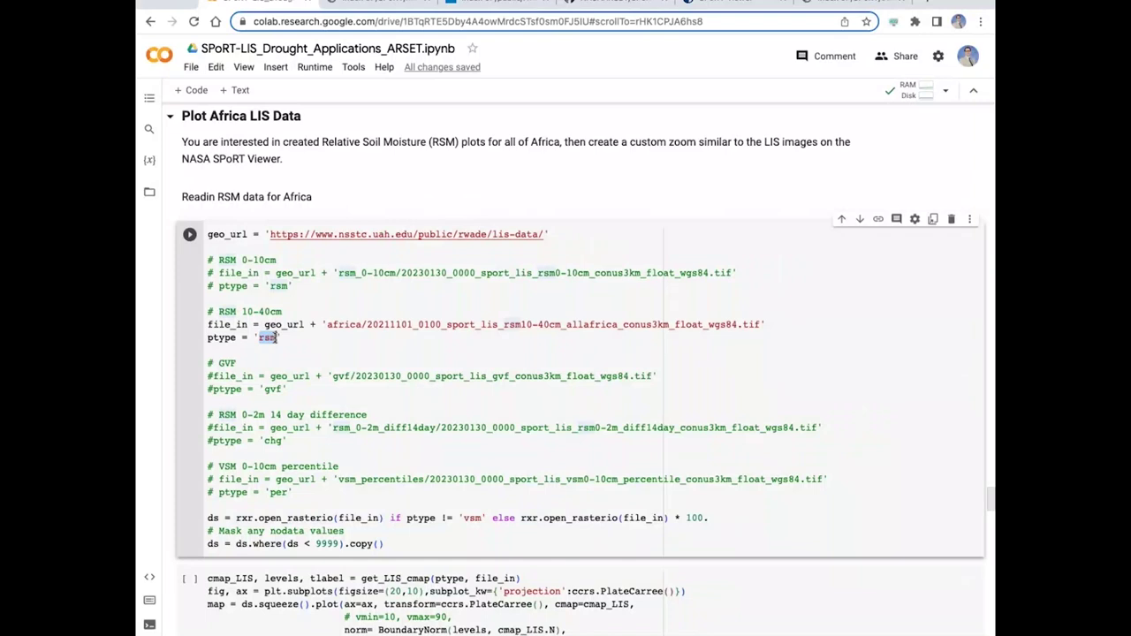
click(335, 347)
scroll(228, 513, down, 1)
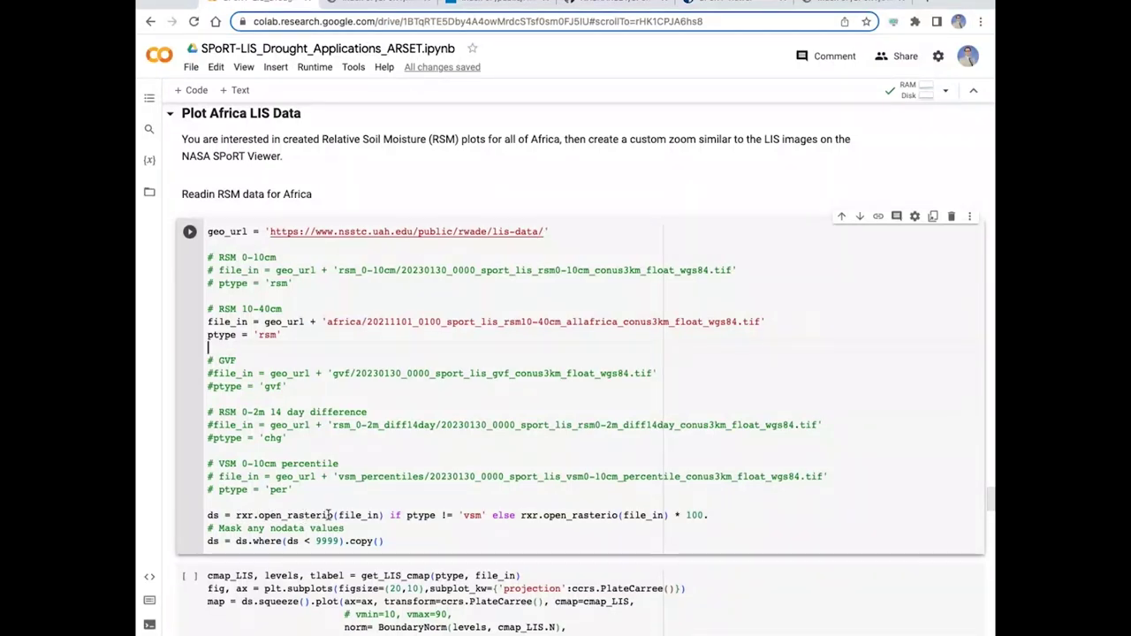
- Check the file_in argument and the ptype != 'vsm' condition in the open_rasterio line, and run the Africa RSM read-in cell
drag(338, 515, 379, 517)
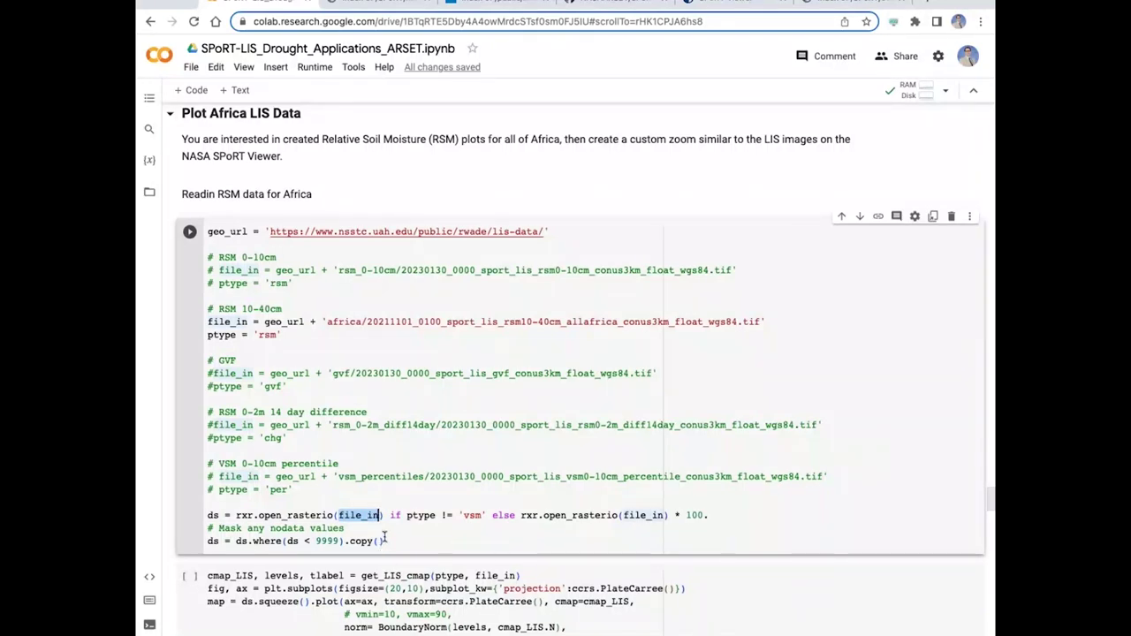
click(433, 515)
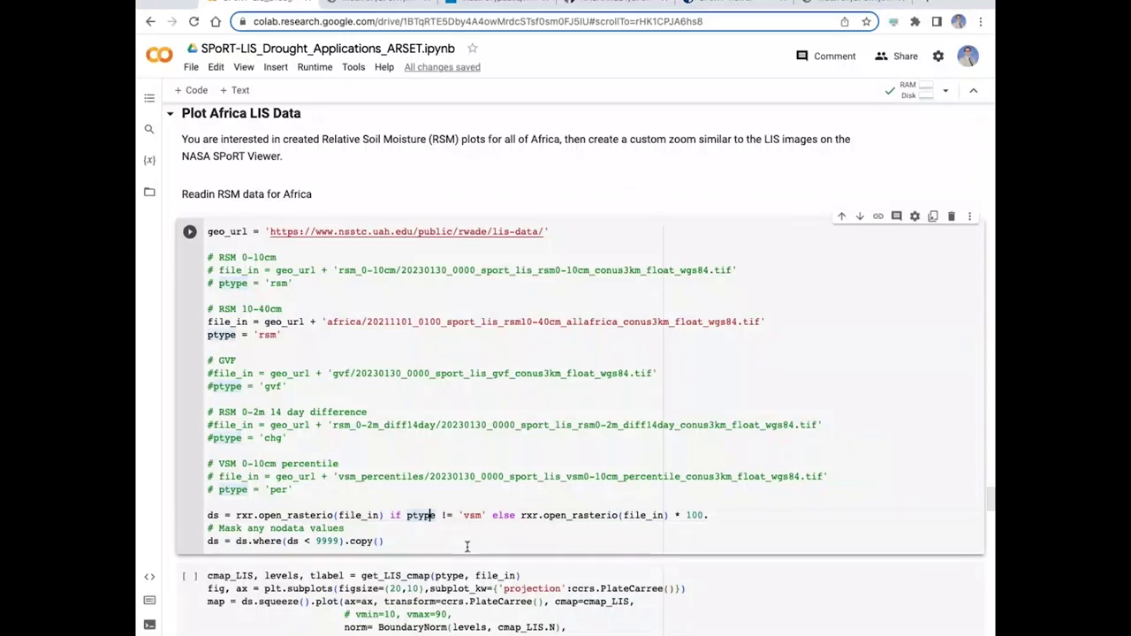
click(466, 515)
drag(465, 516, 481, 515)
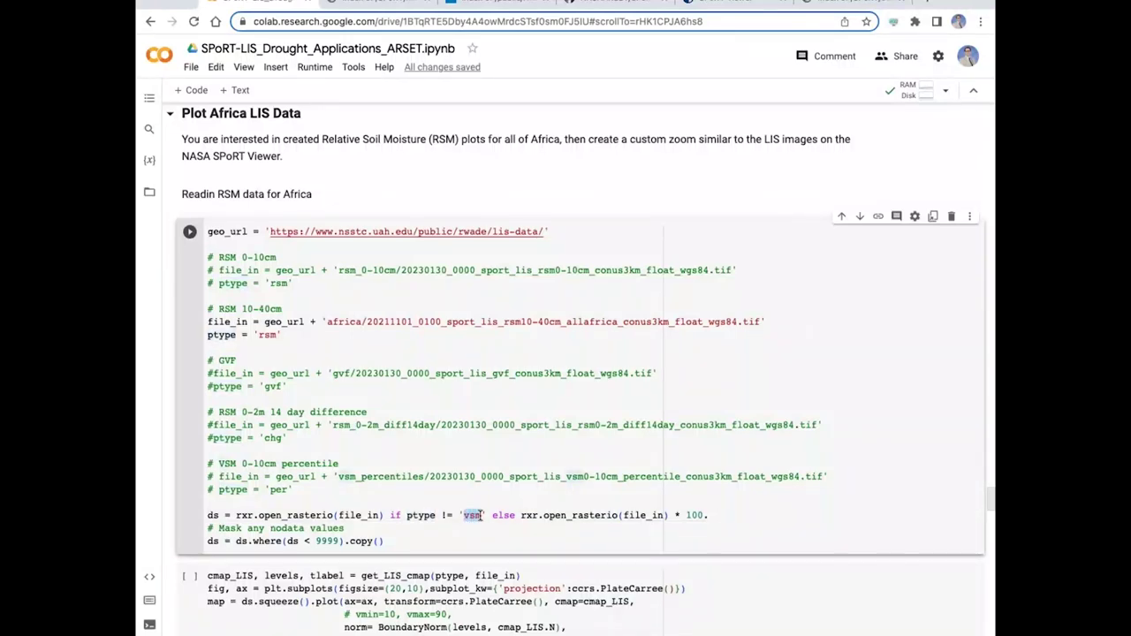
text(rsm)
click(463, 360)
click(189, 231)
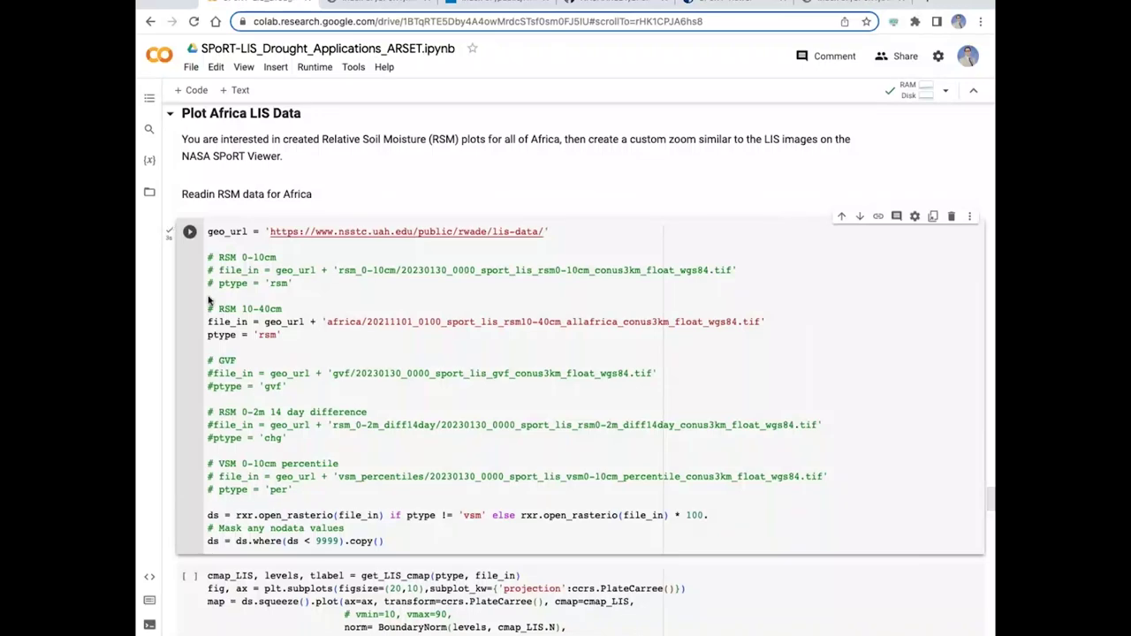
- Check the cmap_LIS color map setting in the Africa plotting cell and run it to map the 10-40cm RSM data
scroll(566, 328, down, 4)
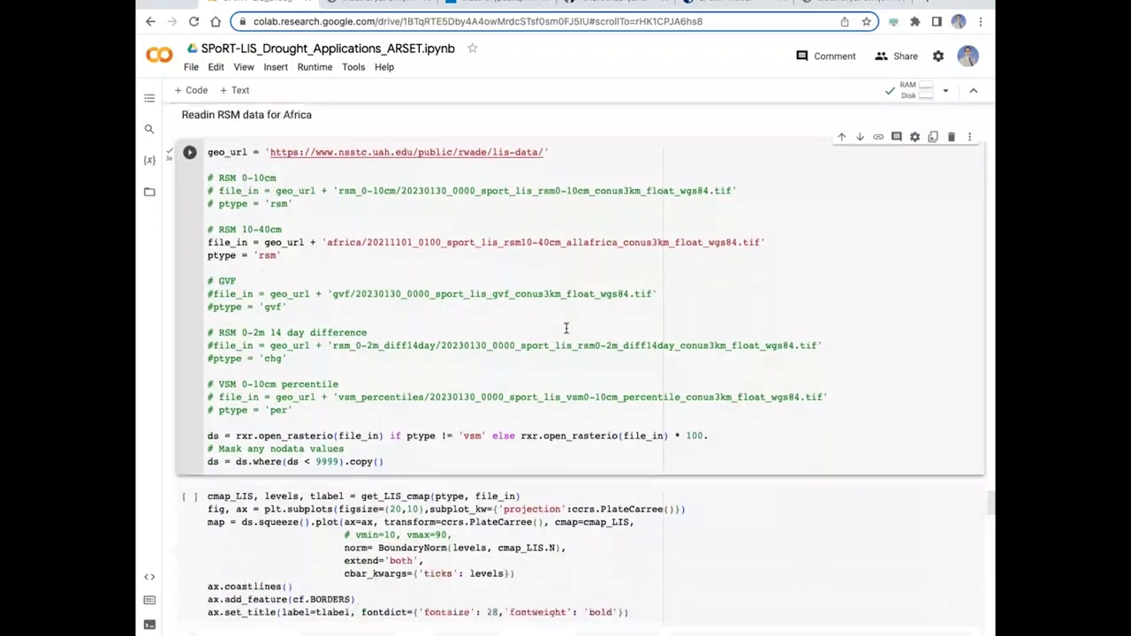
scroll(566, 328, down, 1)
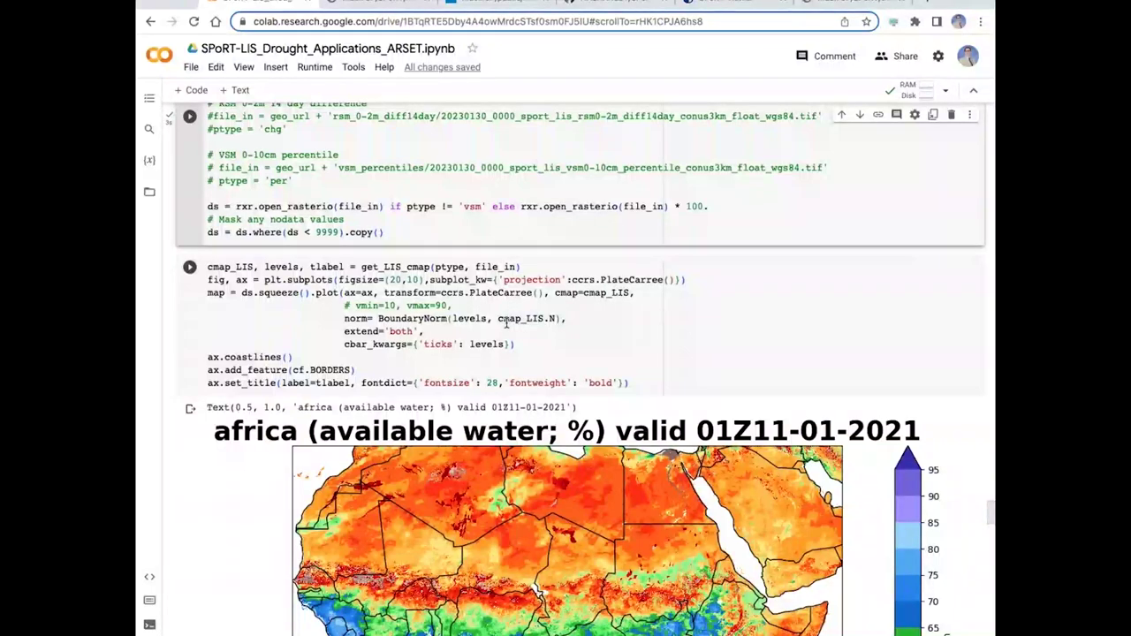
drag(557, 294, 625, 294)
click(592, 328)
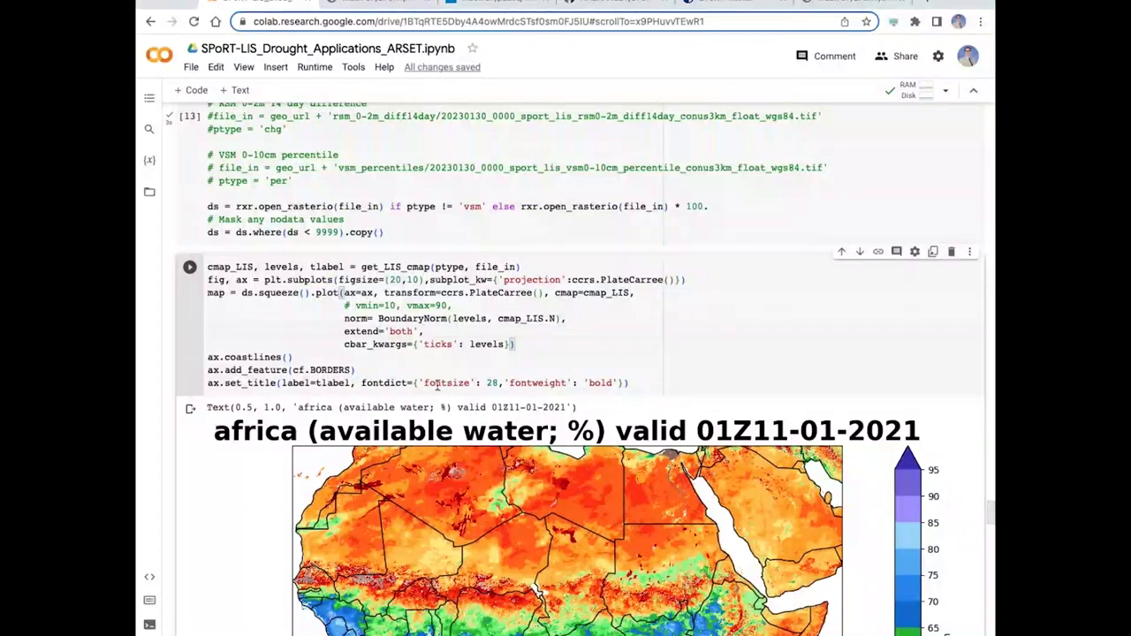
click(191, 268)
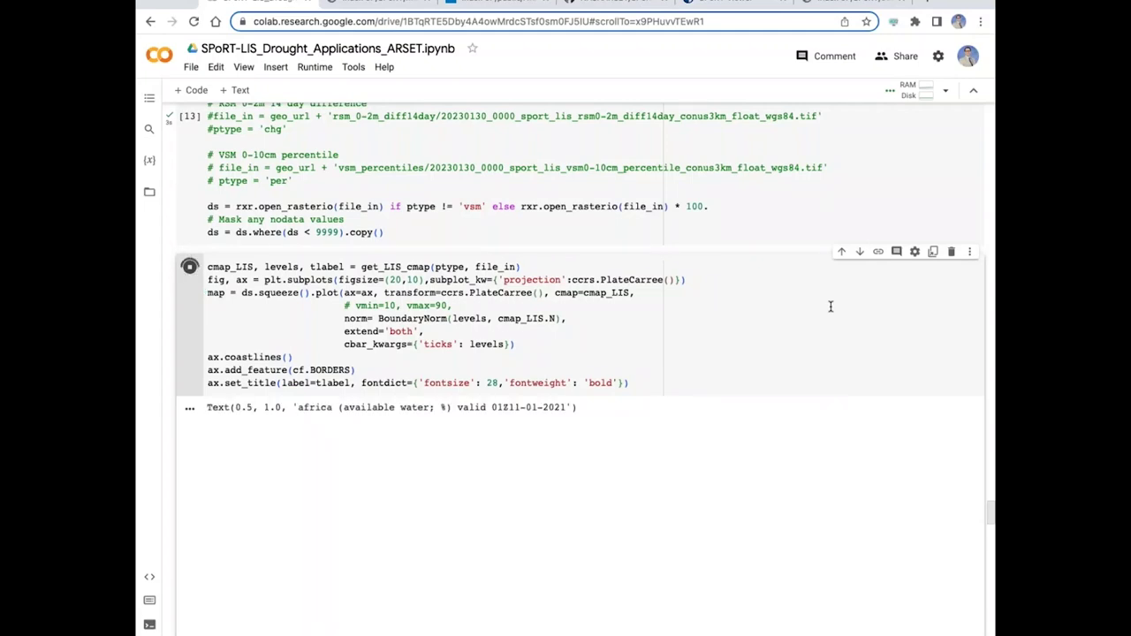
- Examine the Africa available water map across the continent against the 10-40cm color scale
scroll(831, 307, down, 2)
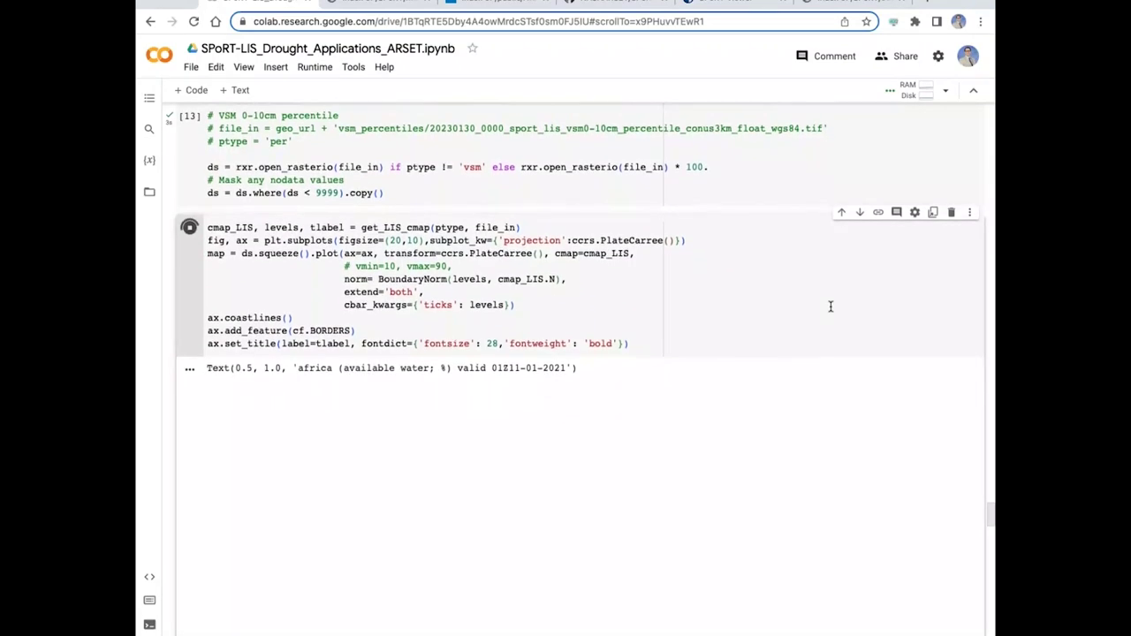
scroll(831, 306, down, 1)
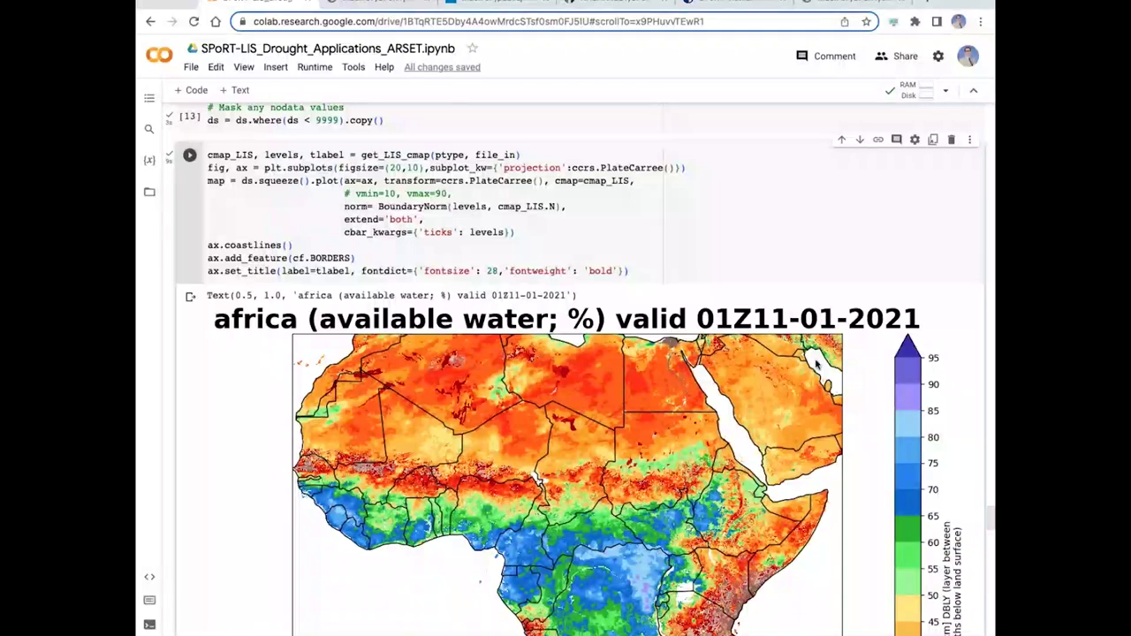
scroll(524, 213, down, 2)
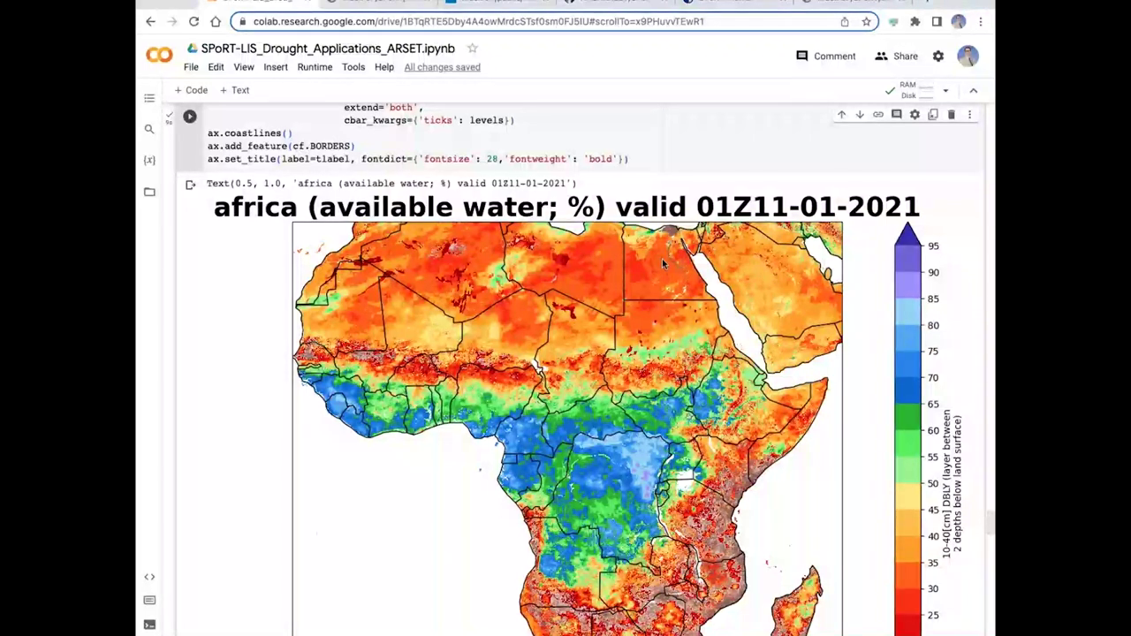
scroll(662, 259, down, 1)
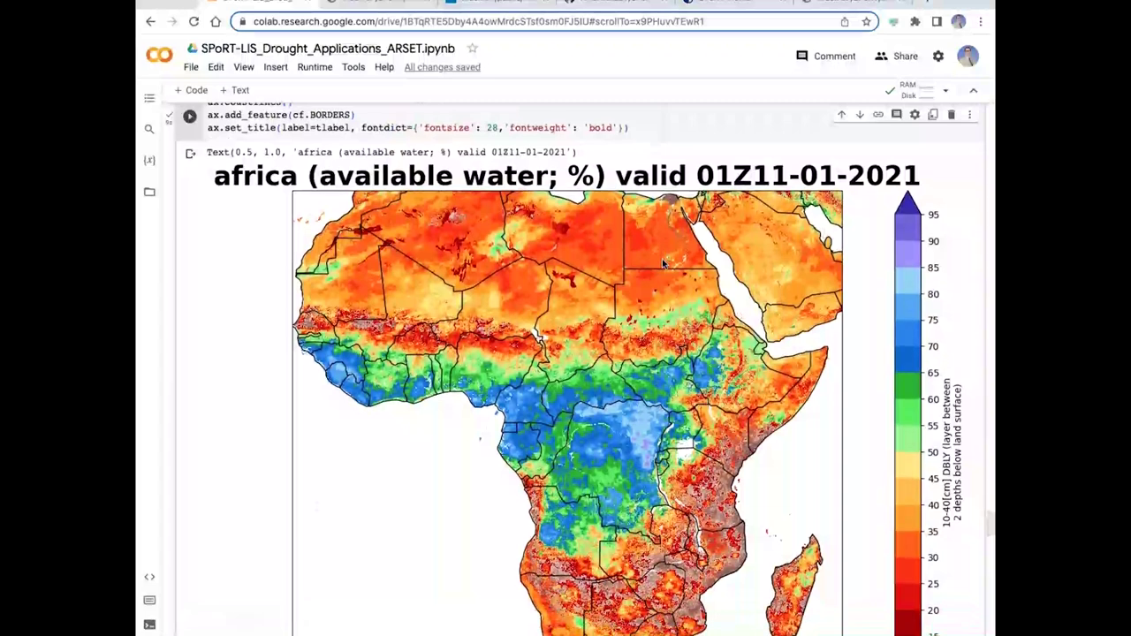
scroll(662, 262, down, 1)
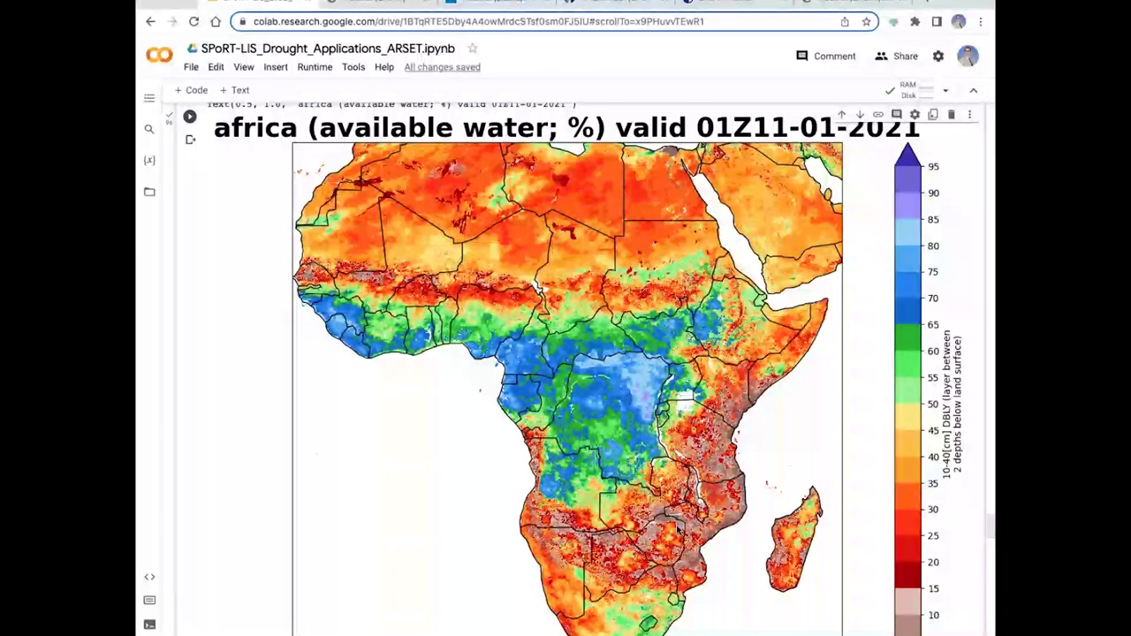
- Switch to the SPoRT Viewer and display the LIS Africa: Kenya dataset for the RSM1: 0-10cm product
scroll(678, 528, down, 1)
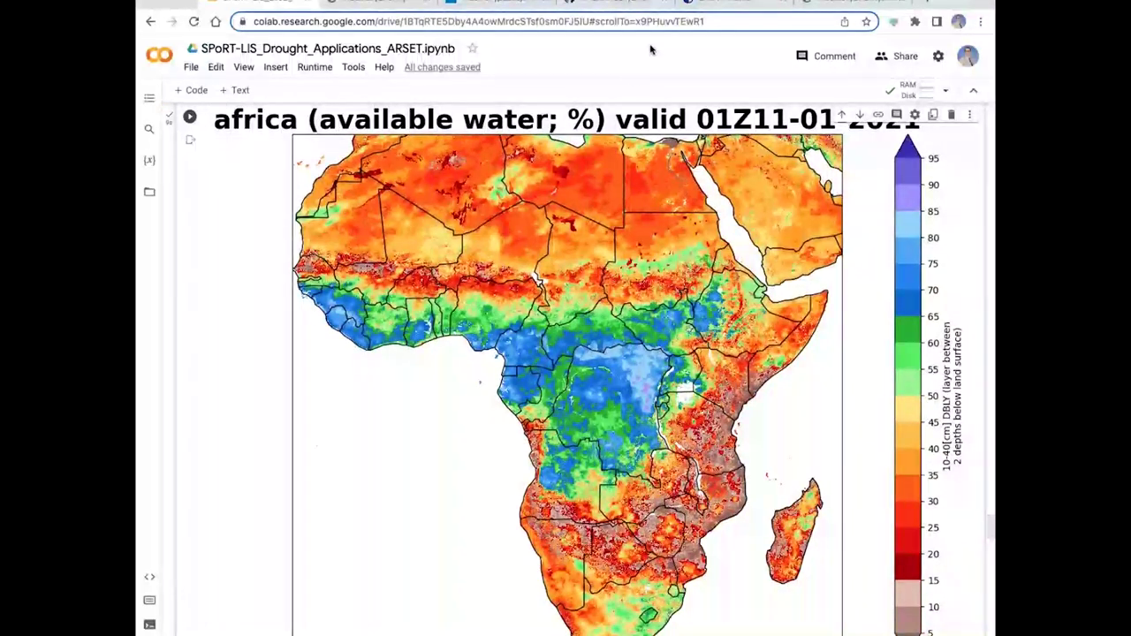
click(739, 1)
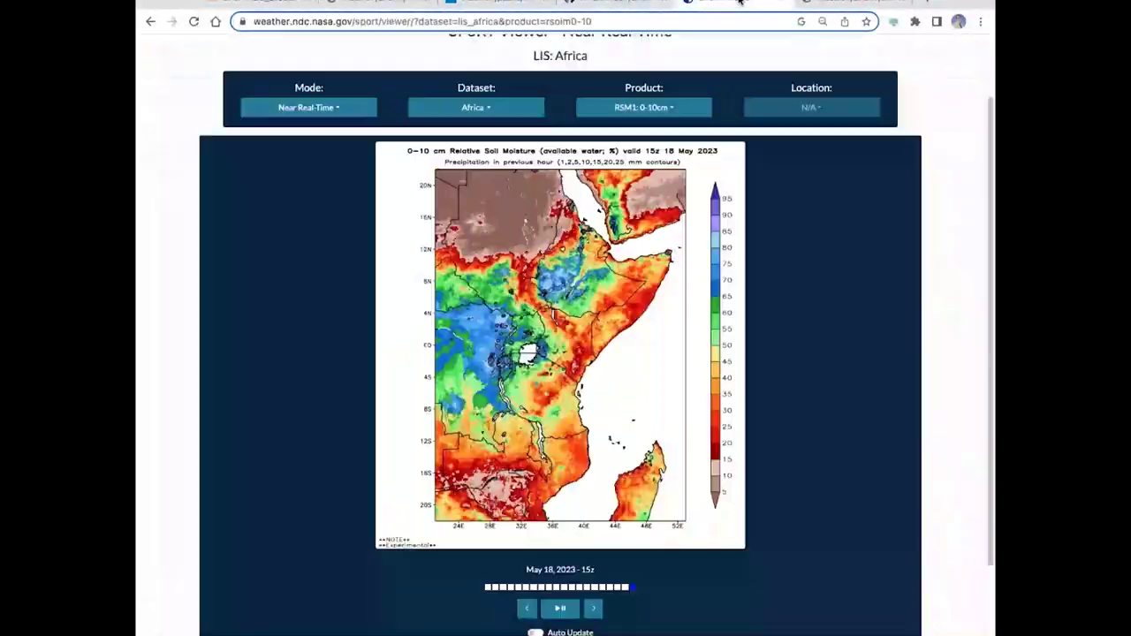
click(473, 108)
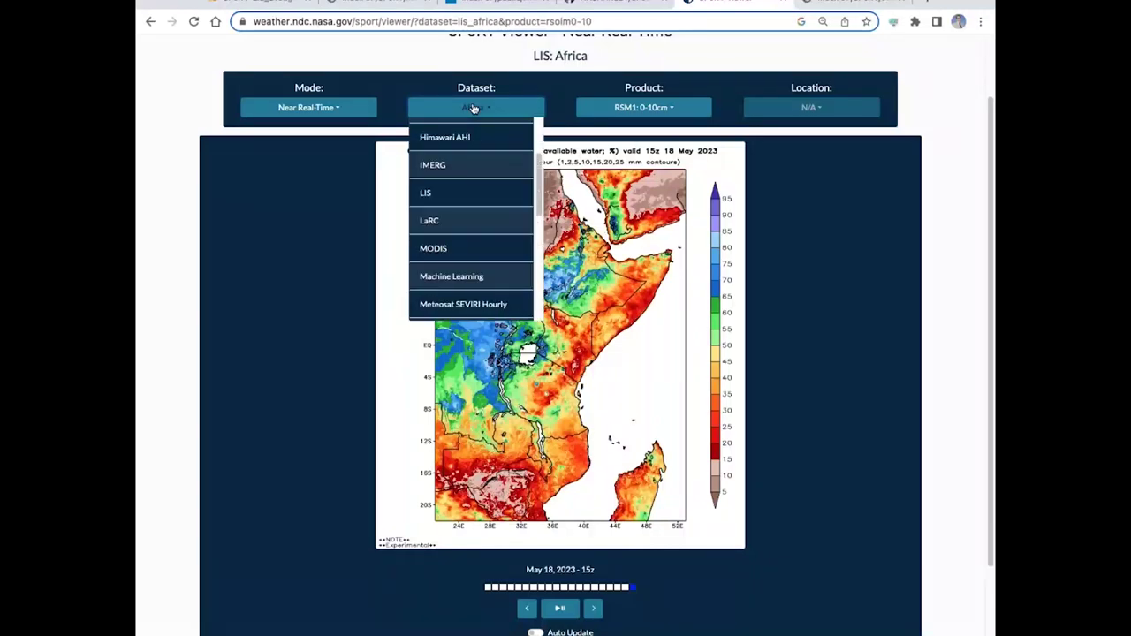
click(431, 196)
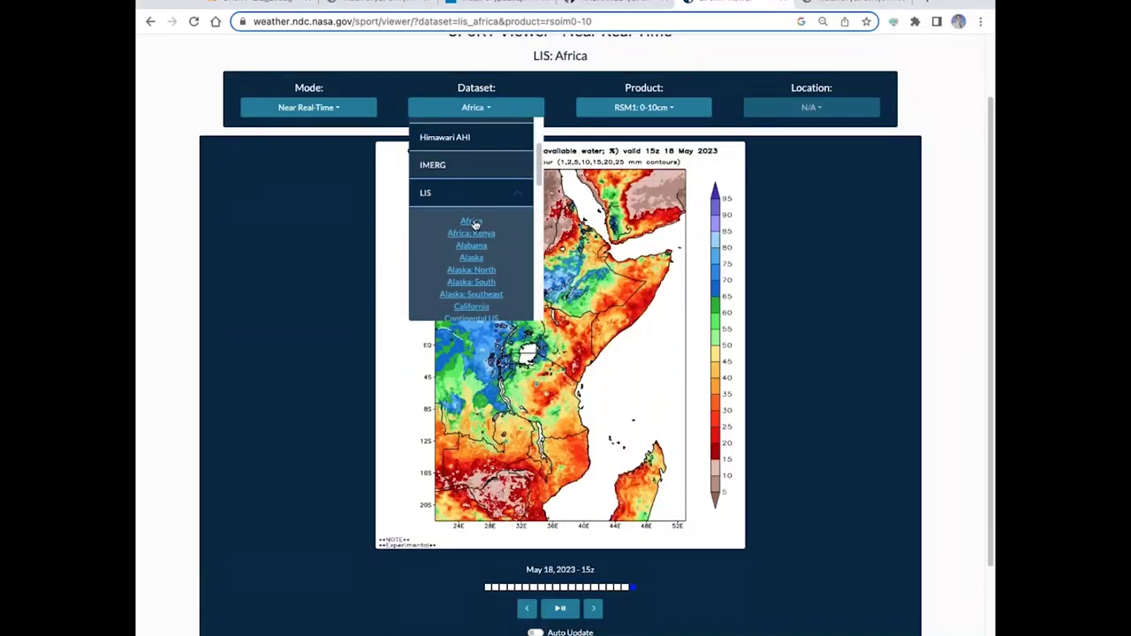
click(472, 233)
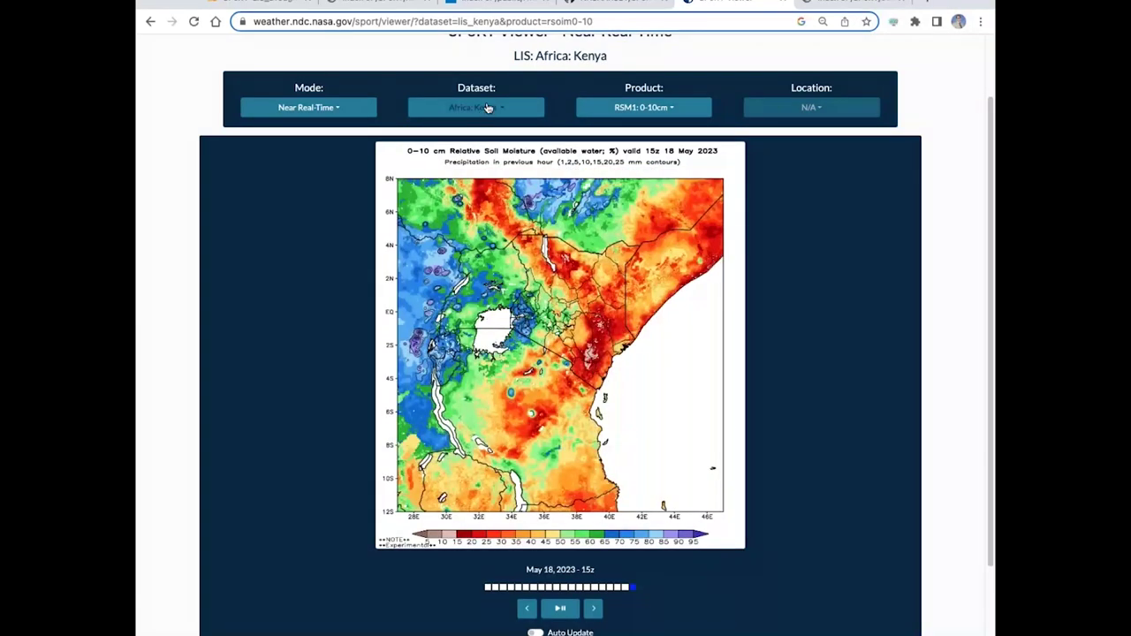
- Set the viewer's dataset back to LIS Africa to view the wider East Africa soil moisture map
click(485, 111)
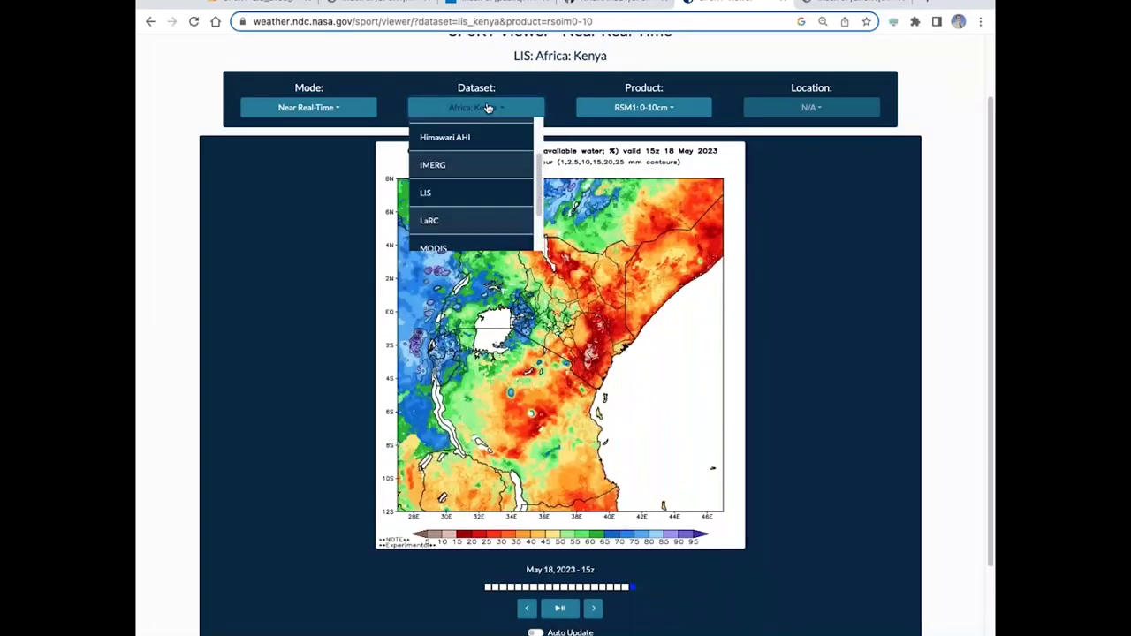
click(433, 196)
click(473, 222)
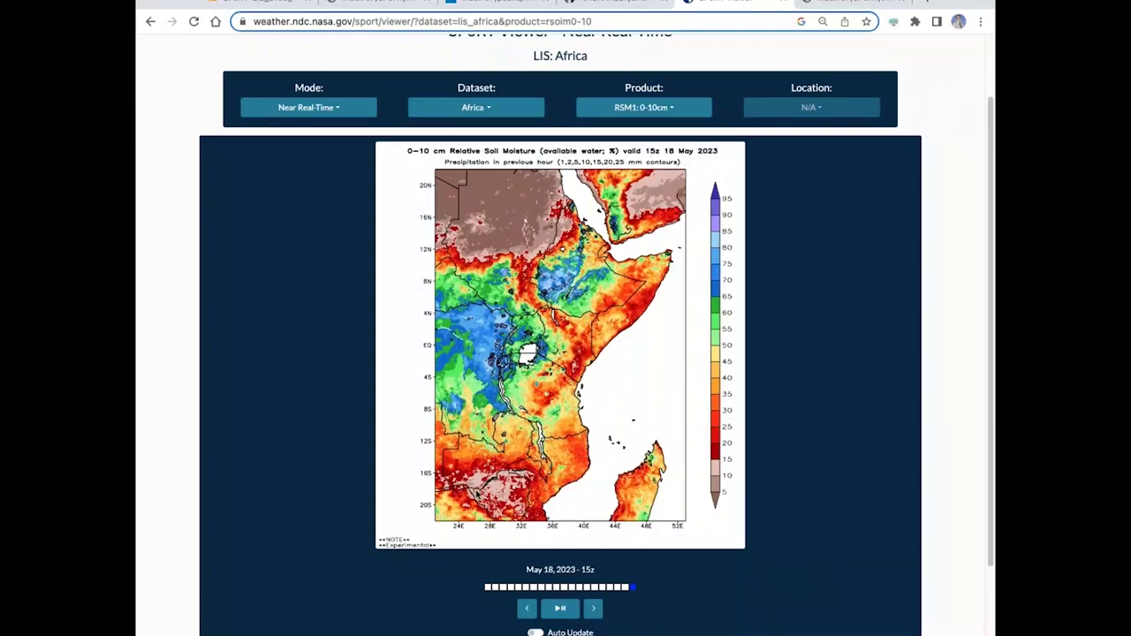
- Return to the Colab notebook and examine the SPoRT LIS Africa Example Zoomed in View map of 0-10 cm Relative Soil Moisture
click(267, 10)
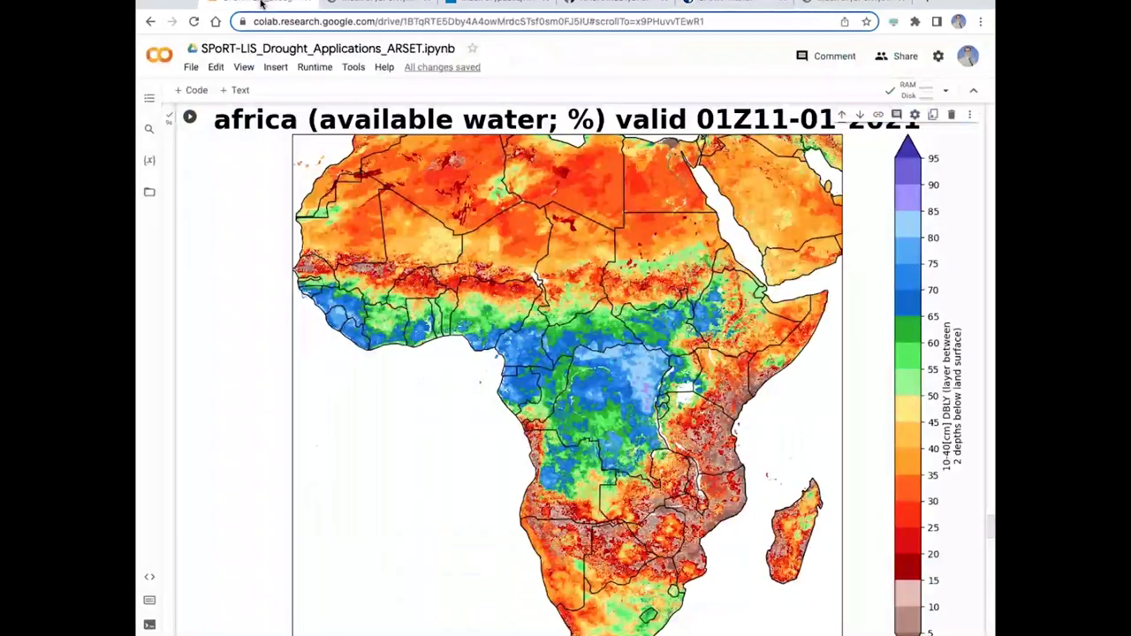
scroll(646, 250, down, 5)
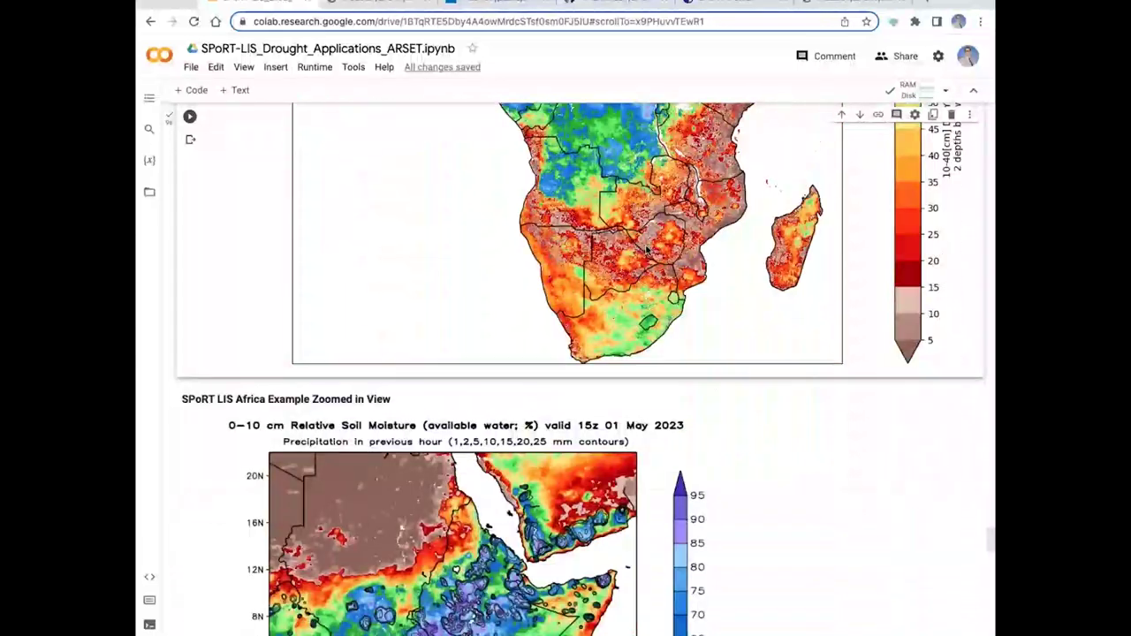
scroll(647, 250, down, 3)
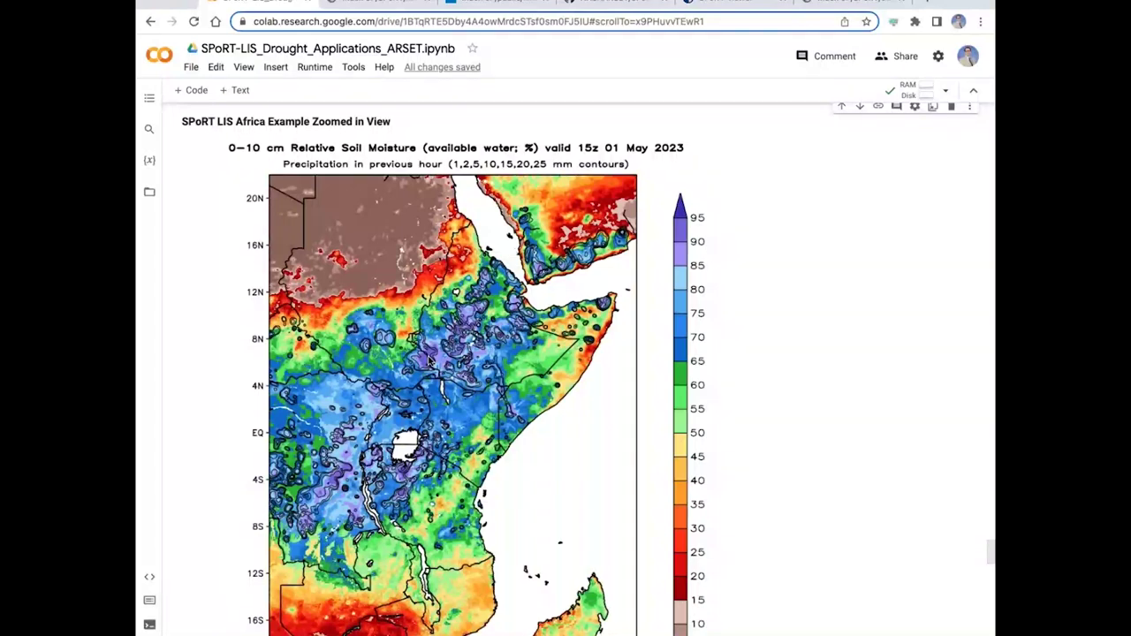
scroll(373, 220, down, 1)
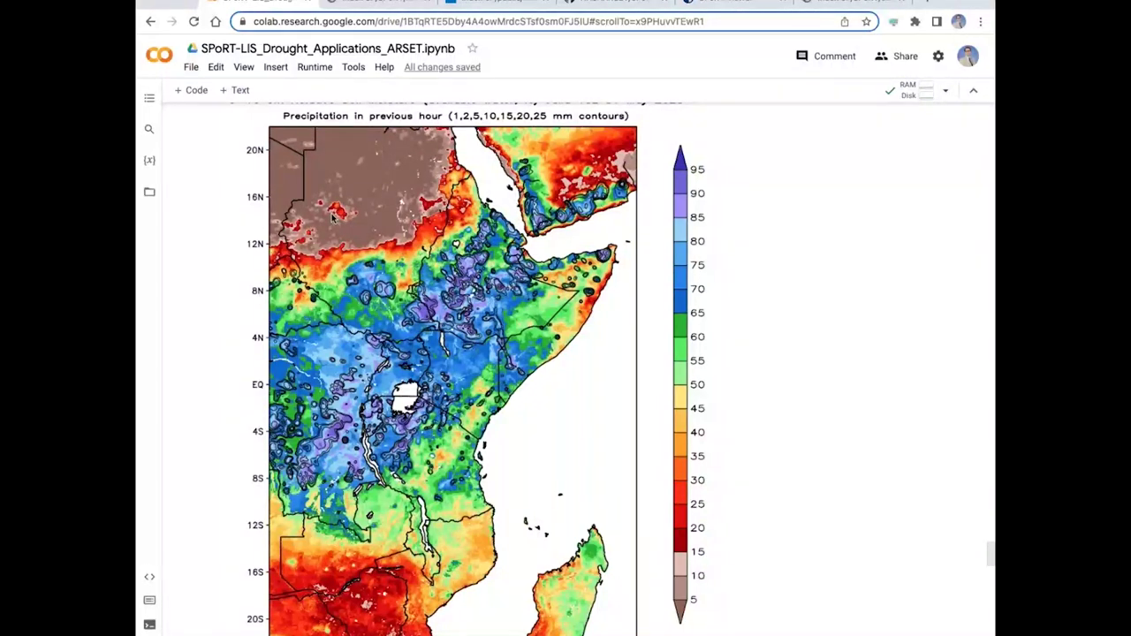
scroll(329, 256, down, 1)
scroll(273, 582, down, 2)
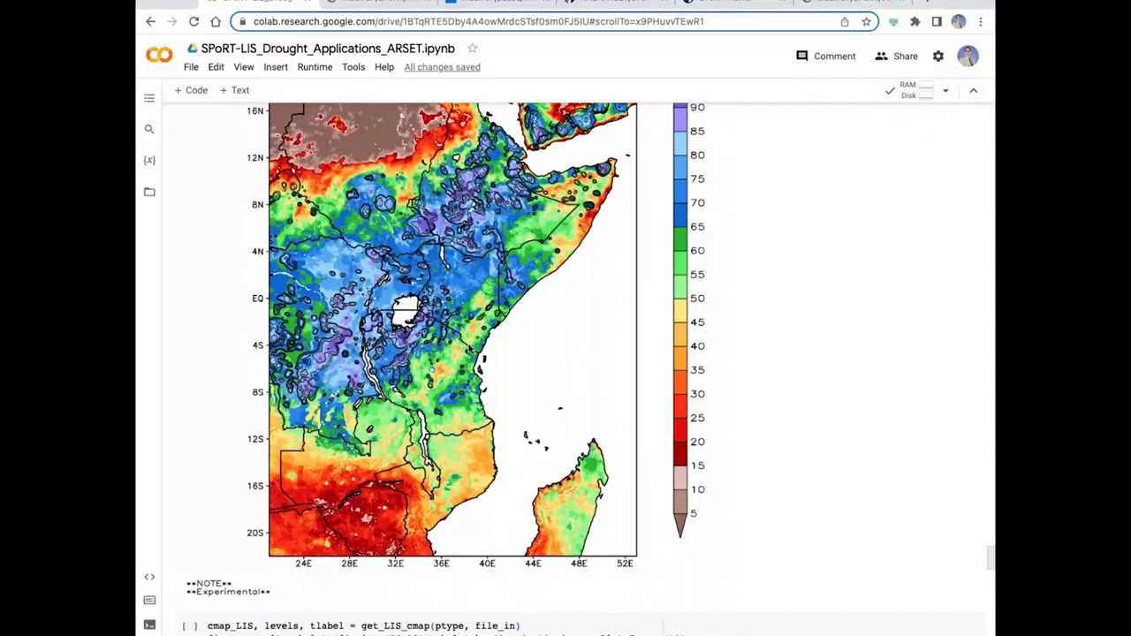
scroll(478, 341, down, 2)
scroll(477, 336, down, 1)
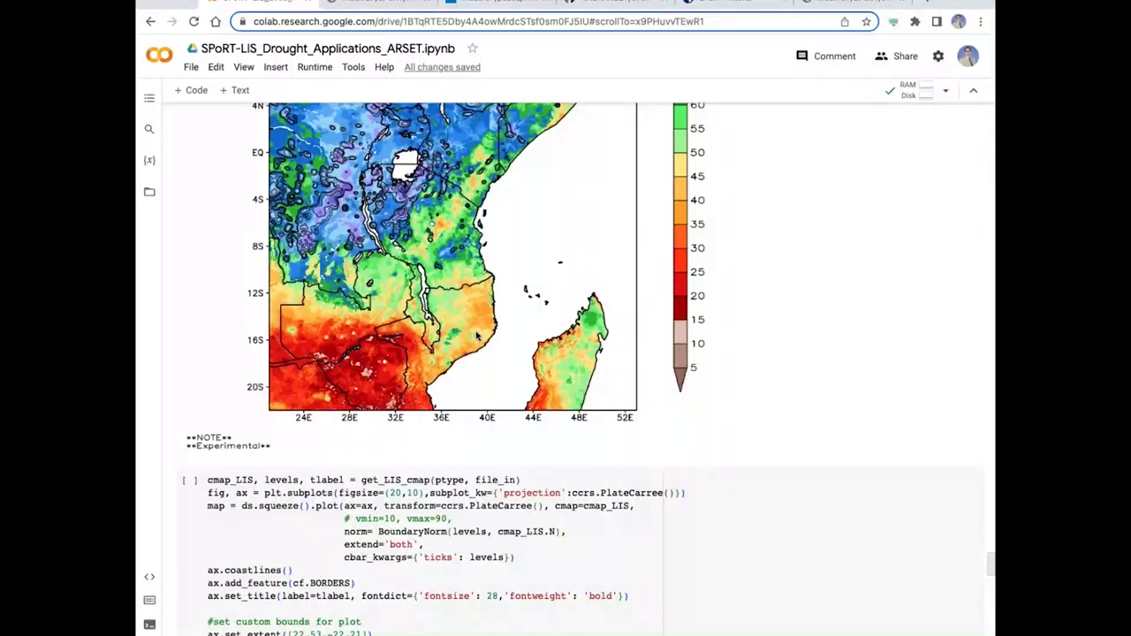
- Compare the zoomed-view plotting code, from cmap_LIS to ax.set_title, with the same lines in the full Africa plotting cell
scroll(477, 336, down, 3)
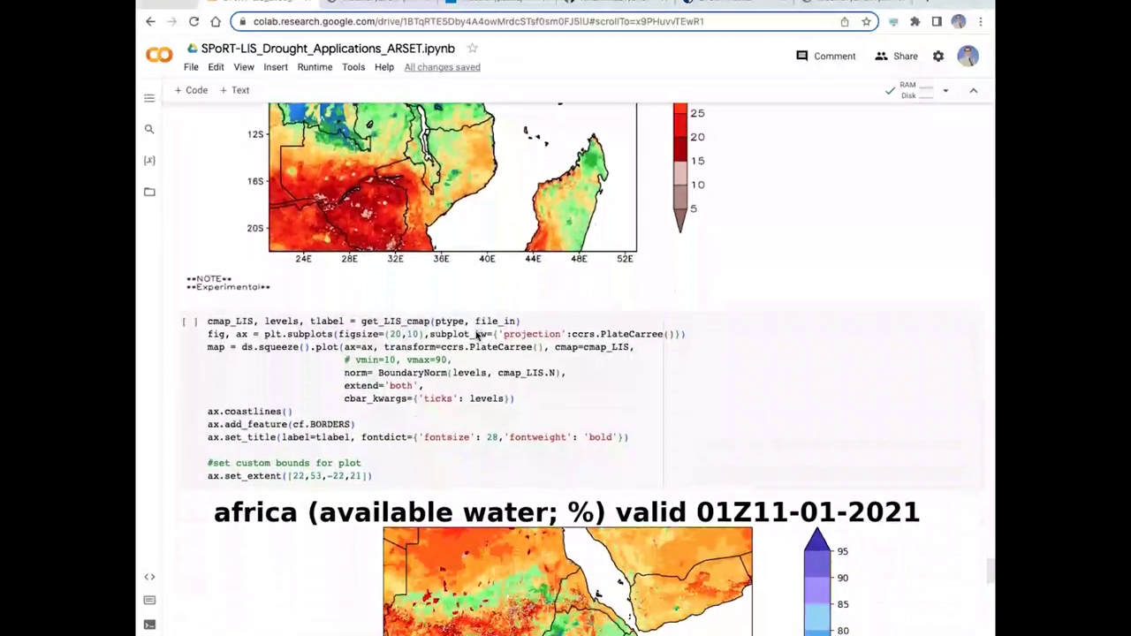
click(206, 320)
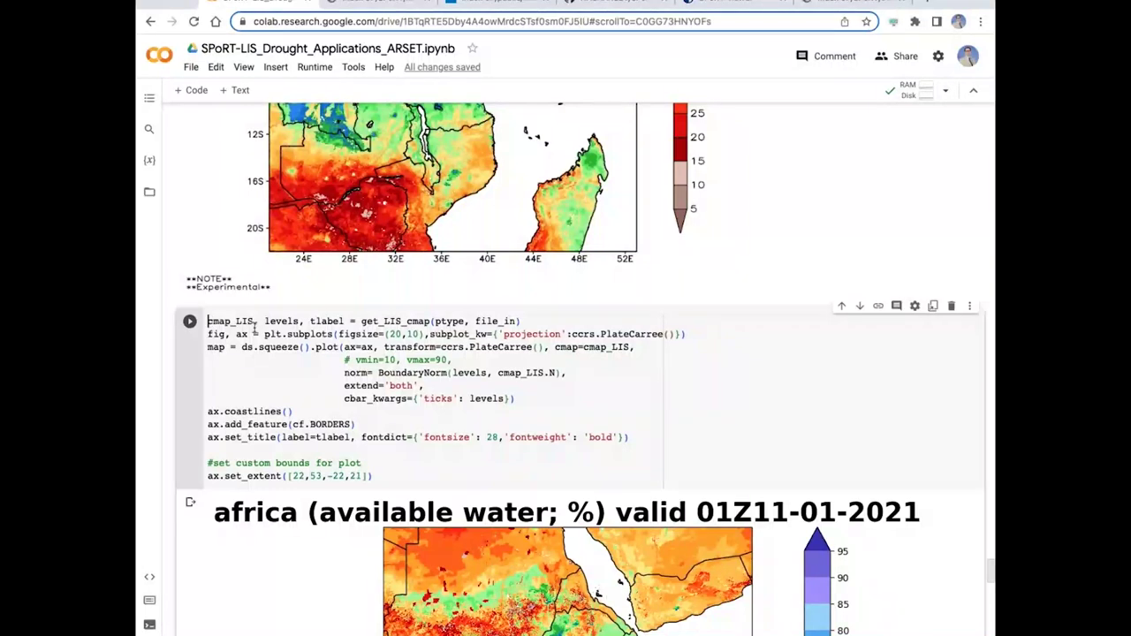
drag(209, 321, 636, 438)
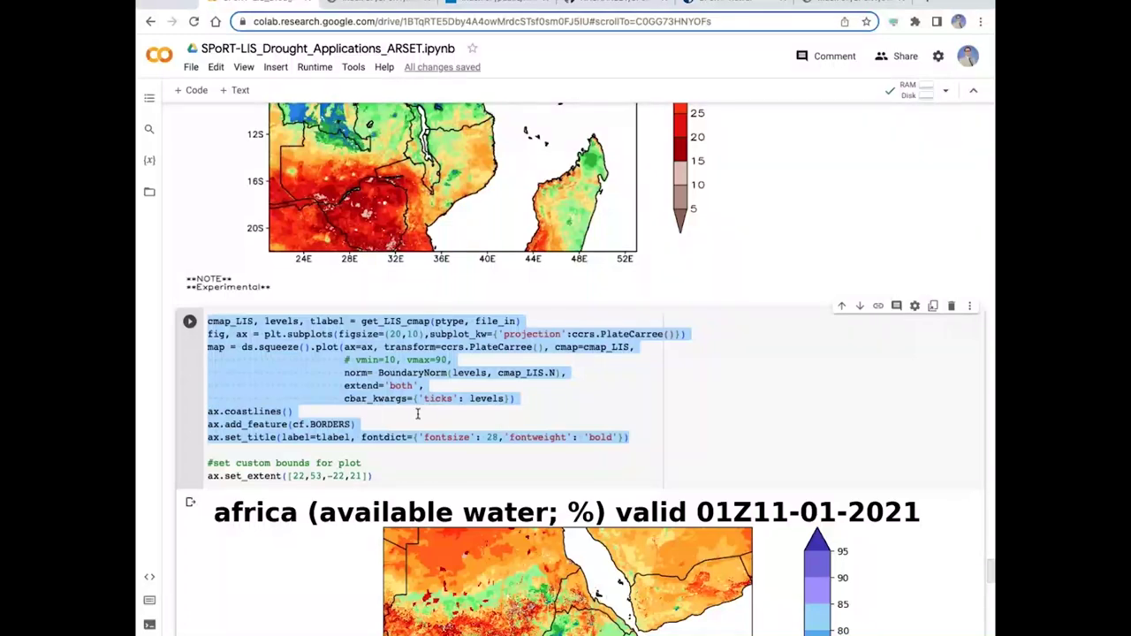
scroll(636, 439, up, 10)
scroll(631, 300, up, 6)
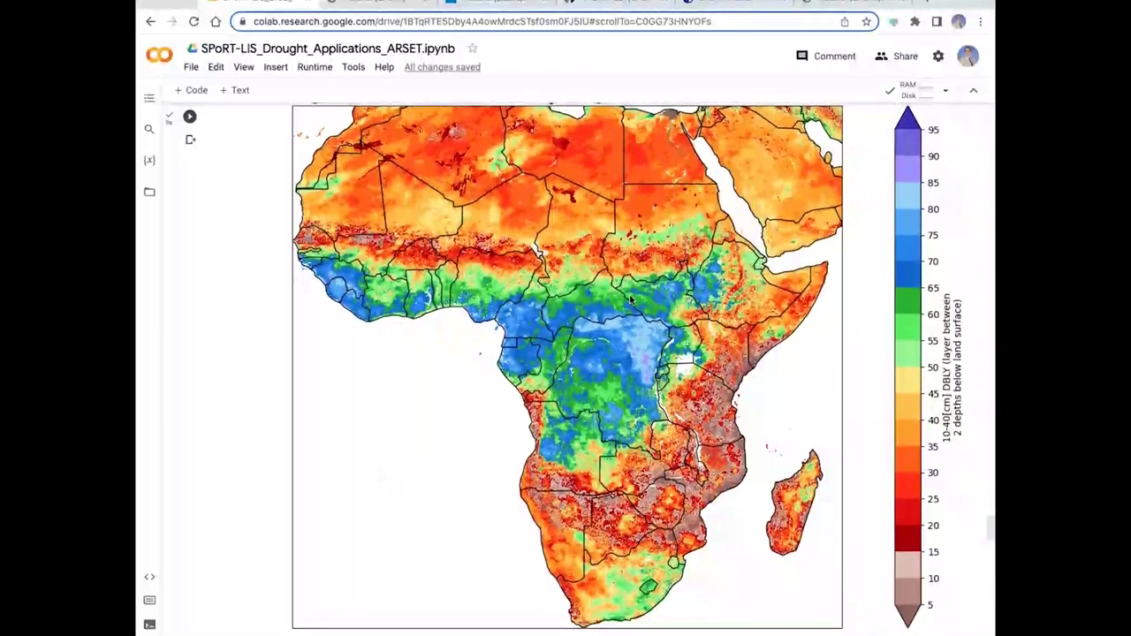
scroll(631, 300, up, 5)
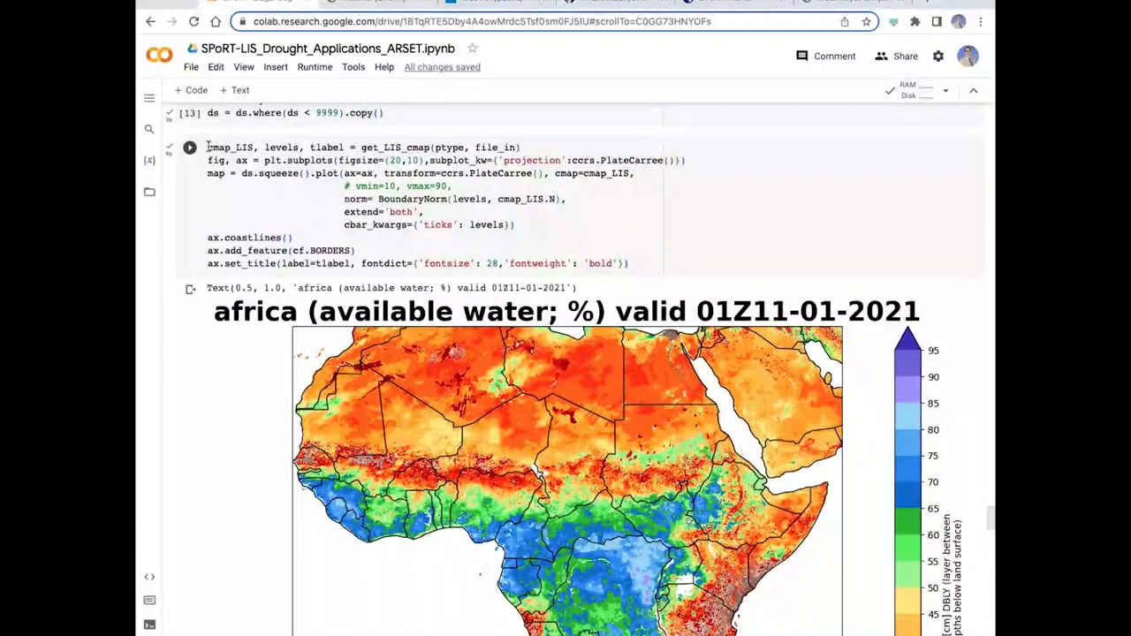
drag(208, 148, 636, 271)
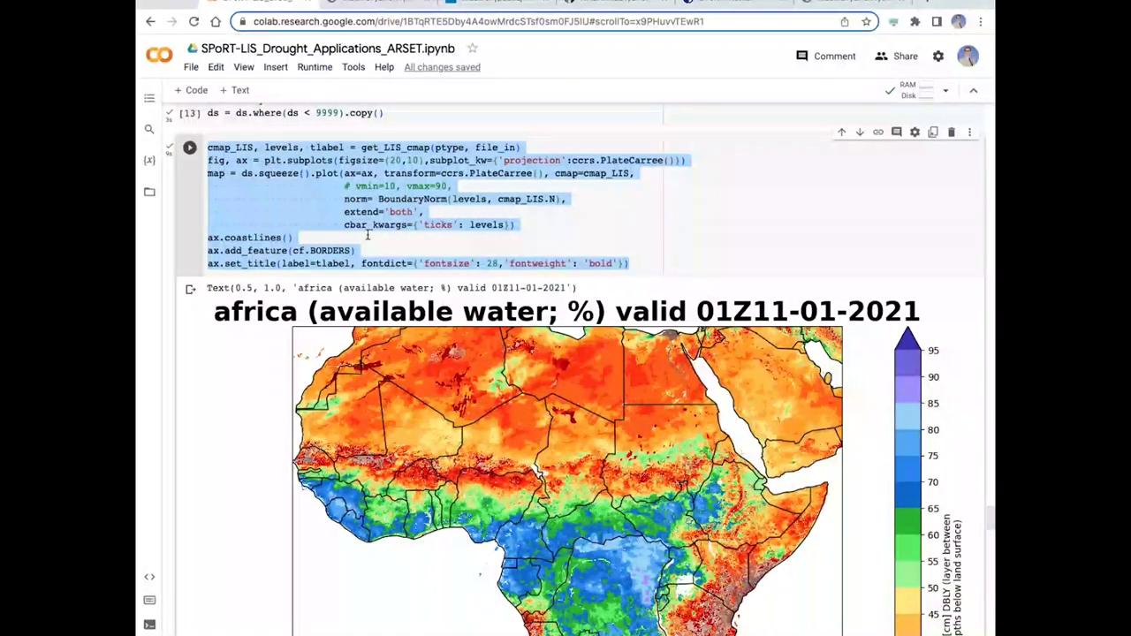
scroll(337, 149, down, 5)
scroll(268, 240, down, 15)
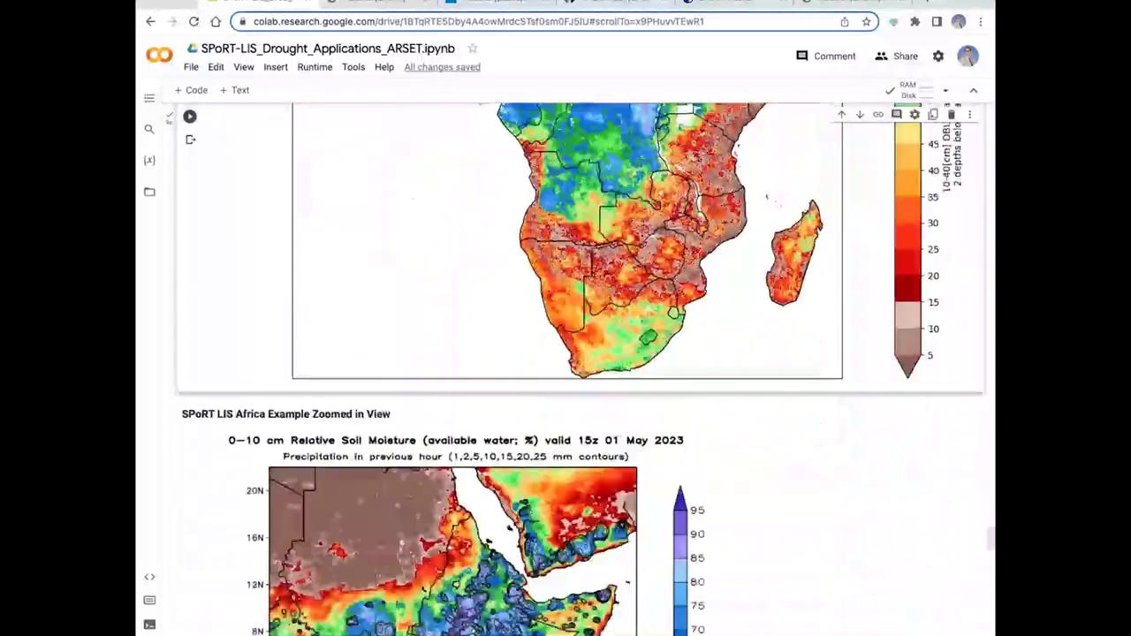
- Review the custom plot bounds in the zoomed-view cell's ax.set_extent([22,53,-22,21]) line
click(269, 239)
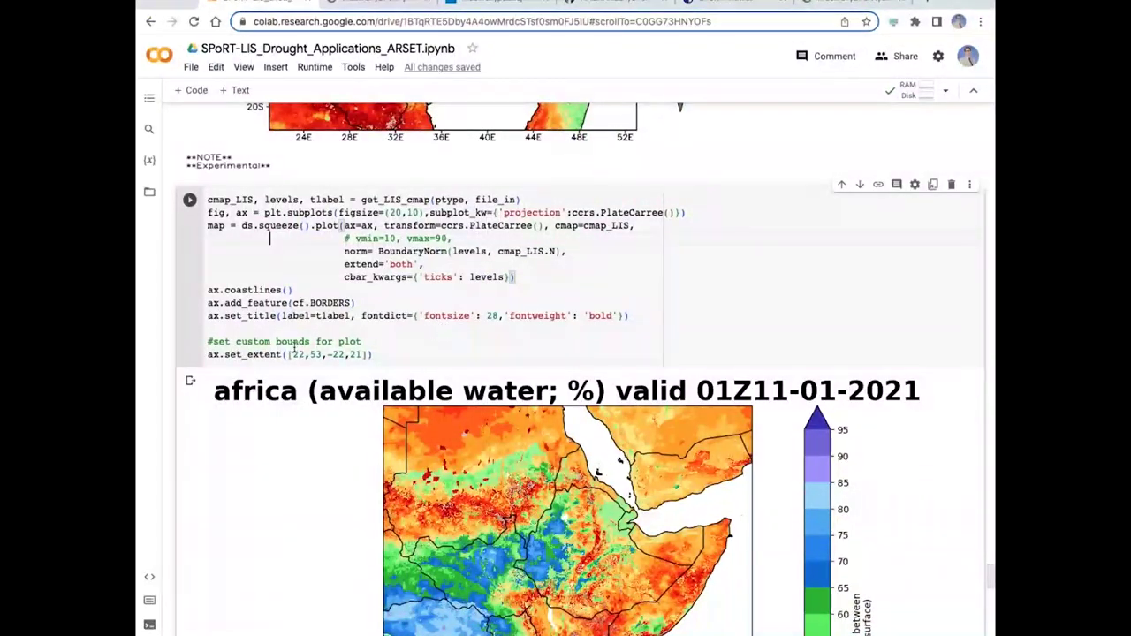
mouse_move(210, 358)
click(305, 354)
drag(305, 354, 291, 354)
scroll(306, 364, down, 1)
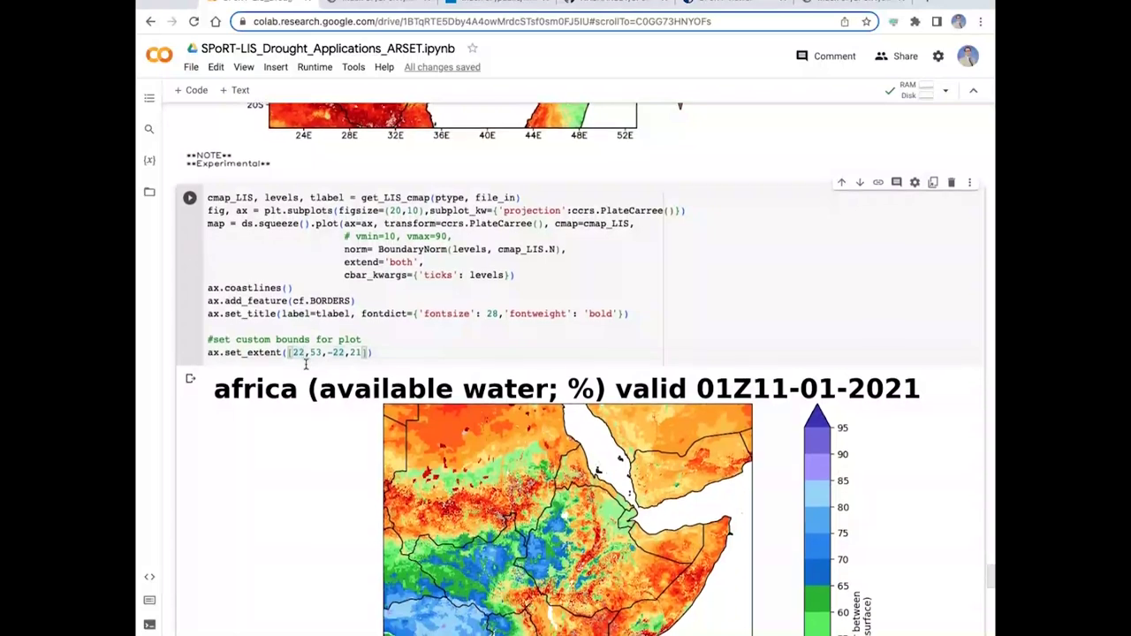
scroll(306, 364, down, 2)
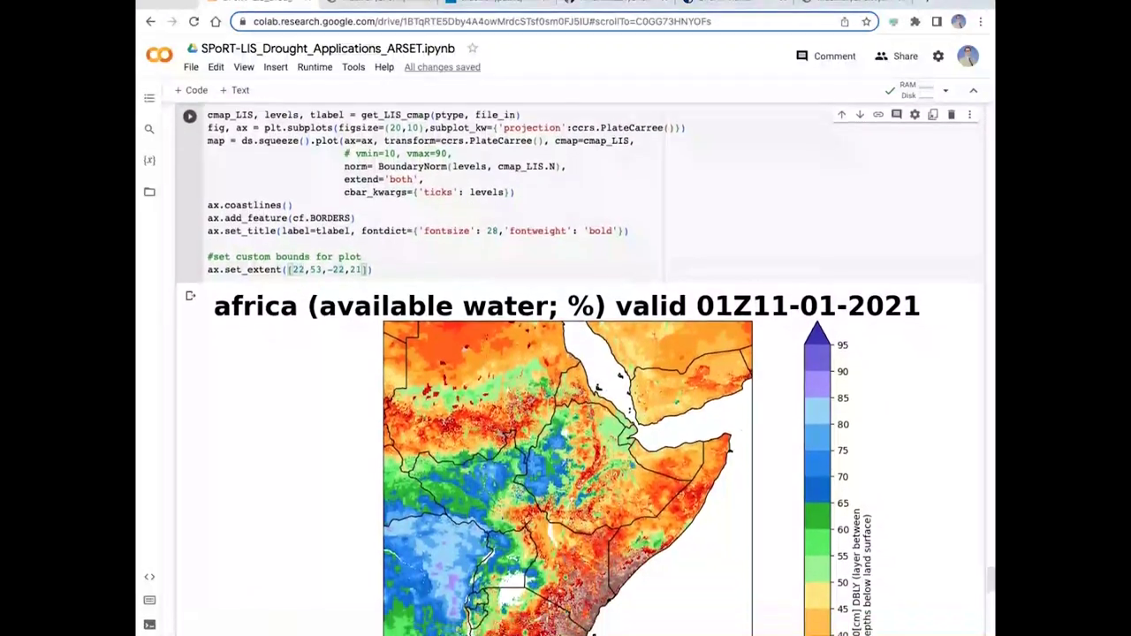
scroll(301, 265, down, 1)
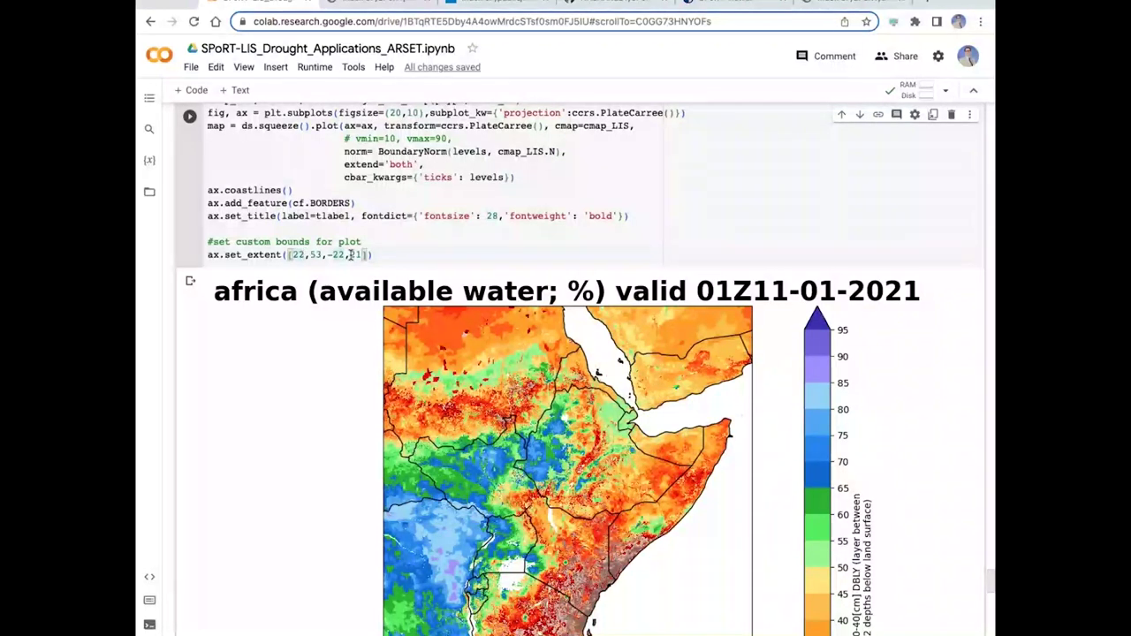
- Check the zoomed example image against the SPoRT Viewer's LIS Africa map, and return to the notebook
scroll(577, 332, up, 5)
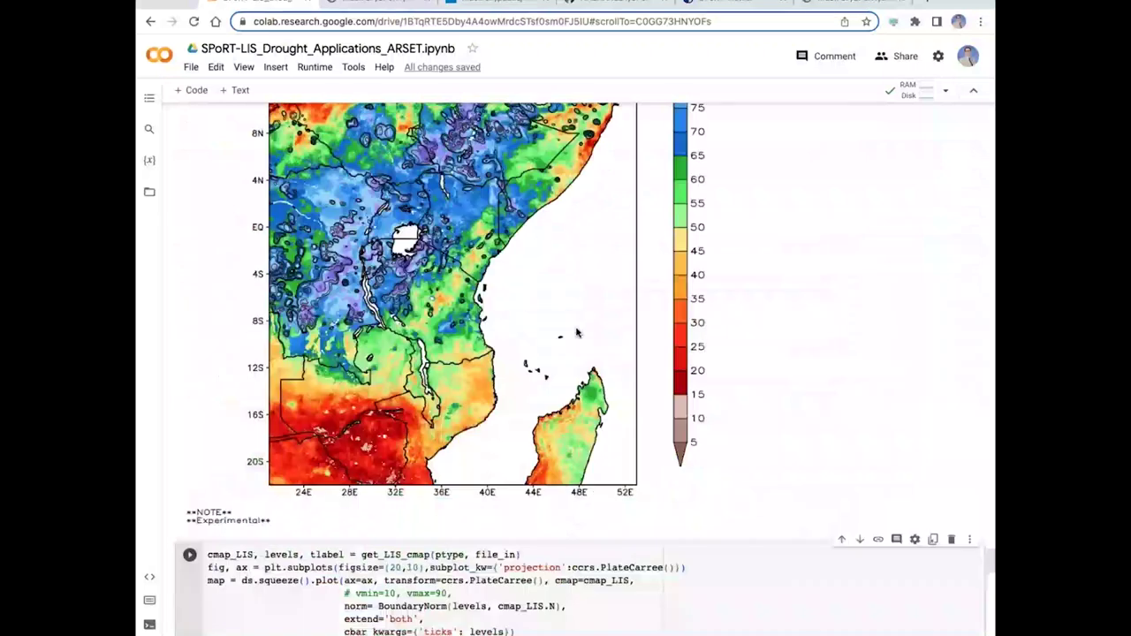
scroll(577, 333, up, 3)
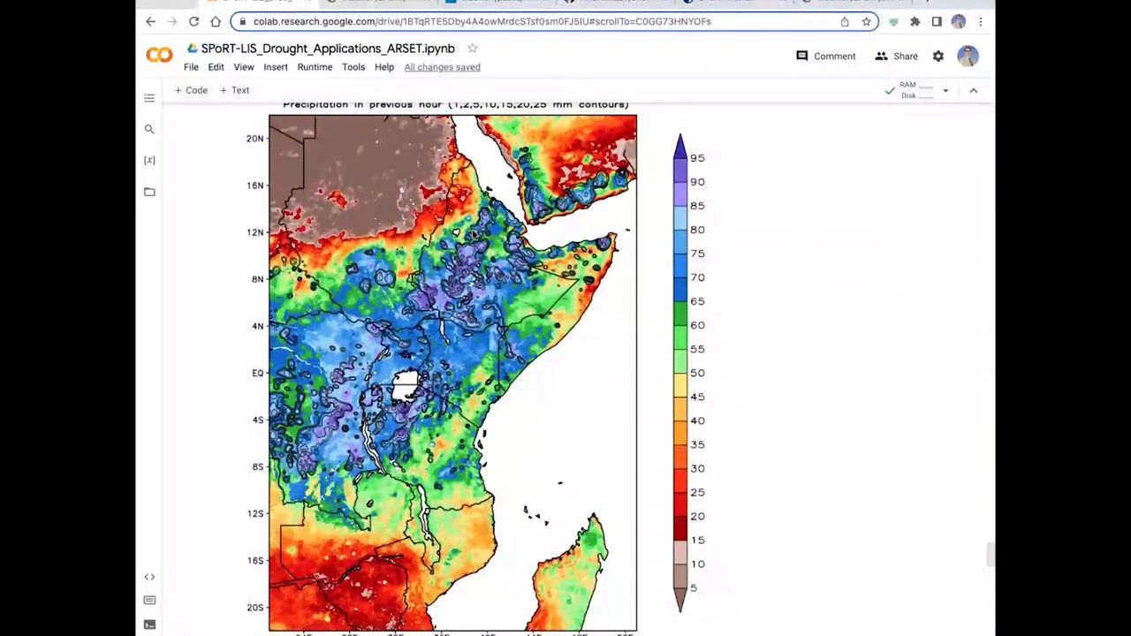
click(735, 3)
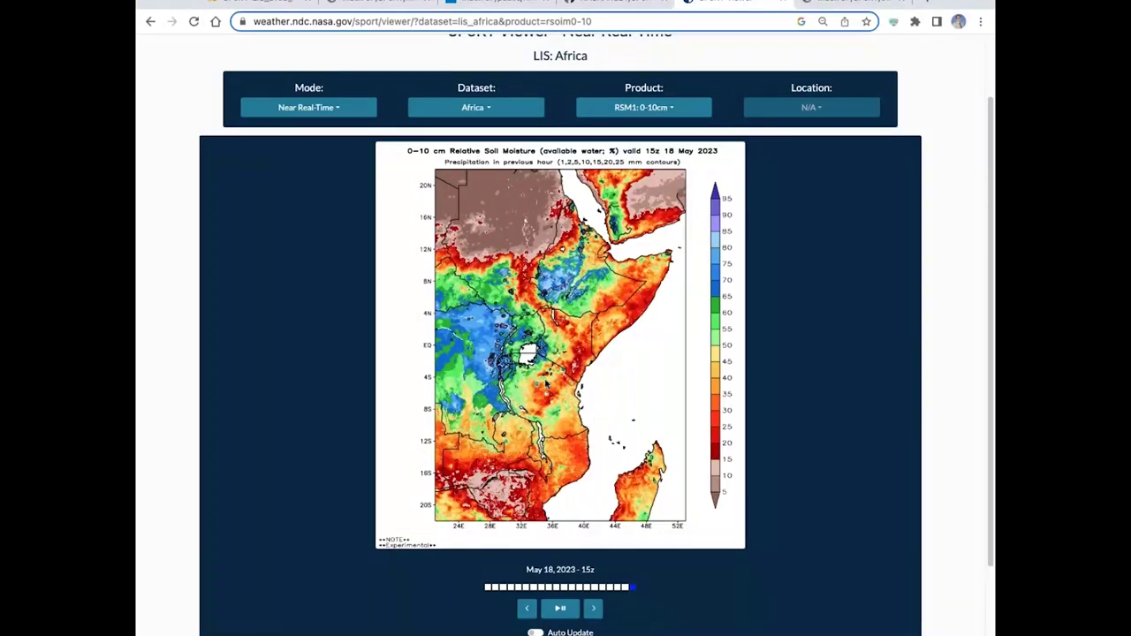
click(265, 4)
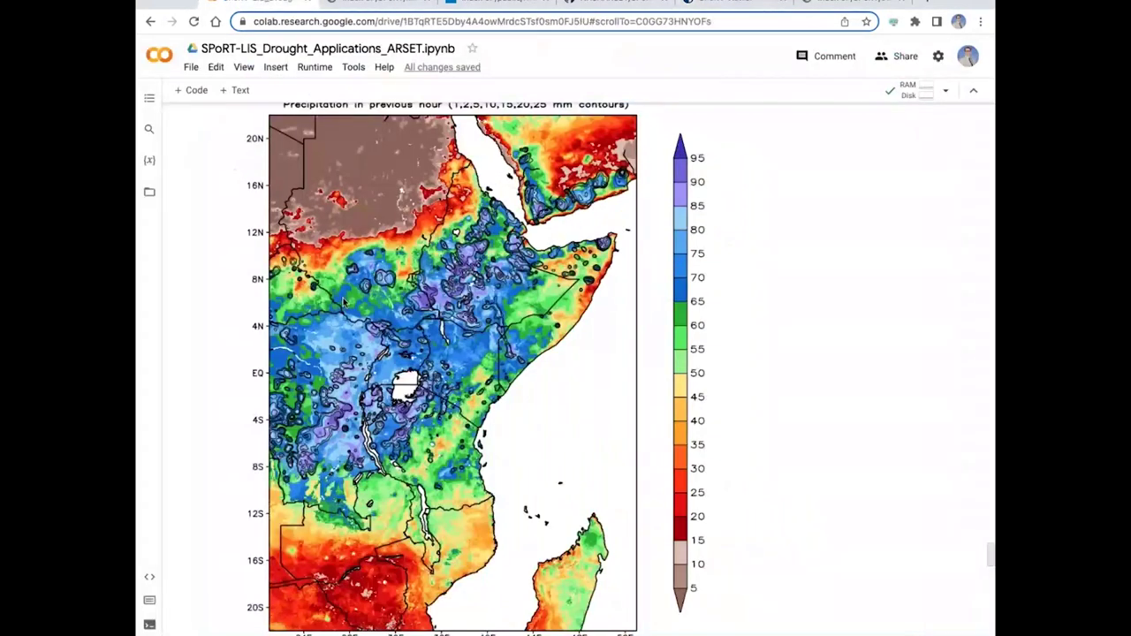
- Run the plotting cell with the [22,53,-22,21] extent to map 10-40cm RSM data zoomed in on East Africa
scroll(345, 303, down, 6)
click(189, 207)
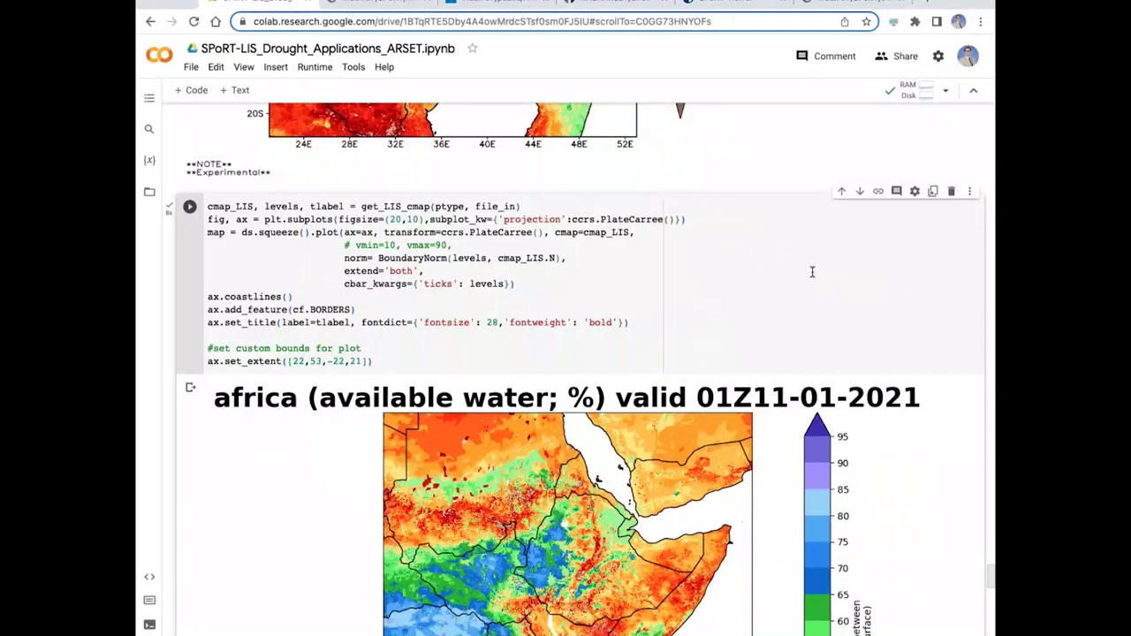
scroll(787, 288, down, 5)
scroll(787, 288, down, 2)
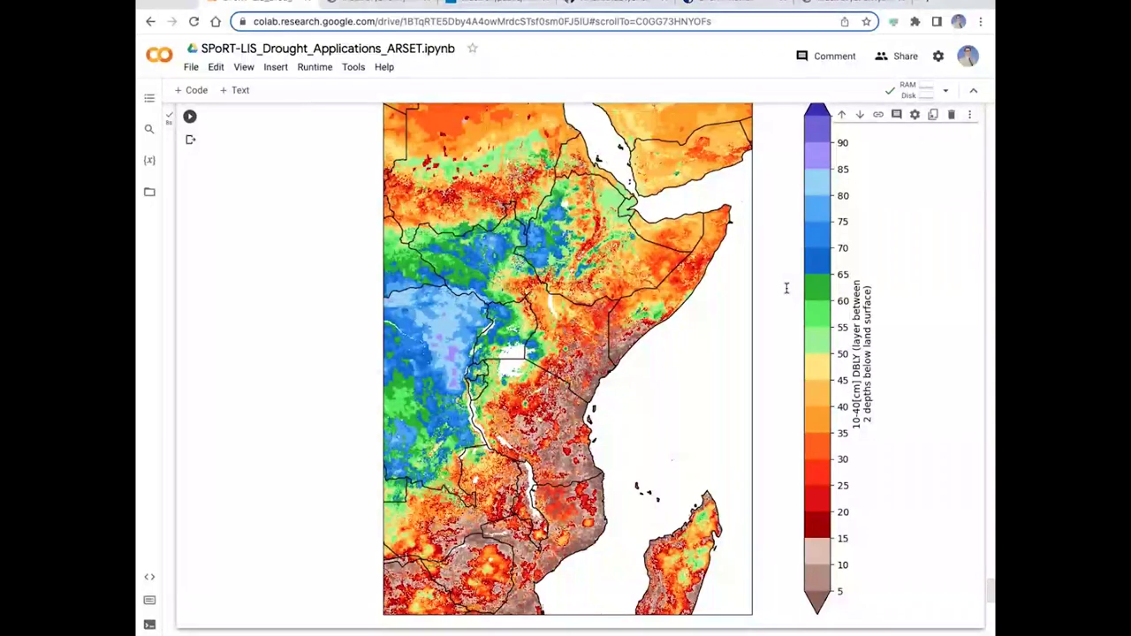
- Examine the zoomed East Africa available water map, including its title date and 10-40cm color scale
scroll(787, 289, up, 2)
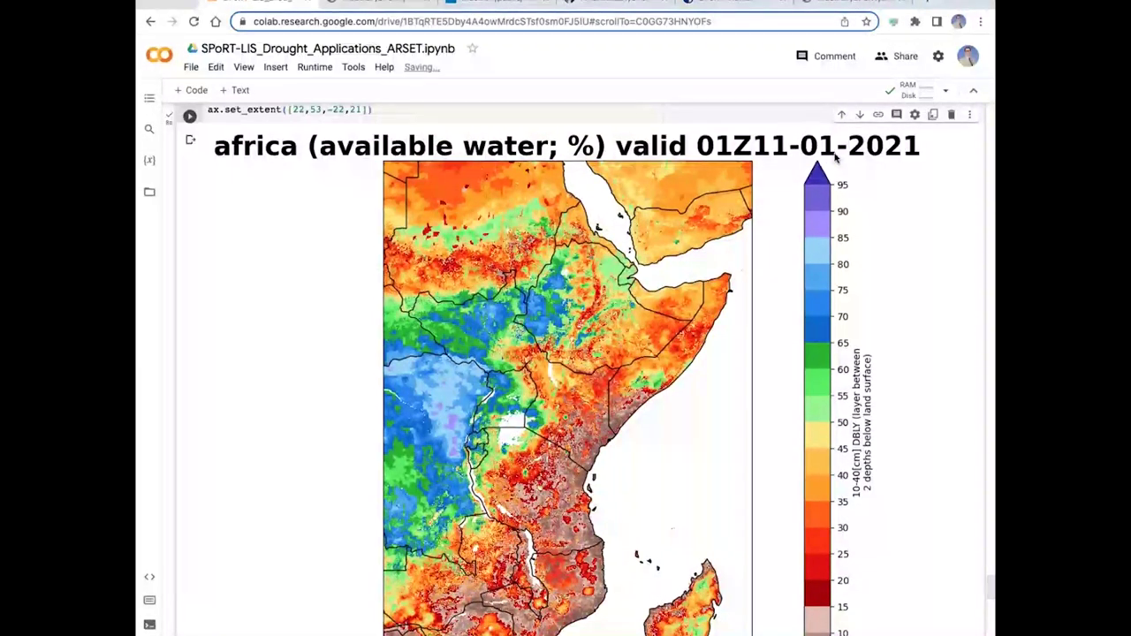
scroll(687, 420, down, 4)
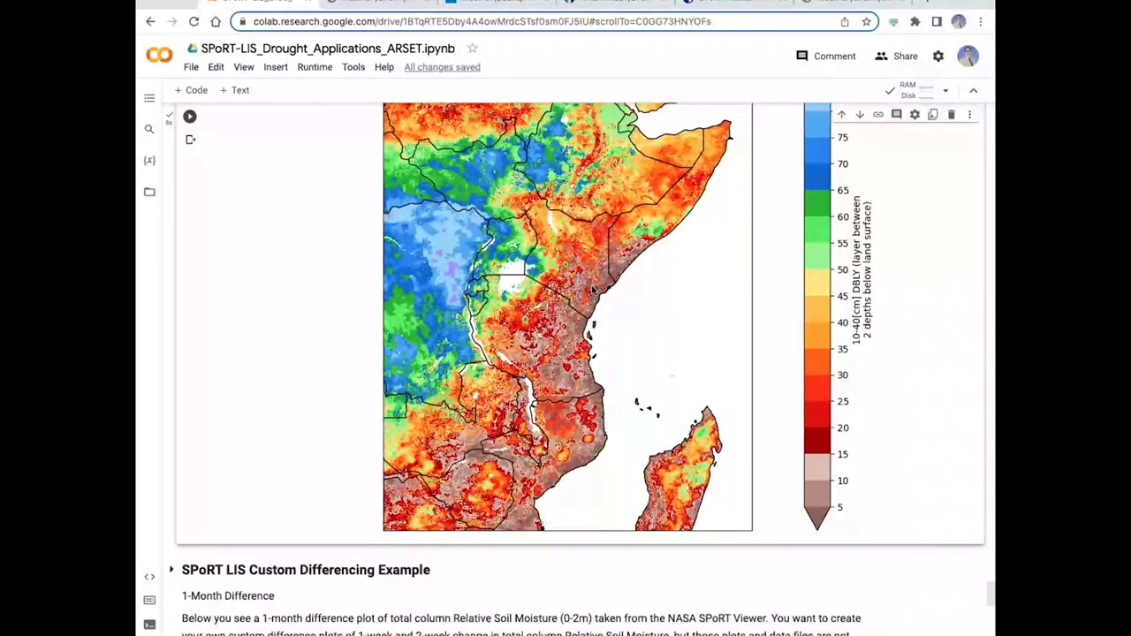
scroll(594, 289, up, 6)
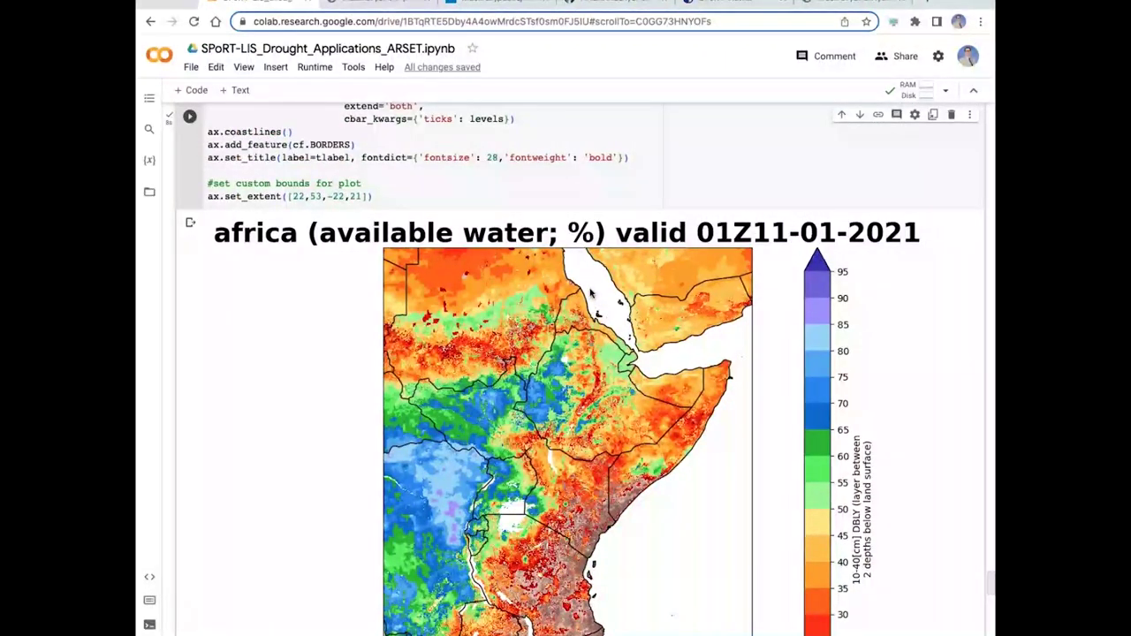
scroll(591, 294, down, 1)
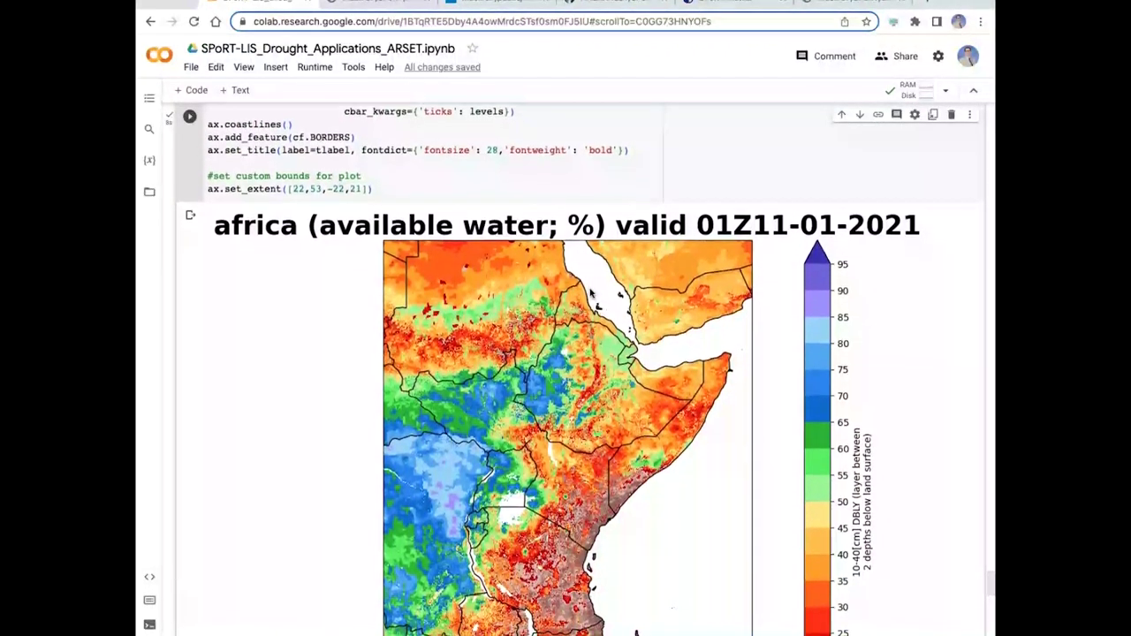
scroll(592, 294, down, 1)
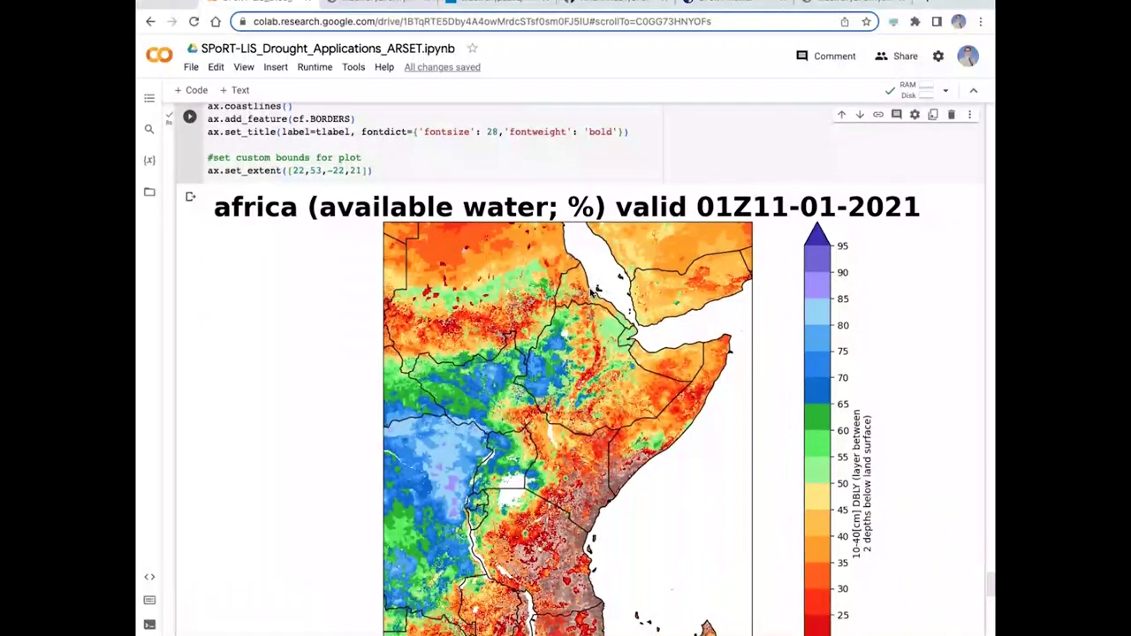
- Examine the rest of the zoomed East Africa map and the 1-Month Difference introduction and plot in the SPoRT LIS Custom Differencing Example
scroll(592, 294, down, 5)
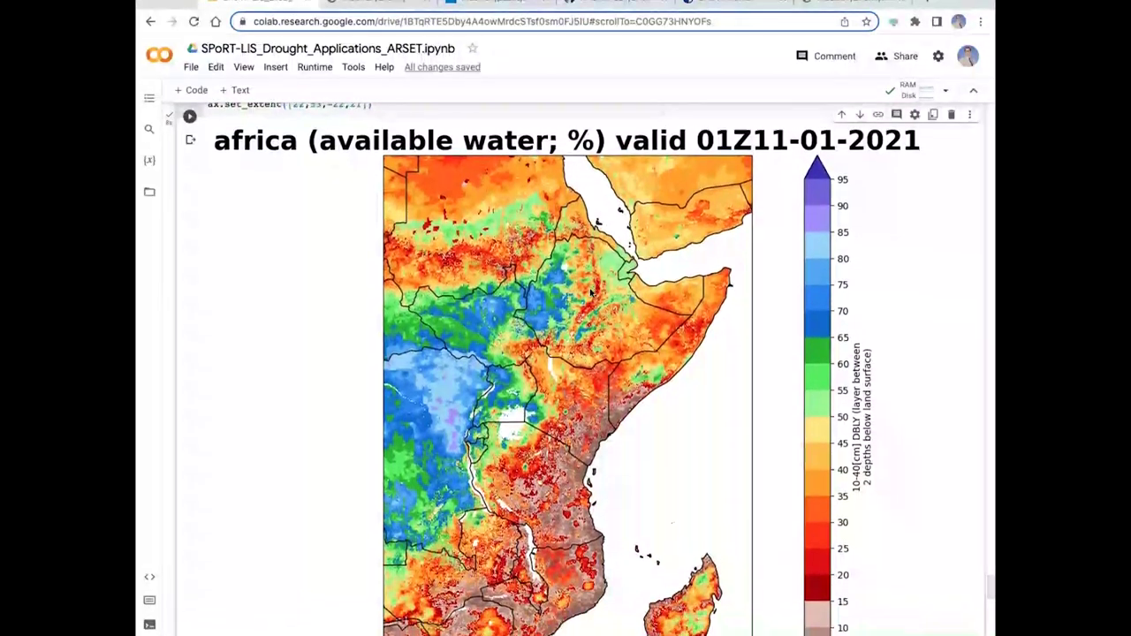
scroll(591, 294, down, 1)
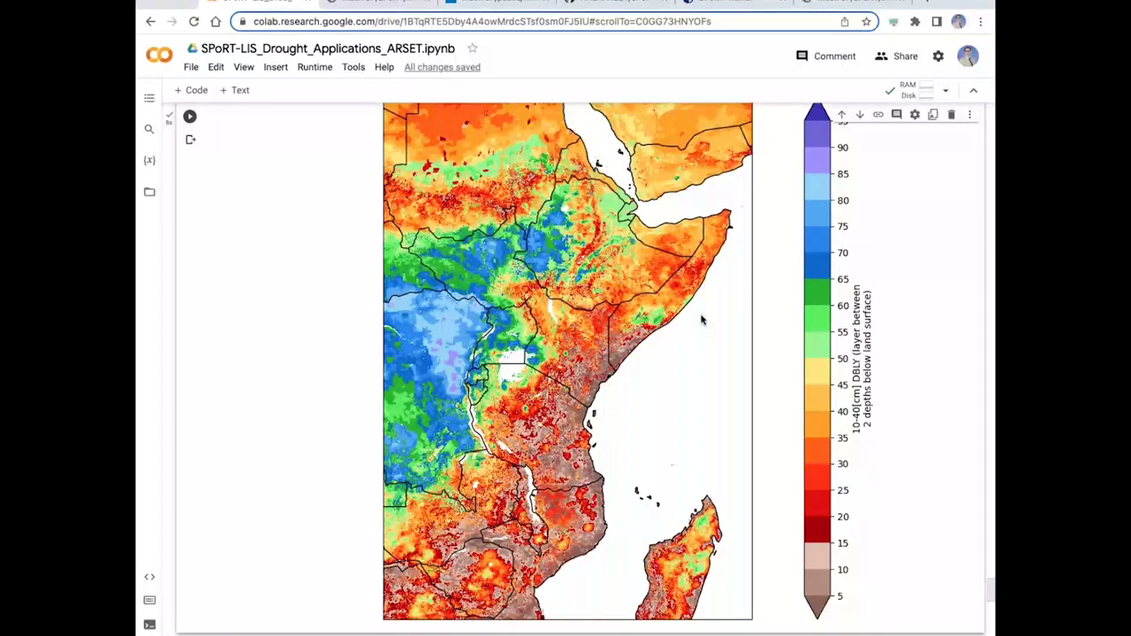
scroll(703, 320, down, 5)
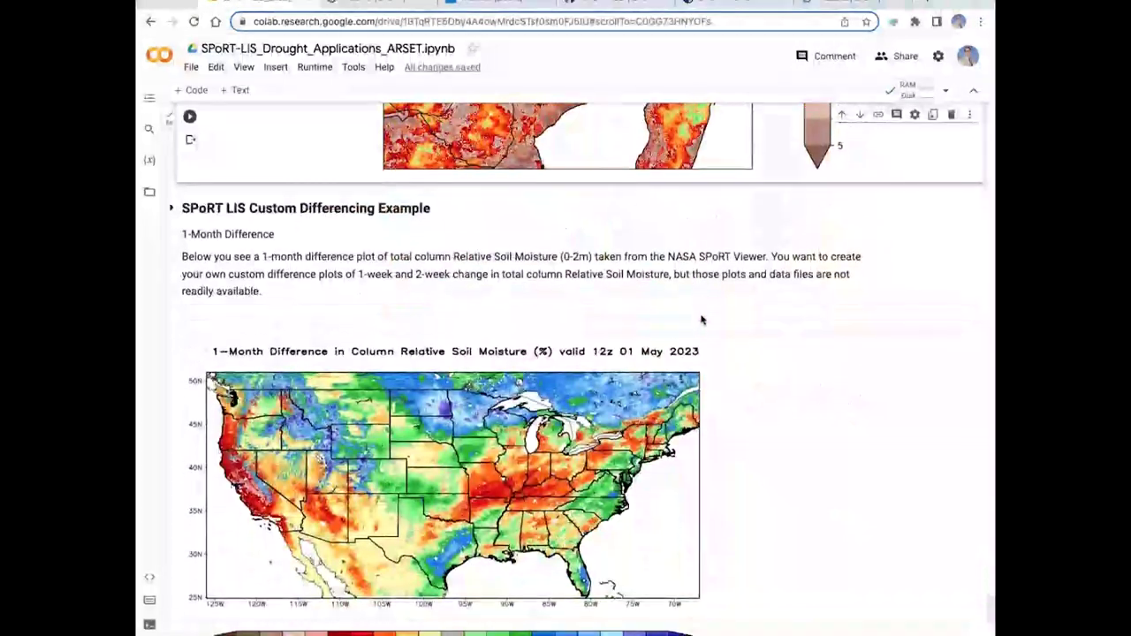
scroll(703, 320, down, 2)
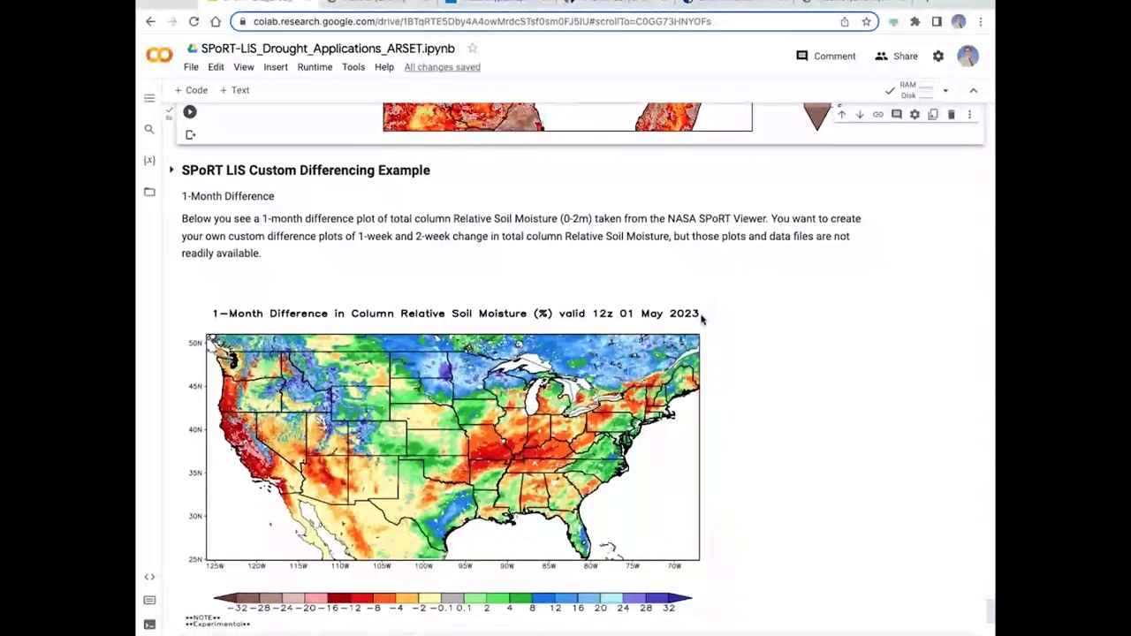
scroll(703, 320, down, 2)
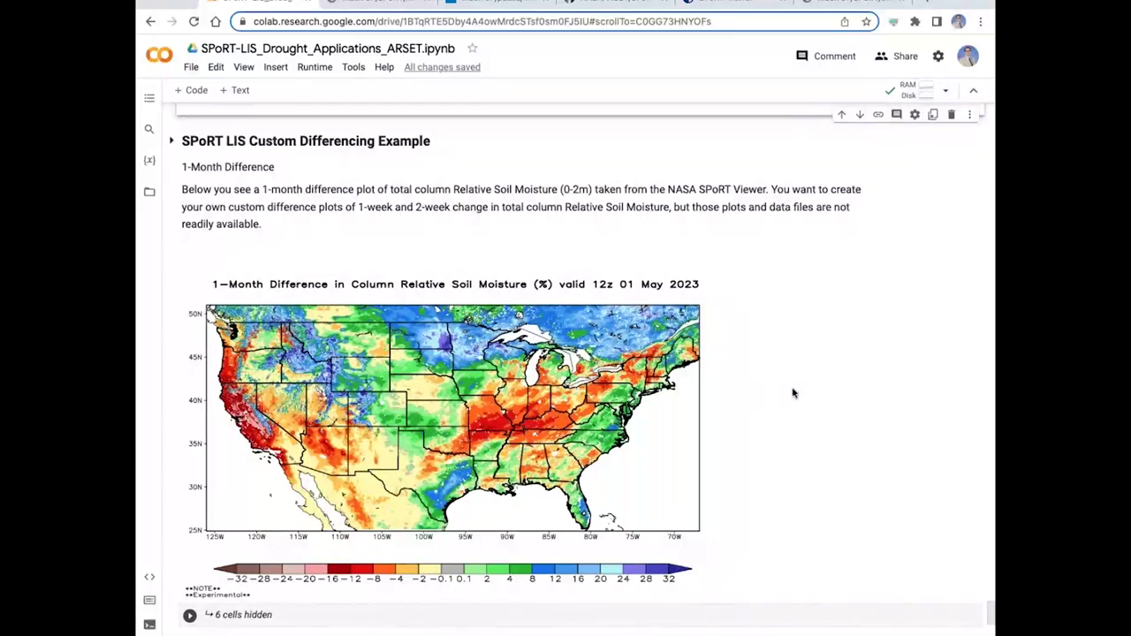
scroll(793, 393, down, 3)
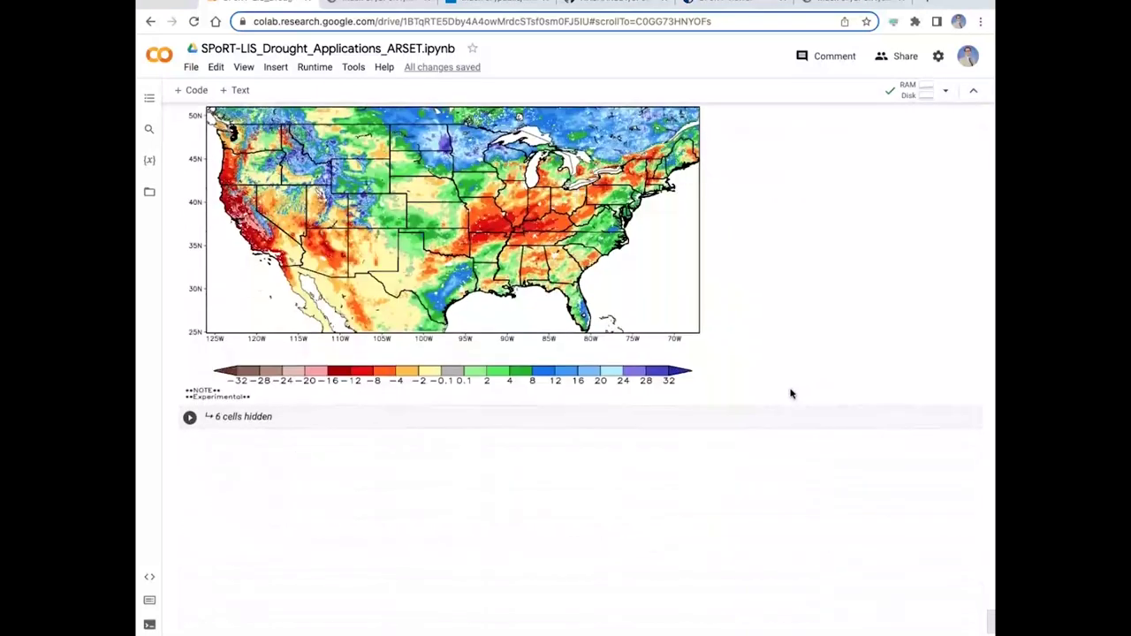
scroll(242, 289, up, 4)
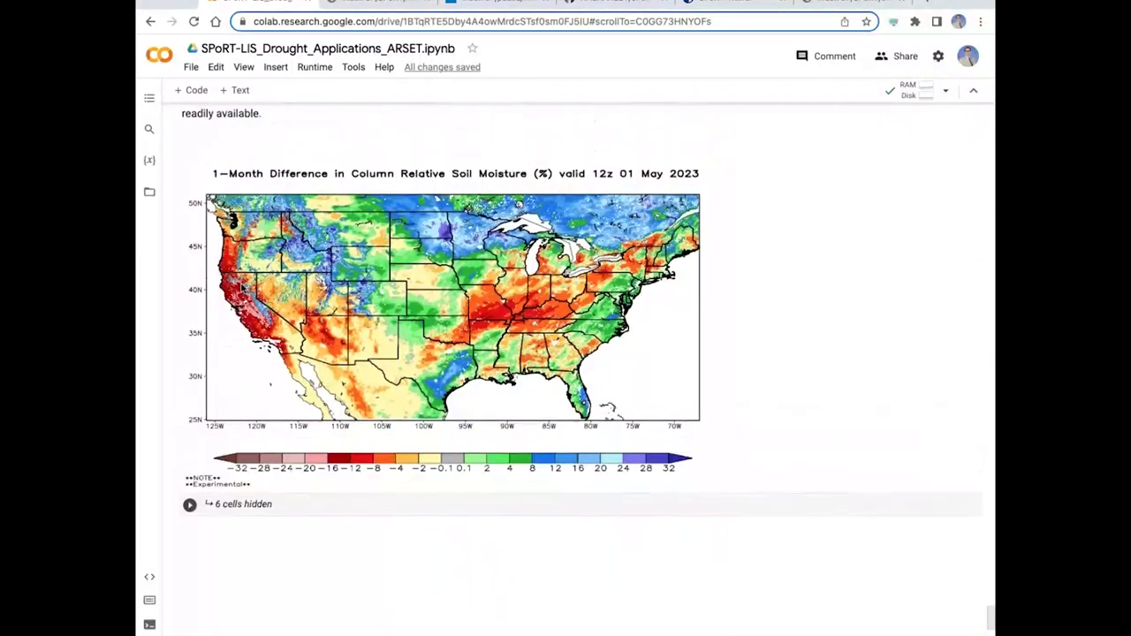
scroll(242, 288, up, 2)
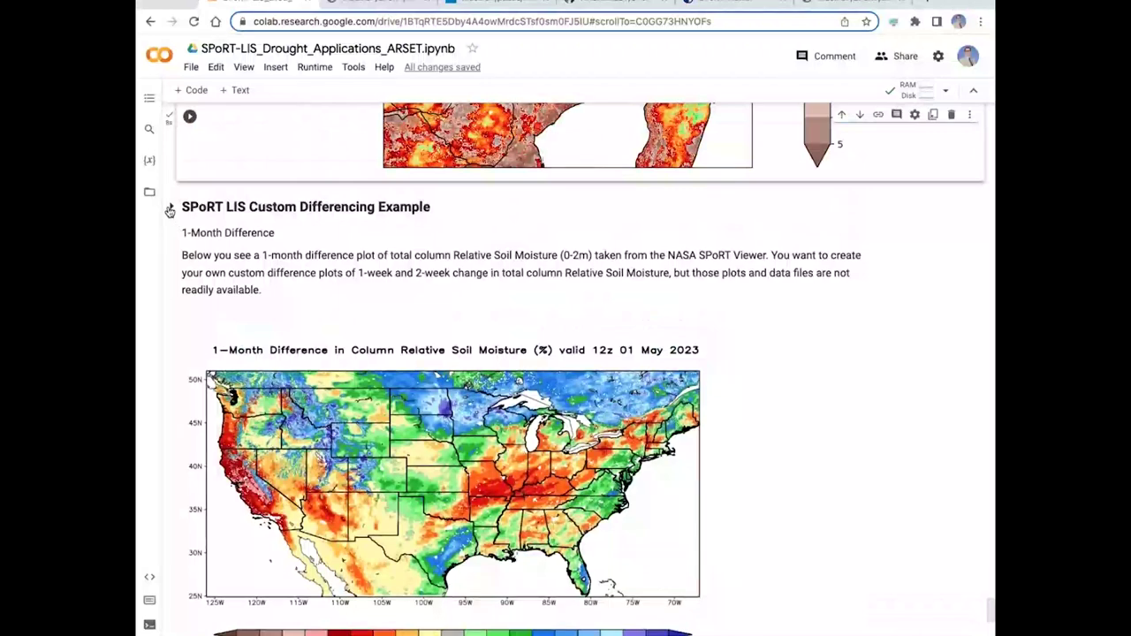
- Expand the Custom Differencing Example section and review the file 1 date and rsm0-2m variable in the 1-week read-in cell
scroll(669, 320, down, 7)
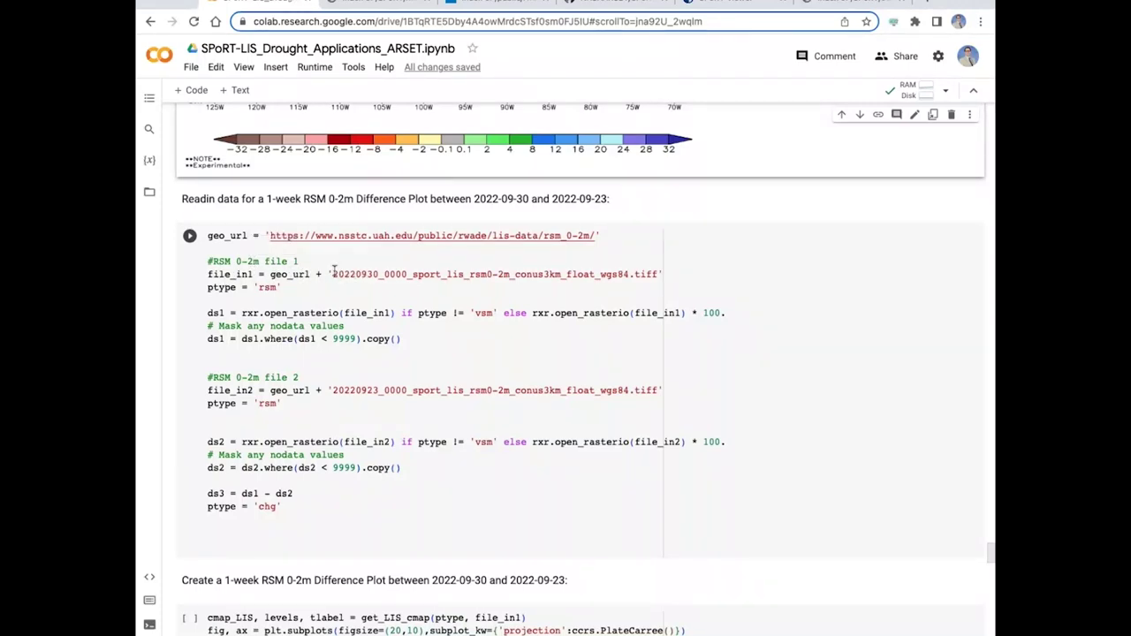
drag(333, 274, 380, 276)
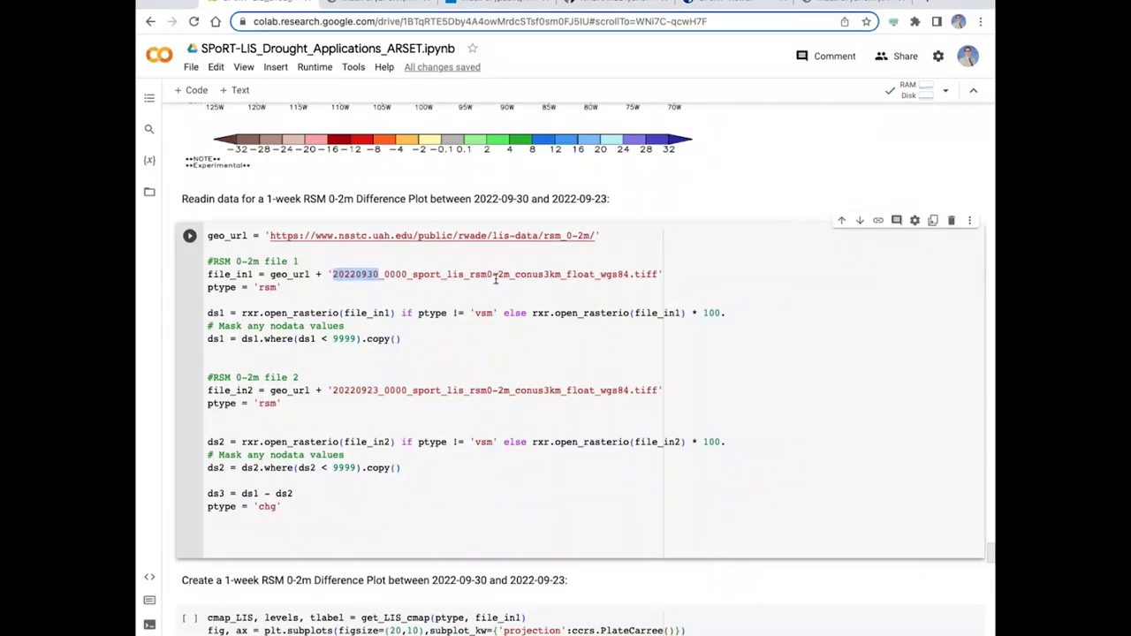
drag(471, 274, 510, 275)
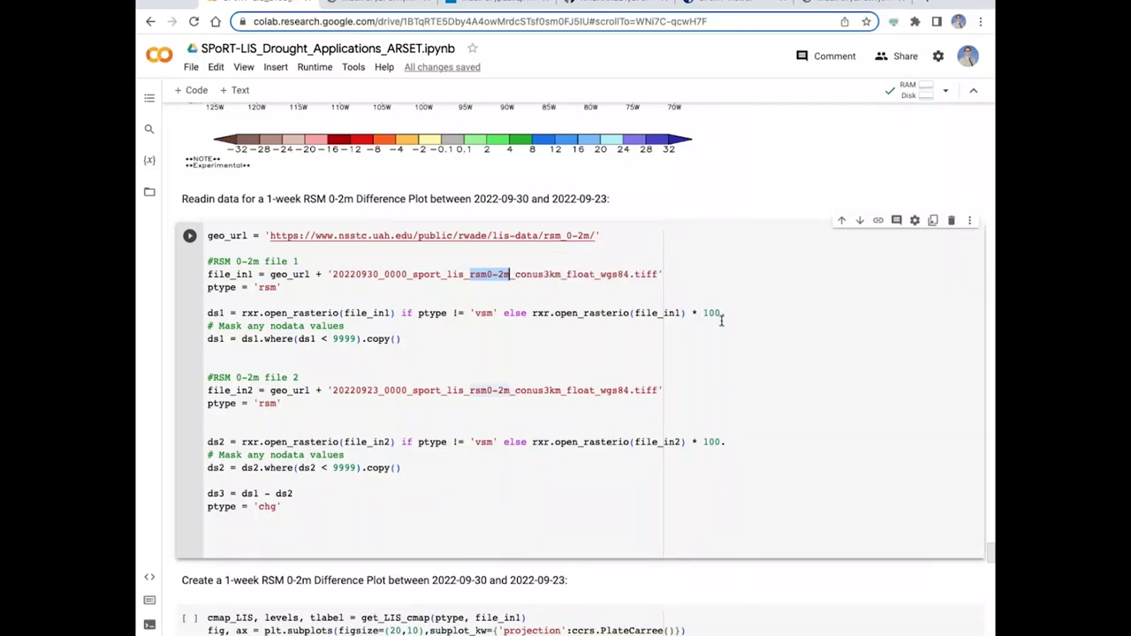
click(785, 340)
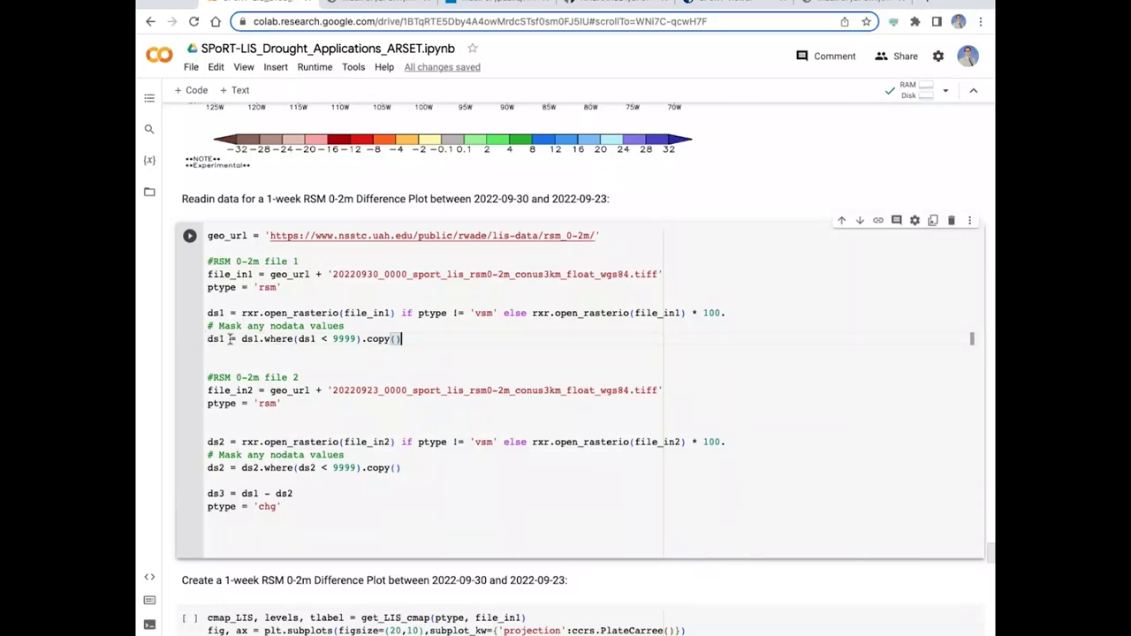
scroll(520, 318, down, 2)
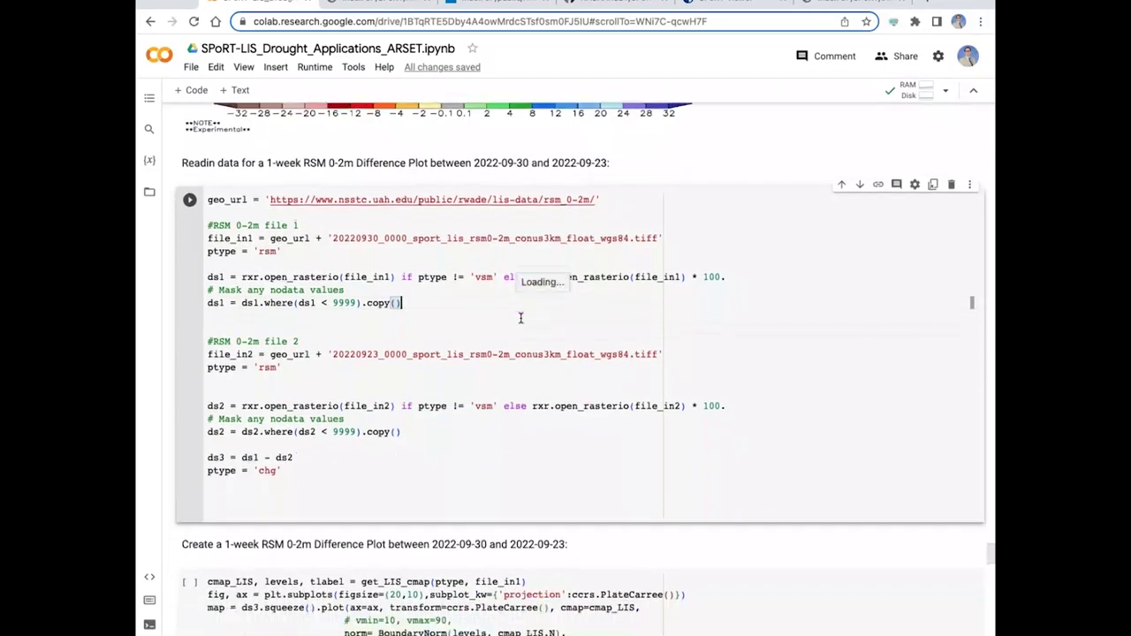
- Review the RSM 0-2m file 2 entry in the 1-week cell, checking its 20220923 date and 'rsm' plot type
scroll(521, 318, down, 1)
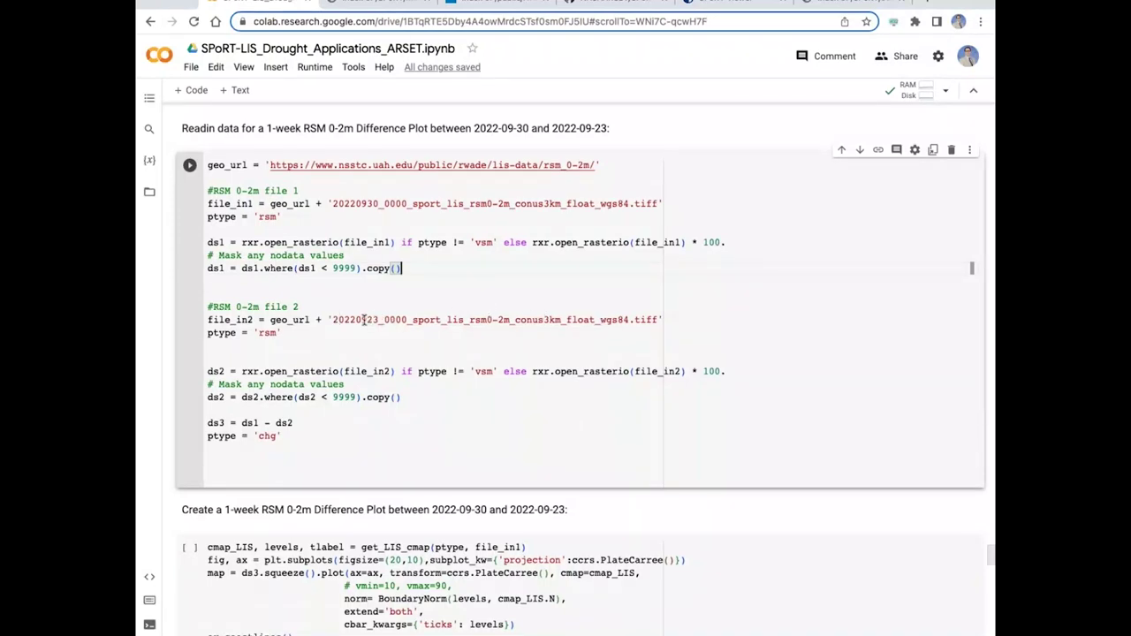
drag(362, 320, 379, 320)
click(792, 330)
double_click(265, 333)
click(769, 347)
scroll(768, 346, down, 1)
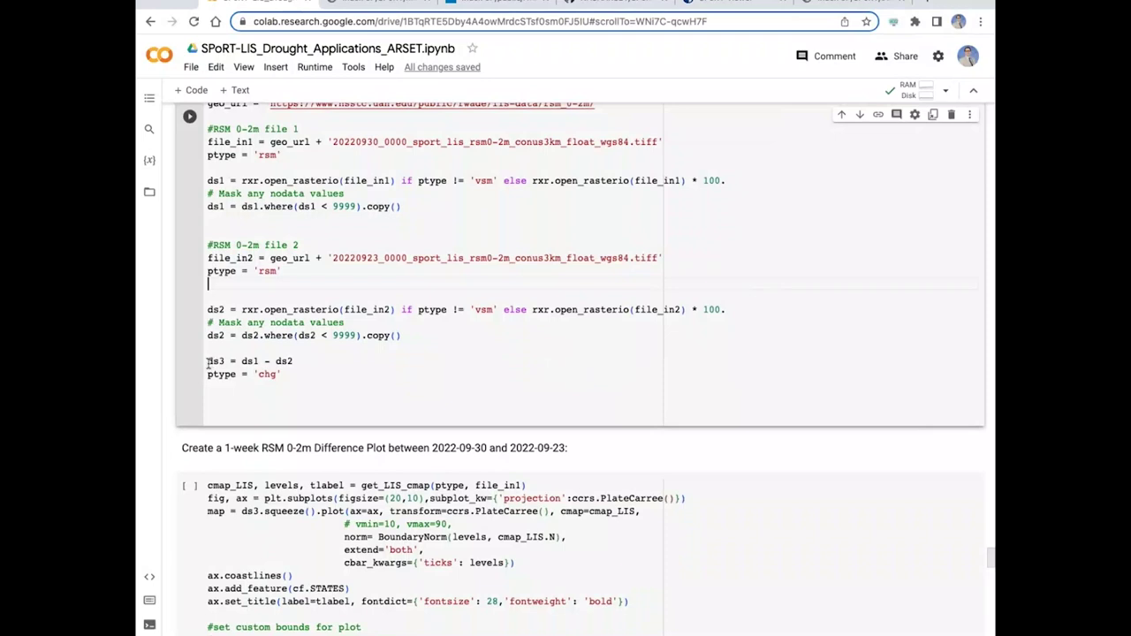
- Review the difference calculation ds3 = ds1 - ds2 and the 'chg' plot type that follows it
drag(207, 361, 226, 360)
click(241, 360)
click(276, 361)
drag(276, 361, 293, 361)
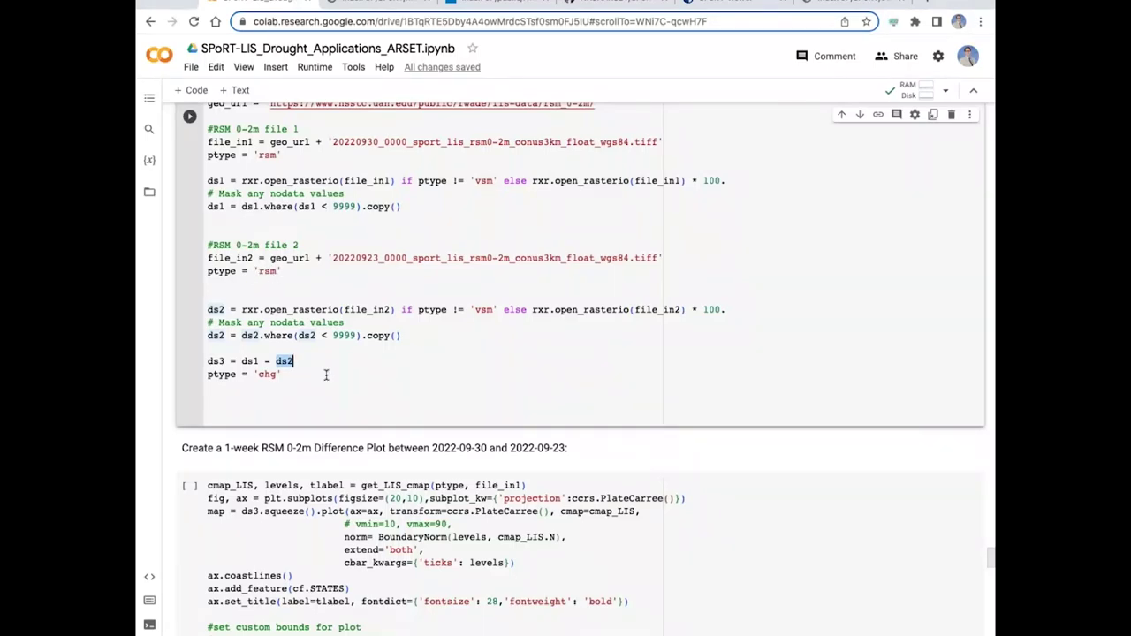
drag(259, 375, 276, 374)
click(434, 376)
- Run the cell that reads in the RSM 0-2m data for 2022-09-30 and 2022-09-23 and computes their difference
scroll(435, 376, up, 3)
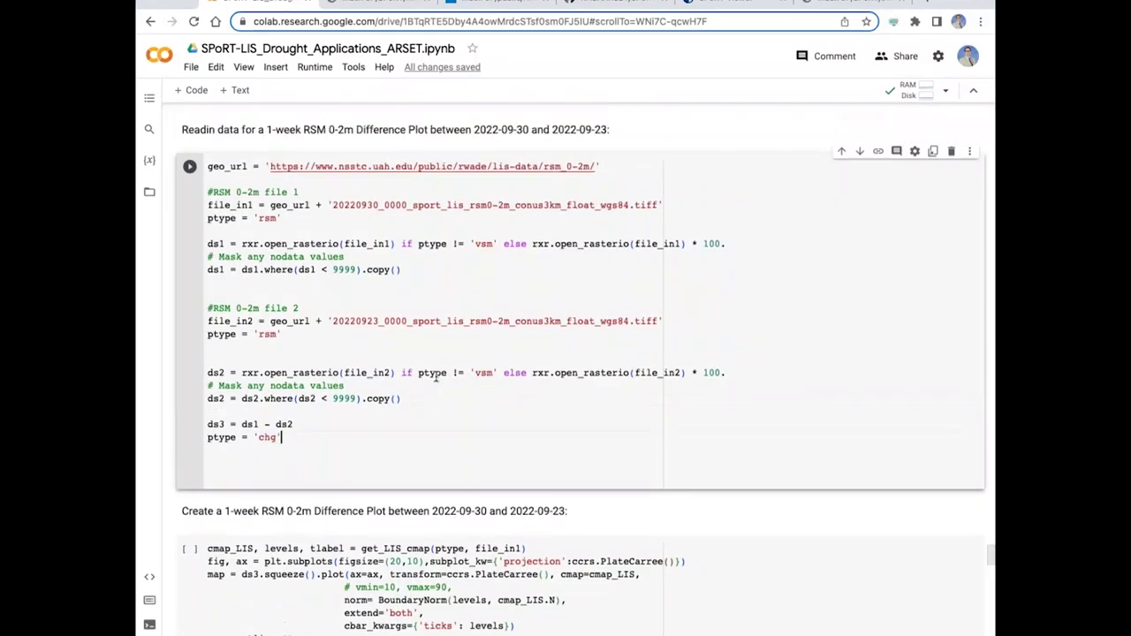
click(187, 247)
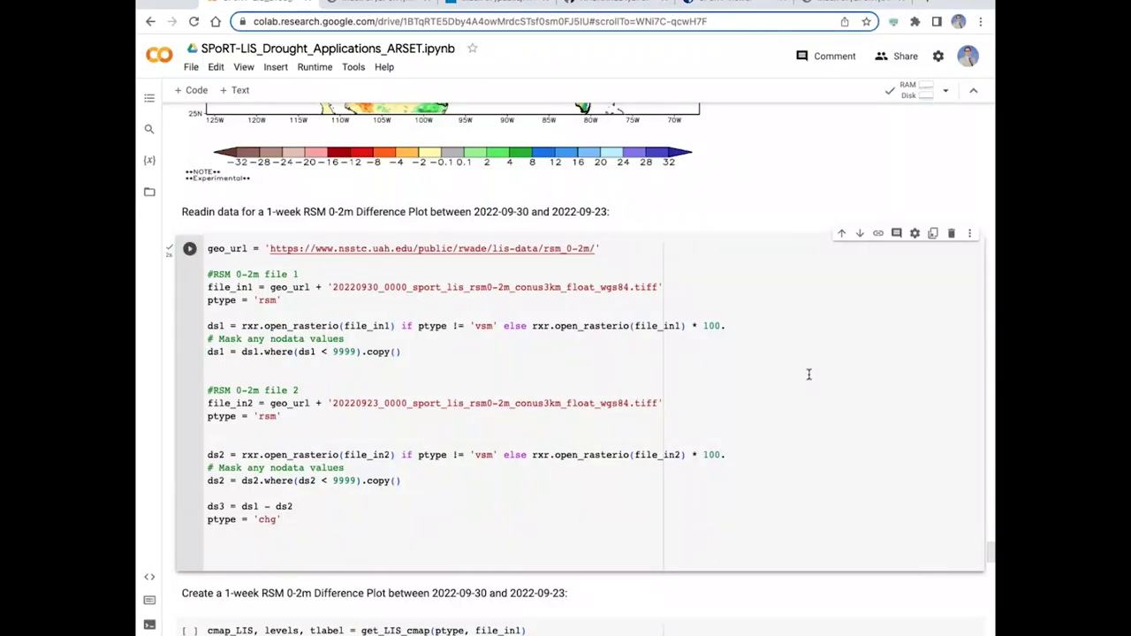
scroll(809, 374, down, 1)
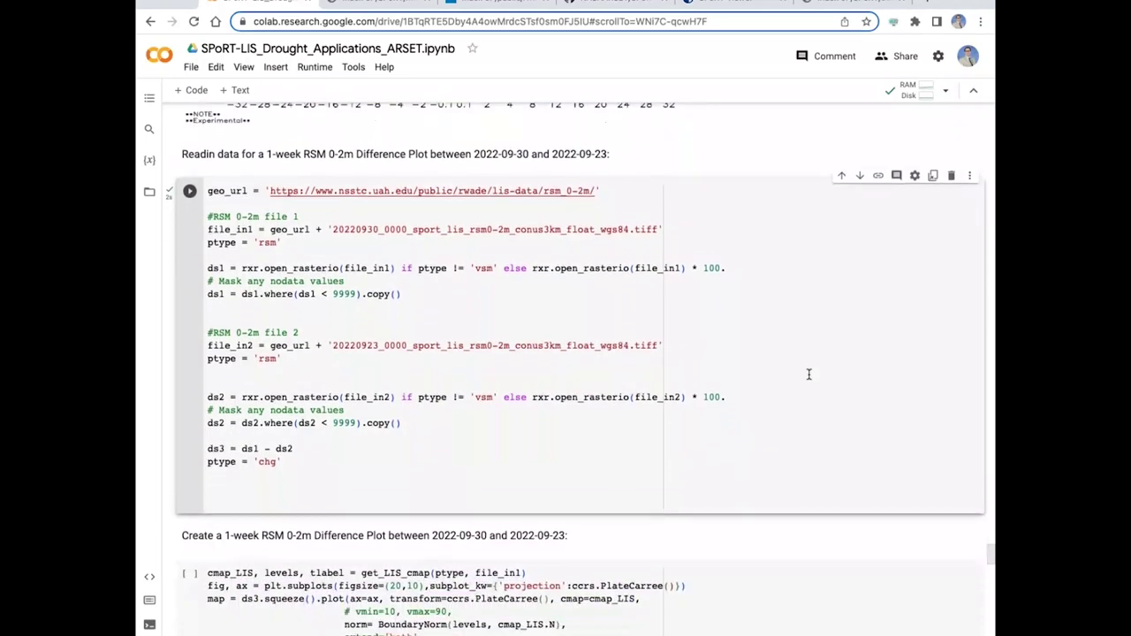
- Review the plotting code and run the cell to create the 1-week RSM 0-2m Difference Plot between 2022-09-30 and 2022-09-23
scroll(809, 375, down, 4)
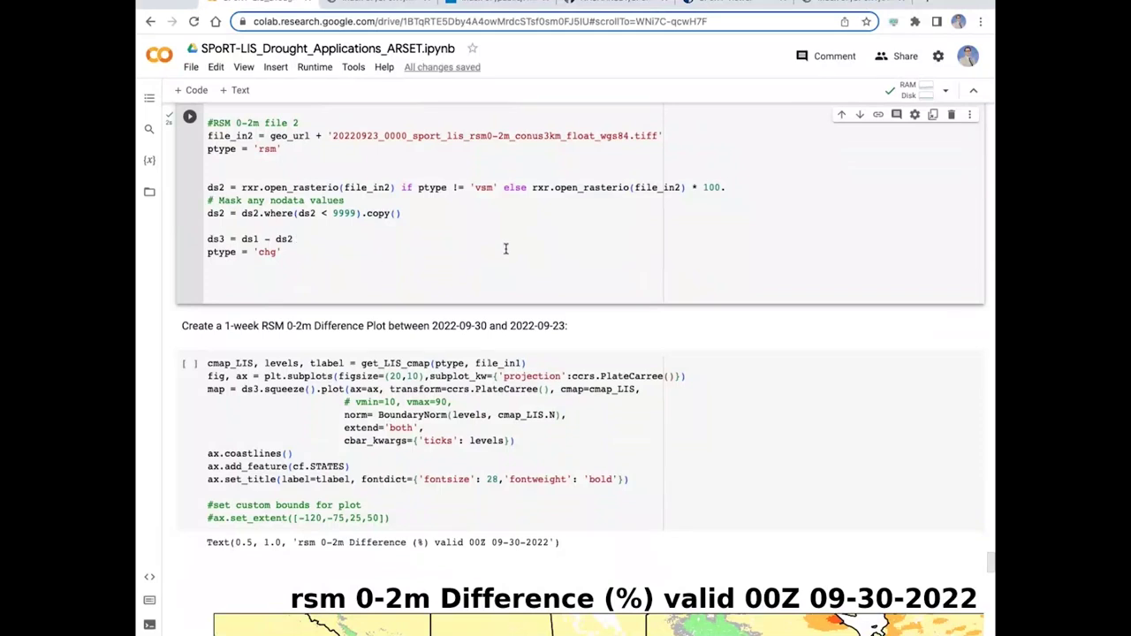
scroll(295, 260, down, 2)
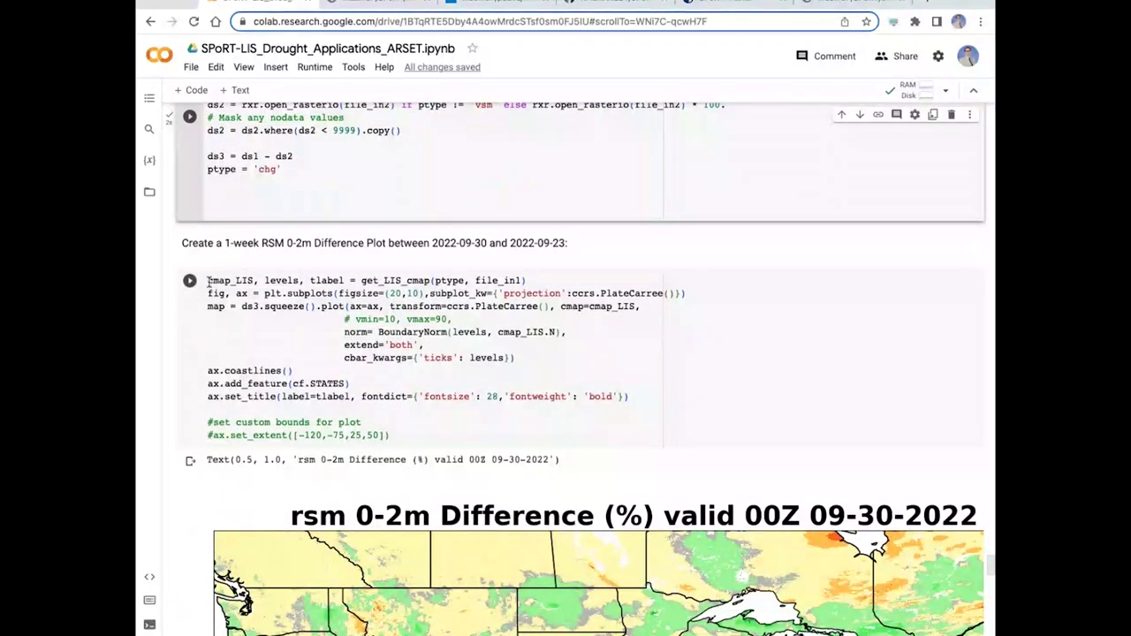
drag(209, 281, 614, 355)
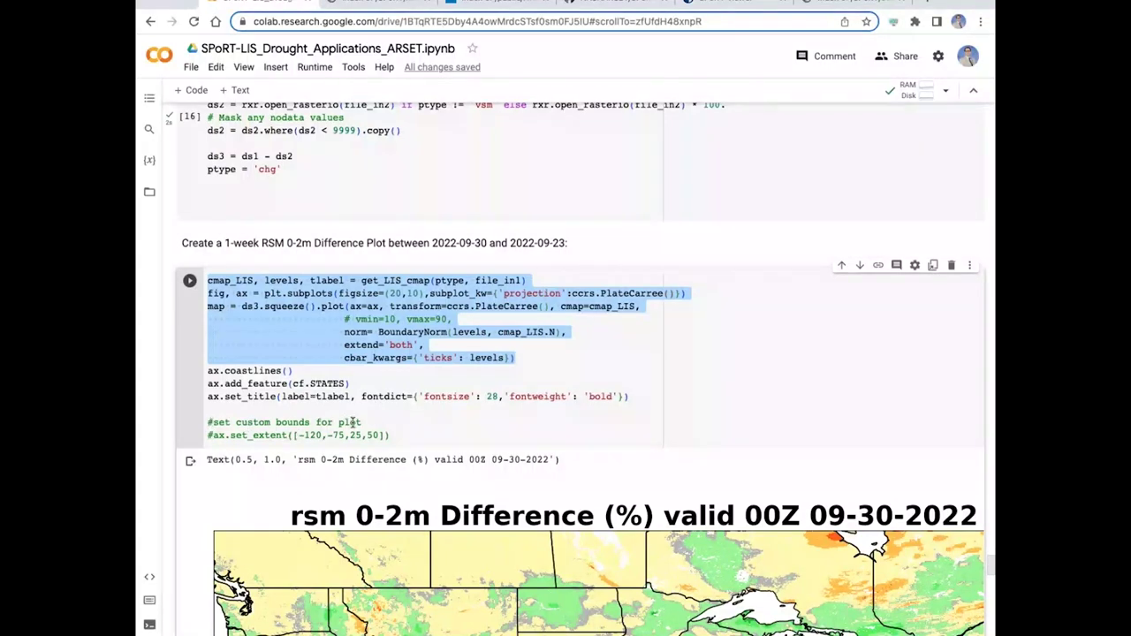
click(514, 437)
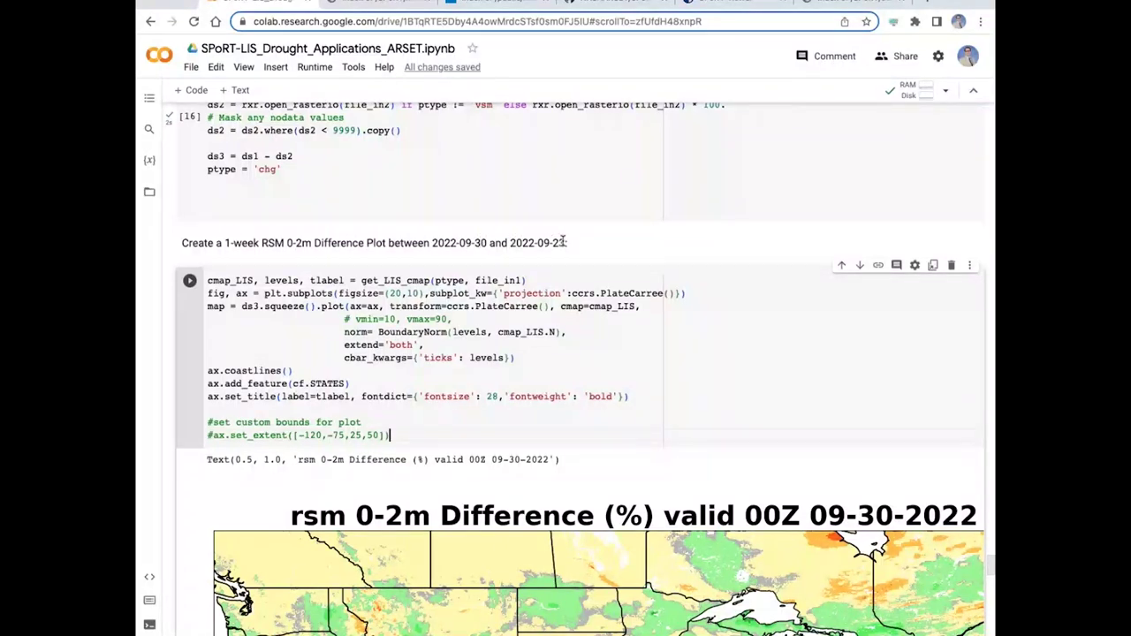
click(189, 280)
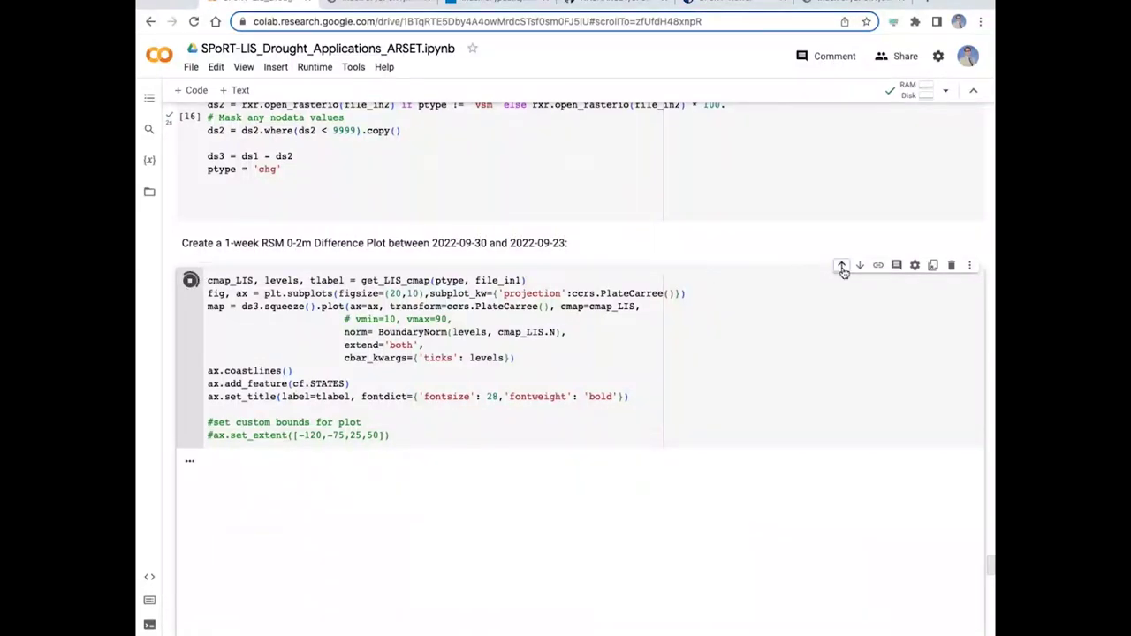
- Examine the 1-week RSM 0-2m difference map of the United States, including its title date and color scale
scroll(584, 354, down, 1)
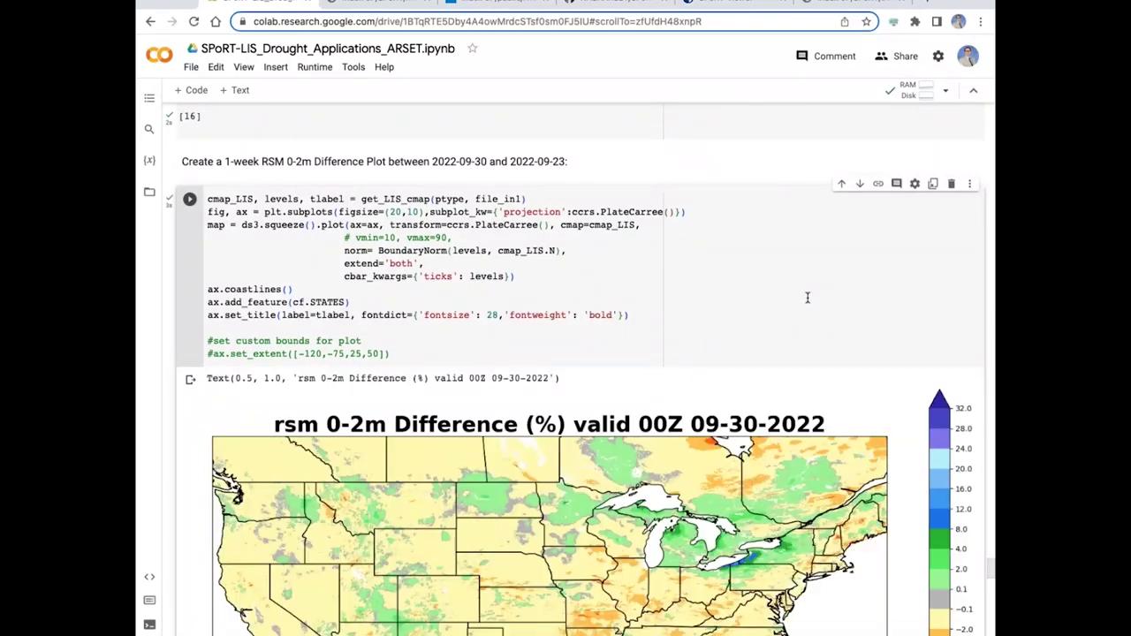
scroll(807, 298, down, 2)
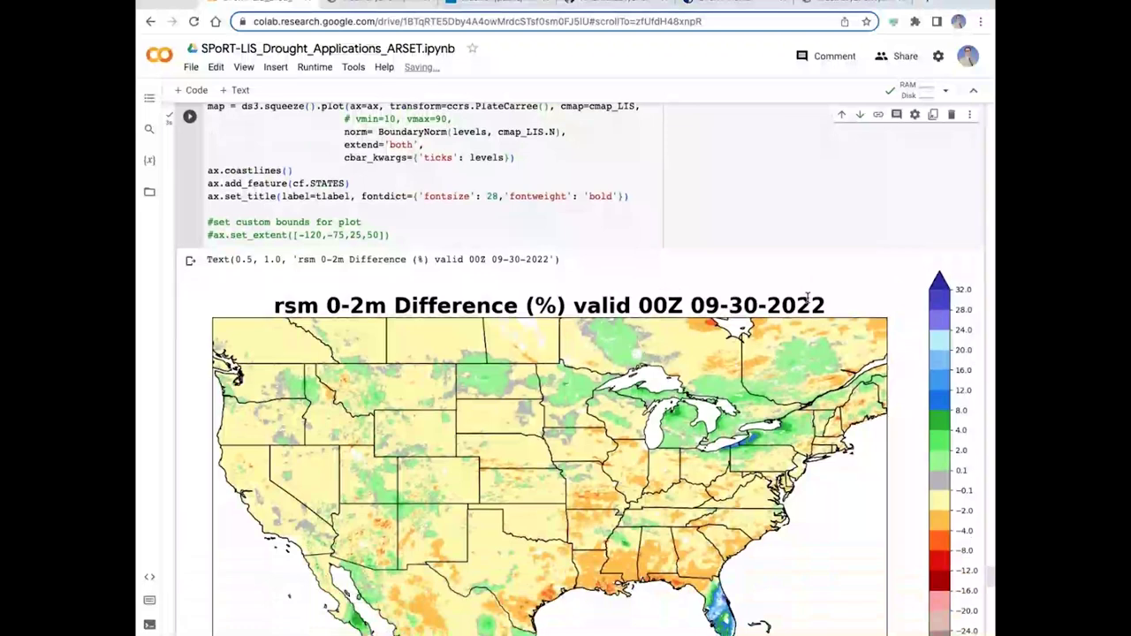
scroll(807, 298, down, 1)
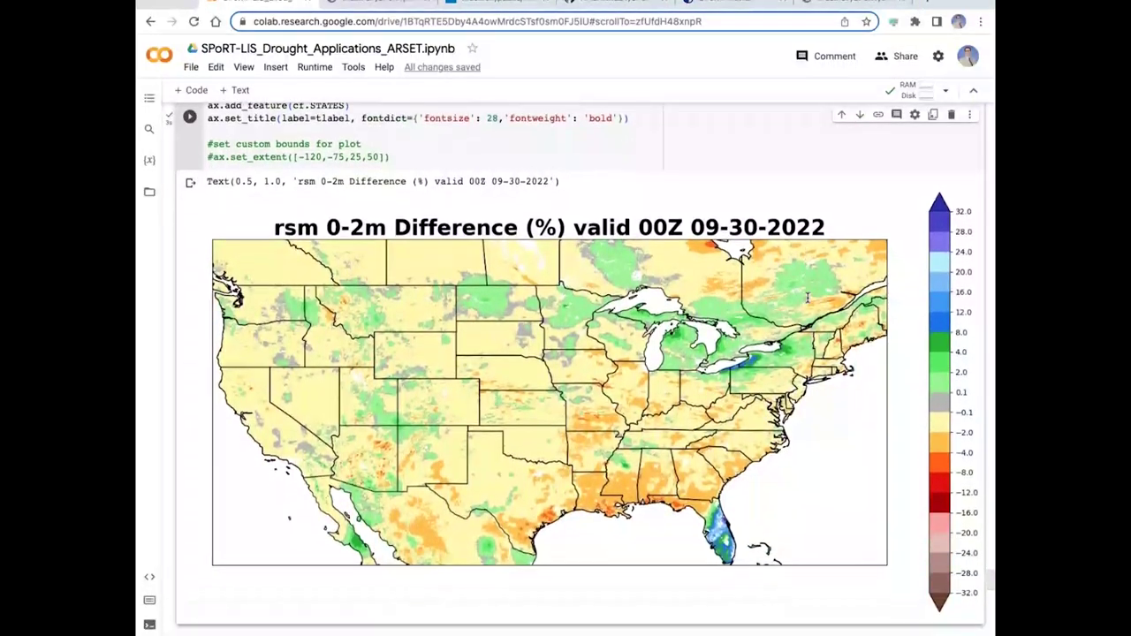
scroll(807, 298, down, 1)
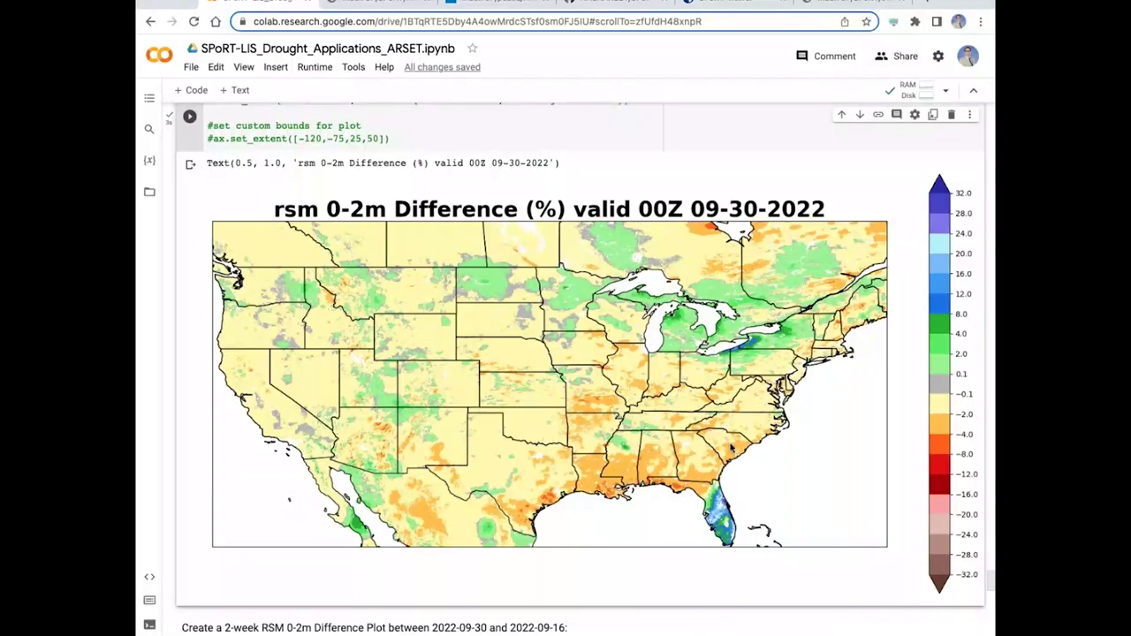
- Check both file dates and run the cell to create the 2-week RSM 0-2m Difference Plot between 2022-09-30 and 2022-09-16
scroll(734, 451, down, 3)
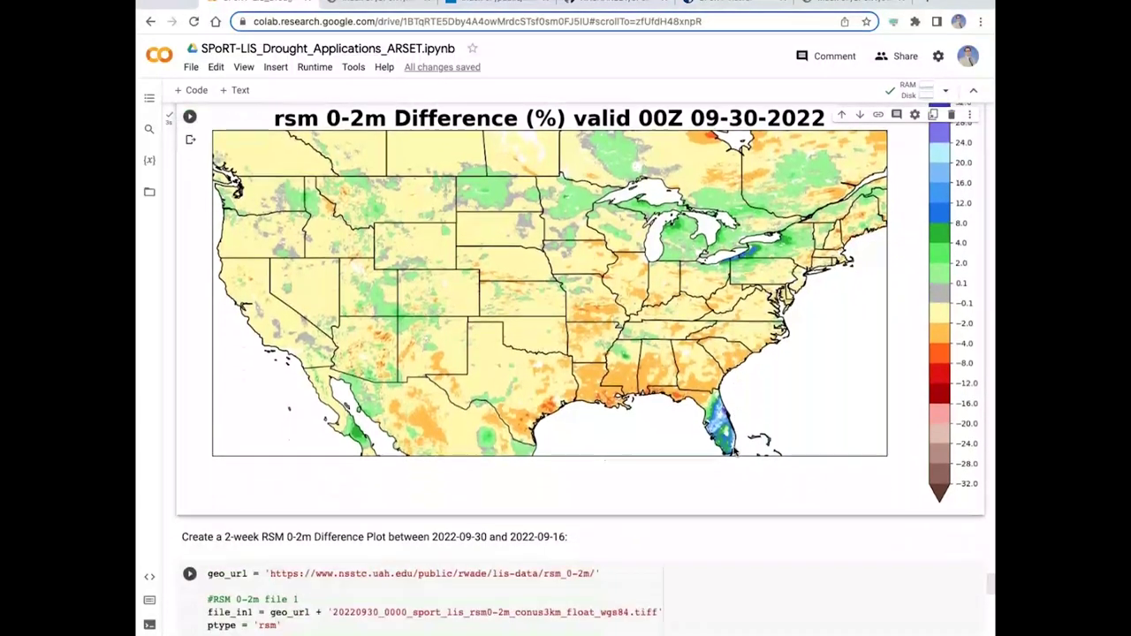
scroll(734, 451, down, 1)
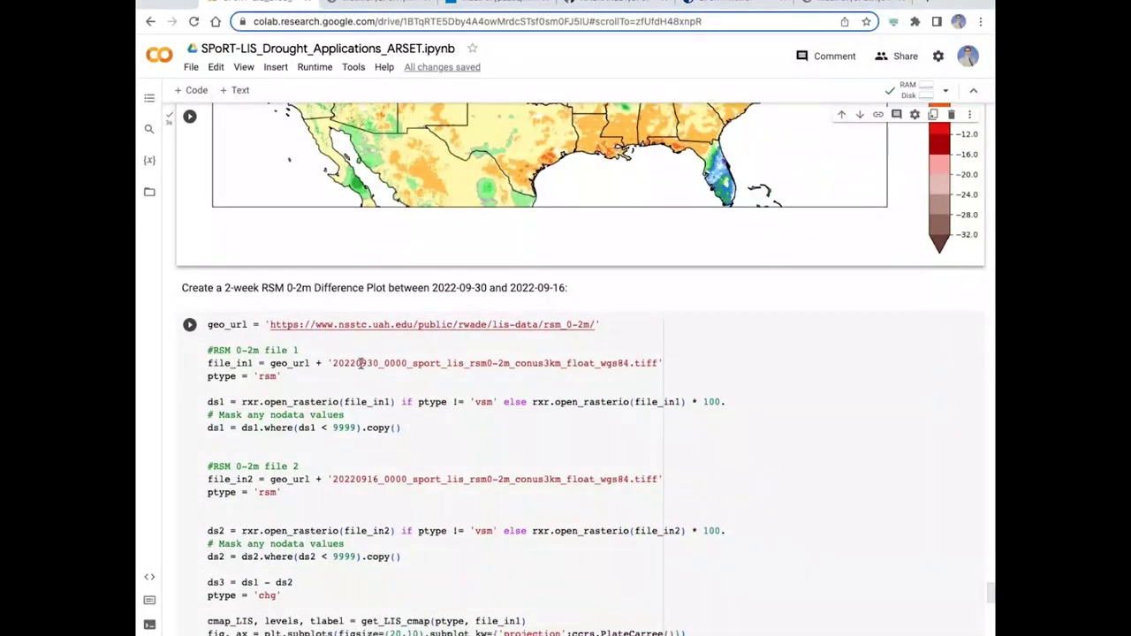
drag(360, 363, 379, 364)
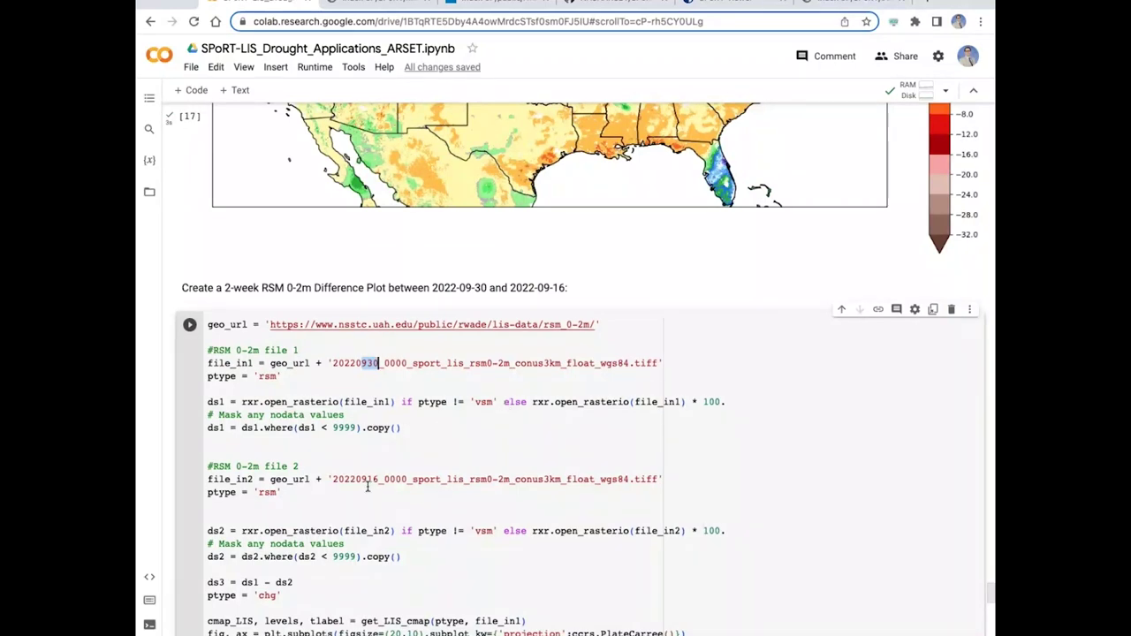
drag(361, 479, 381, 479)
scroll(784, 395, down, 2)
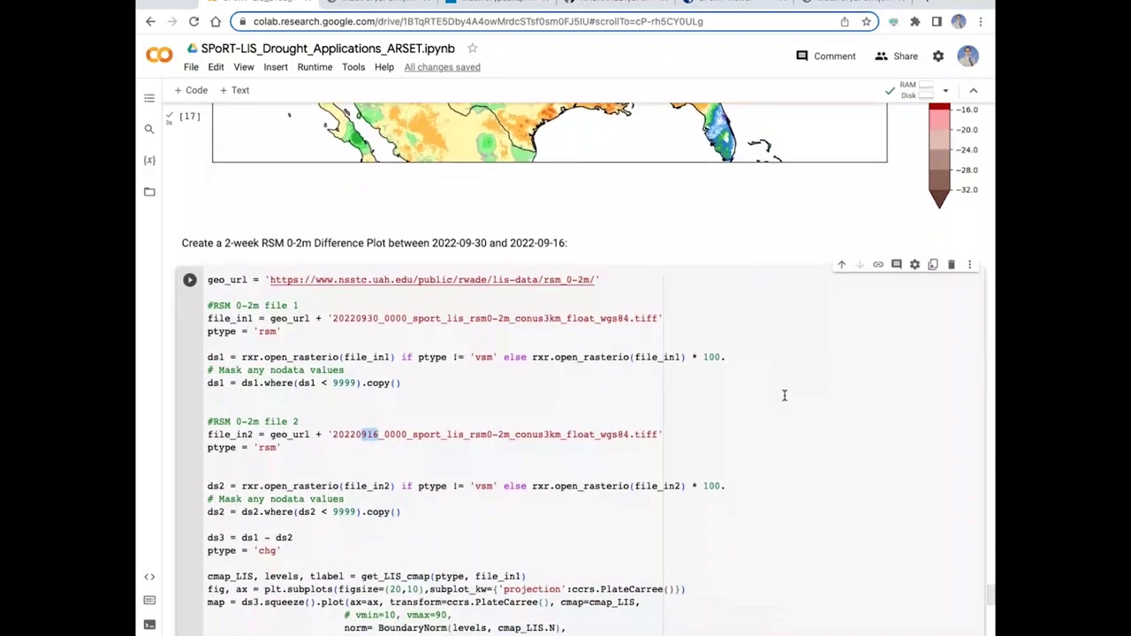
scroll(784, 395, down, 1)
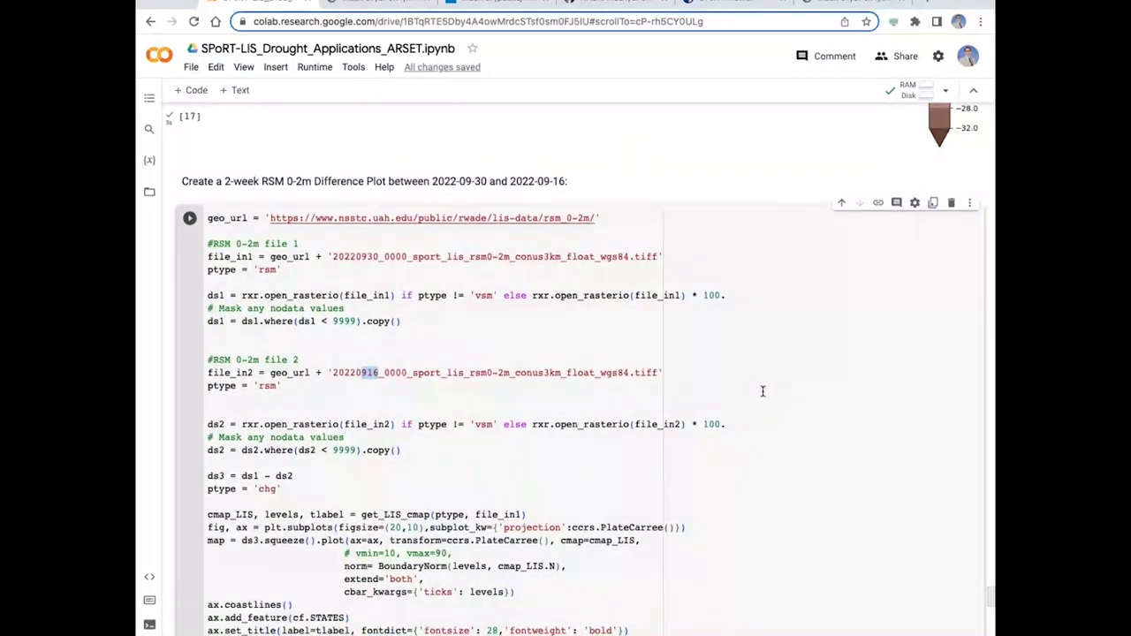
key(shift+Return)
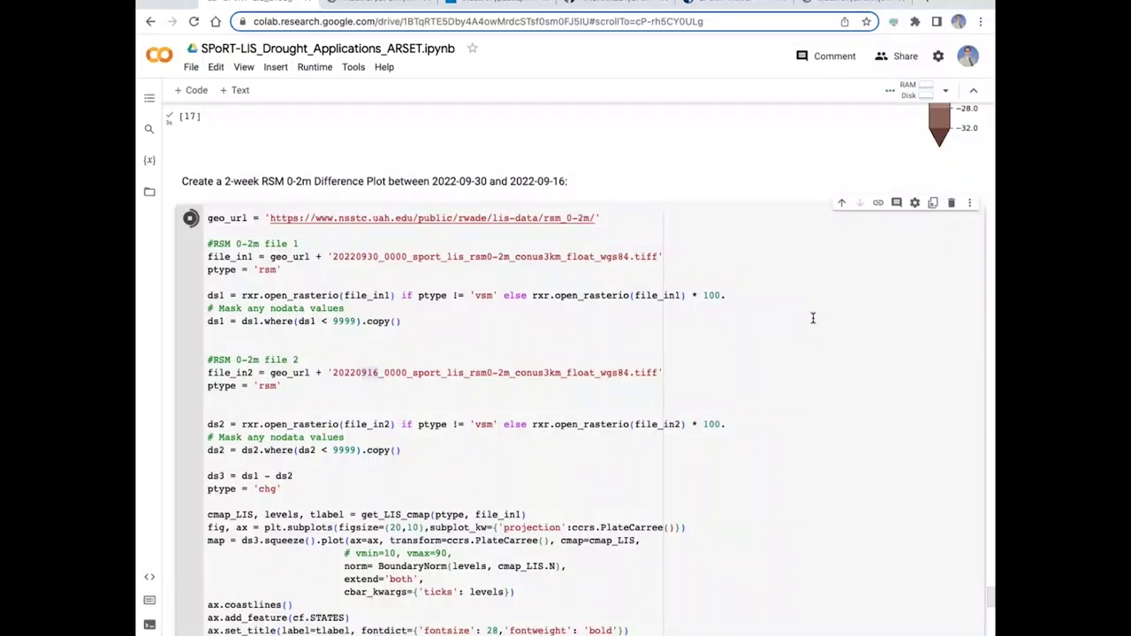
scroll(813, 318, down, 2)
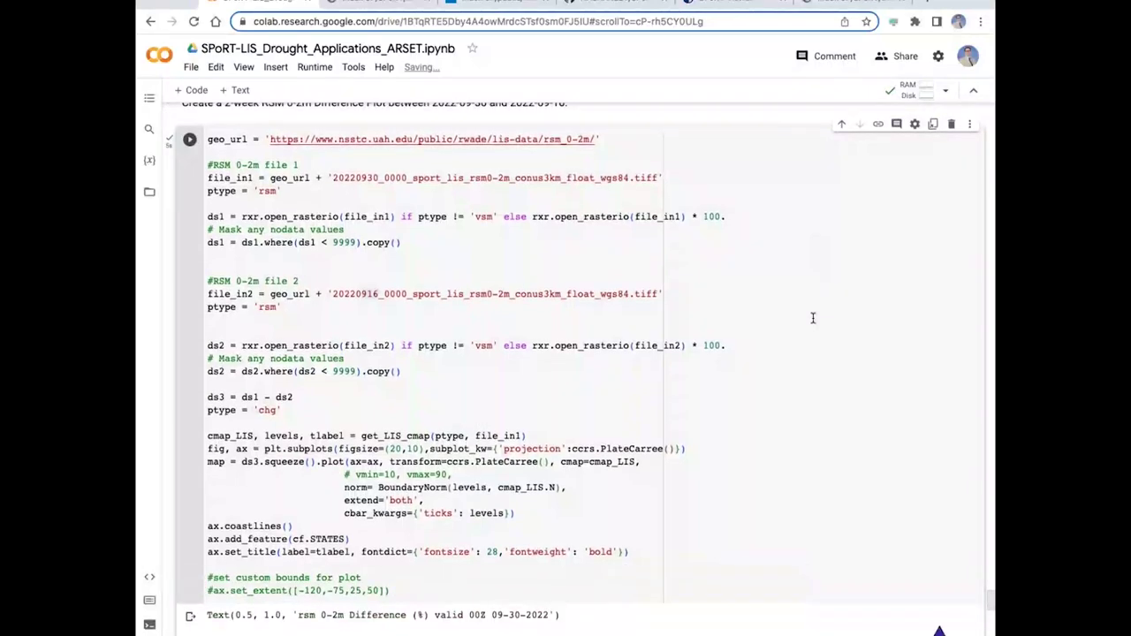
- Review the 2-week difference code, checking the 'rsm' ptype for file 2, the 'vsm' scaling condition and the plotting lines
scroll(813, 316, down, 2)
scroll(813, 316, up, 4)
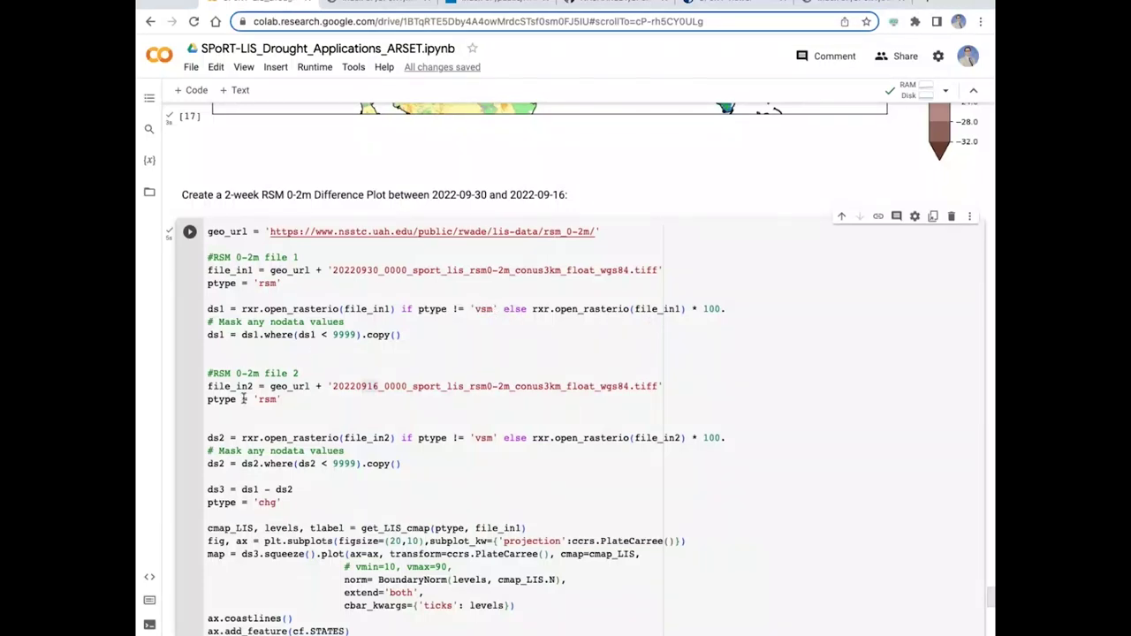
drag(258, 399, 277, 399)
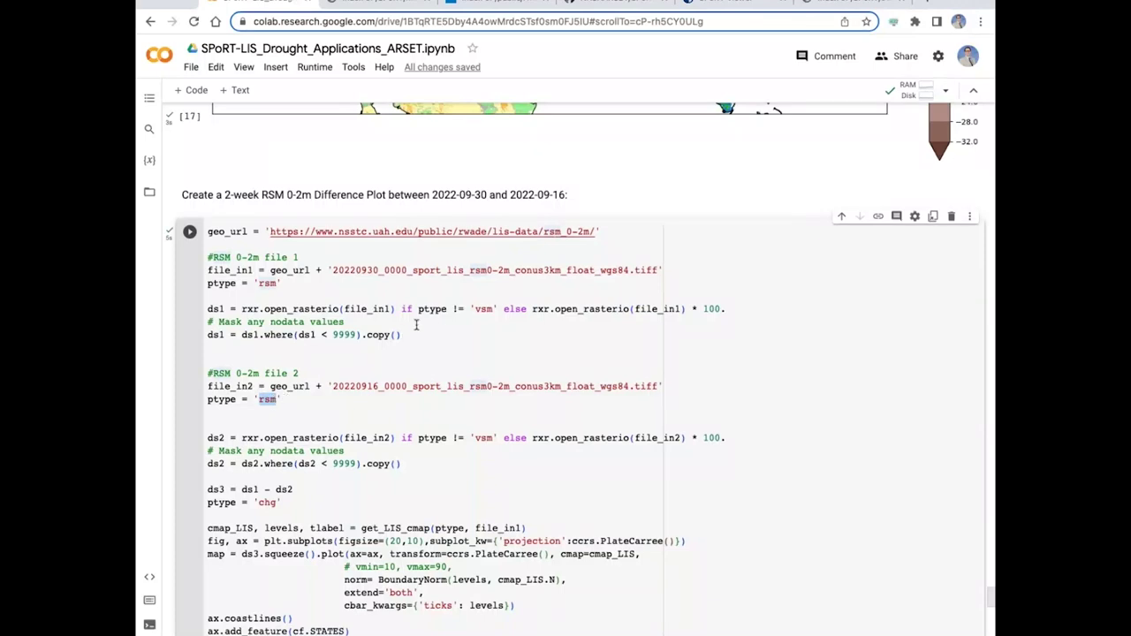
drag(476, 309, 489, 309)
click(771, 348)
key(shift+Return)
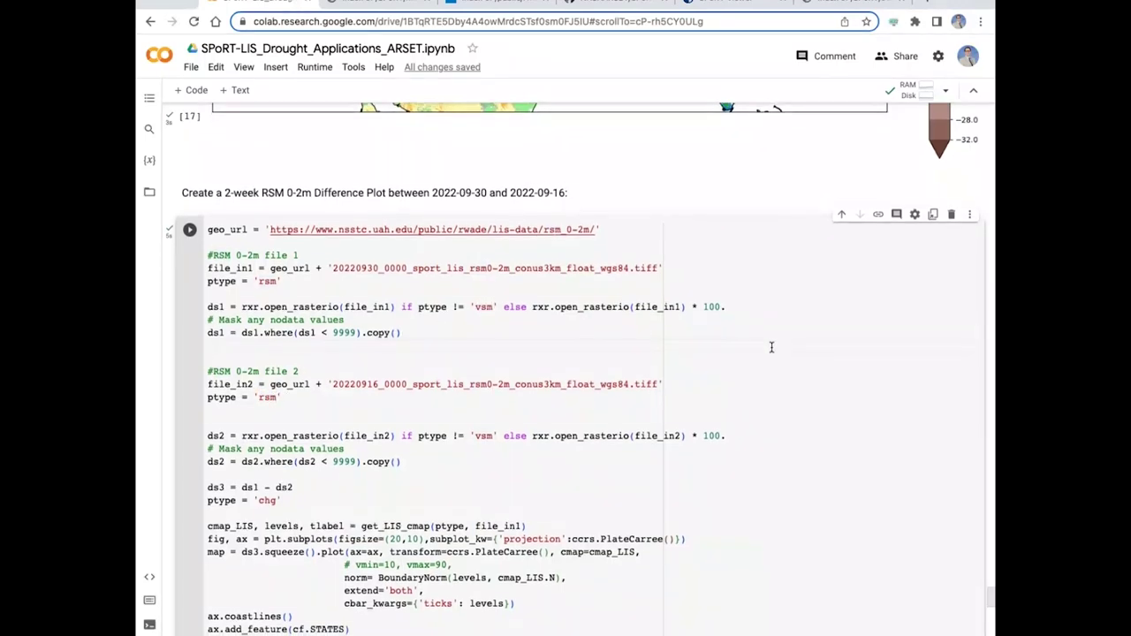
scroll(754, 349, down, 1)
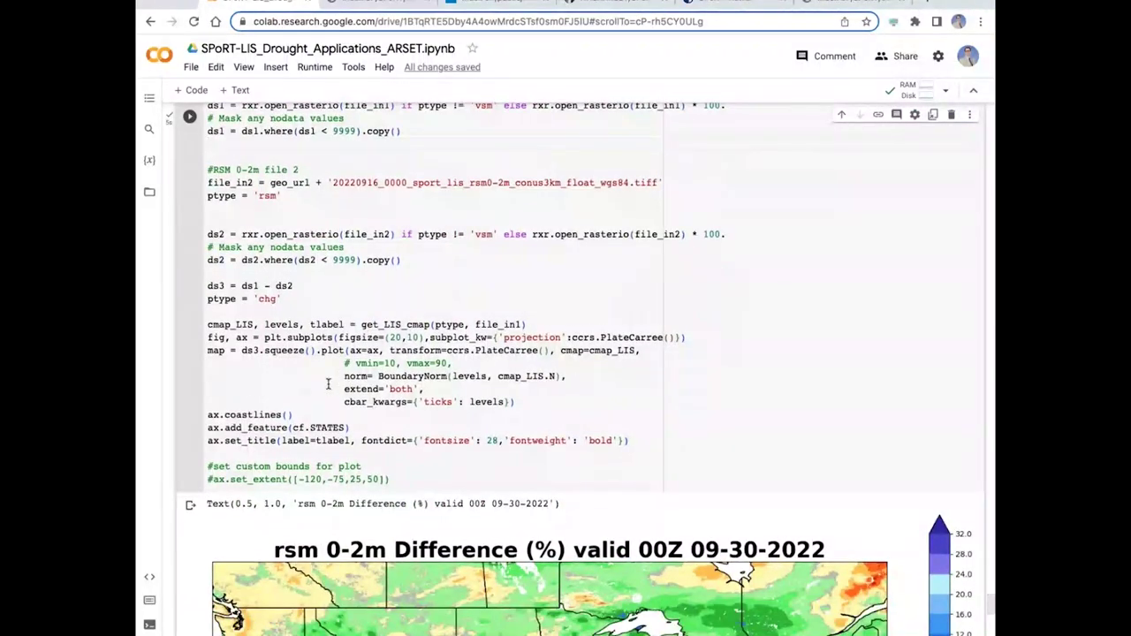
scroll(603, 341, down, 3)
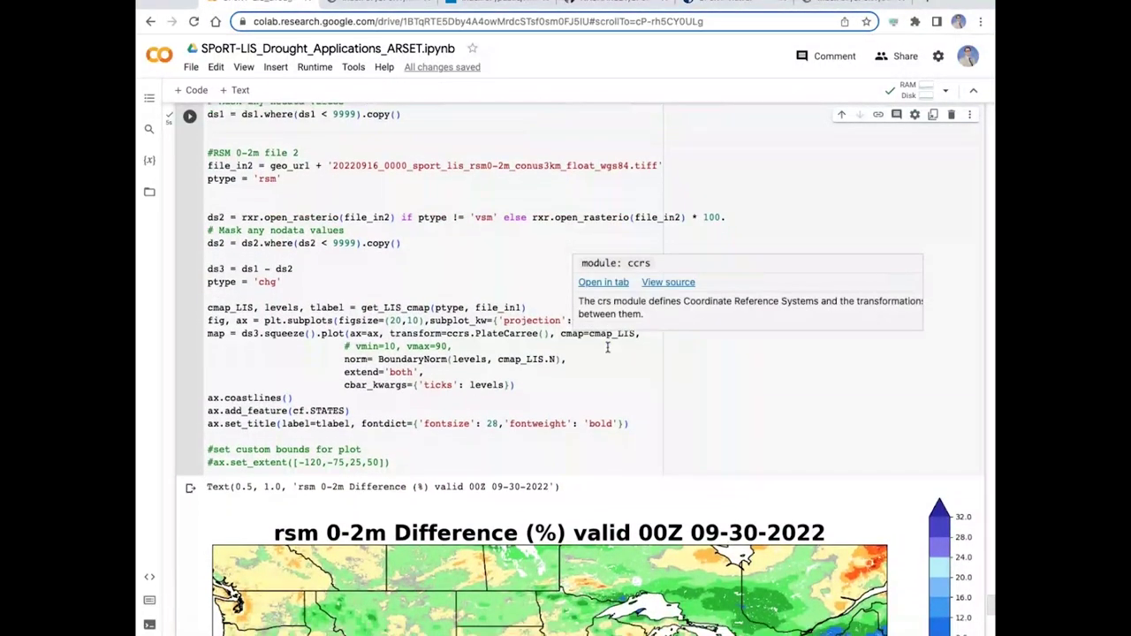
- Rerun the 2-week RSM 0-2m difference cell and examine its map of the United States with the color scale
scroll(825, 331, down, 3)
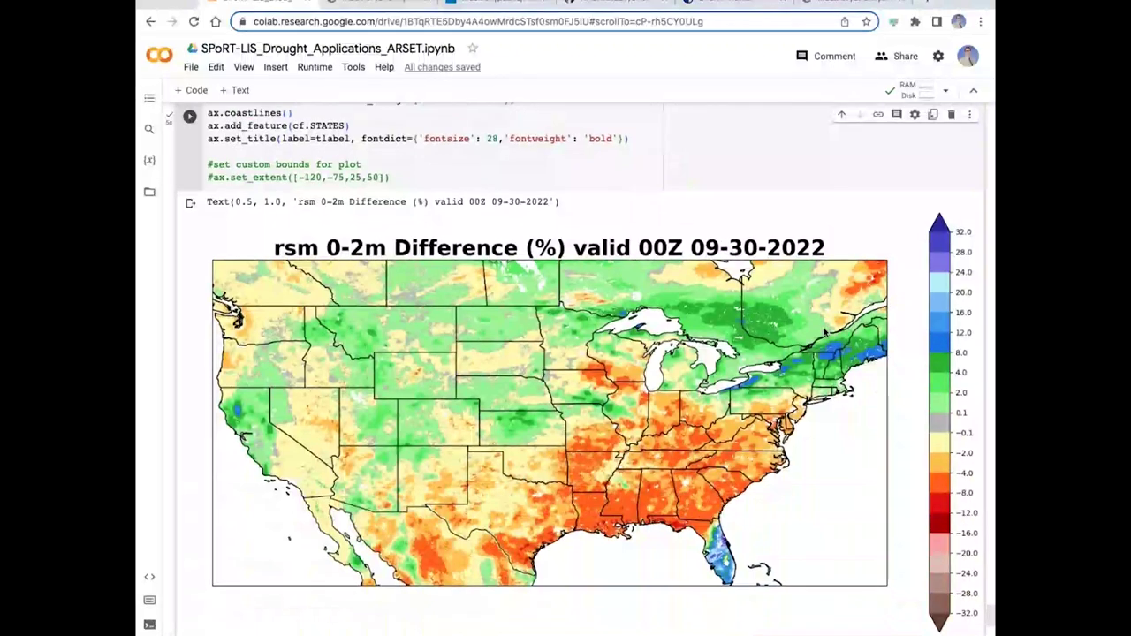
key(ctrl+Return)
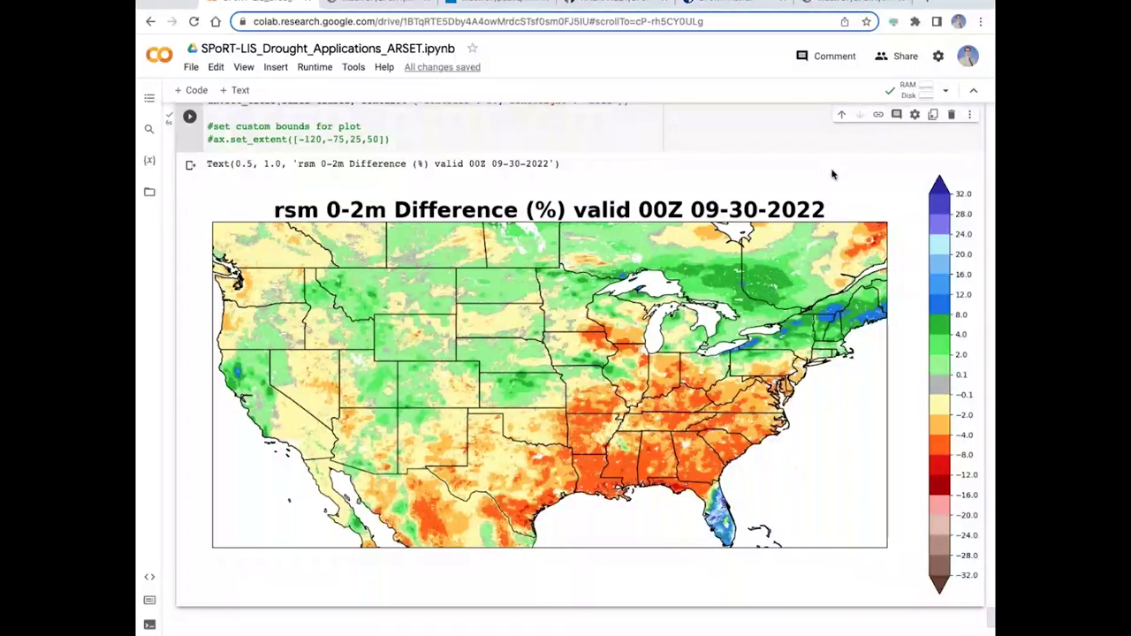
scroll(832, 174, down, 1)
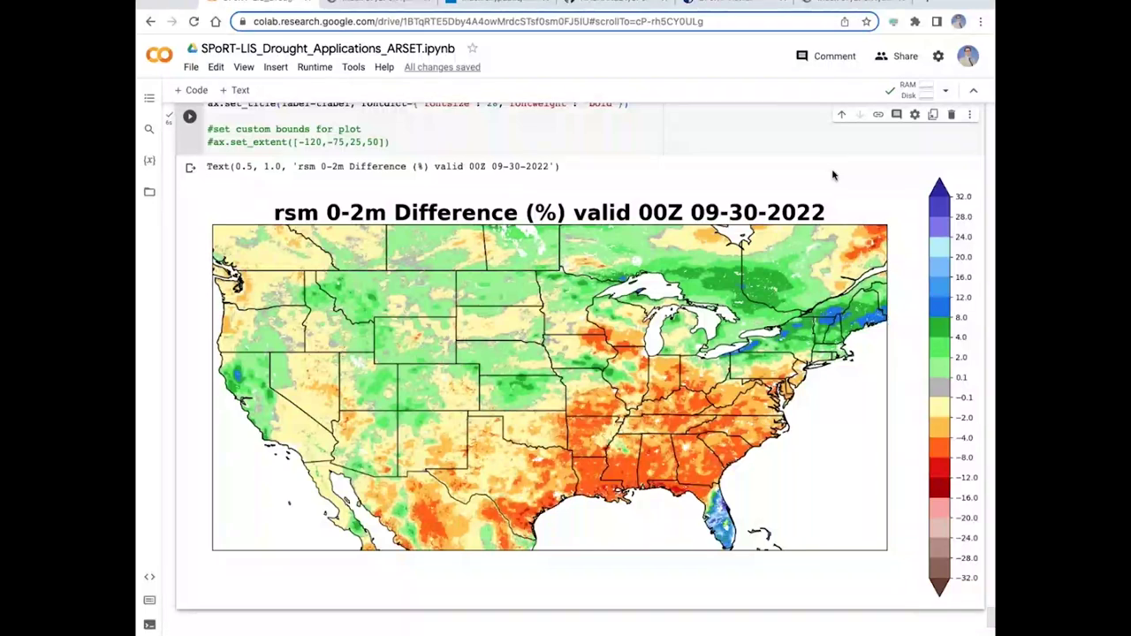
scroll(796, 163, up, 1)
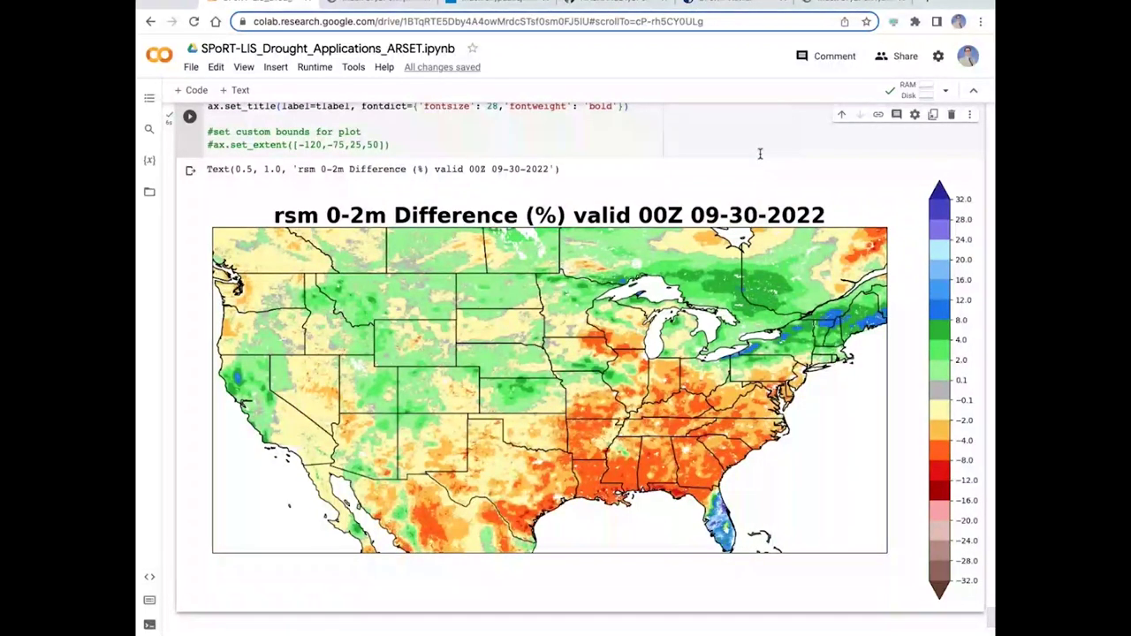